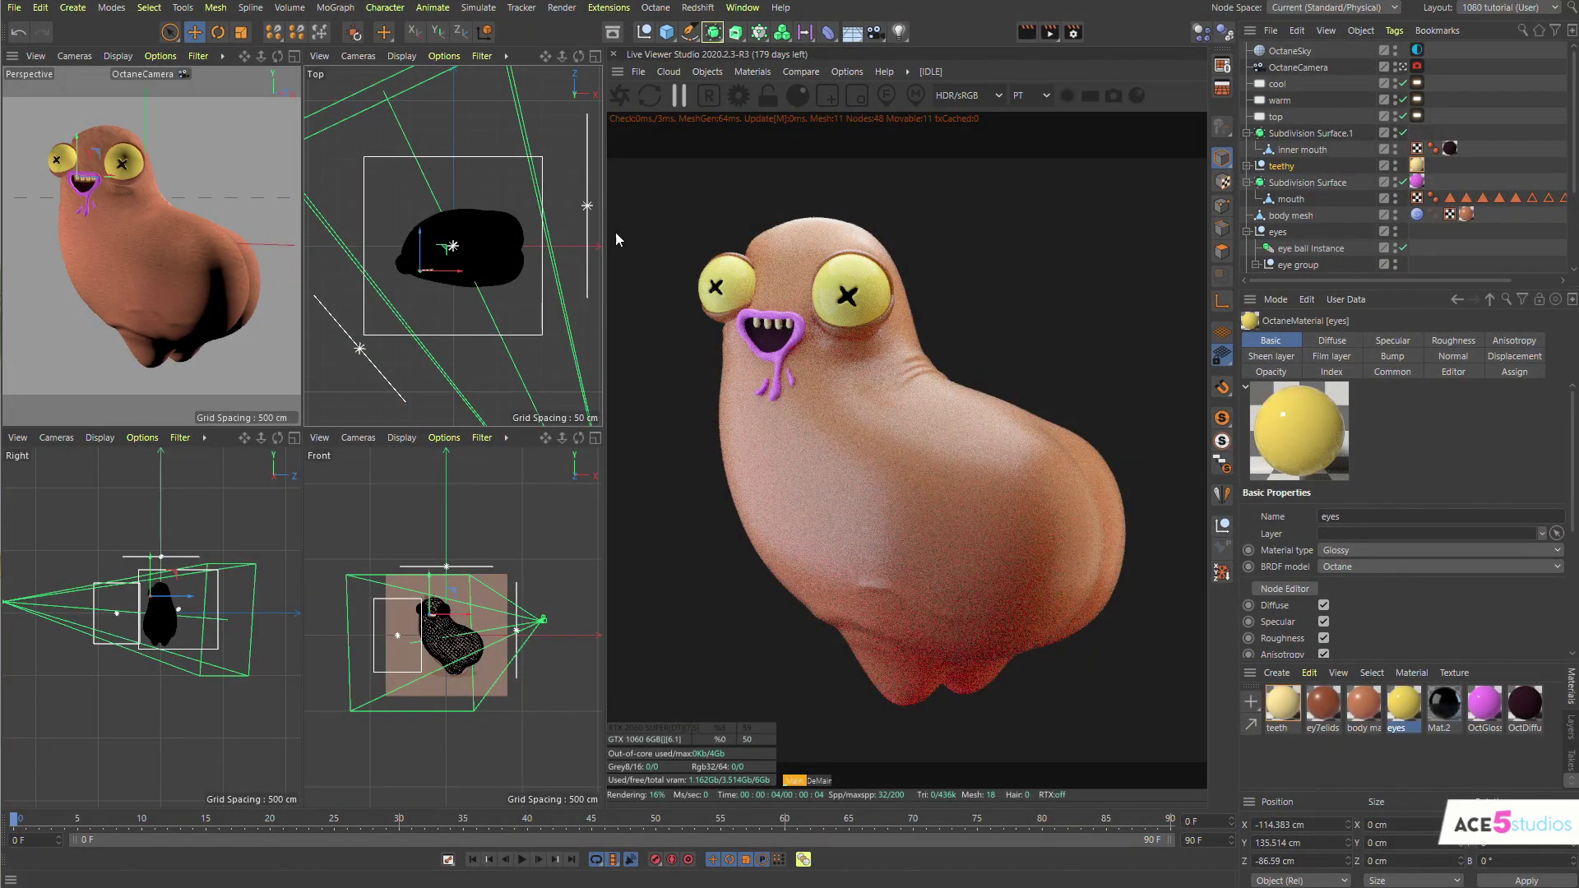
Examine the character's wireframe against the reference sketch in the front view, then return to the enlarged perspective camera view
{"action": "key", "text": "F1"}
{"action": "key", "text": "F4"}
{"action": "scroll", "coordinate": [272, 473], "scroll_direction": "up", "scroll_amount": 6}
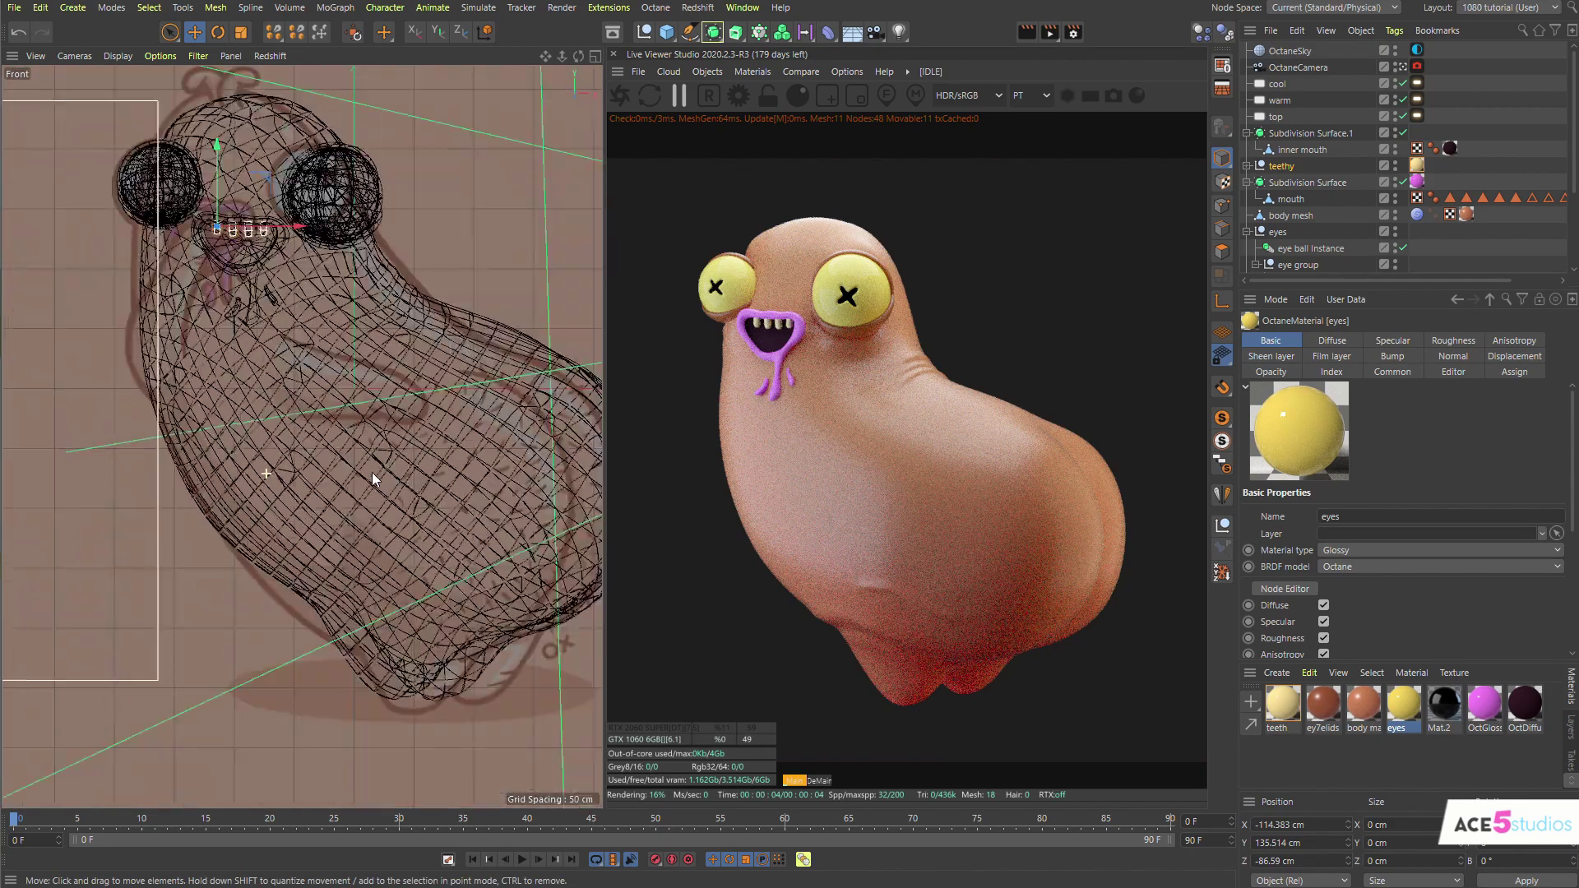
{"action": "scroll", "coordinate": [372, 476], "scroll_direction": "down", "scroll_amount": 3}
{"action": "key", "text": "F5"}
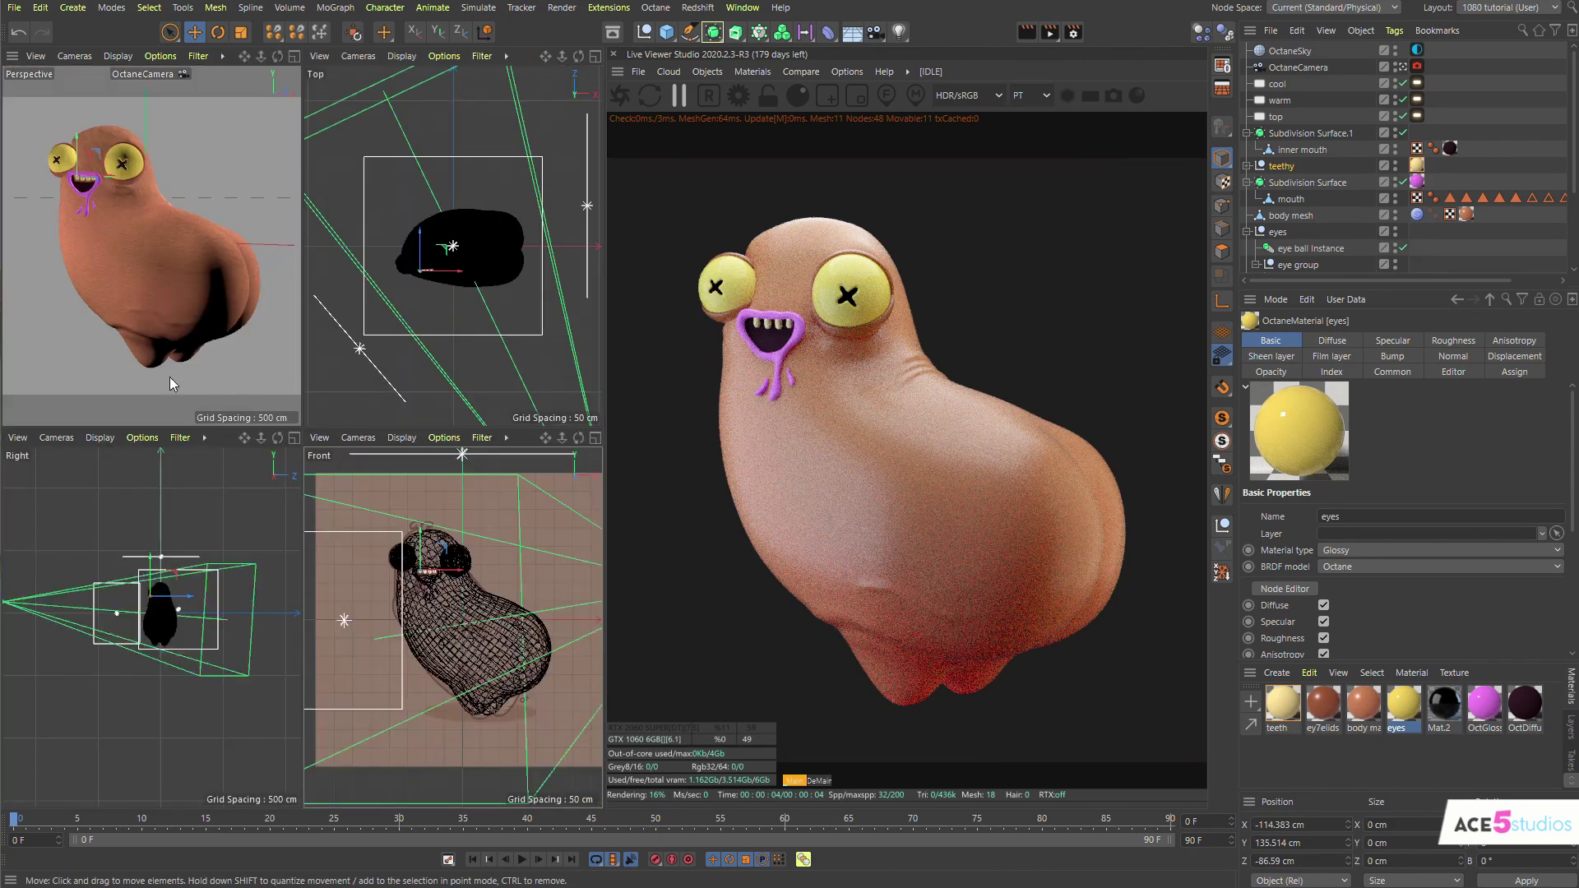
{"action": "middle_click", "coordinate": [155, 244]}
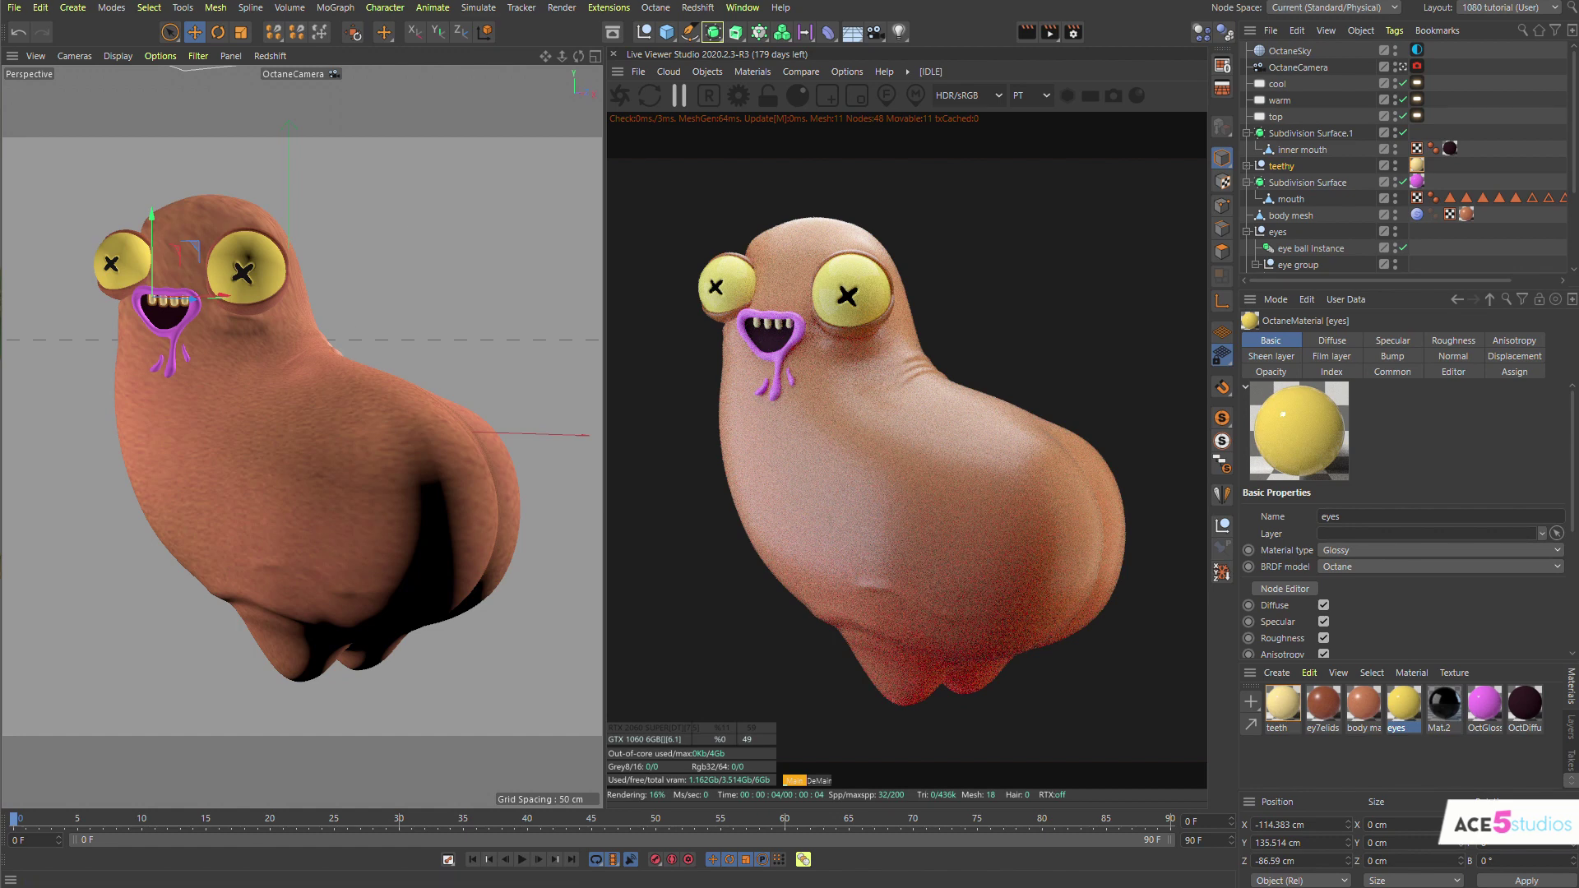
{"action": "left_click", "coordinate": [448, 14]}
{"action": "left_click", "coordinate": [449, 15]}
Inspect the body mesh's polygon density with Gouraud Shading (Lines), then return the viewport to plain Gouraud Shading
{"action": "left_click", "coordinate": [347, 432]}
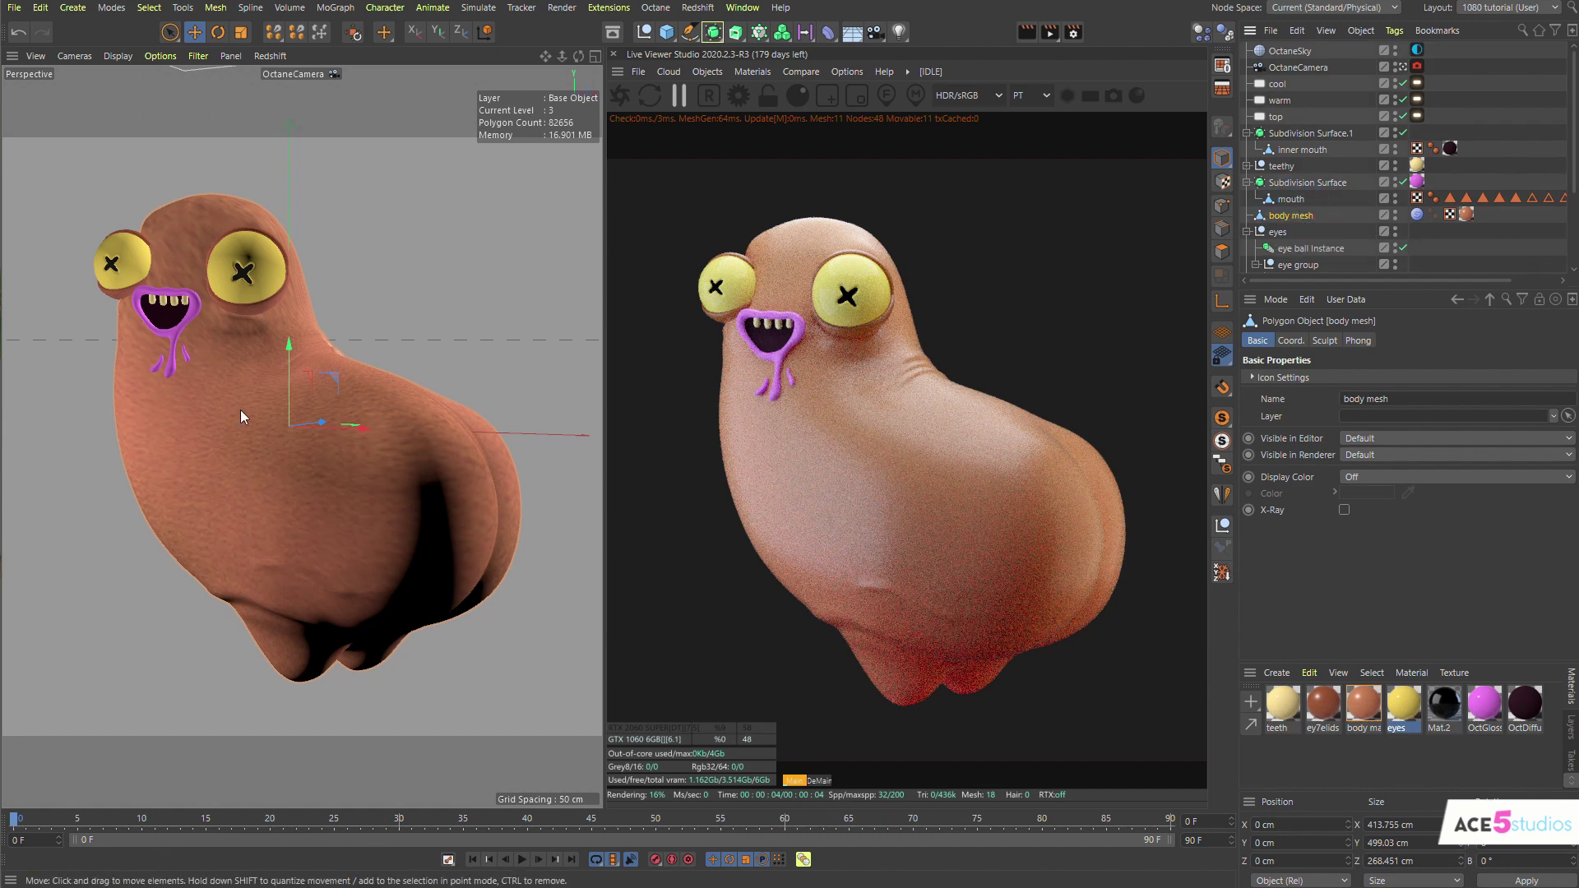
{"action": "key", "text": "n"}
{"action": "key", "text": "b"}
{"action": "key", "text": "n"}
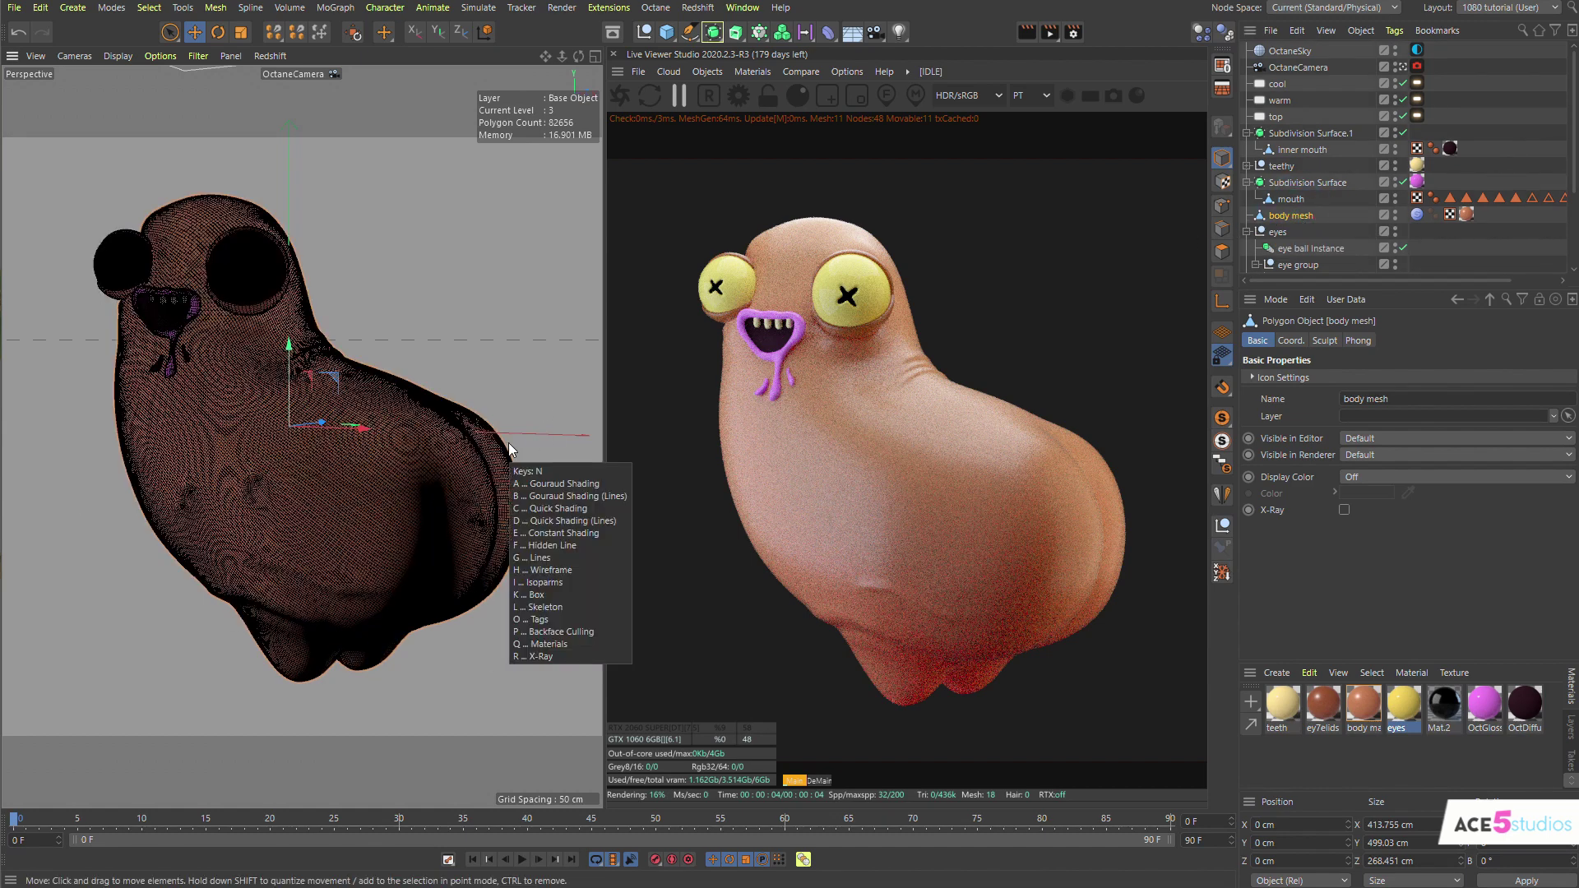
{"action": "key", "text": "a"}
Duplicate the body mesh and lower the duplicate's sculpt subdivision level to 0 in its sculpting layers
{"action": "mouse_move", "coordinate": [1418, 218]}
{"action": "left_mouse_down"}
{"action": "mouse_move", "coordinate": [1276, 220]}
{"action": "mouse_move", "coordinate": [1289, 227]}
{"action": "left_mouse_up"}
{"action": "left_click", "coordinate": [1418, 233]}
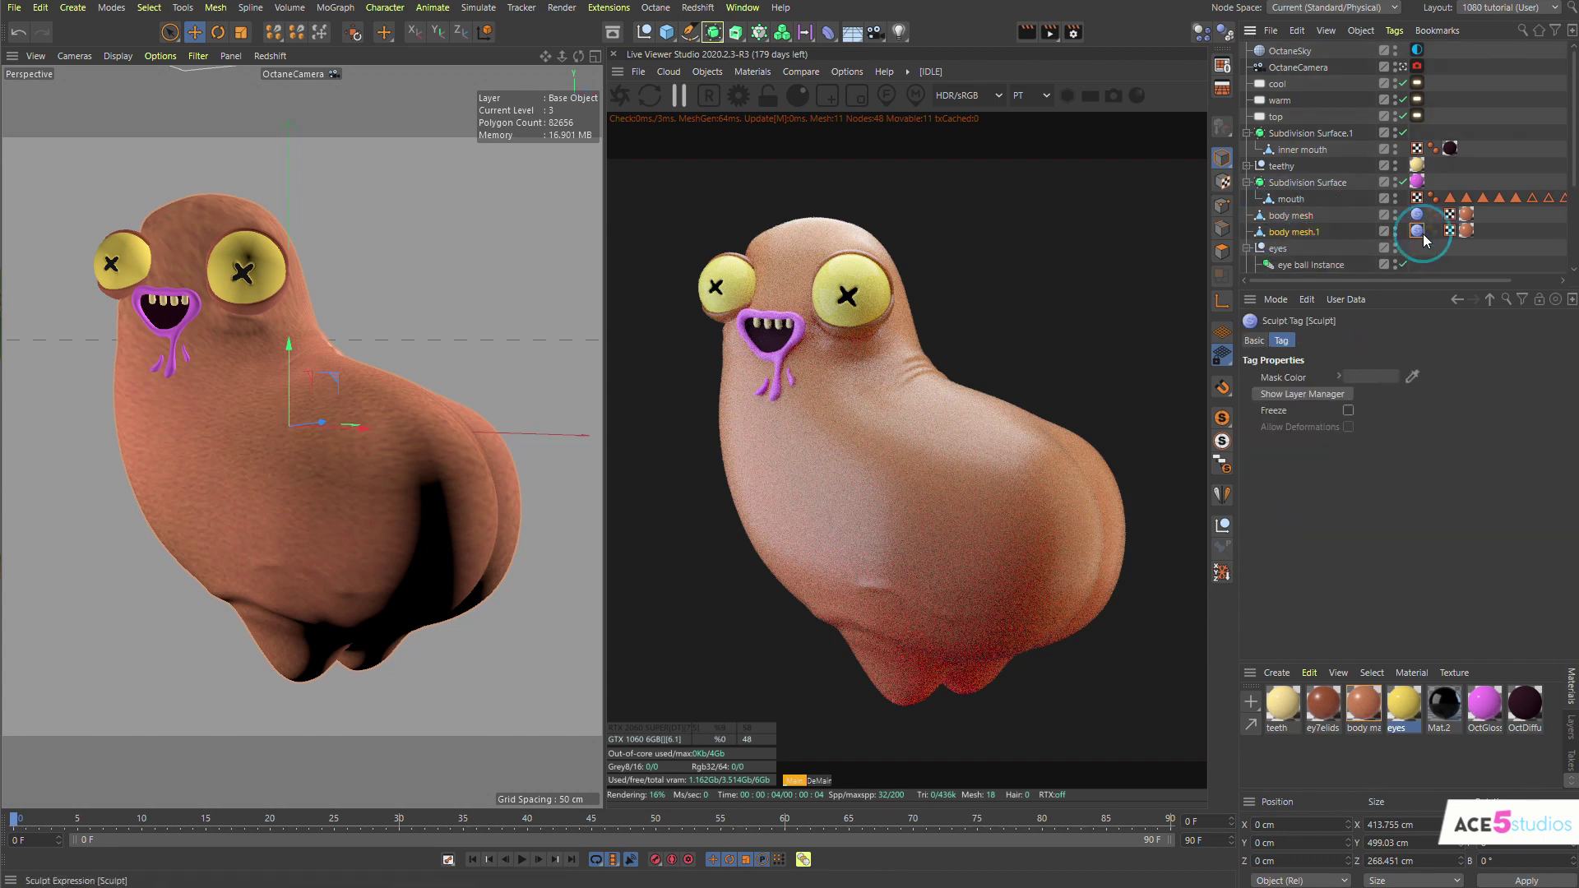
{"action": "left_click", "coordinate": [1316, 398]}
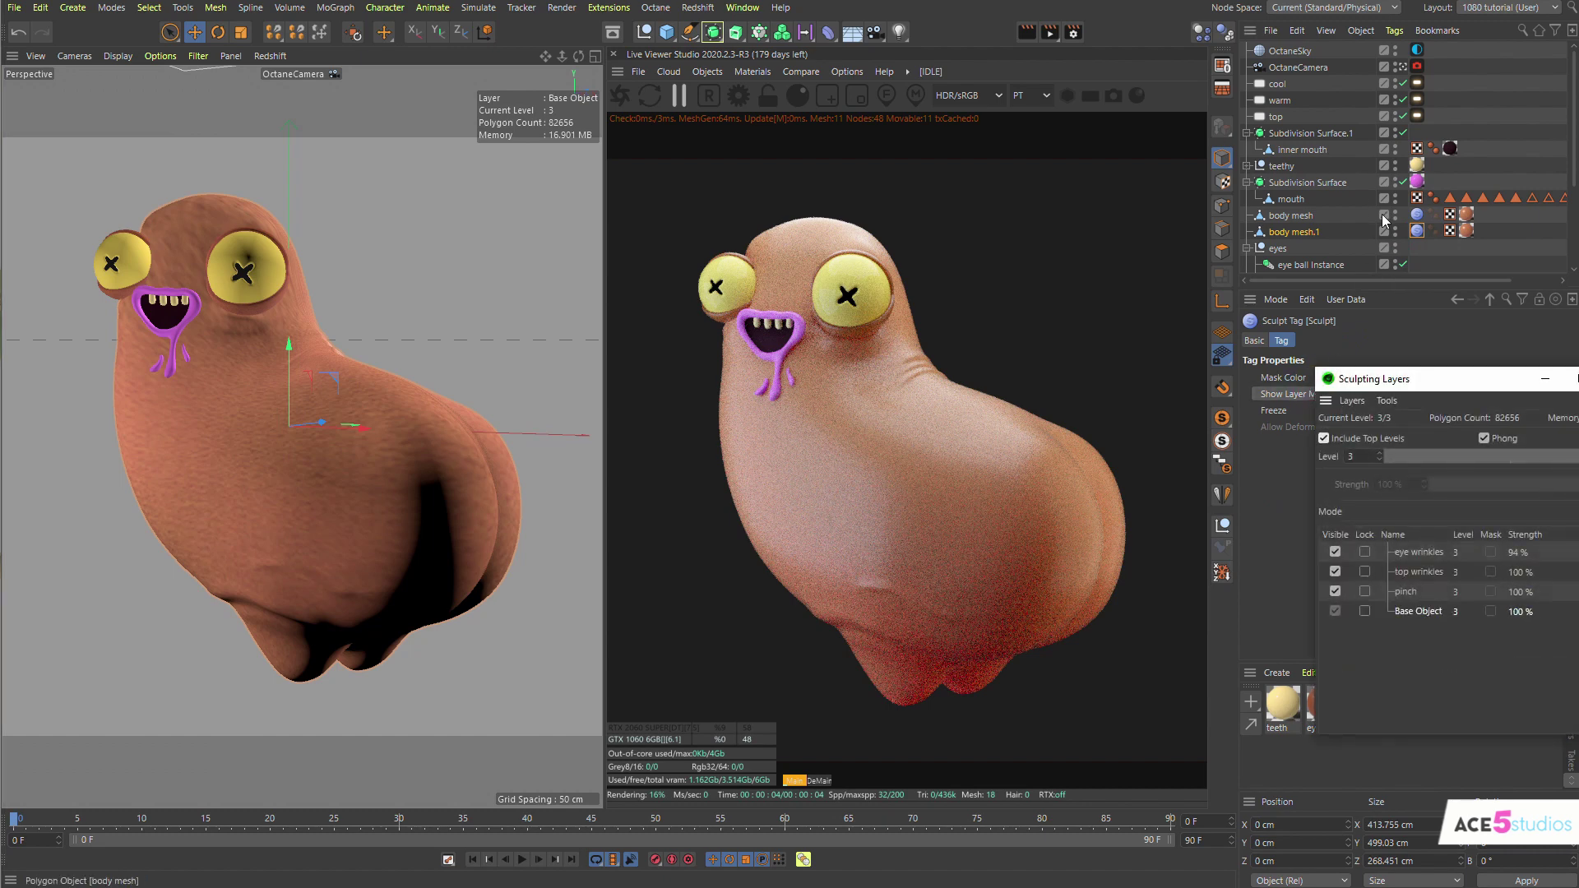
{"action": "left_click_drag", "start_coordinate": [1439, 459], "coordinate": [1377, 465]}
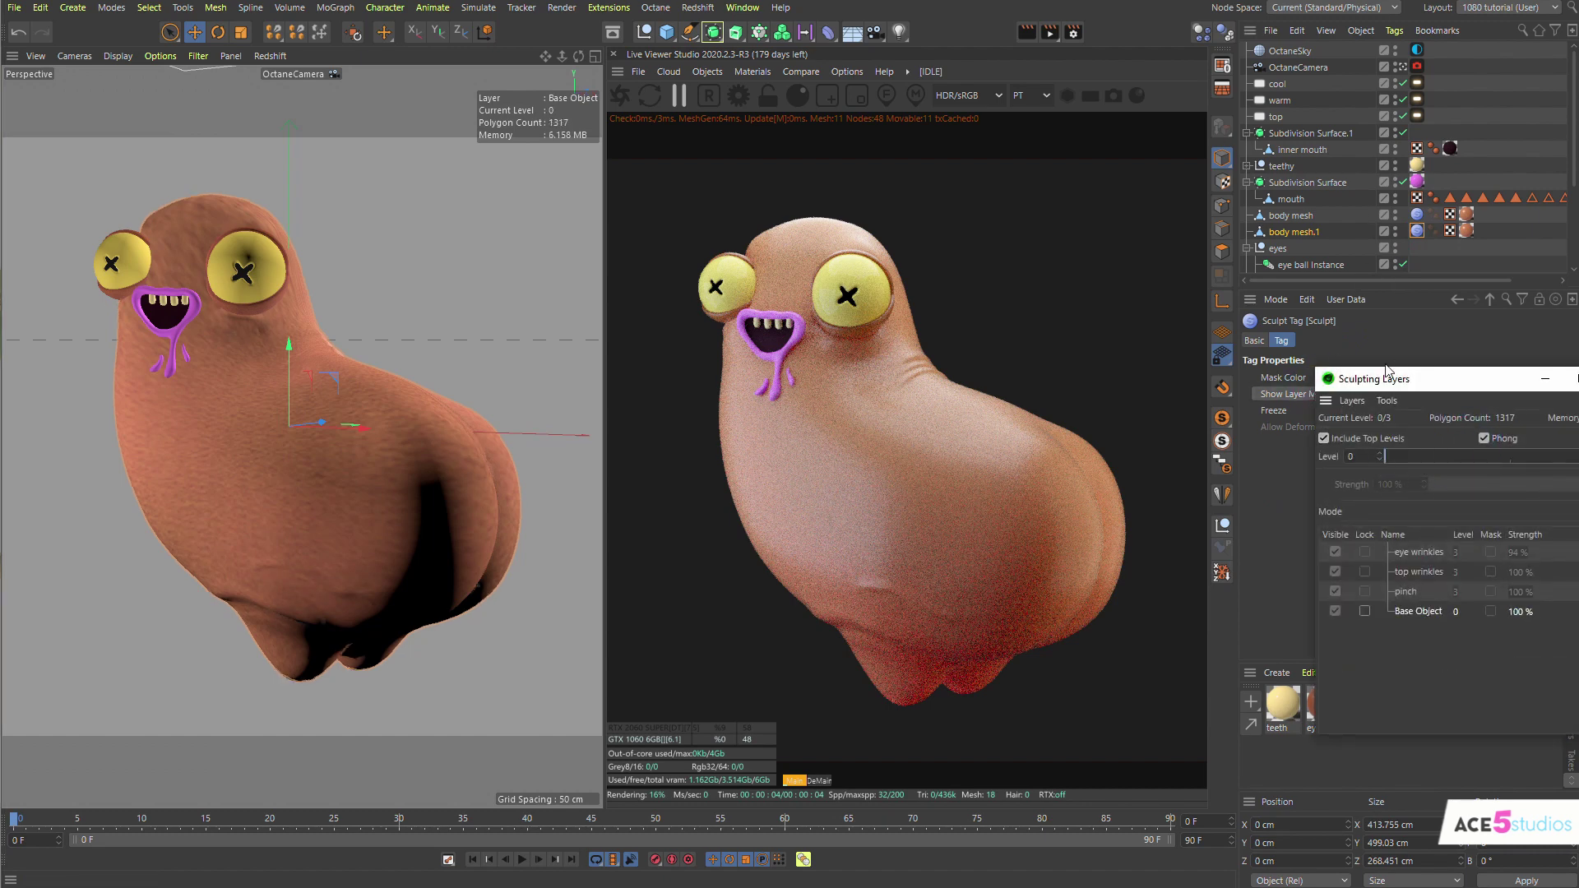
Try deleting the Sculpt tag from the duplicated body mesh, then undo the deletion
{"action": "left_click", "coordinate": [1419, 232]}
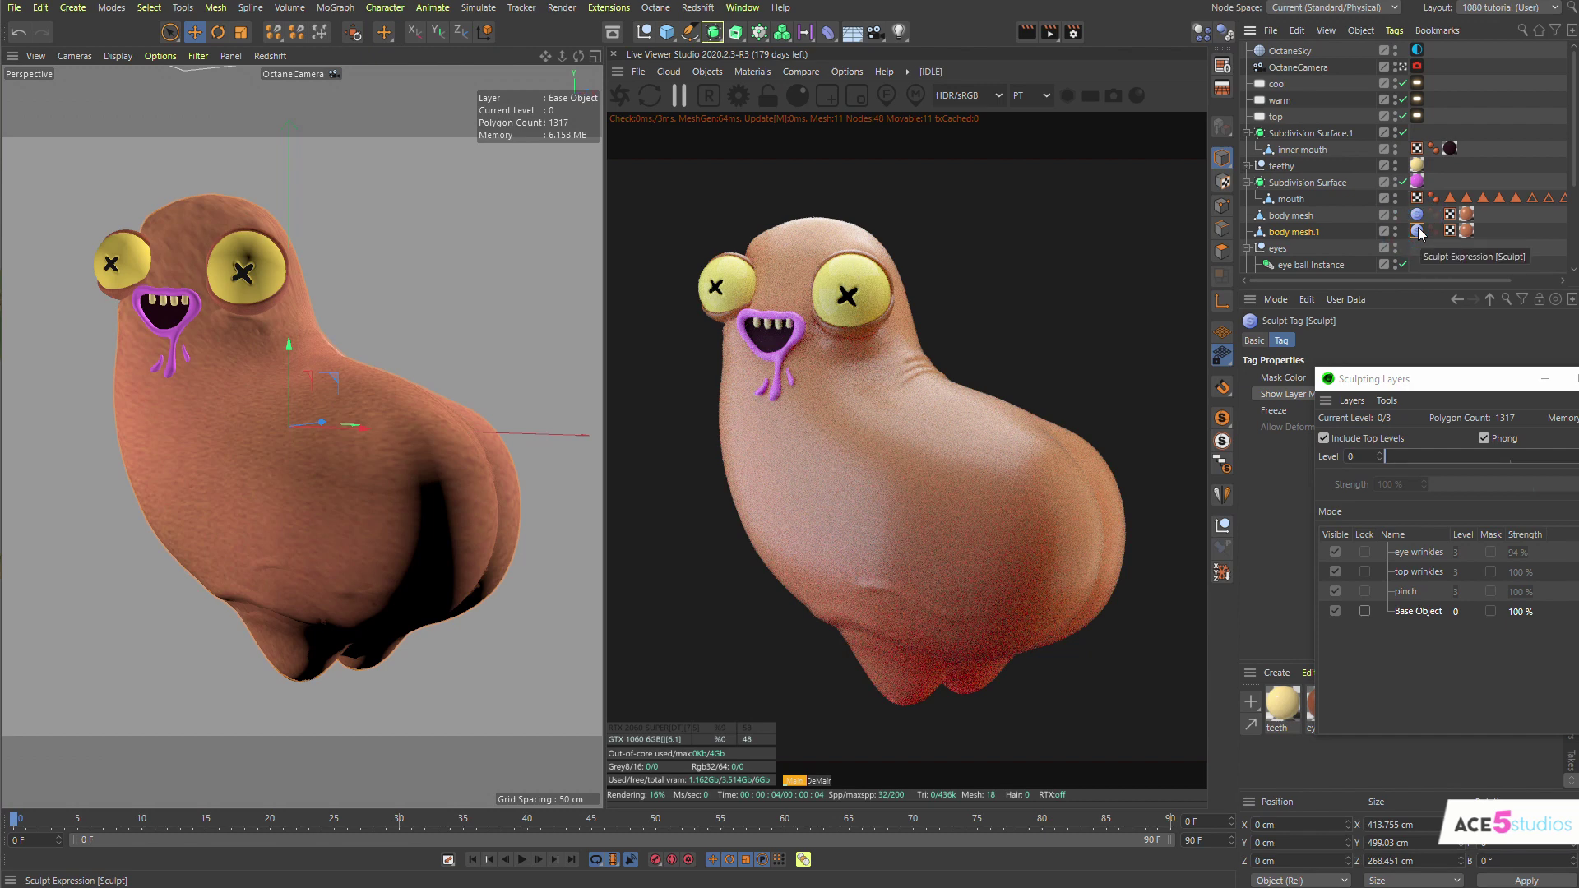
{"action": "key", "text": "Delete"}
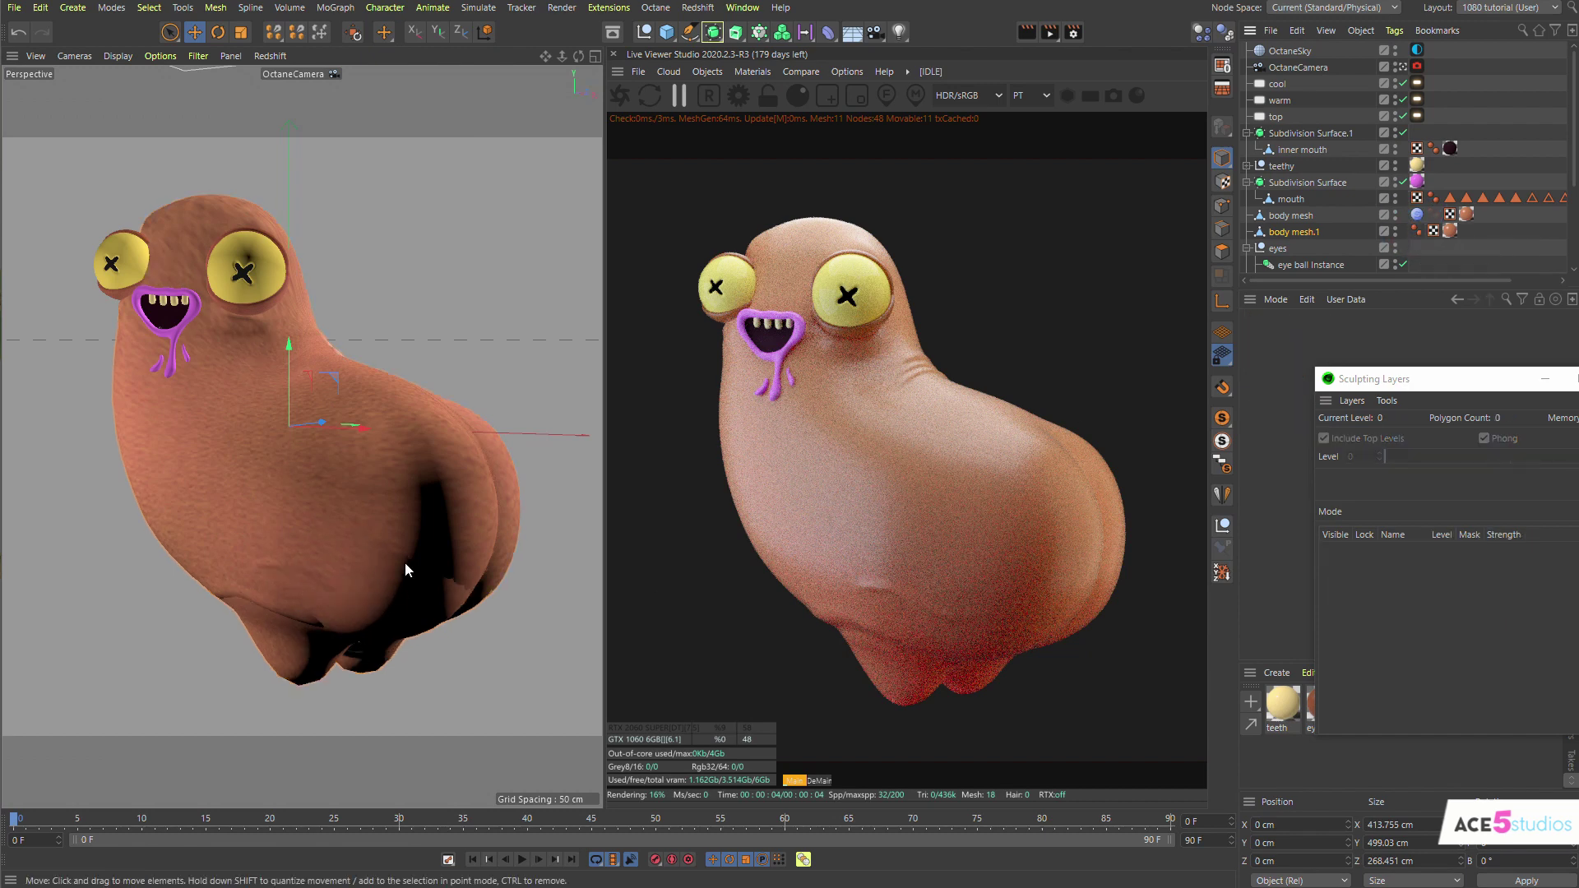
{"action": "key", "text": "ctrl+z"}
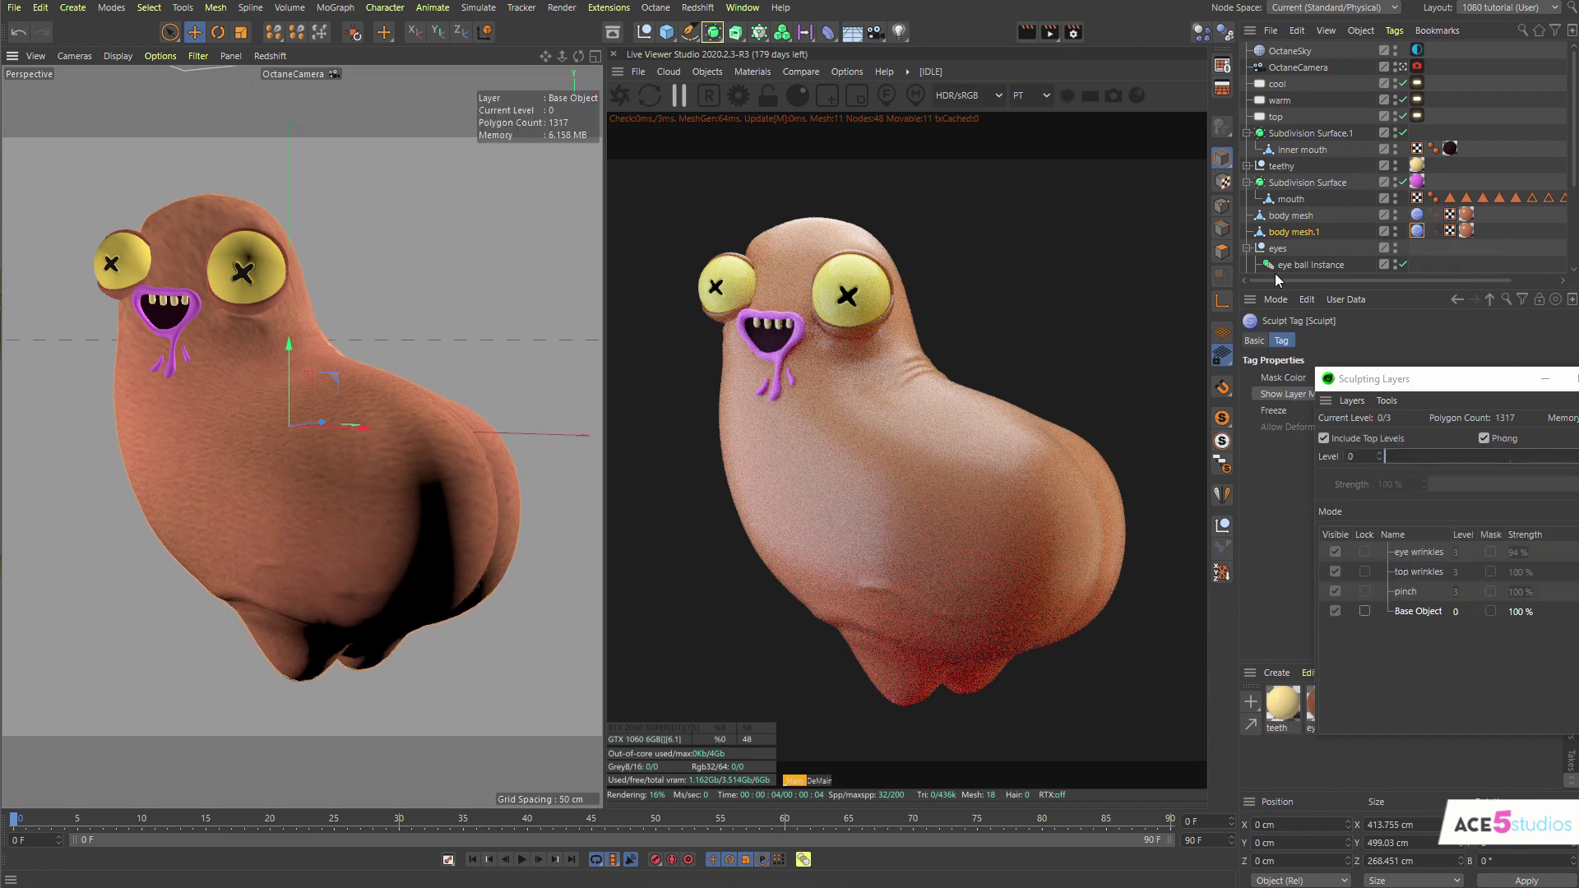
Convert the low-level duplicate with Current State to Object, delete the sculpted duplicate, and select the mesh inside the new null
{"action": "right_click", "coordinate": [1285, 233]}
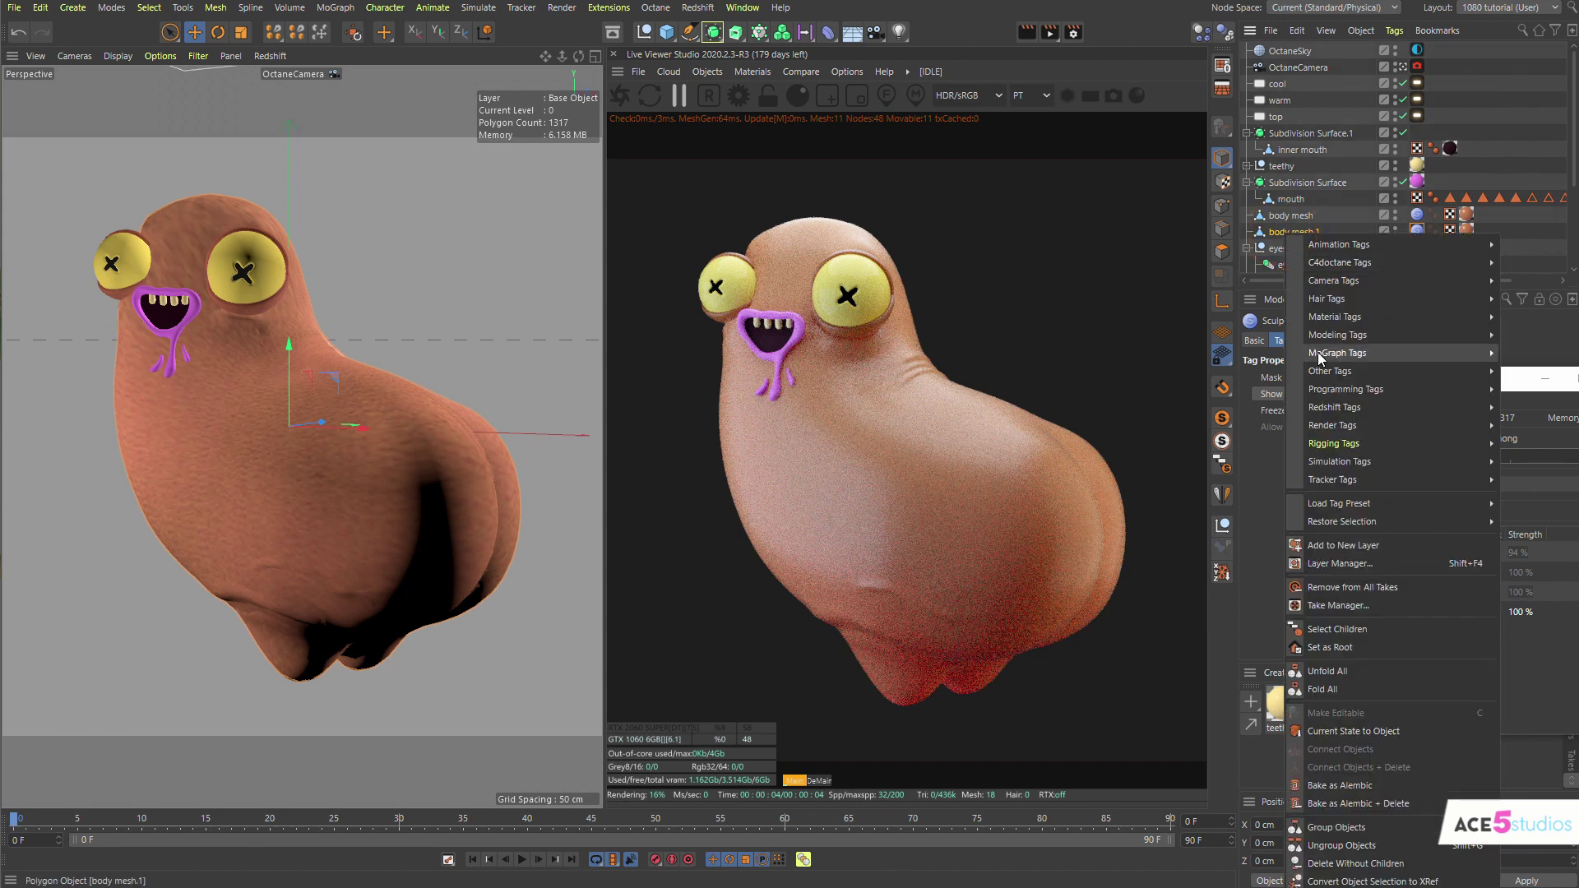
{"action": "left_click", "coordinate": [1383, 731]}
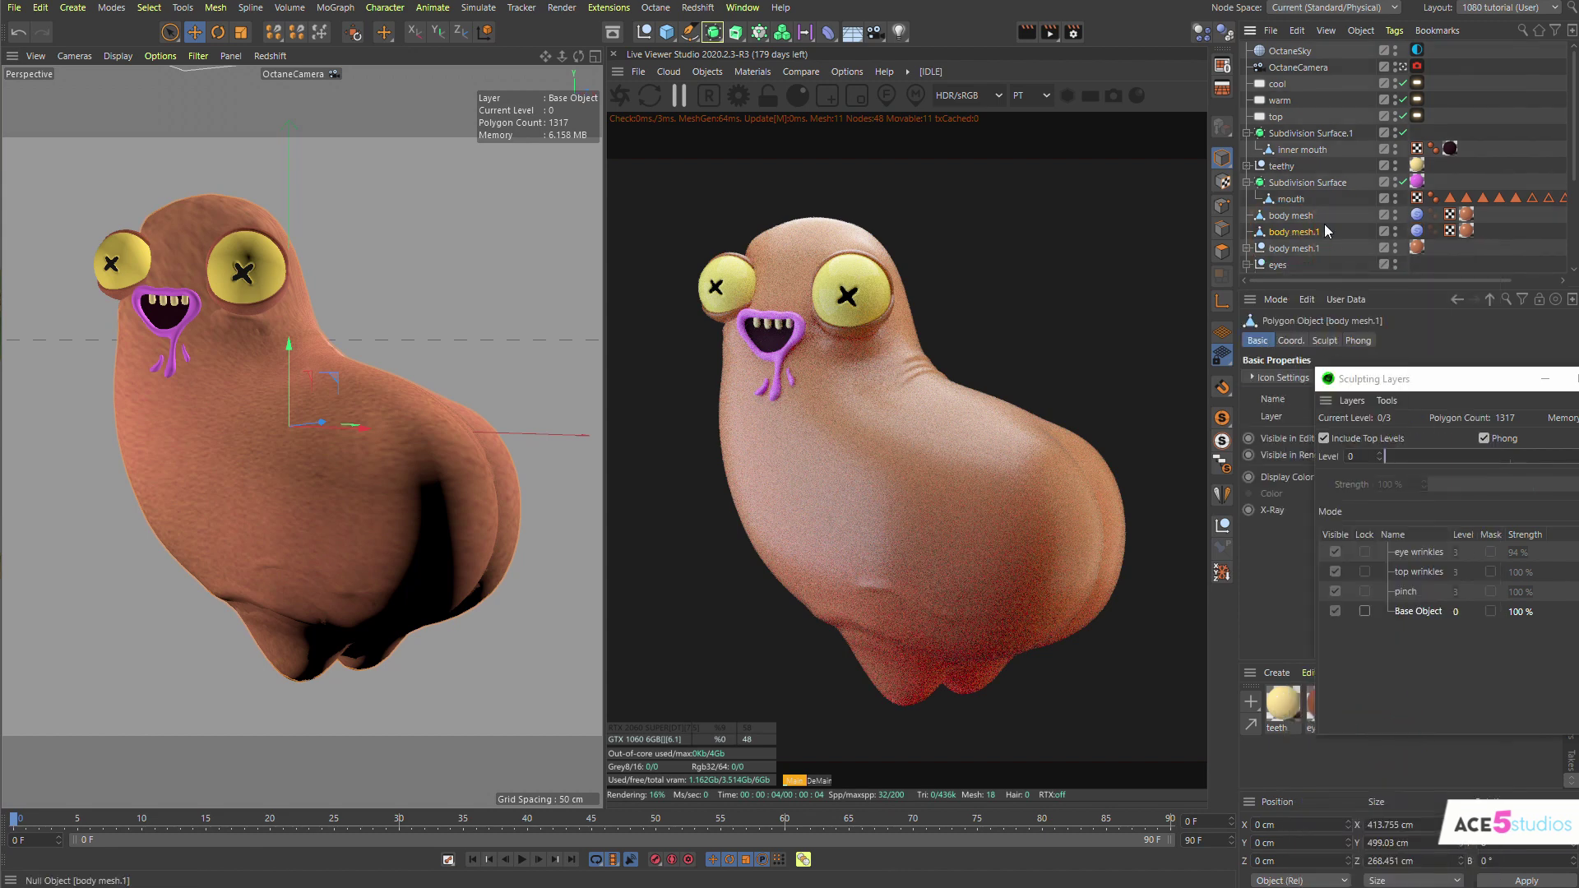
{"action": "key", "text": "Delete"}
{"action": "left_click", "coordinate": [1289, 235]}
{"action": "left_click", "coordinate": [1247, 231]}
{"action": "left_click", "coordinate": [1301, 248]}
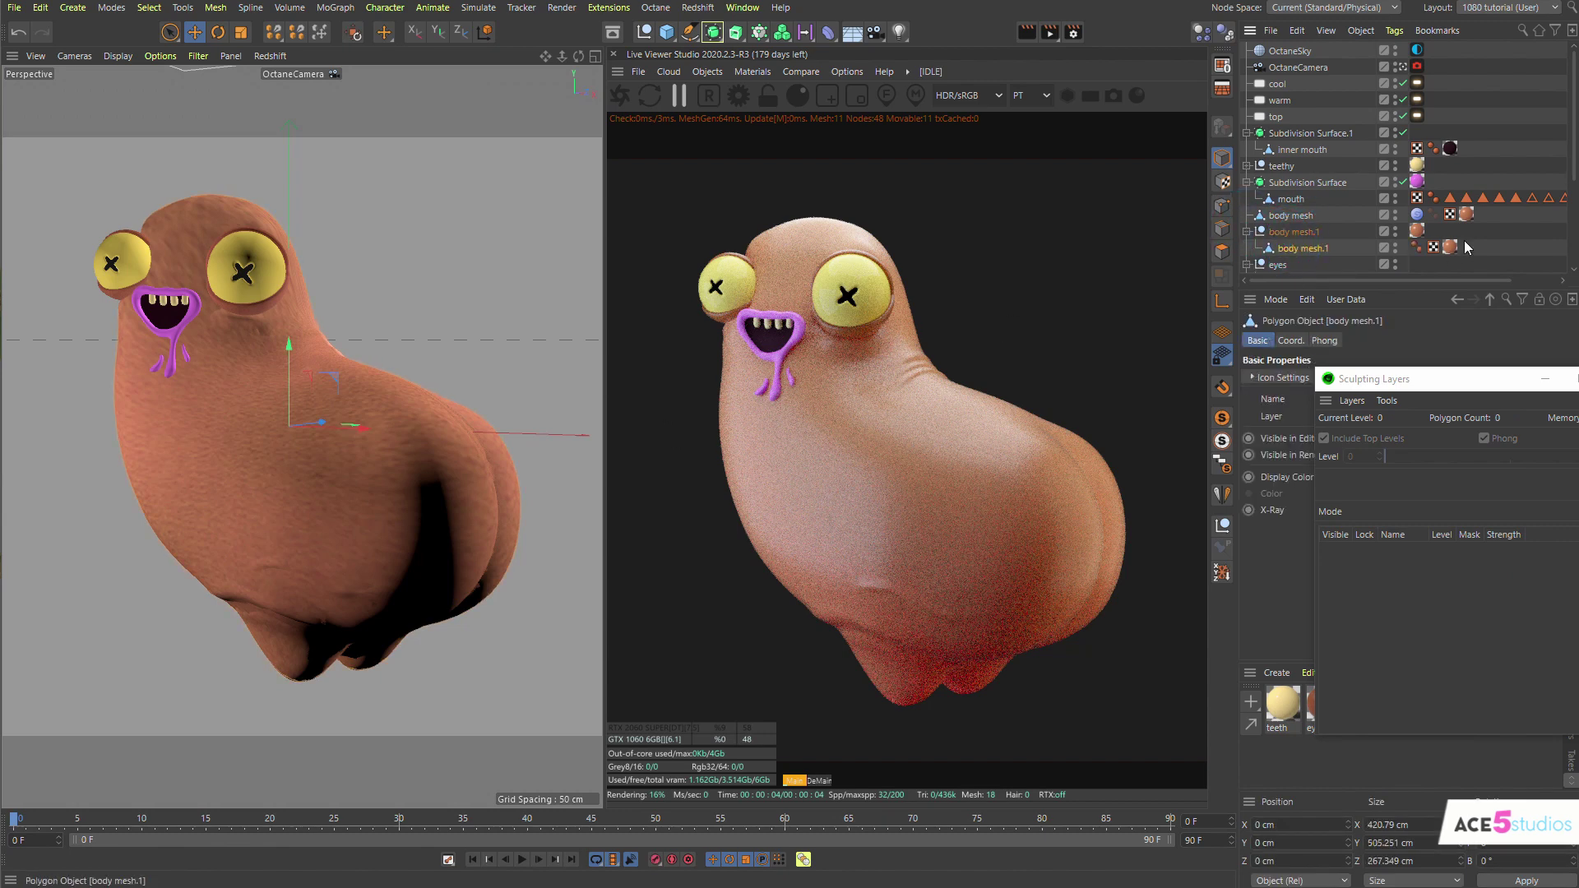
Hide the original body mesh and rename the converted low-poly mesh "hair mesh"
{"action": "left_click", "coordinate": [1396, 217]}
{"action": "double_click", "coordinate": [1309, 249]}
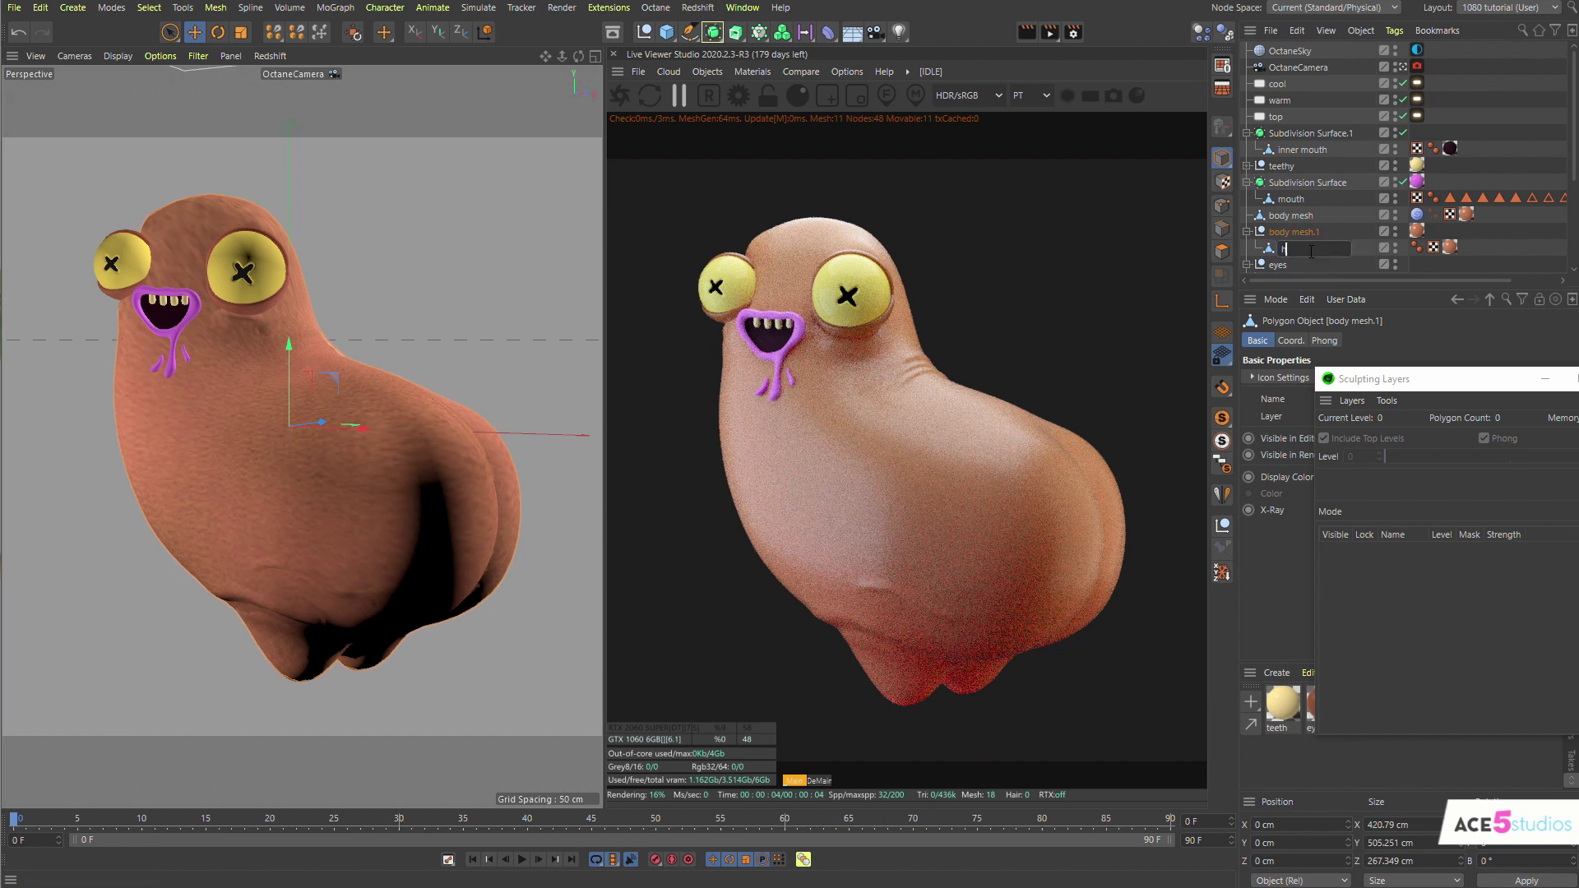
{"action": "type", "text": "hair mesh"}
{"action": "key", "text": "Return"}
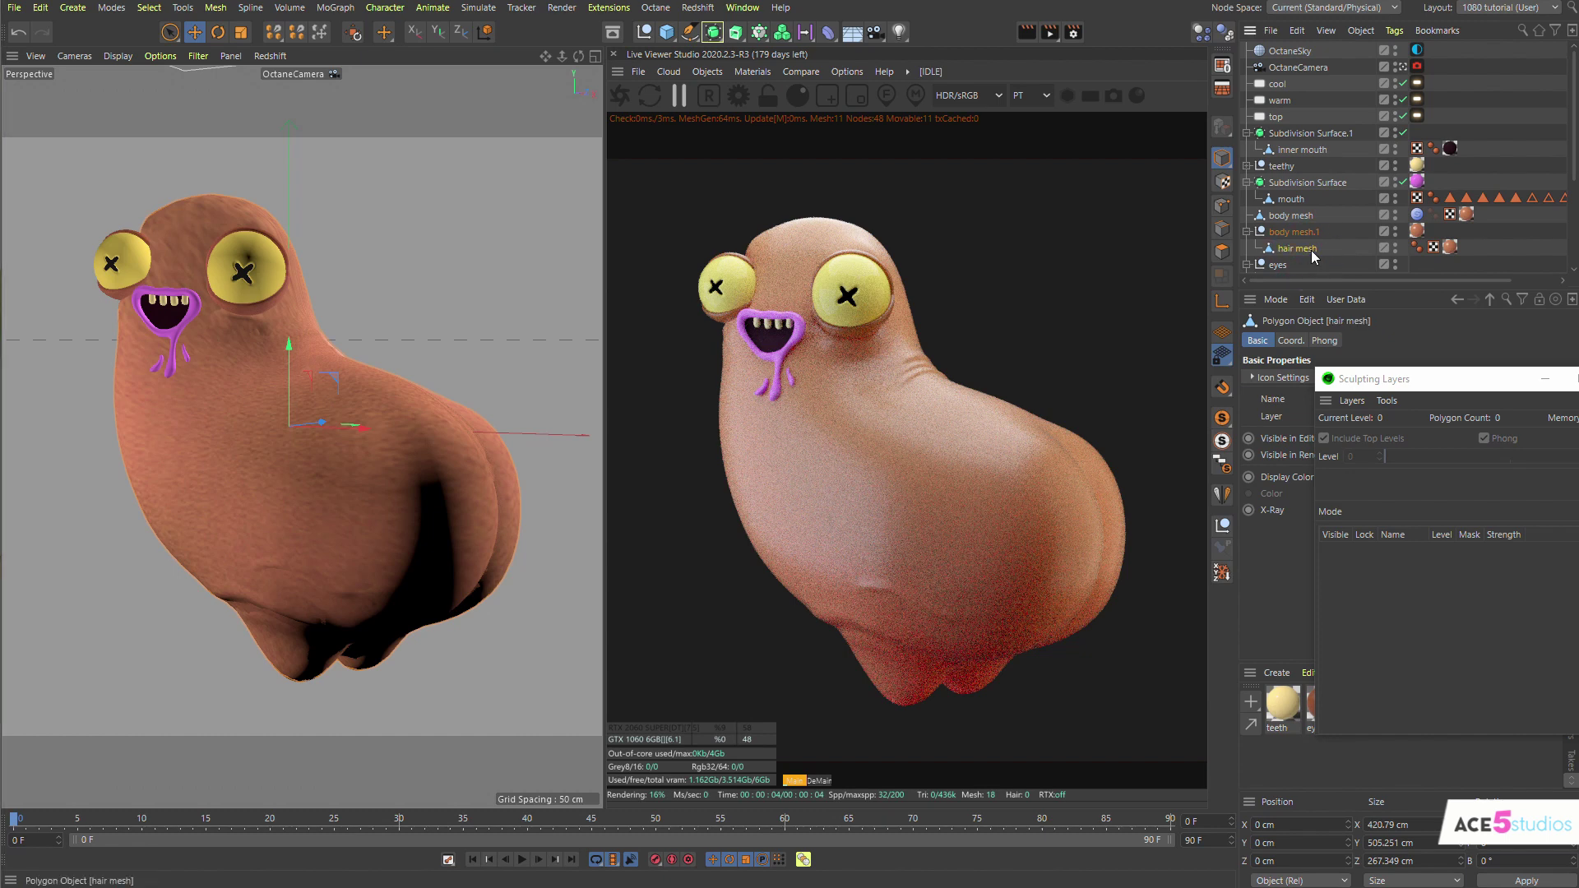
Remove the skin material tags from the hair mesh and its parent null, and close the Sculpting Layers window
{"action": "left_click", "coordinate": [1417, 233]}
{"action": "key", "text": "Delete"}
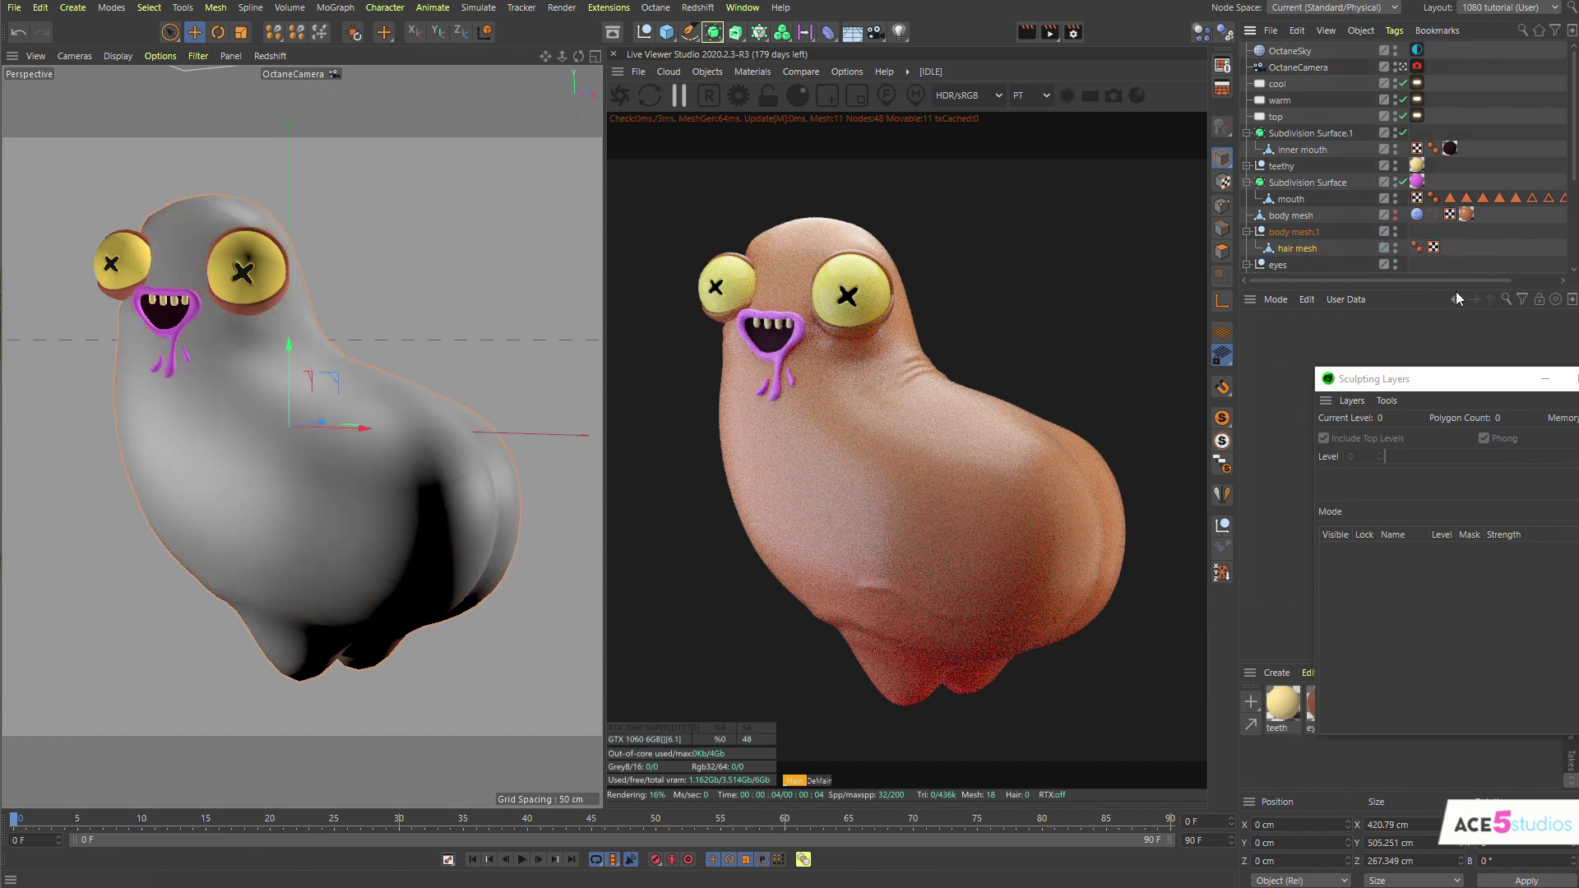
{"action": "left_click", "coordinate": [1578, 379]}
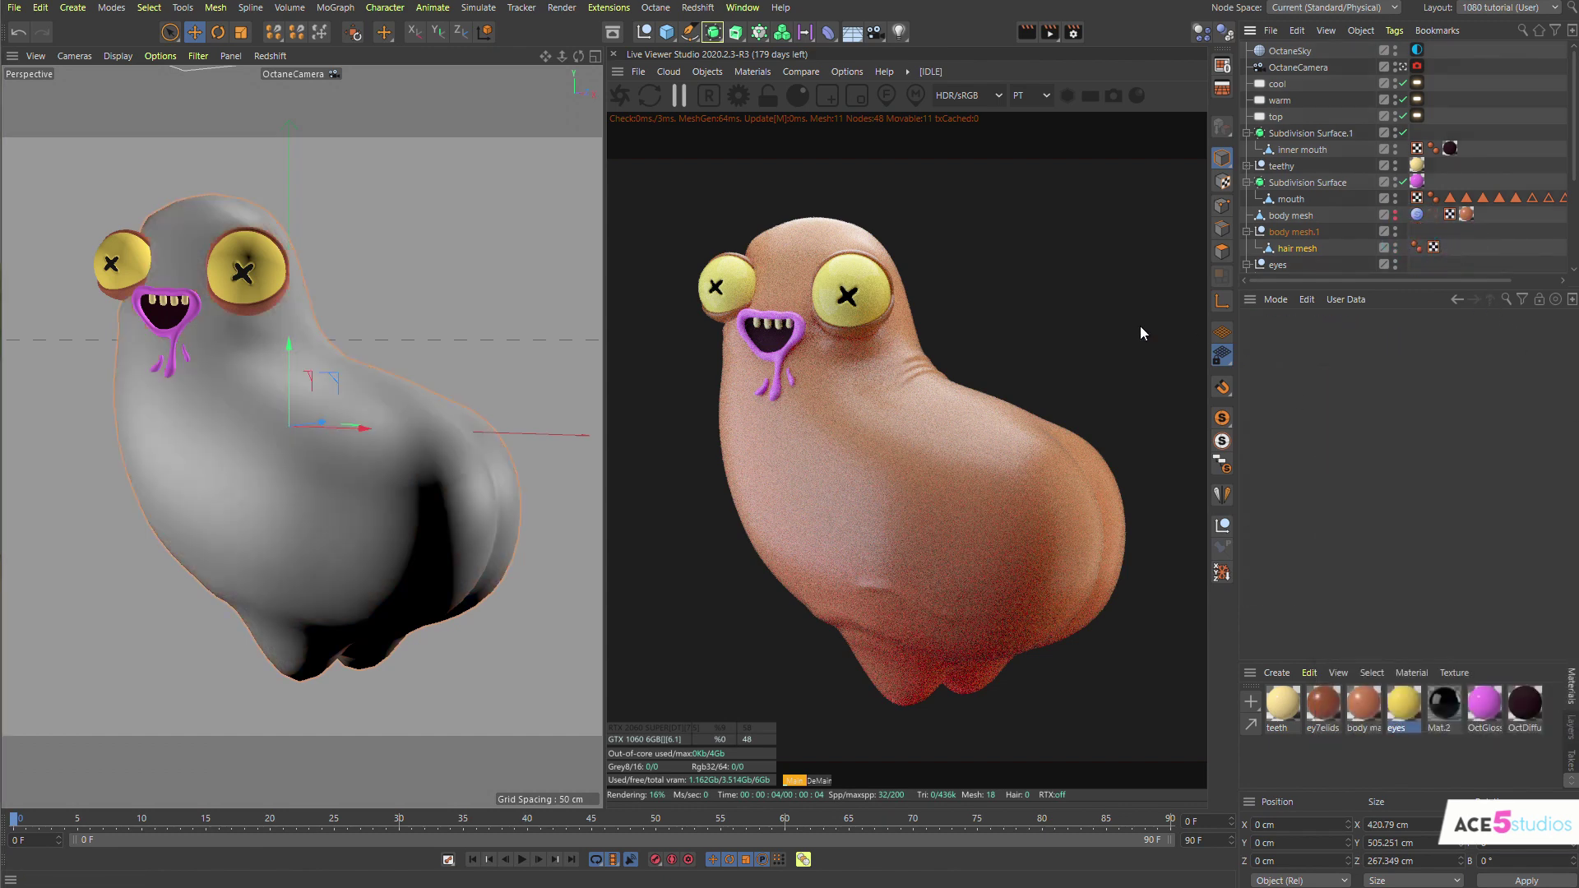
Move the hair mesh out of its parent null and delete the empty null
{"action": "left_click_drag", "start_coordinate": [1287, 254], "coordinate": [1282, 224]}
{"action": "left_click", "coordinate": [1295, 251]}
{"action": "key", "text": "Delete"}
Add a Hair object to the hair mesh
{"action": "left_click", "coordinate": [1292, 234]}
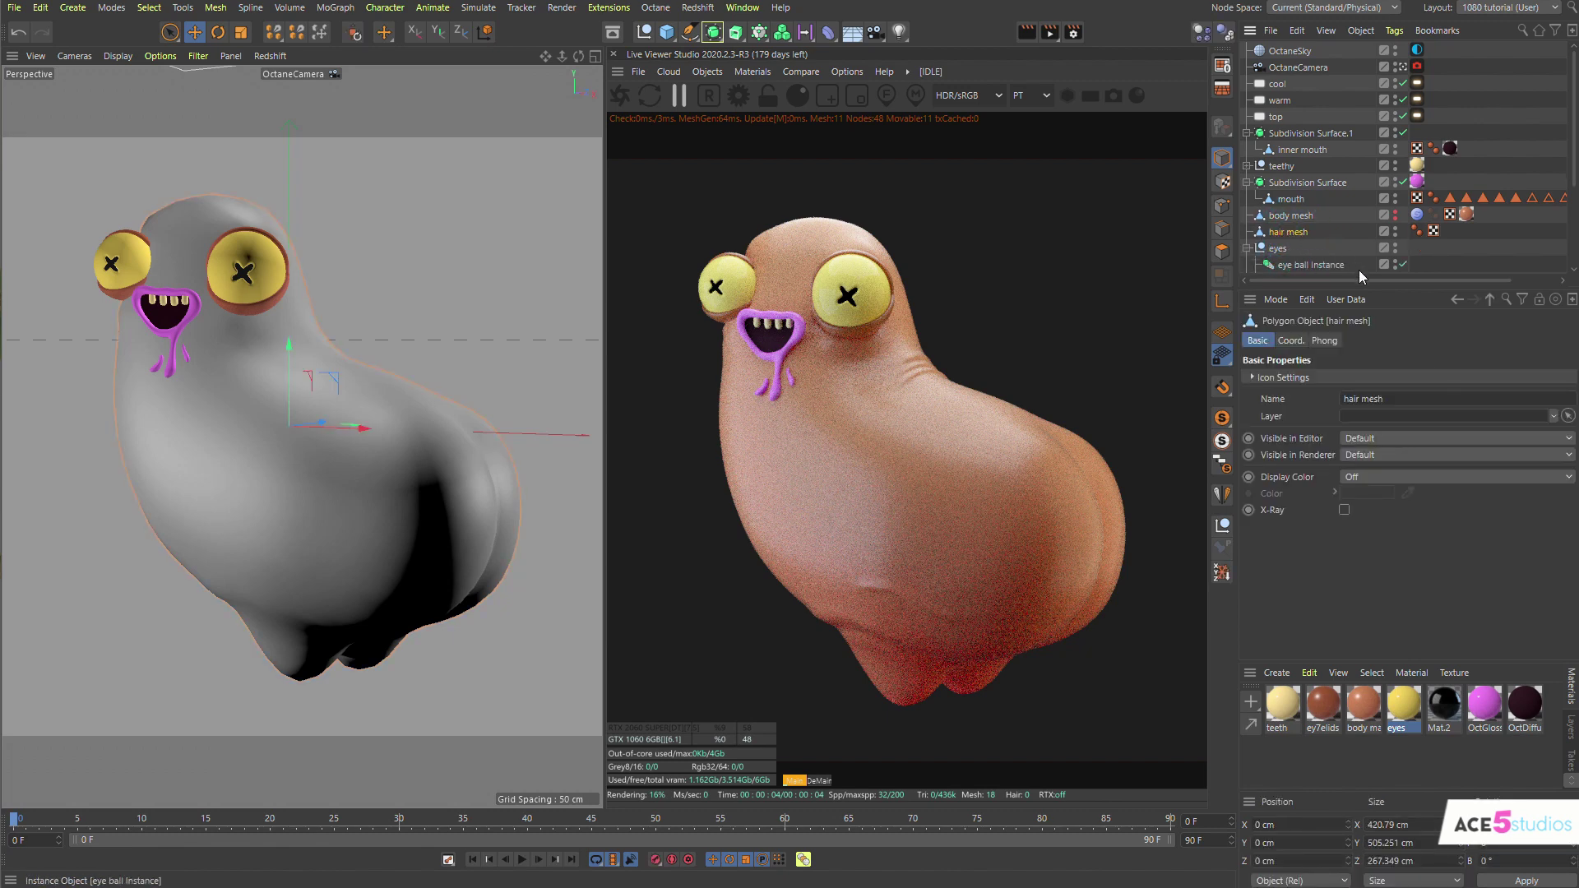
{"action": "left_click", "coordinate": [526, 10]}
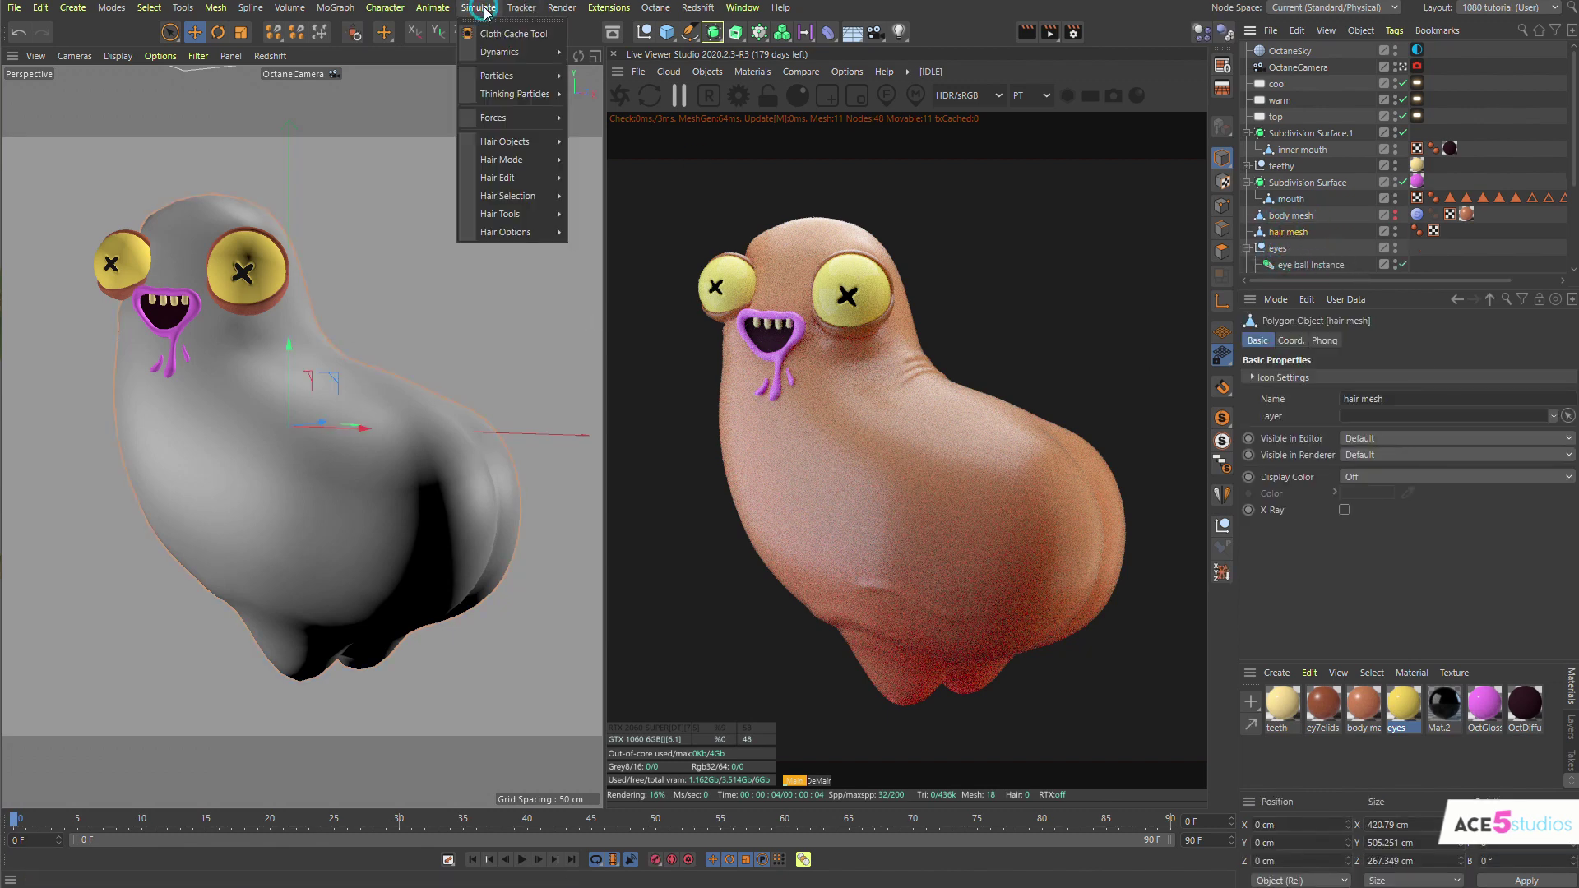
{"action": "mouse_move", "coordinate": [526, 138]}
{"action": "left_click", "coordinate": [613, 153]}
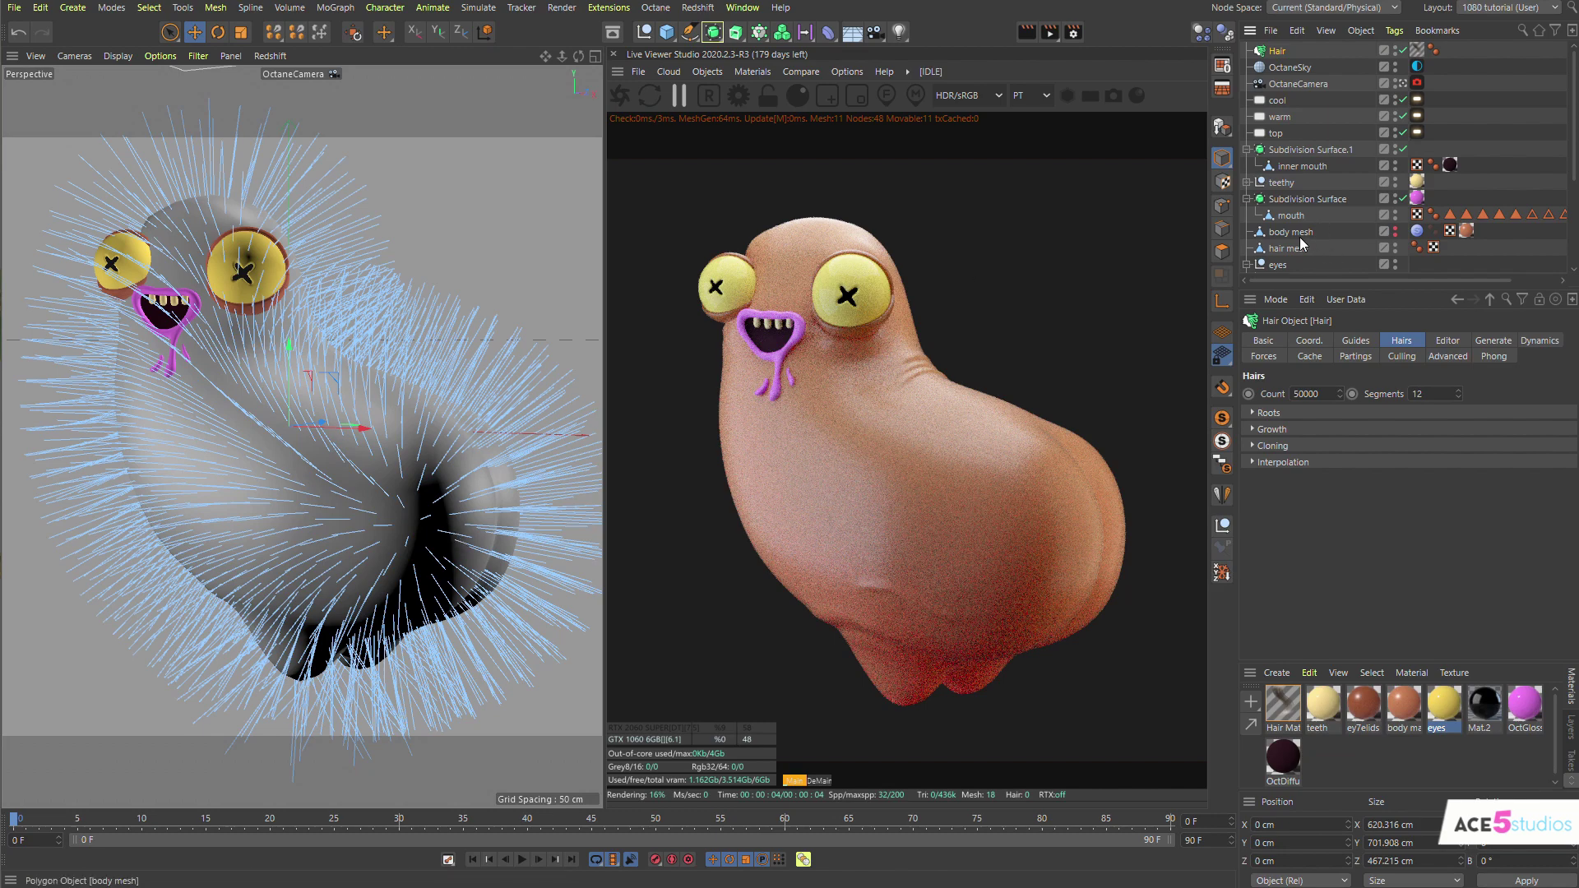
Select the polygons covering the creature's rear on the hair mesh with a Live Selection brush of radius 78
{"action": "left_click", "coordinate": [1287, 249]}
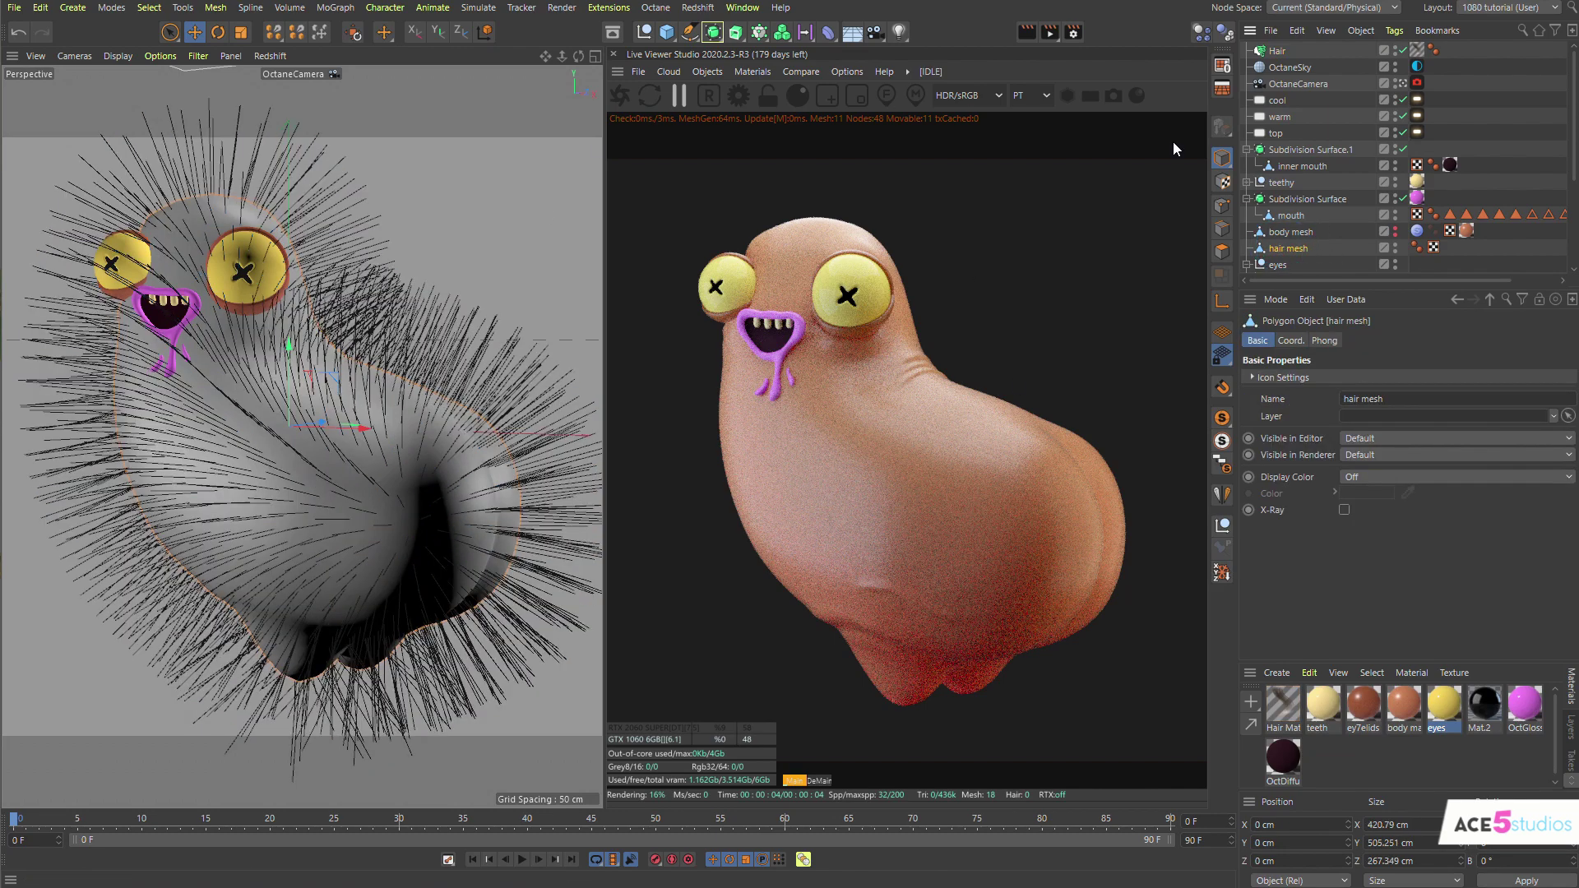
{"action": "left_click", "coordinate": [1222, 255]}
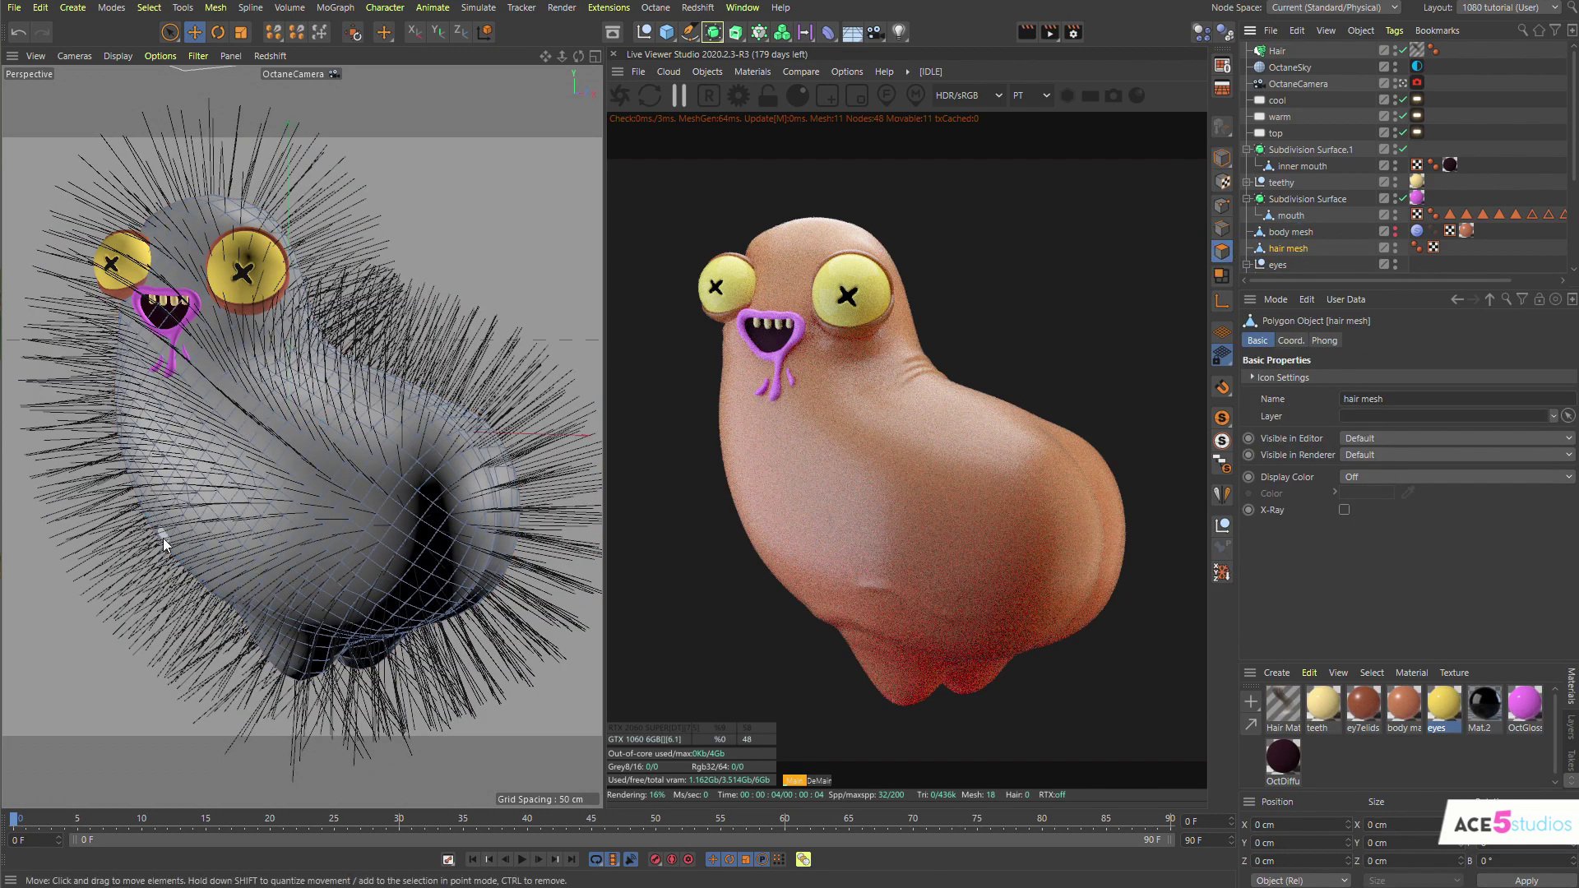
{"action": "left_click", "coordinate": [172, 34]}
{"action": "mouse_move", "coordinate": [421, 438]}
{"action": "left_mouse_down"}
{"action": "mouse_move", "coordinate": [342, 571]}
{"action": "mouse_move", "coordinate": [405, 466]}
{"action": "left_mouse_up"}
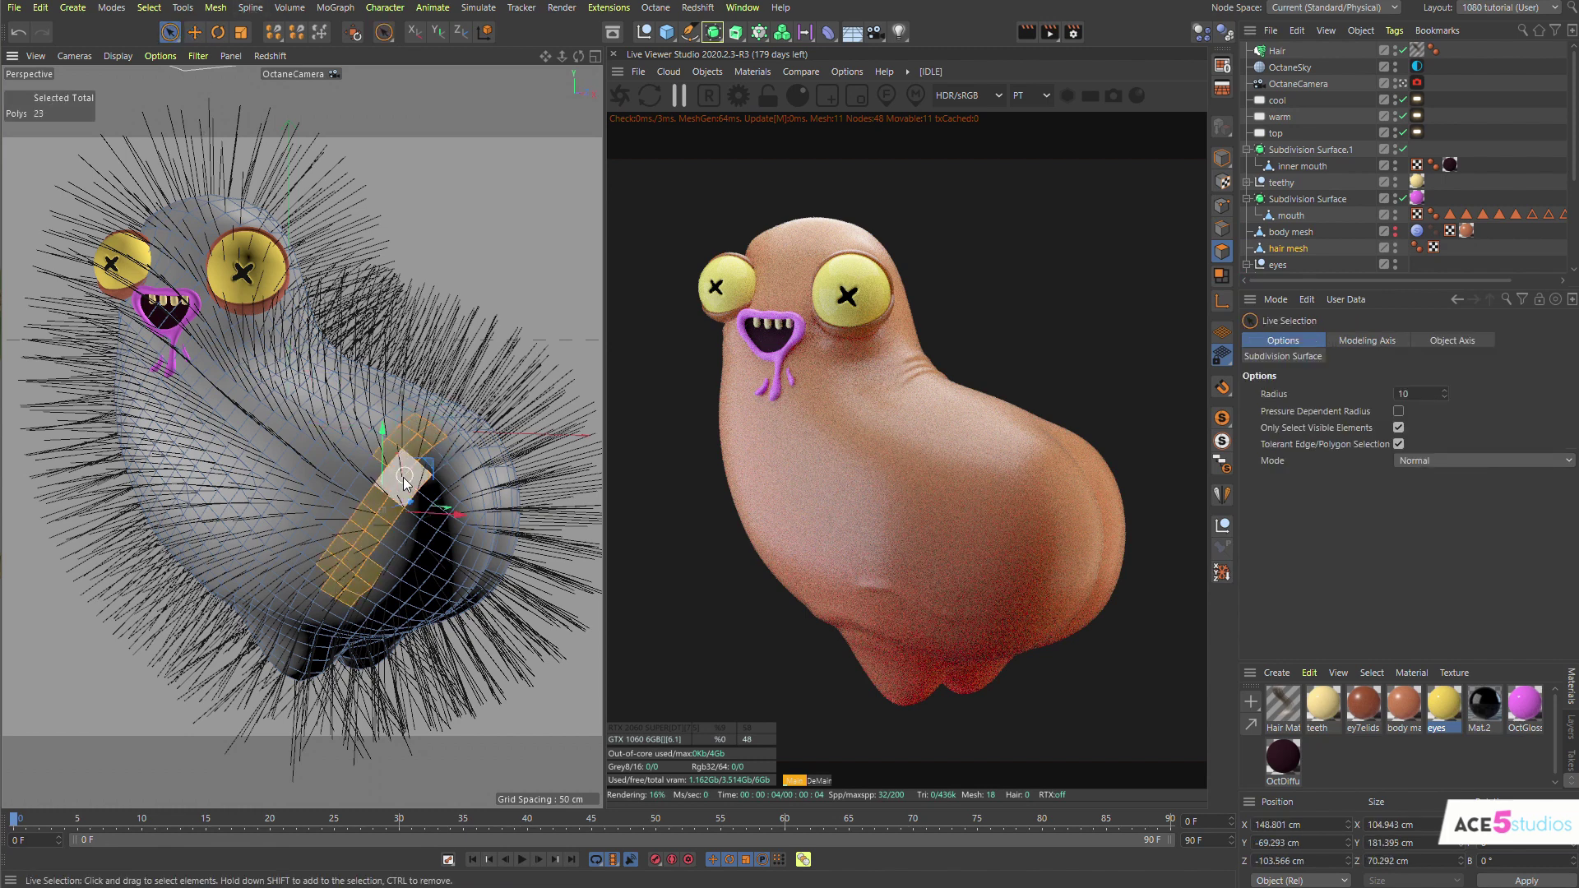
{"action": "middle_click_drag", "start_coordinate": [385, 490], "coordinate": [436, 490]}
{"action": "mouse_move", "coordinate": [385, 490]}
{"action": "left_mouse_down"}
{"action": "mouse_move", "coordinate": [381, 510]}
{"action": "mouse_move", "coordinate": [472, 513]}
{"action": "mouse_move", "coordinate": [375, 571]}
{"action": "left_mouse_up"}
{"action": "left_click_drag", "start_coordinate": [452, 511], "coordinate": [242, 493], "text": "alt"}
{"action": "middle_click_drag", "start_coordinate": [472, 502], "coordinate": [339, 503], "text": "alt"}
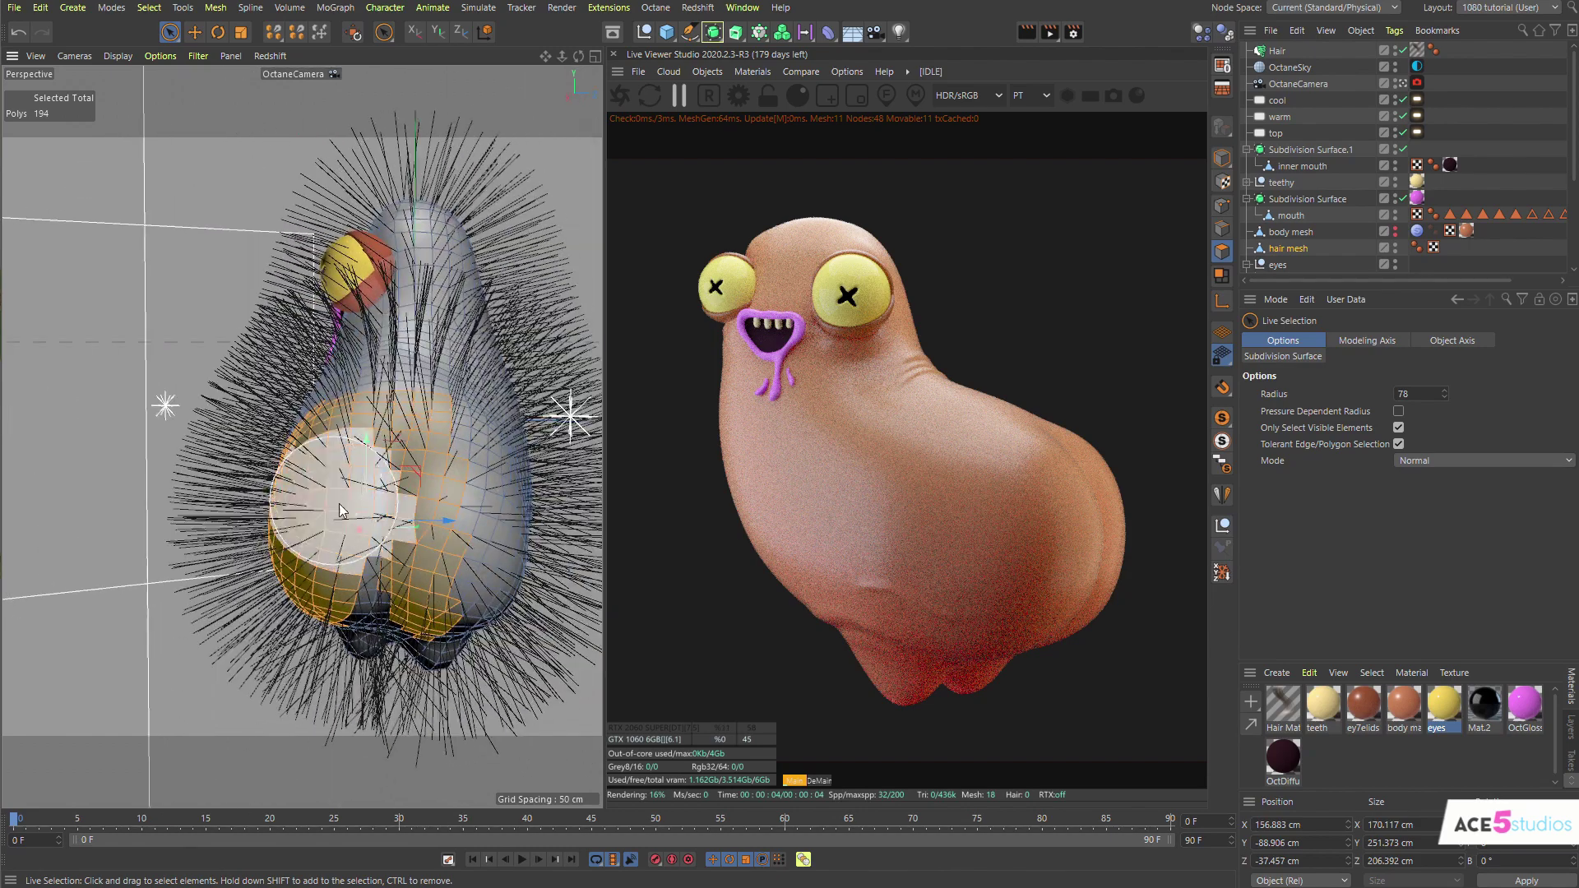
{"action": "mouse_move", "coordinate": [382, 564]}
{"action": "left_mouse_down", "text": "shift"}
{"action": "mouse_move", "coordinate": [405, 556]}
{"action": "mouse_move", "coordinate": [301, 518]}
{"action": "mouse_move", "coordinate": [376, 458]}
{"action": "mouse_move", "coordinate": [482, 546]}
{"action": "mouse_move", "coordinate": [370, 510]}
{"action": "mouse_move", "coordinate": [405, 503]}
{"action": "mouse_move", "coordinate": [377, 541]}
{"action": "mouse_move", "coordinate": [423, 510]}
{"action": "left_mouse_up", "text": "shift"}
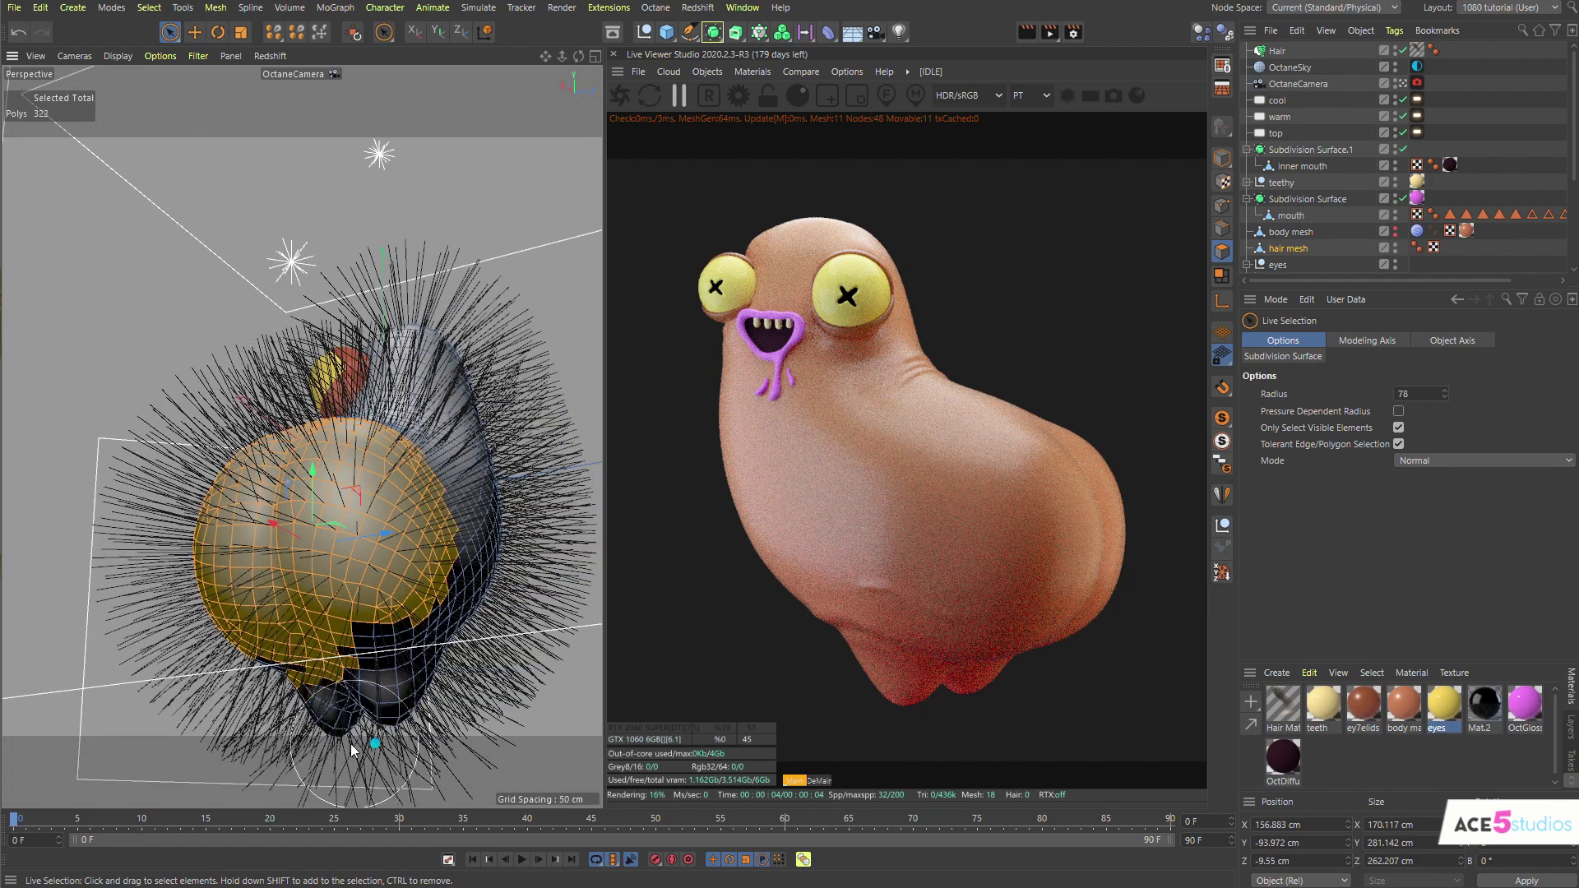
{"action": "mouse_move", "coordinate": [372, 575]}
{"action": "left_mouse_down"}
{"action": "mouse_move", "coordinate": [302, 516]}
{"action": "mouse_move", "coordinate": [529, 568]}
{"action": "mouse_move", "coordinate": [194, 472]}
{"action": "mouse_move", "coordinate": [301, 493]}
{"action": "mouse_move", "coordinate": [355, 467]}
{"action": "mouse_move", "coordinate": [301, 481]}
{"action": "left_mouse_up"}
{"action": "middle_click_drag", "start_coordinate": [301, 480], "coordinate": [382, 480], "text": "alt"}
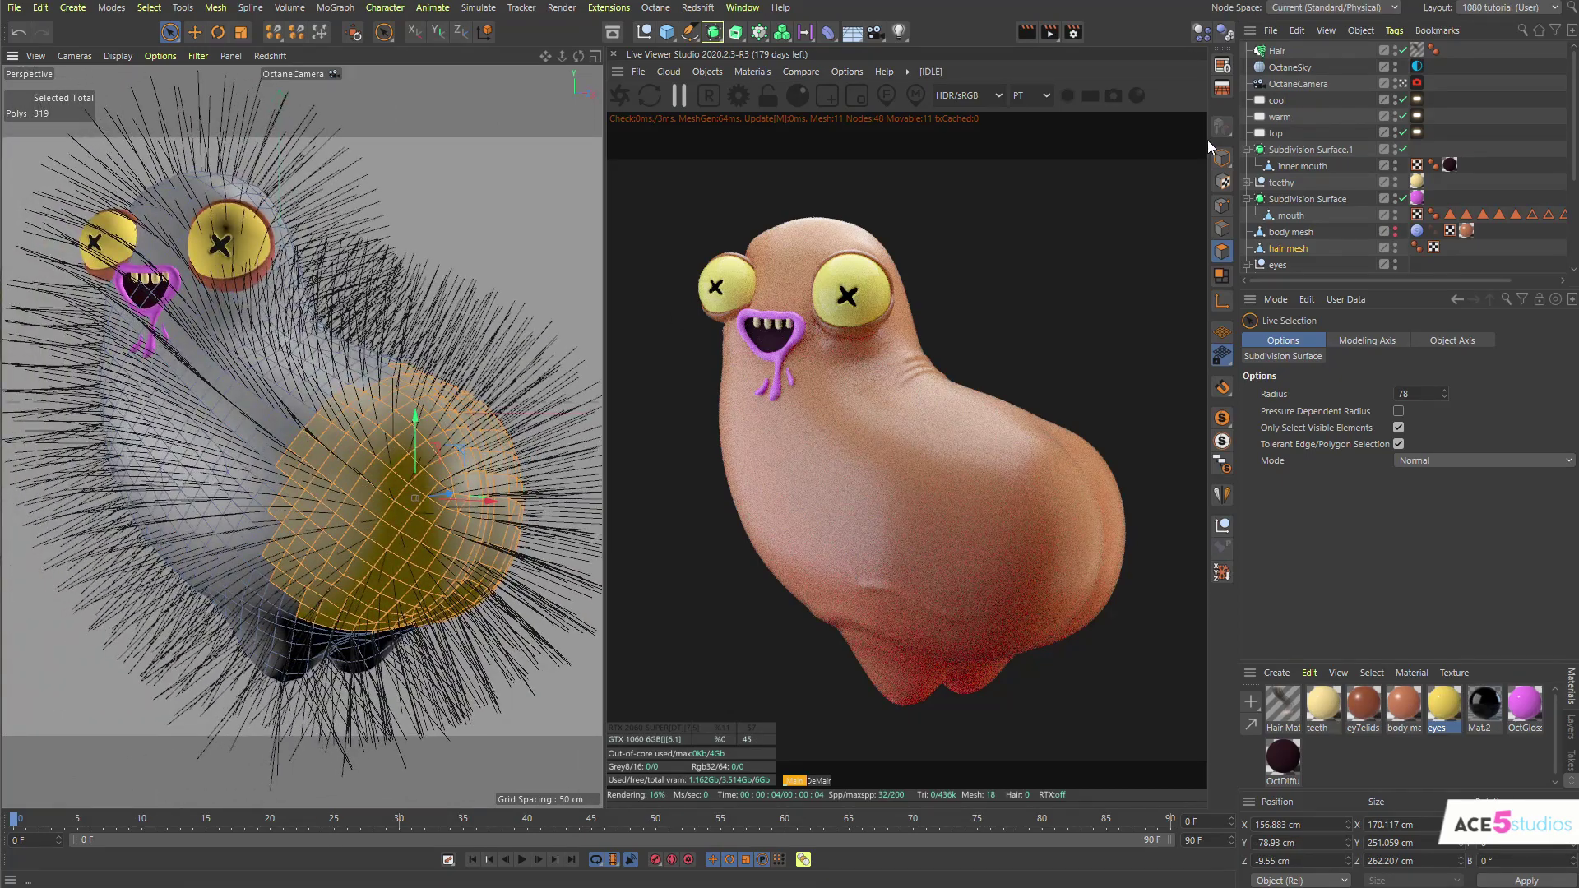
Review the Hair object's settings and bring up its guide root and link options
{"action": "left_click", "coordinate": [1272, 47]}
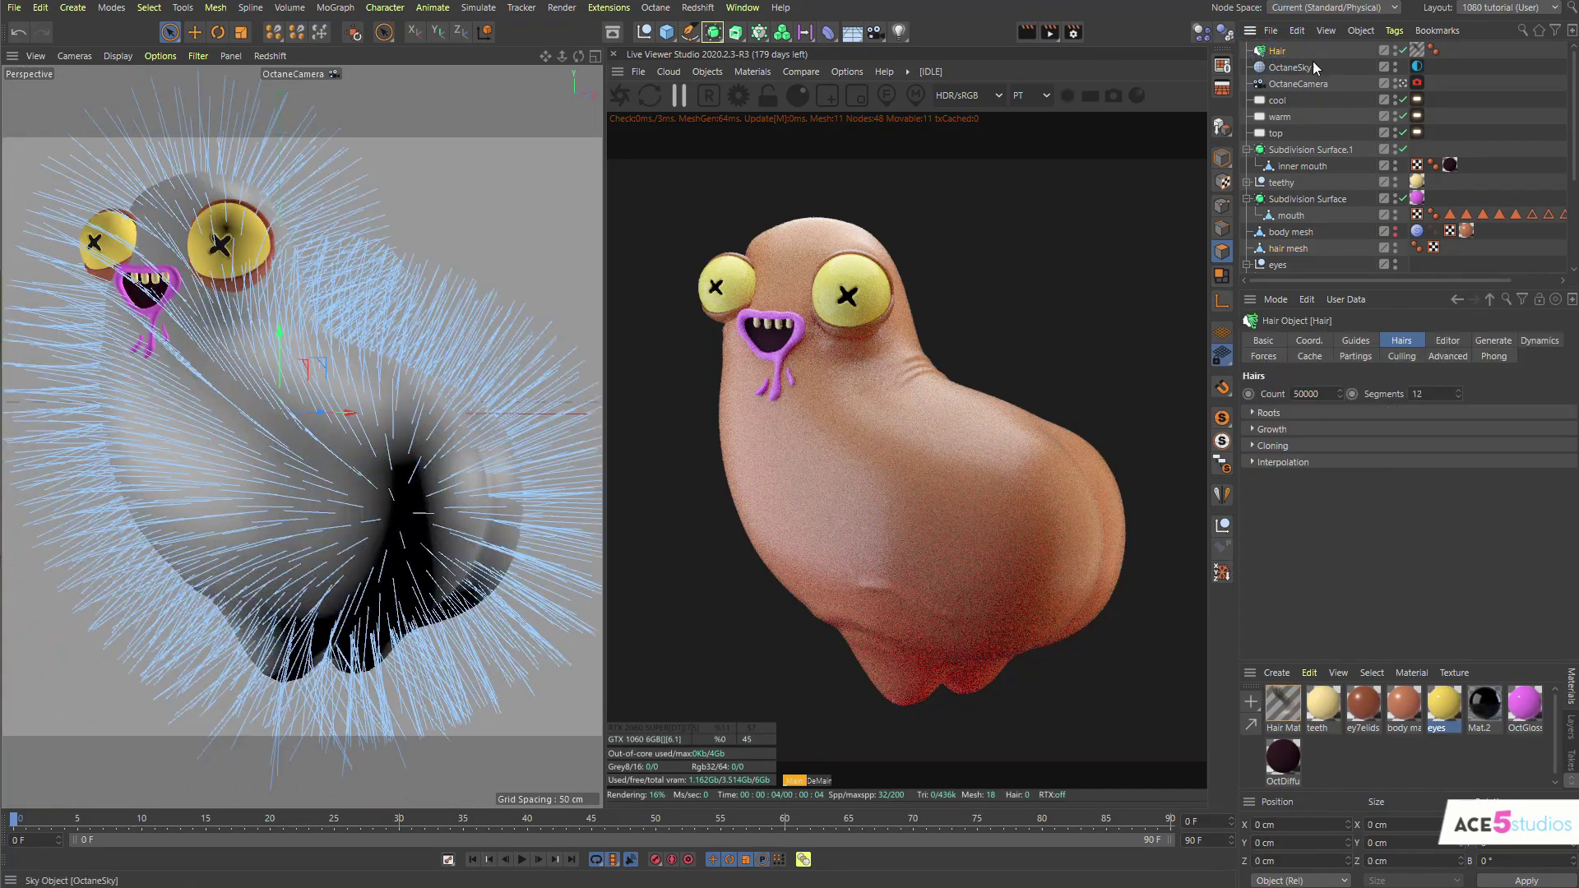
{"action": "left_click", "coordinate": [1438, 344]}
{"action": "left_click", "coordinate": [1415, 344]}
{"action": "left_click", "coordinate": [1358, 343]}
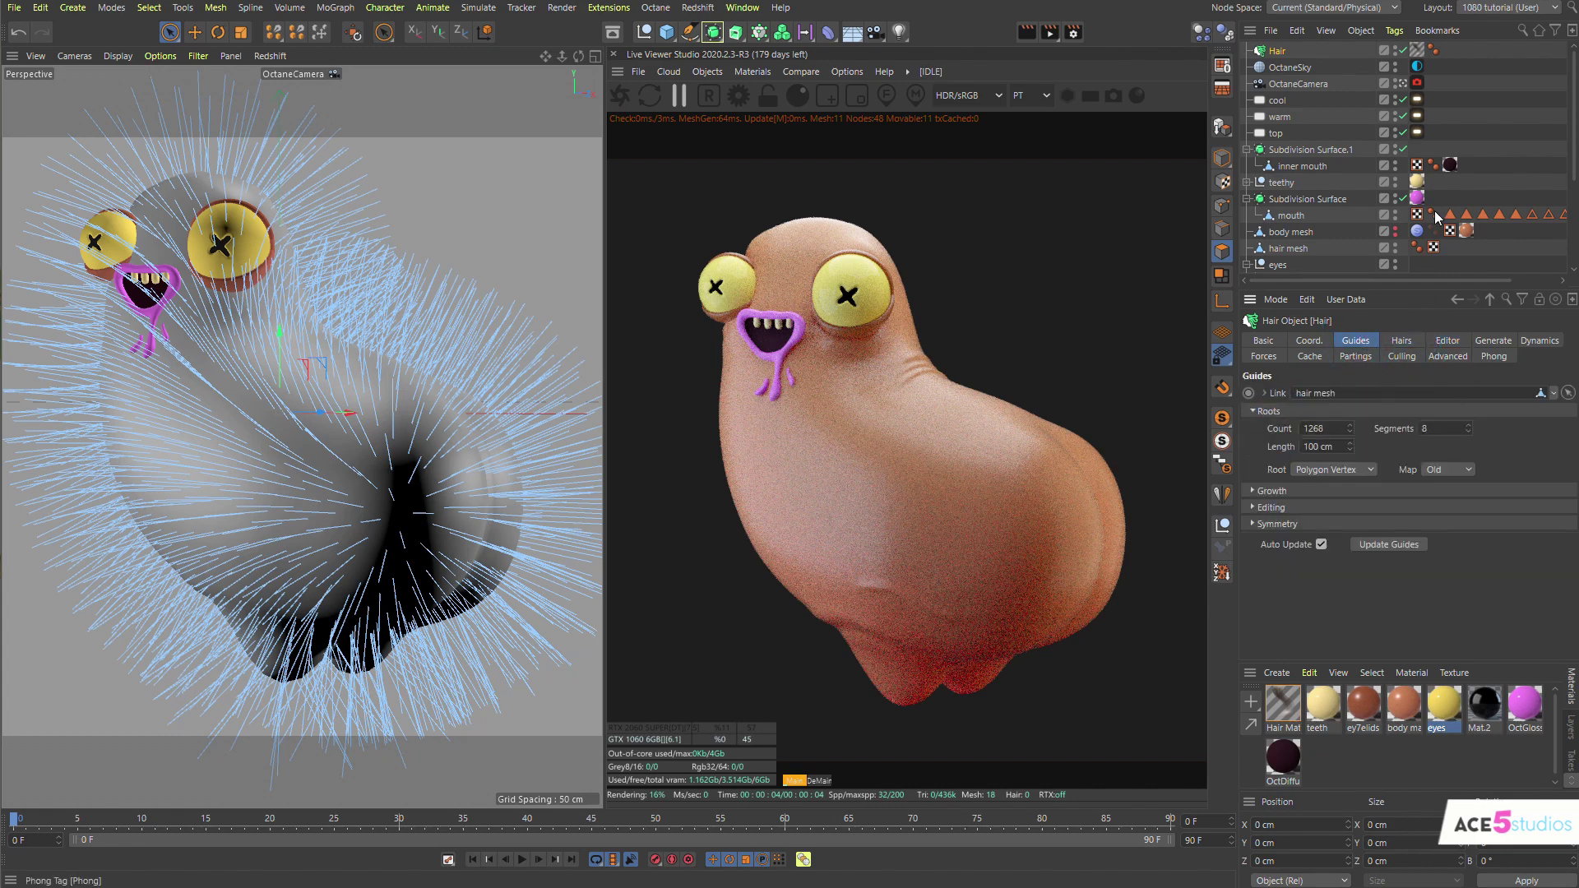
Store the selected rear polygons of the hair mesh as a polygon selection tag named "hair selection"
{"action": "left_click", "coordinate": [1284, 248]}
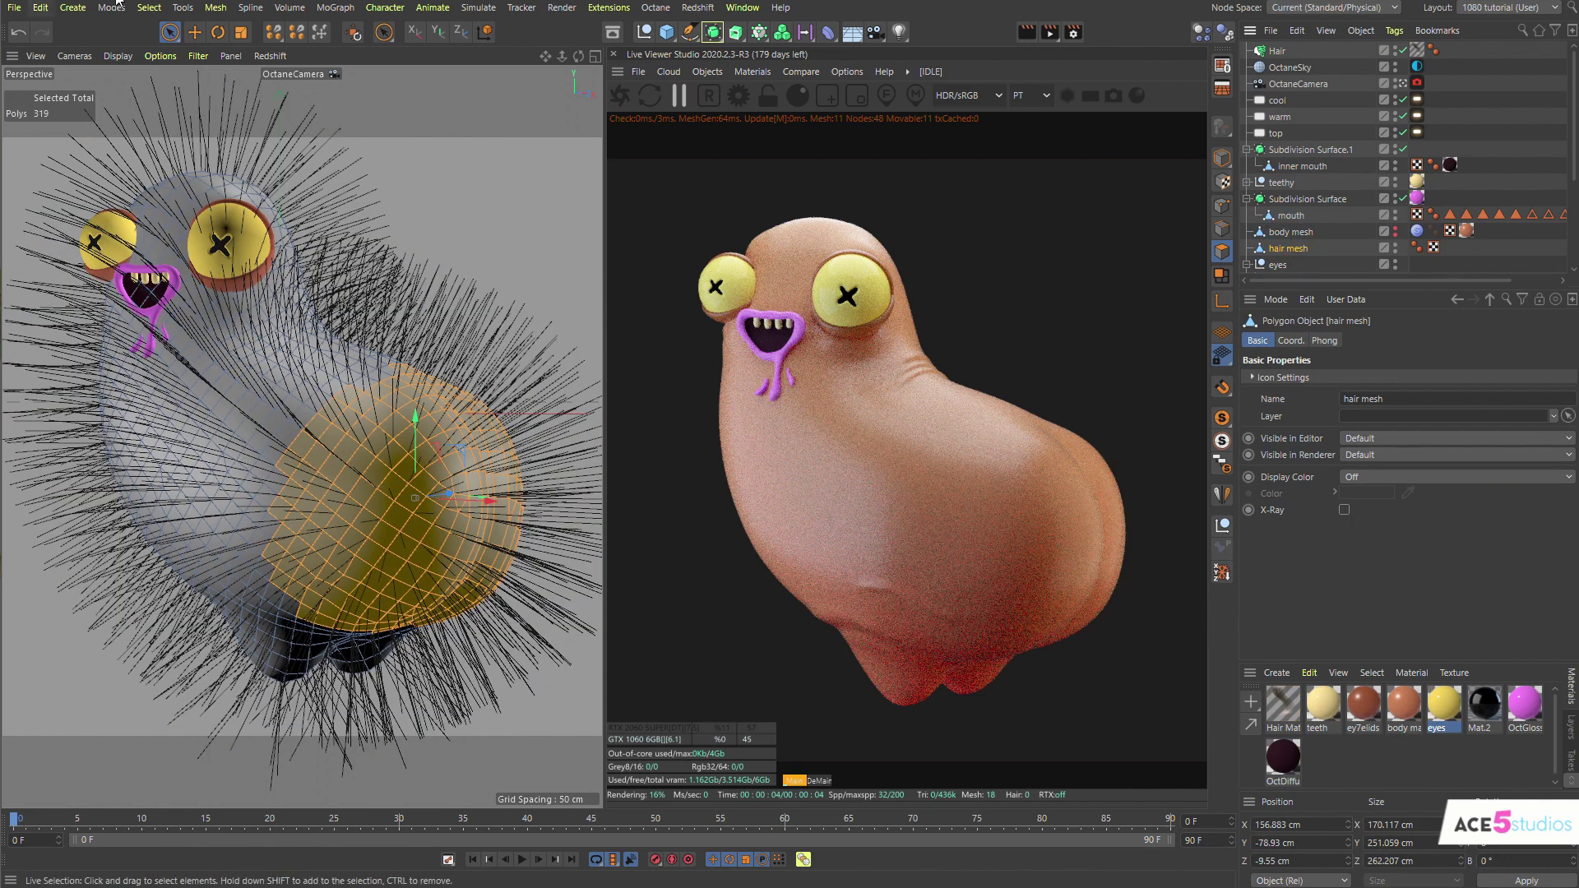
{"action": "left_click", "coordinate": [149, 8]}
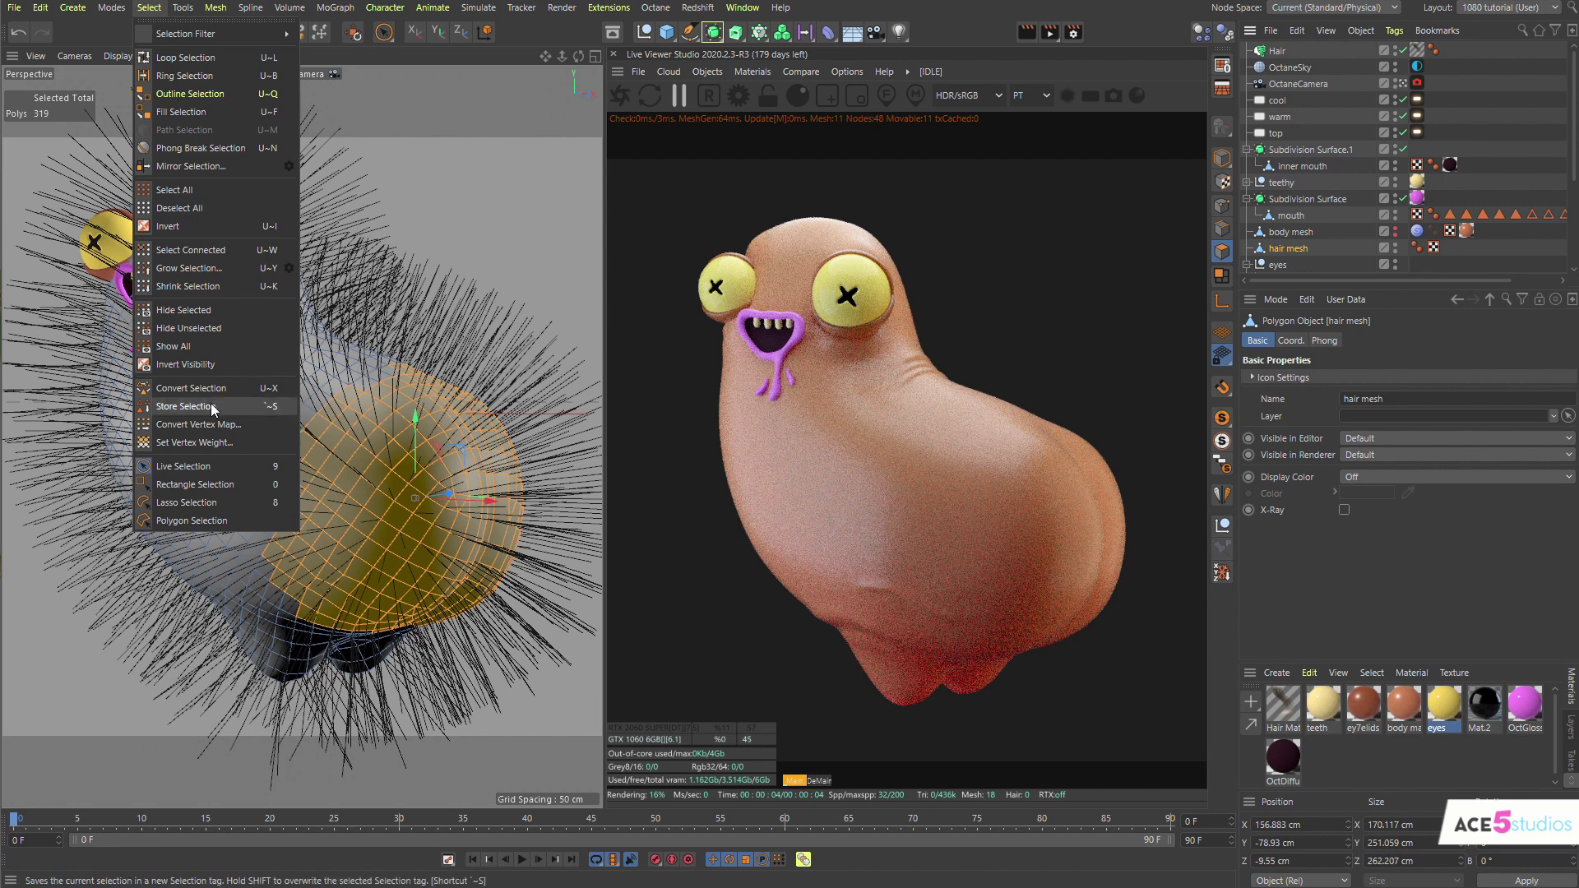
{"action": "left_click", "coordinate": [169, 407]}
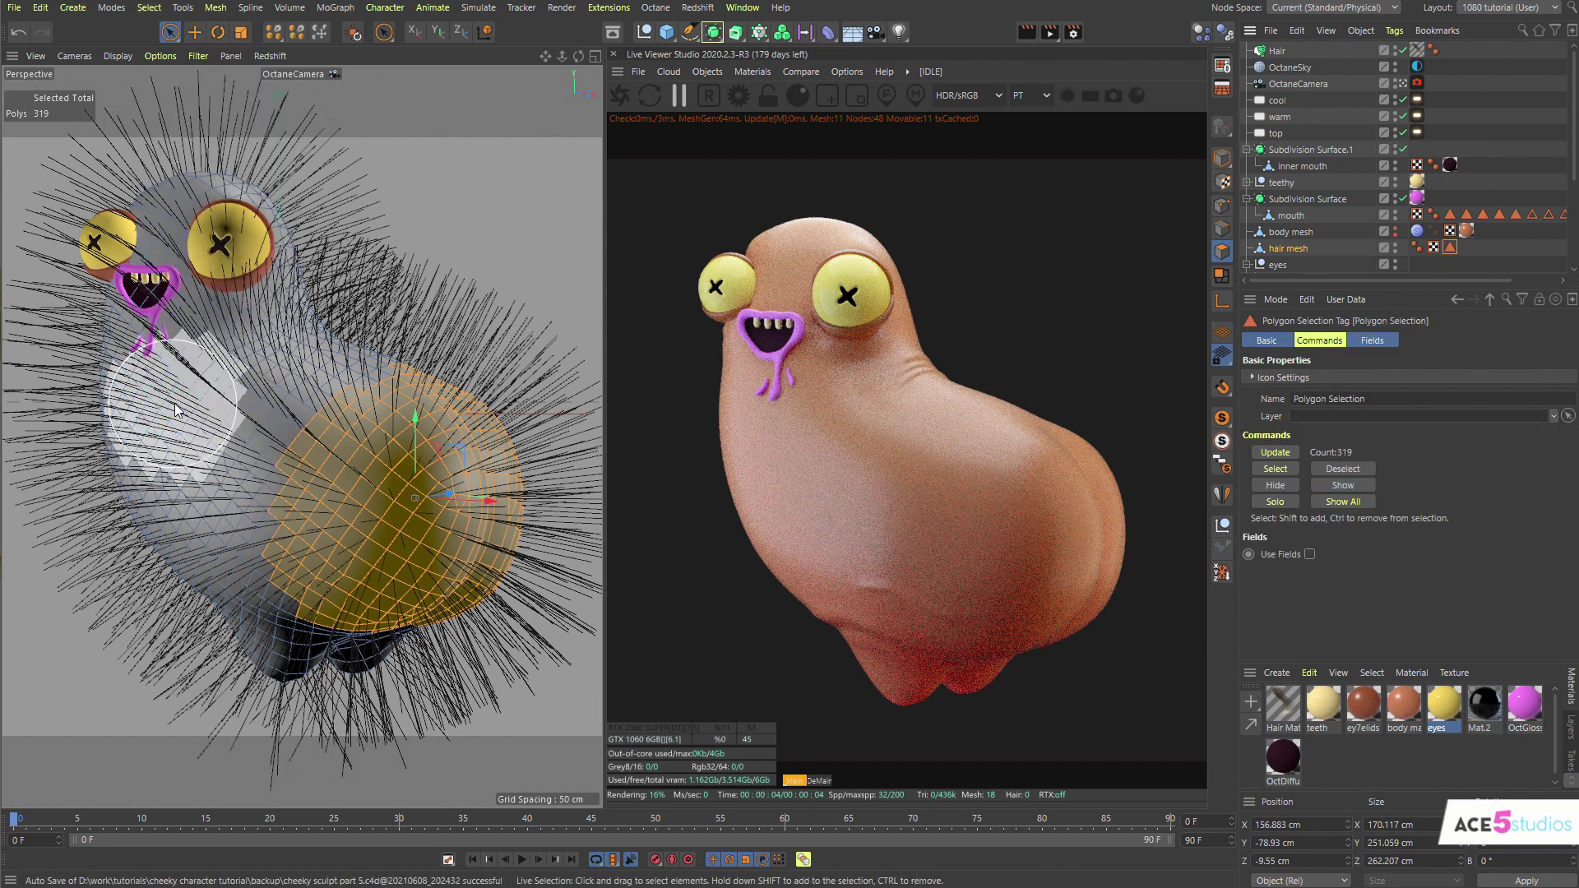
{"action": "left_click", "coordinate": [1403, 391]}
{"action": "type", "text": "hjair"}
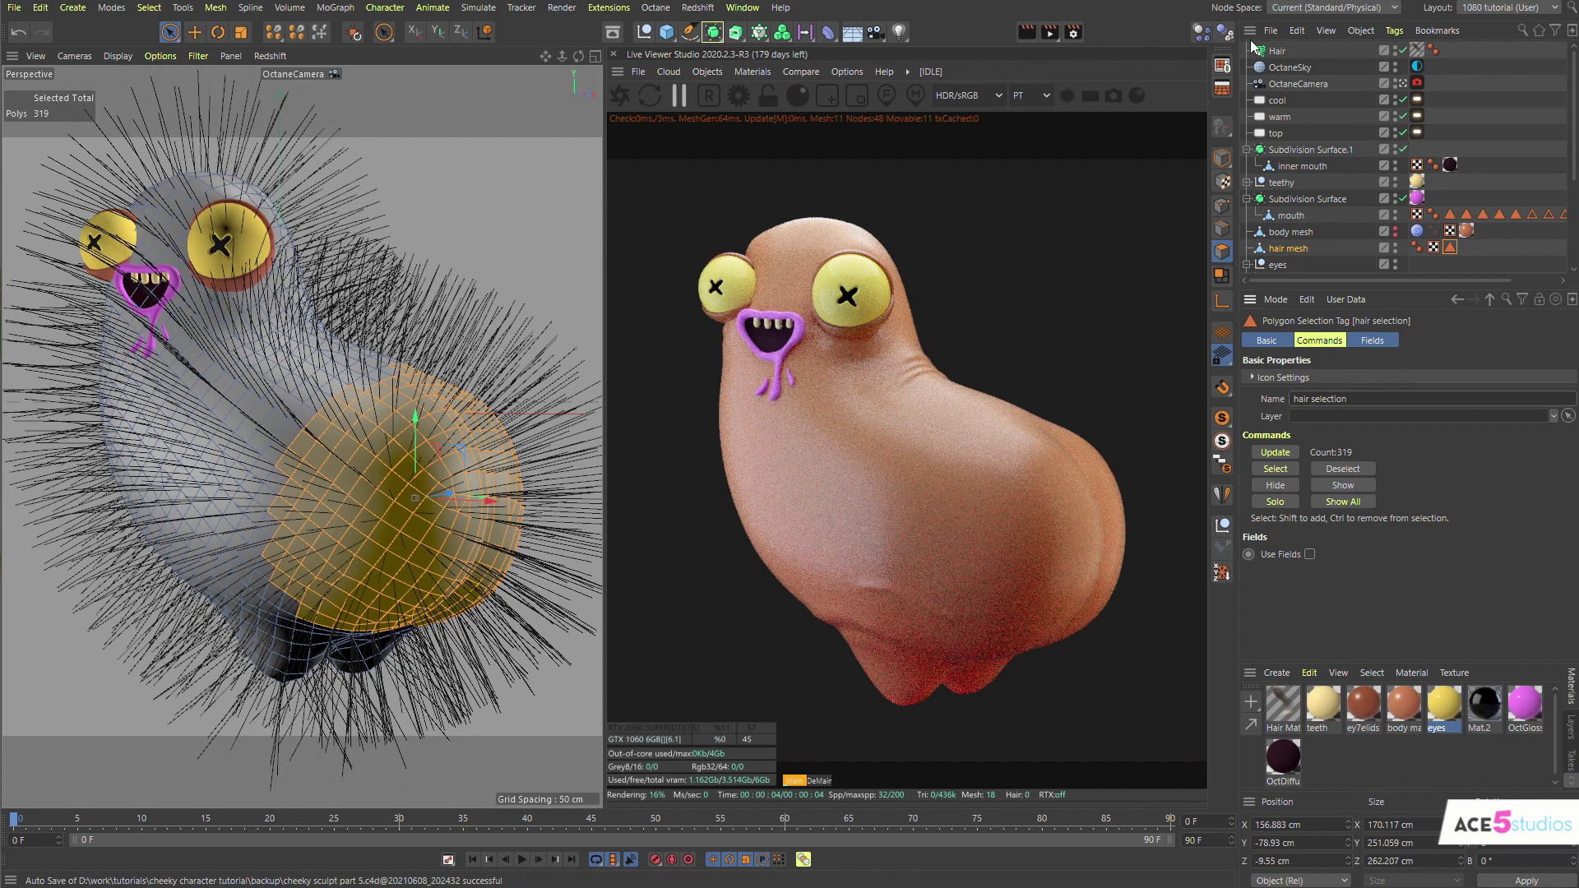
Link the Hair object's guides to the hair selection tag instead of the whole hair mesh
{"action": "left_click", "coordinate": [1278, 51]}
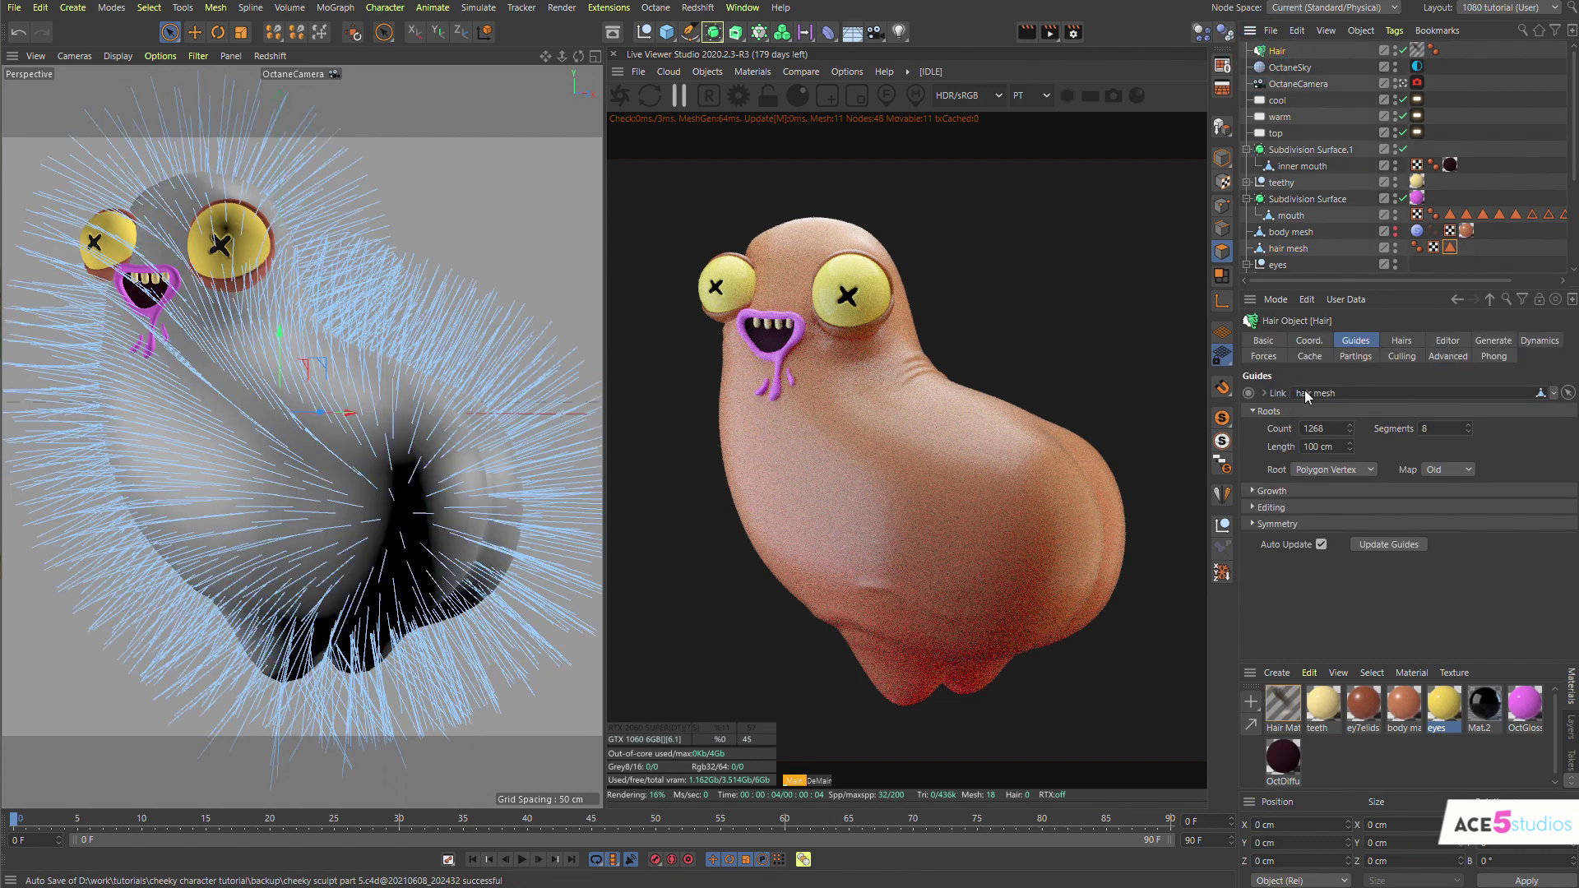
{"action": "left_click_drag", "start_coordinate": [1447, 277], "coordinate": [1356, 392]}
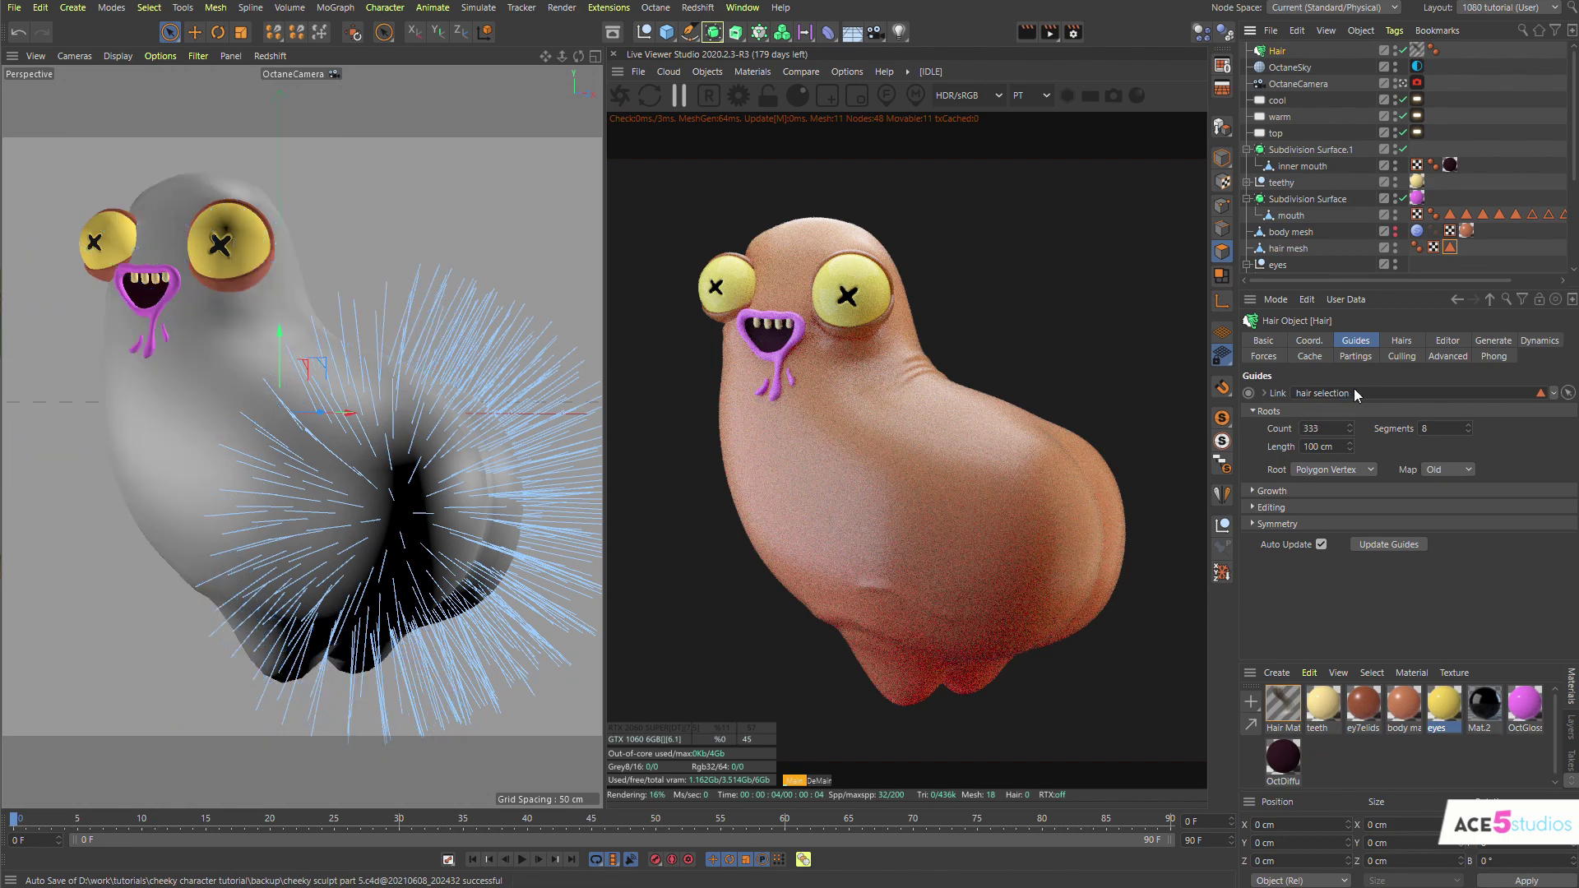
Review the Hair object's guide growth and editing options, its hair count and root settings, and its generation and alignment options
{"action": "left_click_drag", "start_coordinate": [332, 450], "coordinate": [394, 466], "text": "alt"}
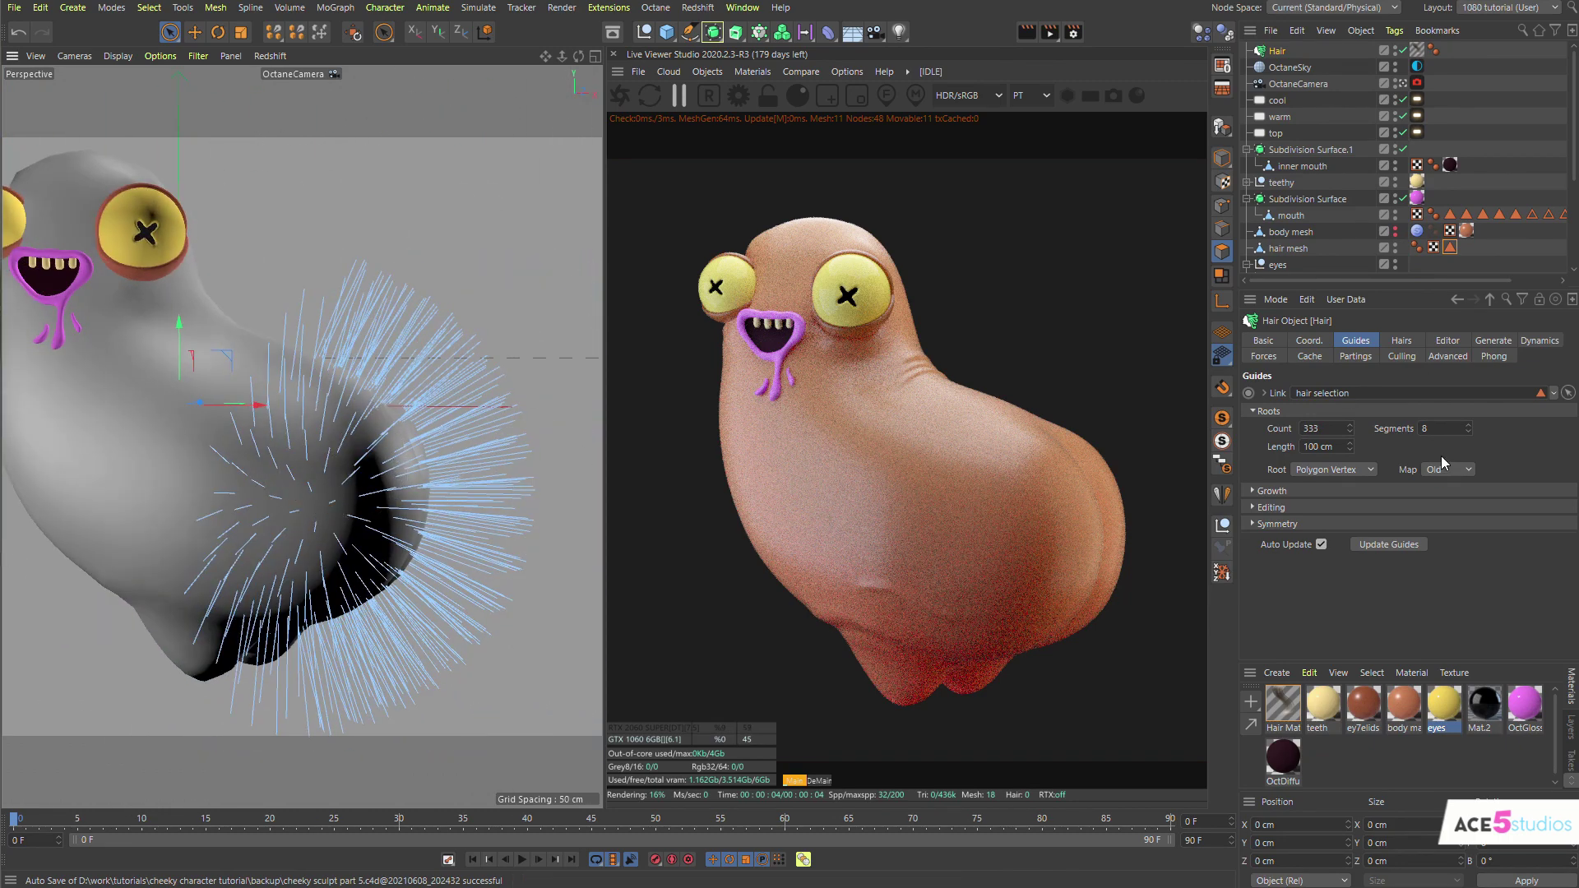
{"action": "left_click", "coordinate": [1270, 491]}
{"action": "left_click", "coordinate": [1270, 491]}
{"action": "left_click", "coordinate": [1400, 340]}
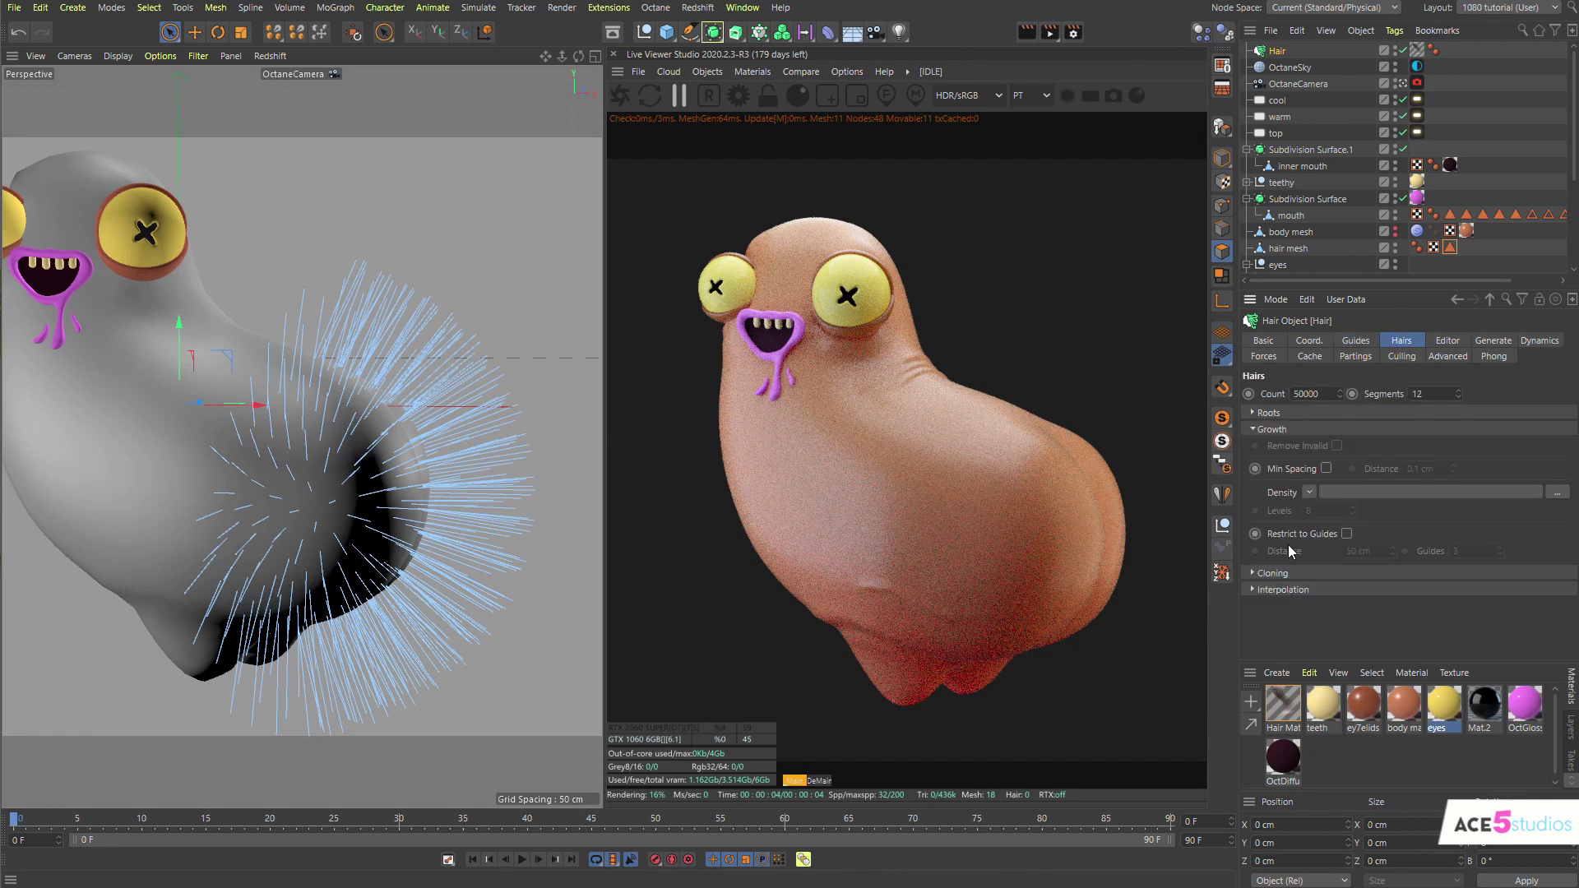
{"action": "left_click", "coordinate": [1368, 343]}
{"action": "left_click", "coordinate": [1285, 491]}
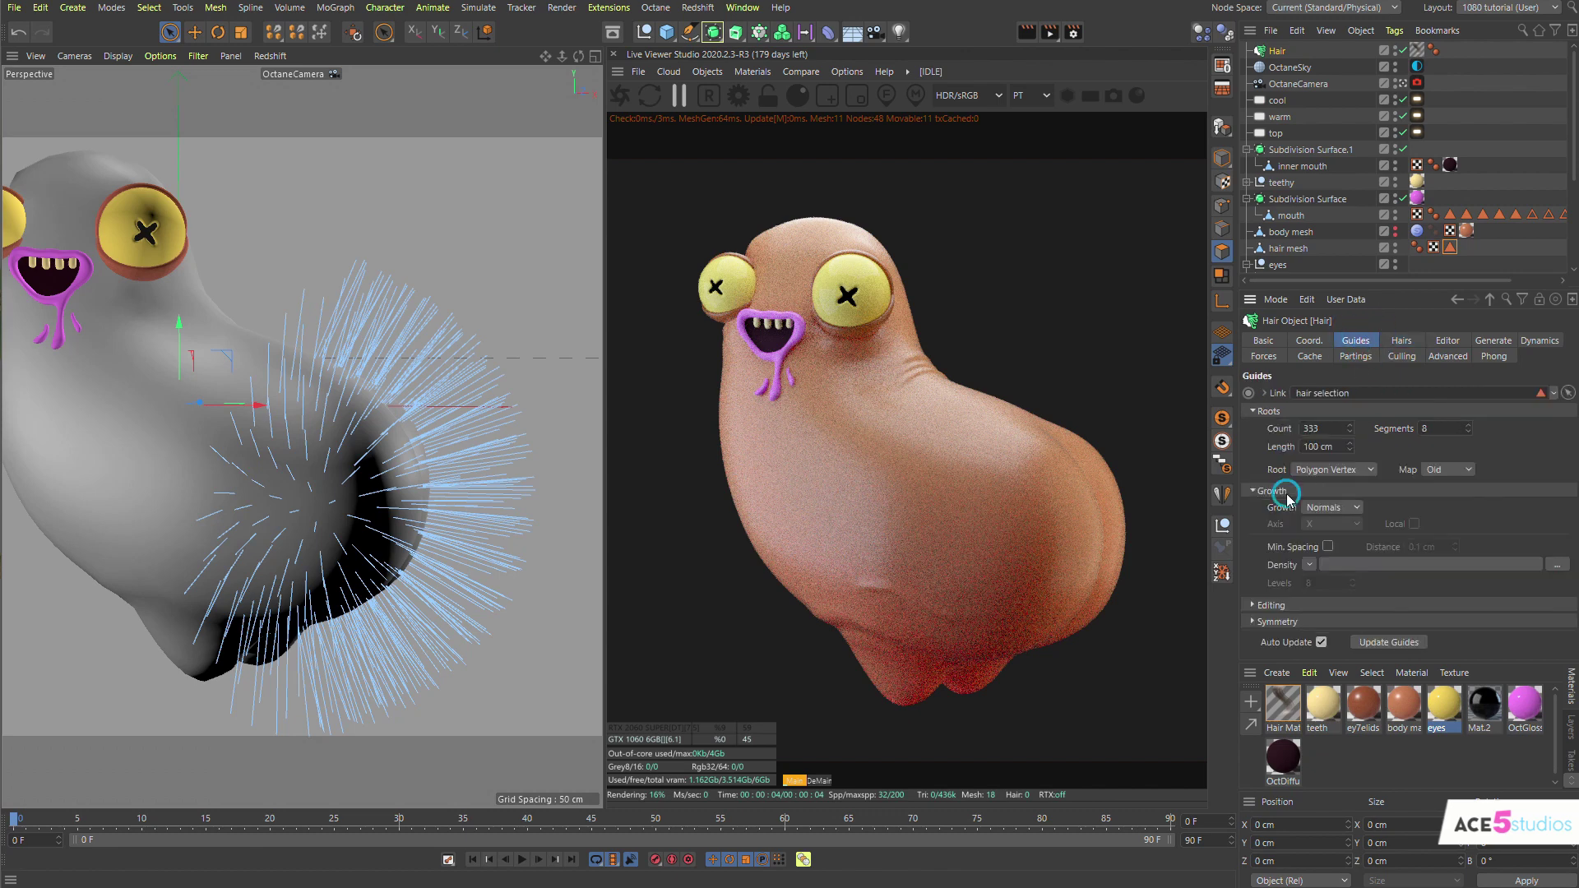
{"action": "left_click", "coordinate": [1281, 599]}
{"action": "left_click", "coordinate": [1282, 600]}
{"action": "left_click", "coordinate": [1285, 492]}
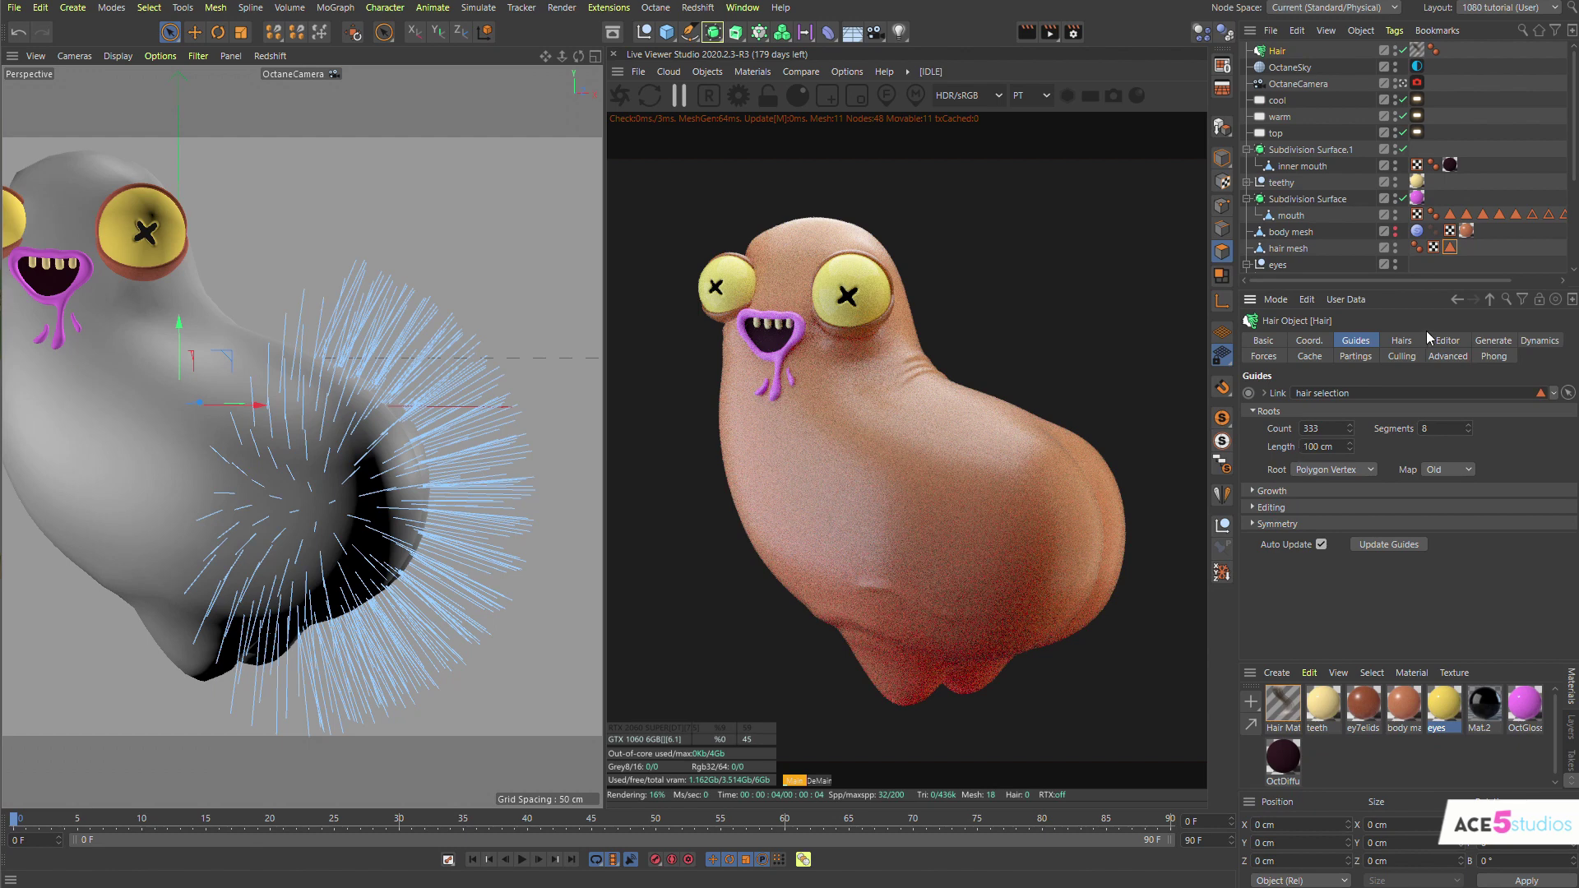
{"action": "left_click", "coordinate": [1497, 341]}
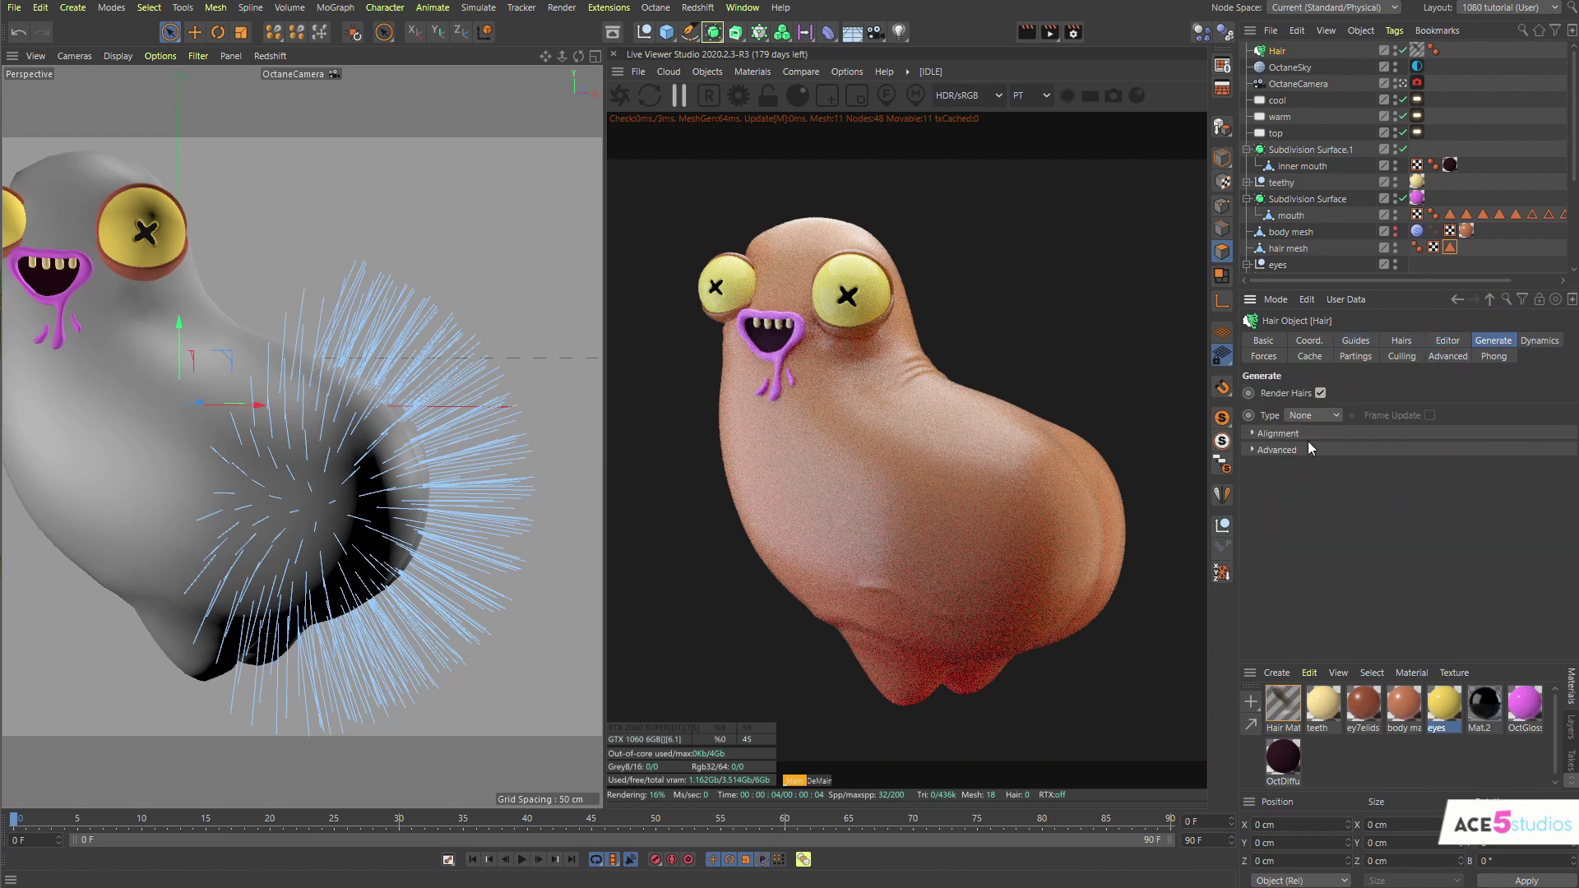
{"action": "left_click", "coordinate": [1300, 433]}
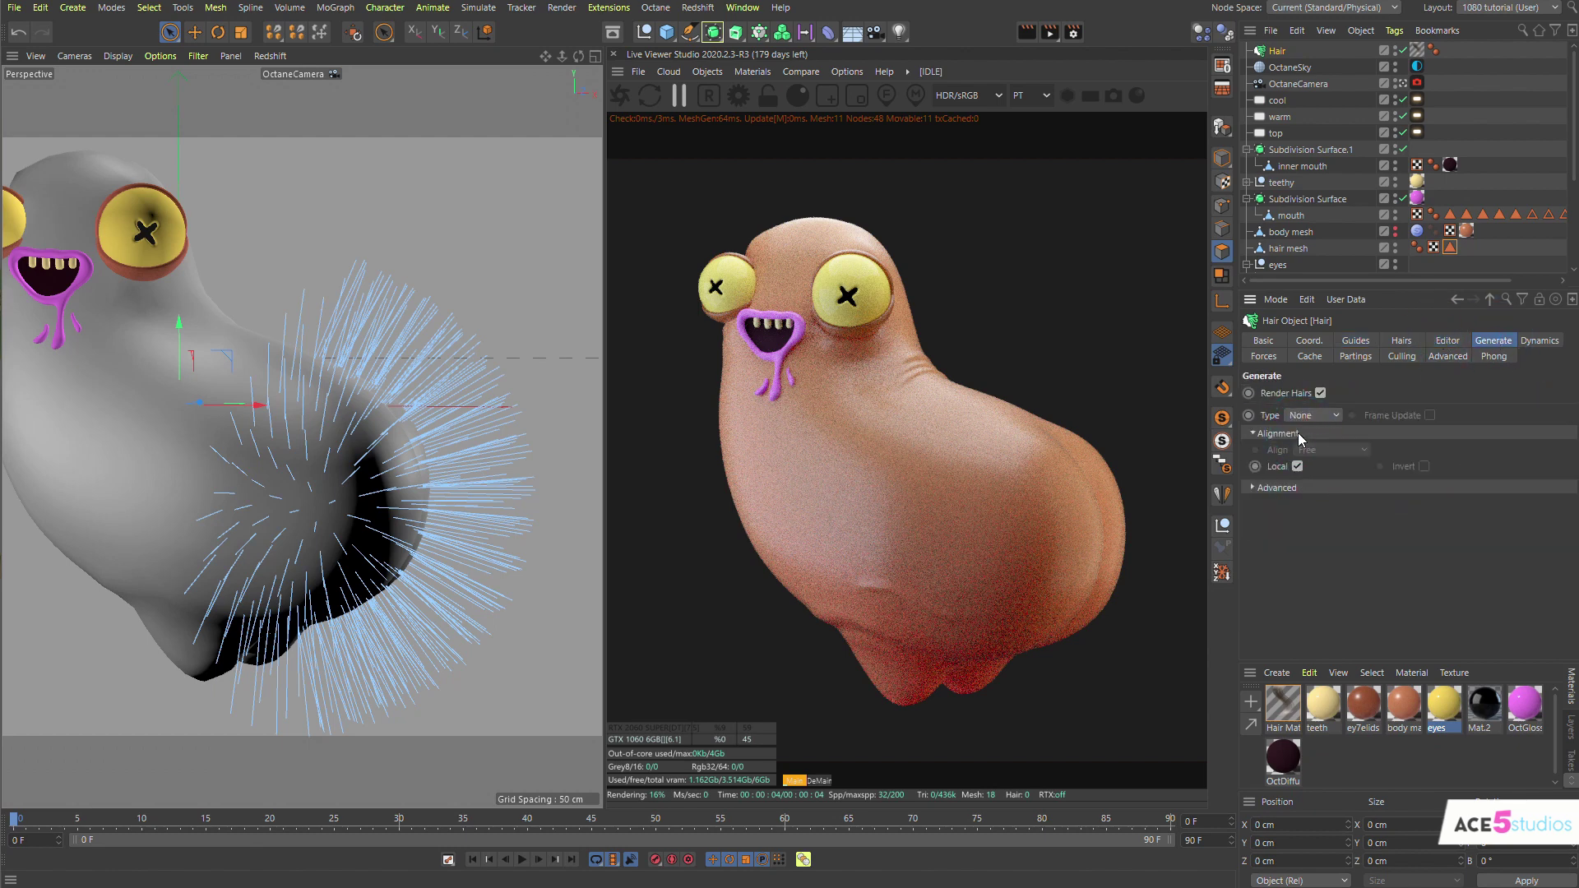
{"action": "left_click", "coordinate": [1290, 489]}
{"action": "left_click", "coordinate": [1356, 341]}
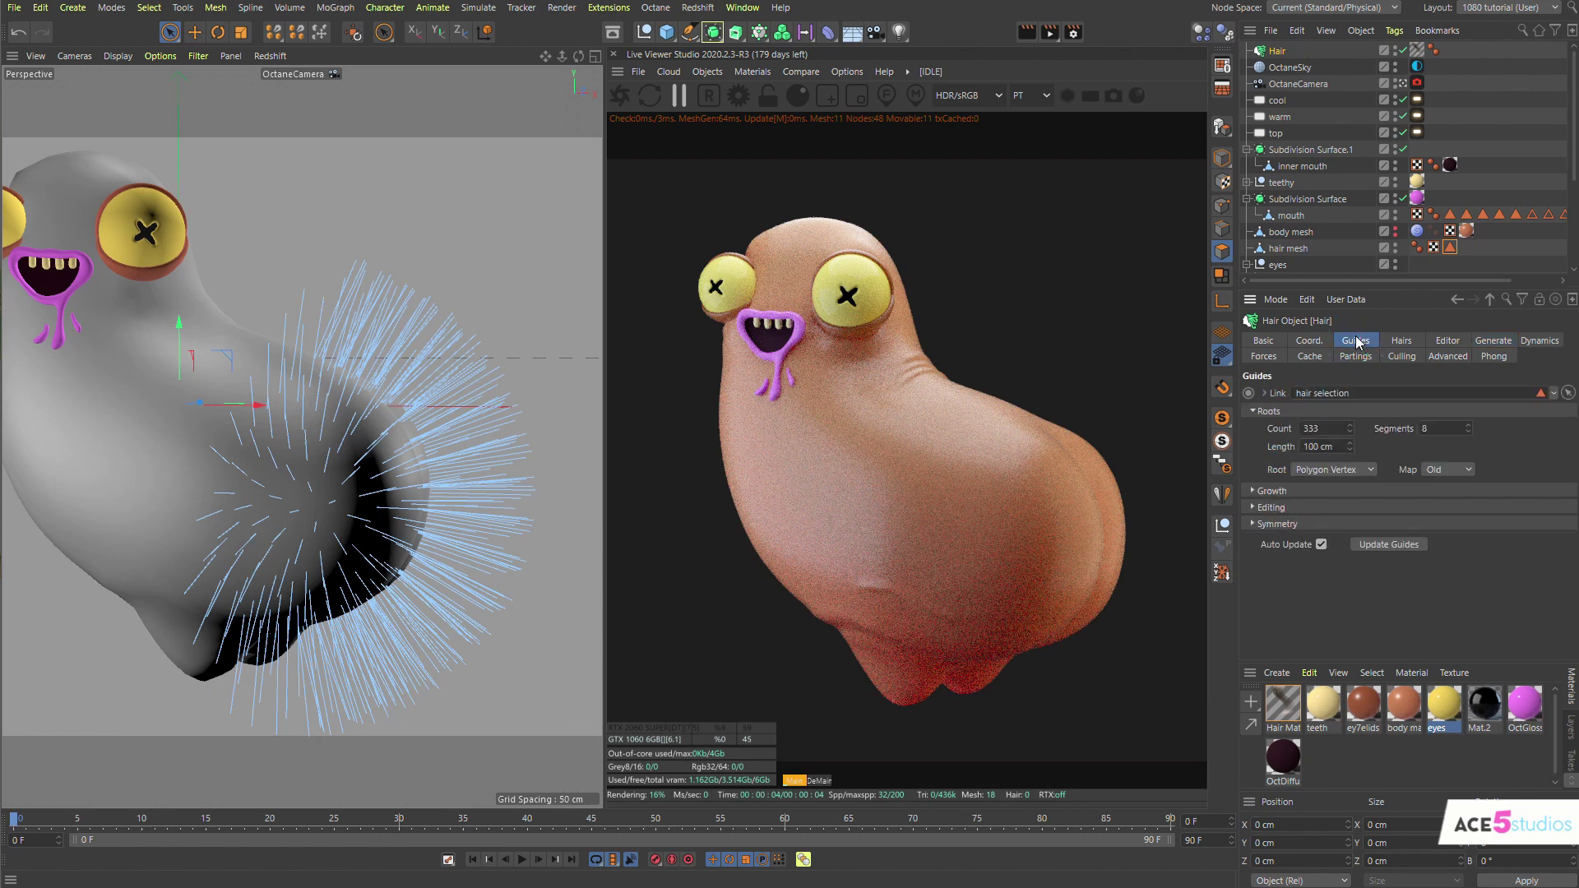
{"action": "left_click", "coordinate": [1279, 506]}
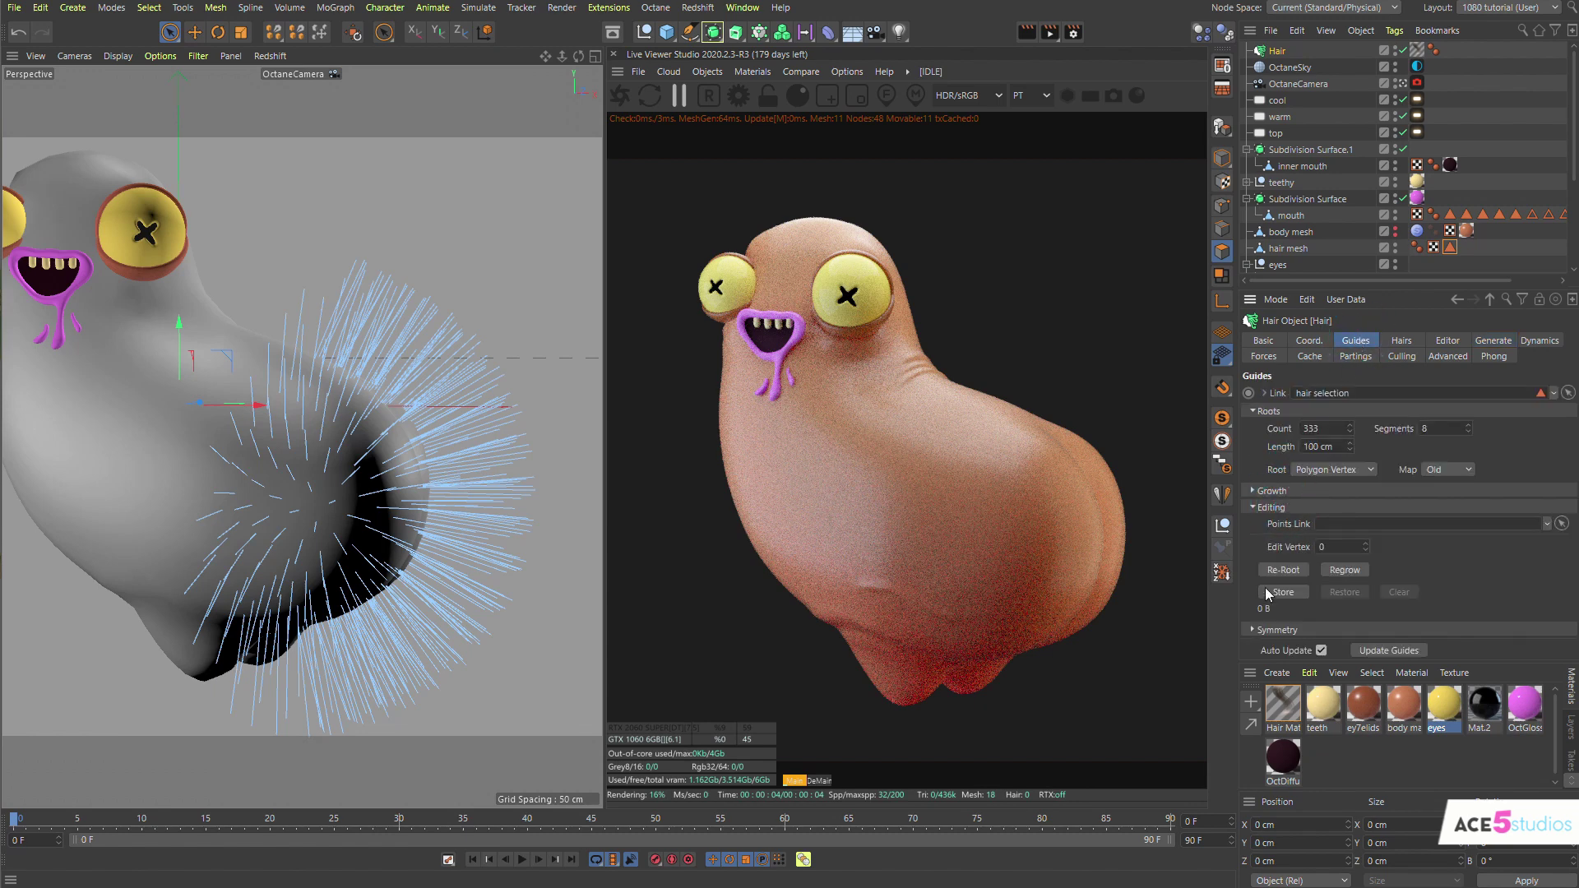
{"action": "left_click_drag", "start_coordinate": [232, 452], "coordinate": [283, 467], "text": "alt"}
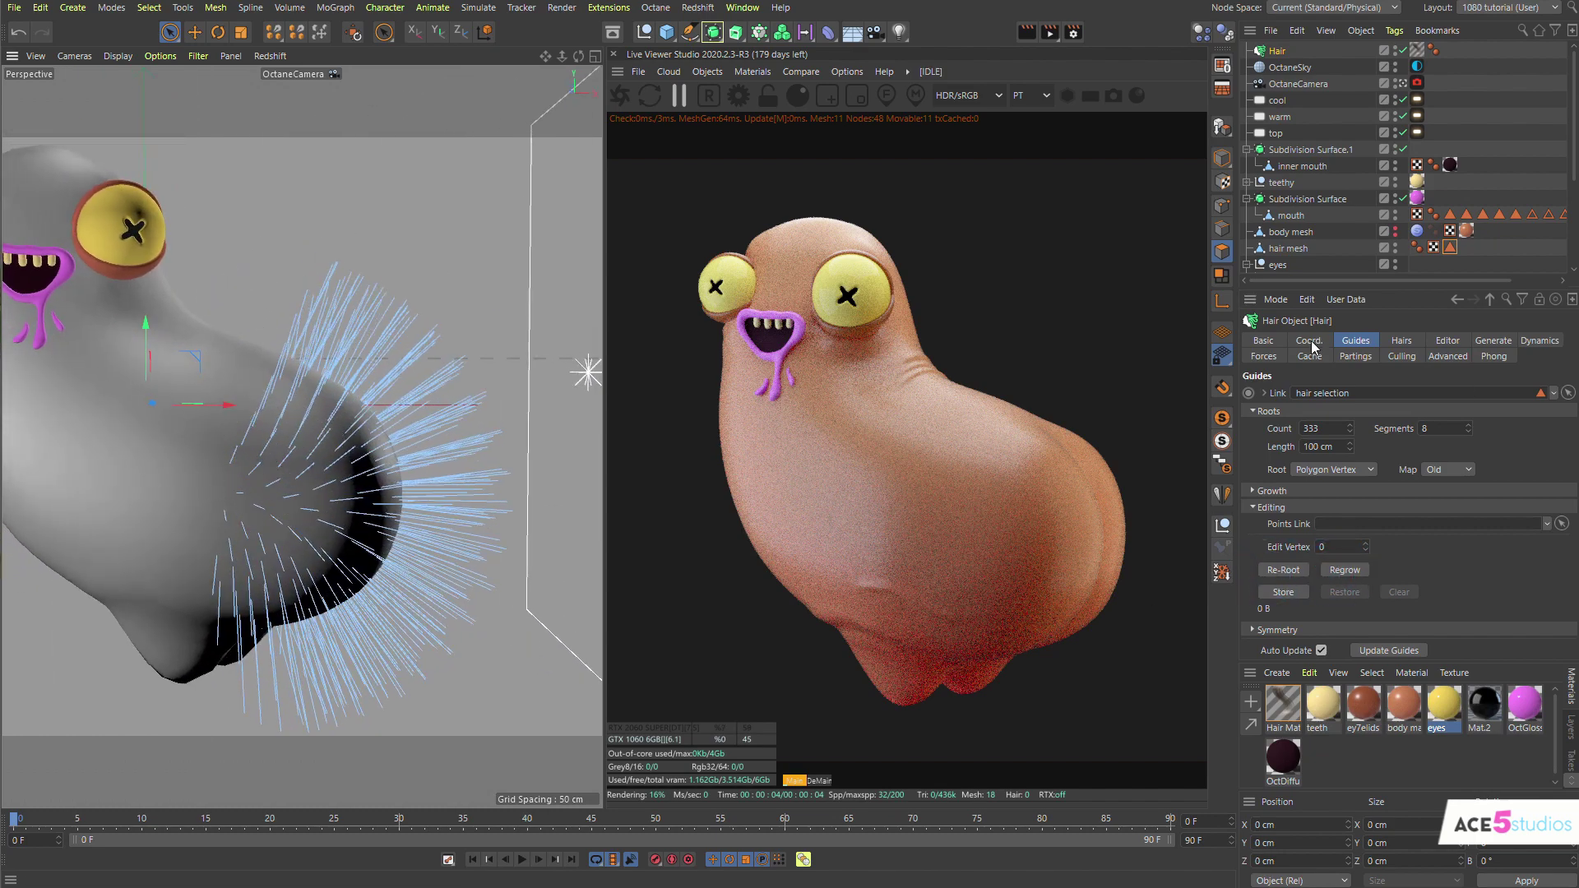
{"action": "left_click", "coordinate": [1401, 341]}
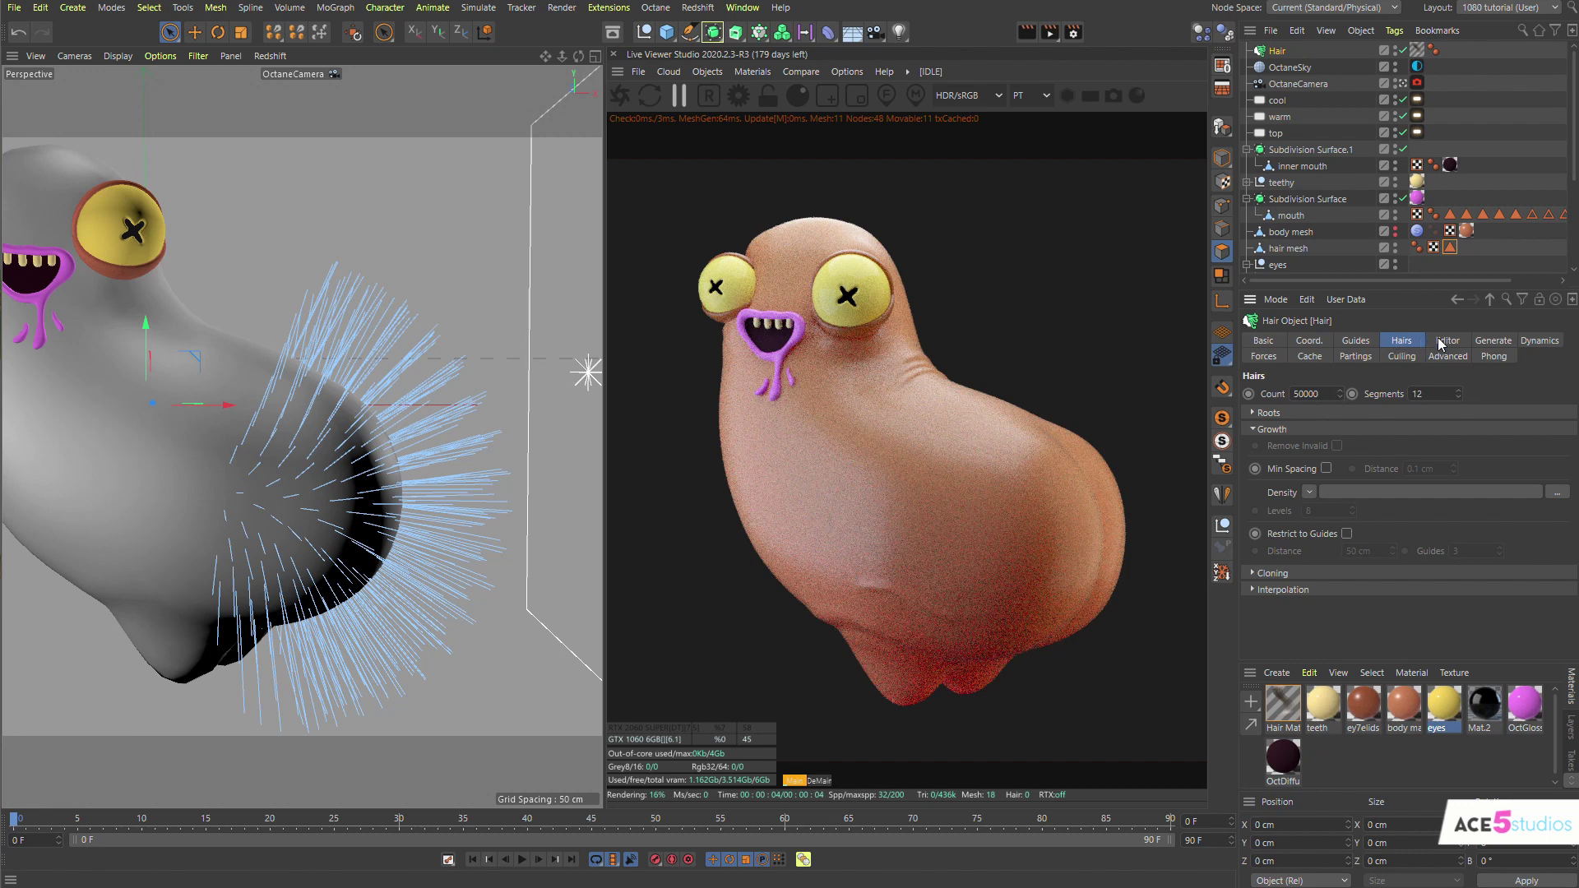
{"action": "left_click", "coordinate": [1266, 413]}
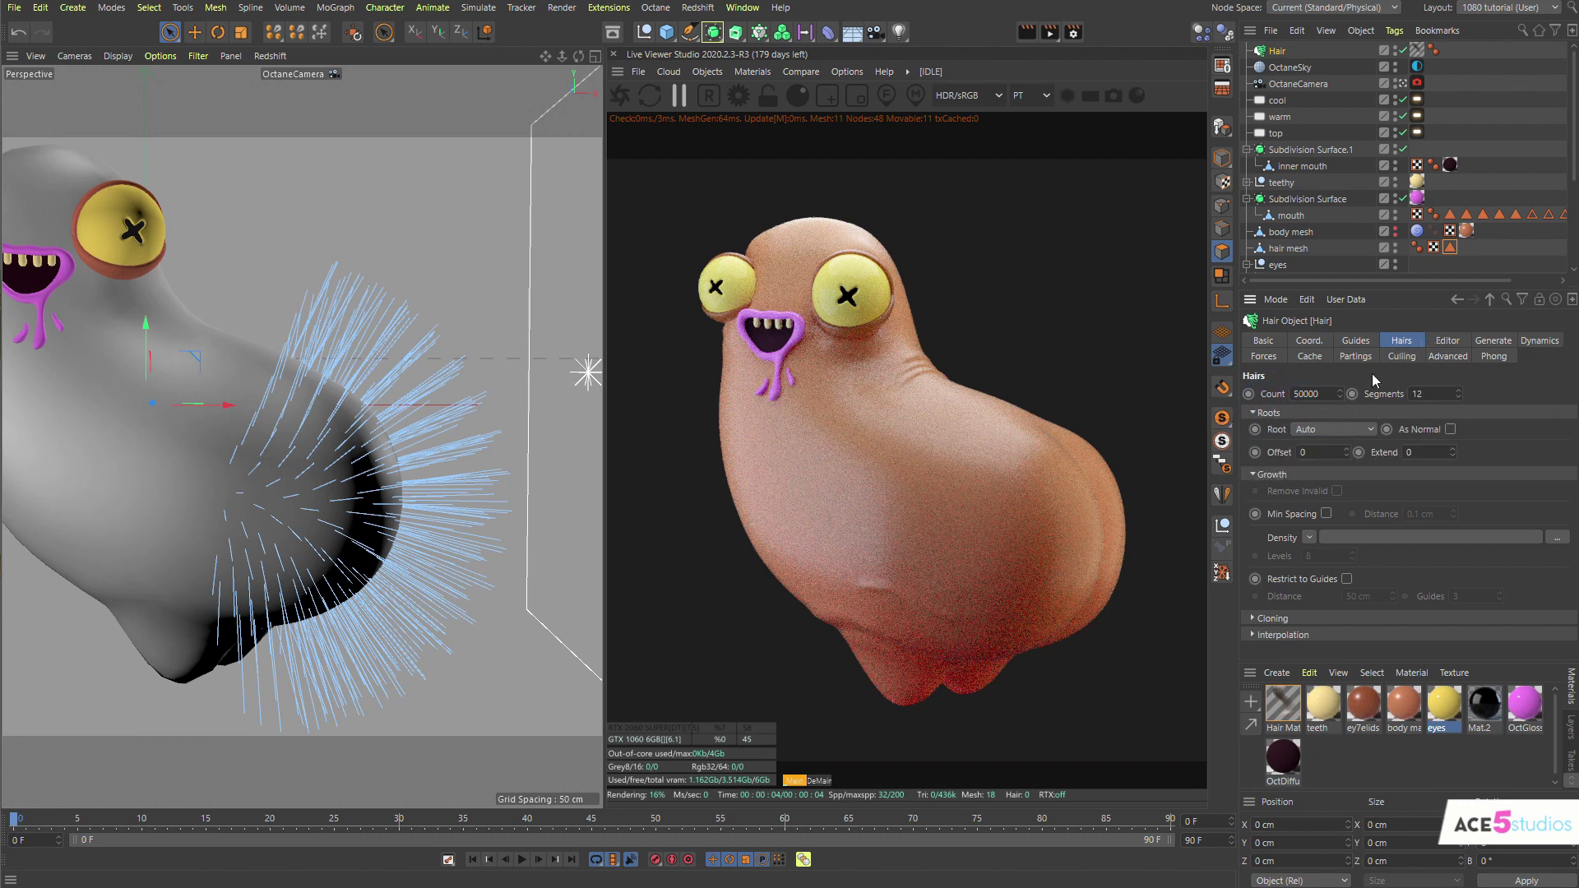
Shorten the Hair object's guides to 16 cm and refresh the Octane live render to preview the hair on the rear
{"action": "left_click", "coordinate": [1356, 340]}
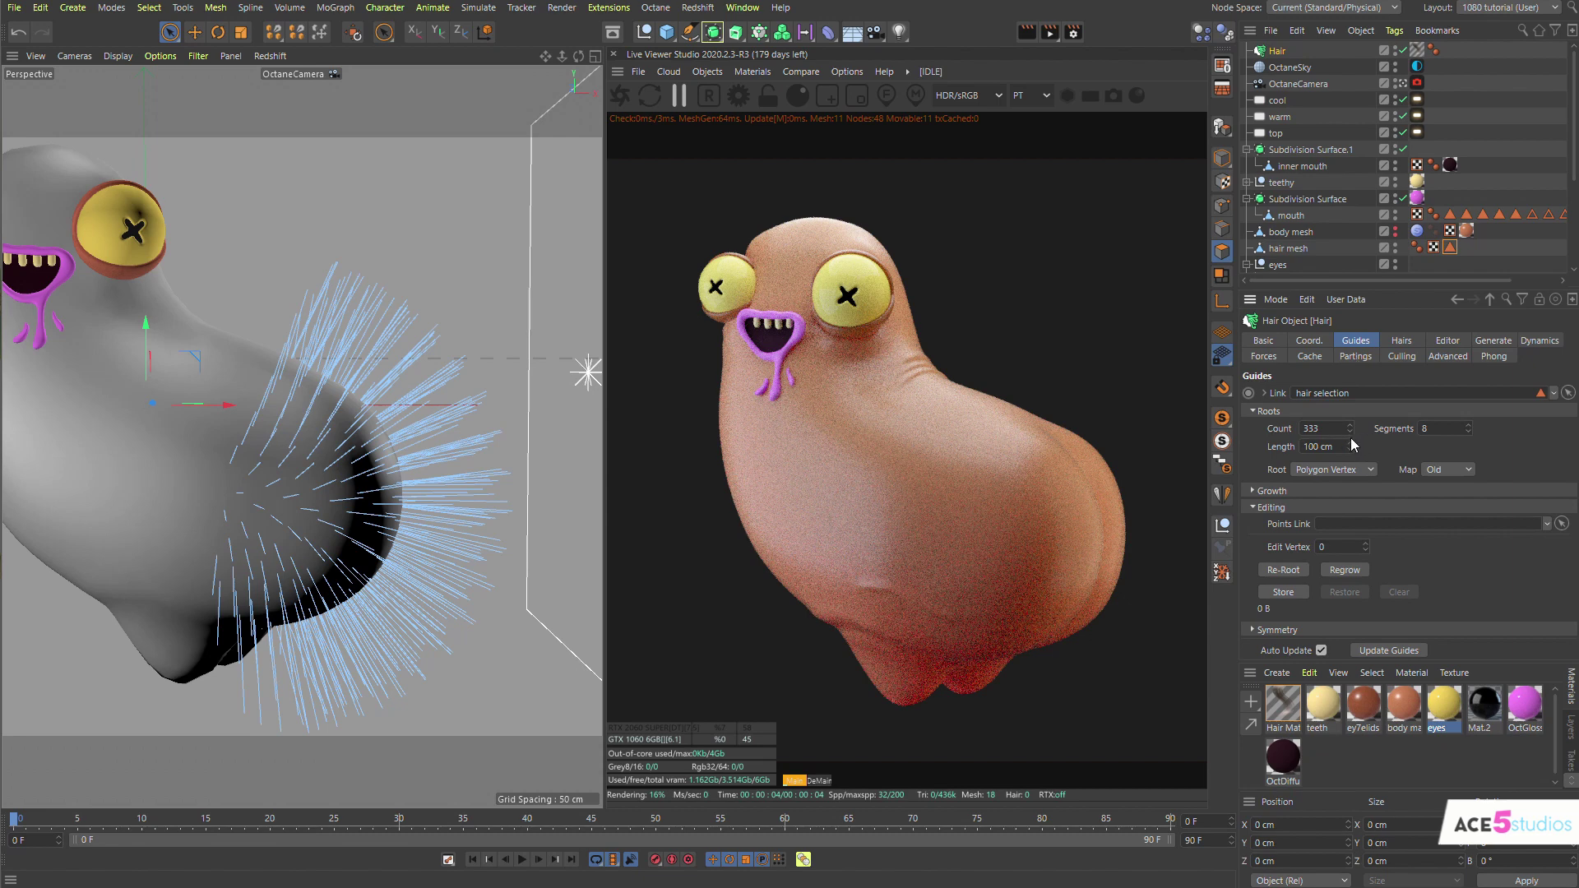
{"action": "left_click_drag", "start_coordinate": [1350, 446], "coordinate": [1349, 446]}
{"action": "left_click_drag", "start_coordinate": [109, 434], "coordinate": [248, 508], "text": "alt"}
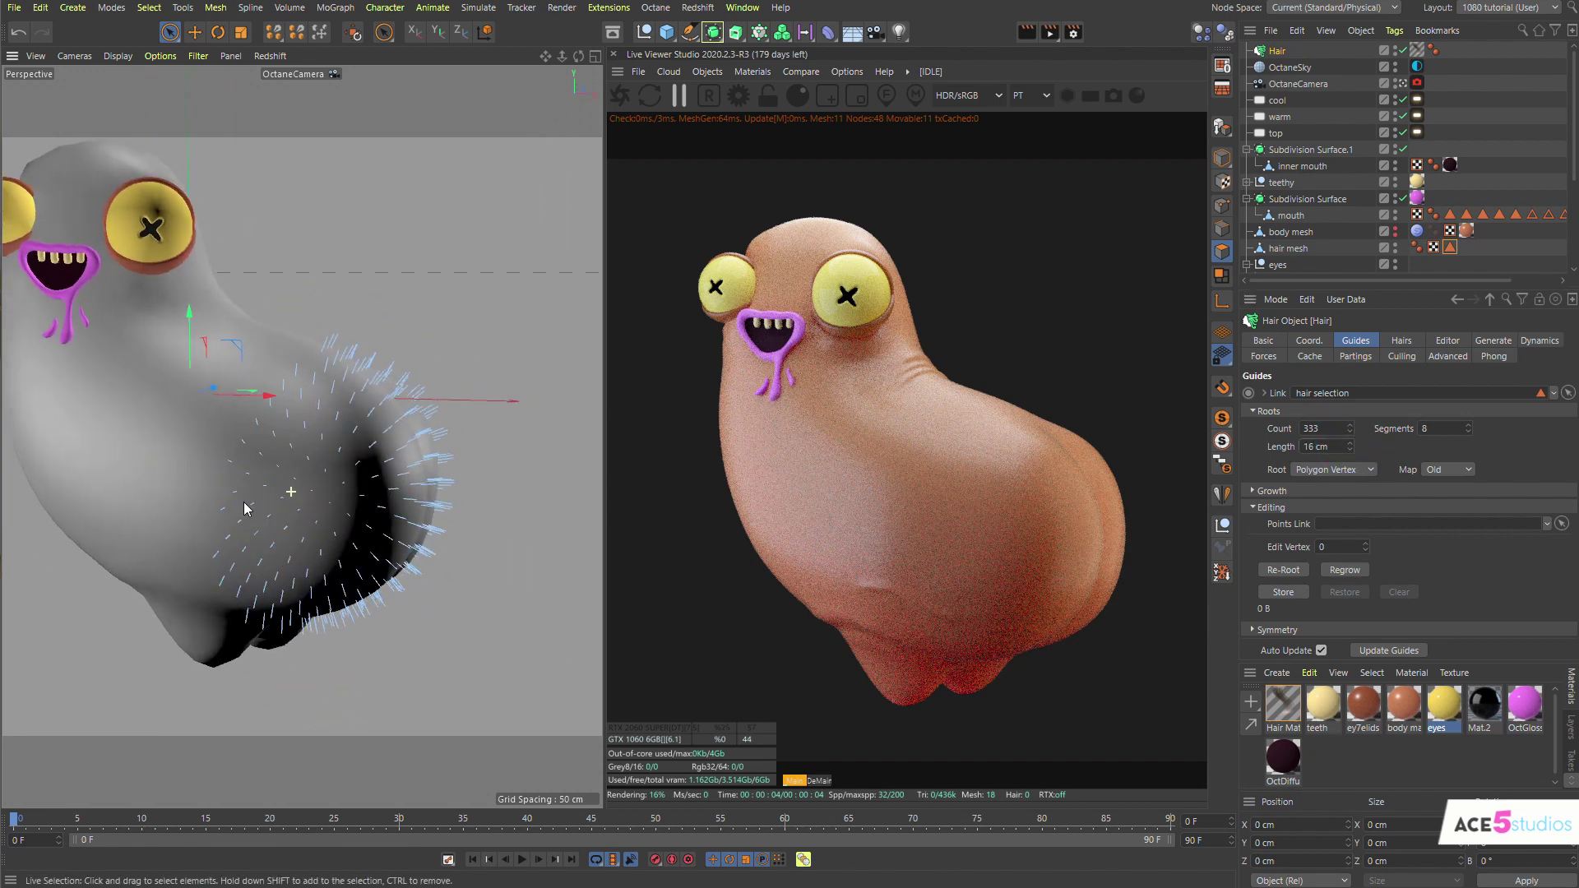
{"action": "left_click", "coordinate": [621, 96]}
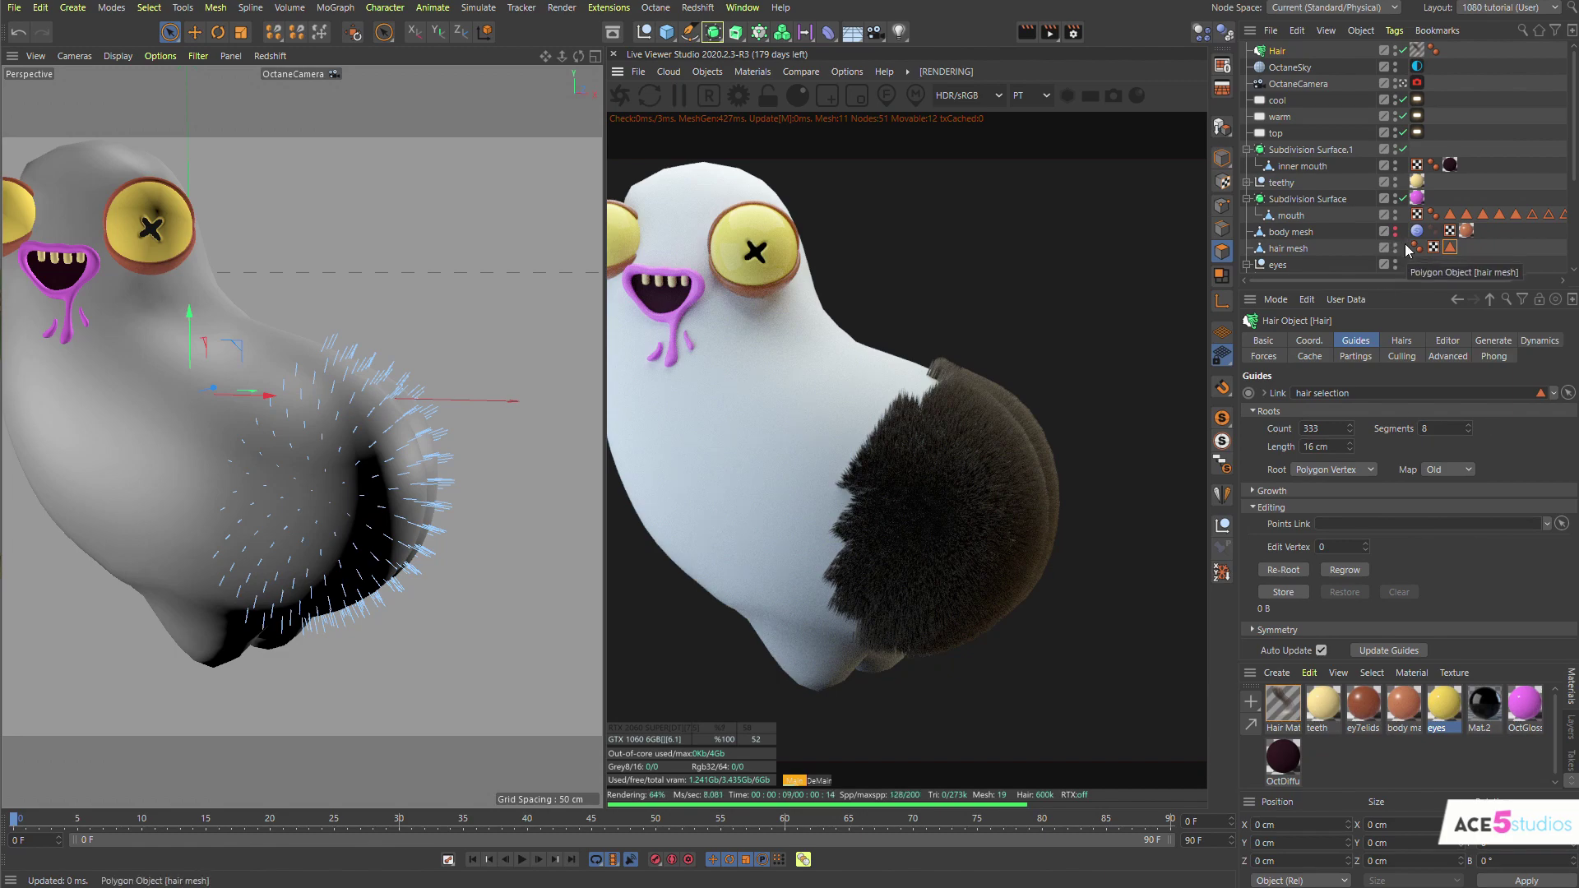
Reduce the Hair object's hair count to 150, after trying 50, and lengthen its guides to 21 cm
{"action": "left_click", "coordinate": [1265, 51]}
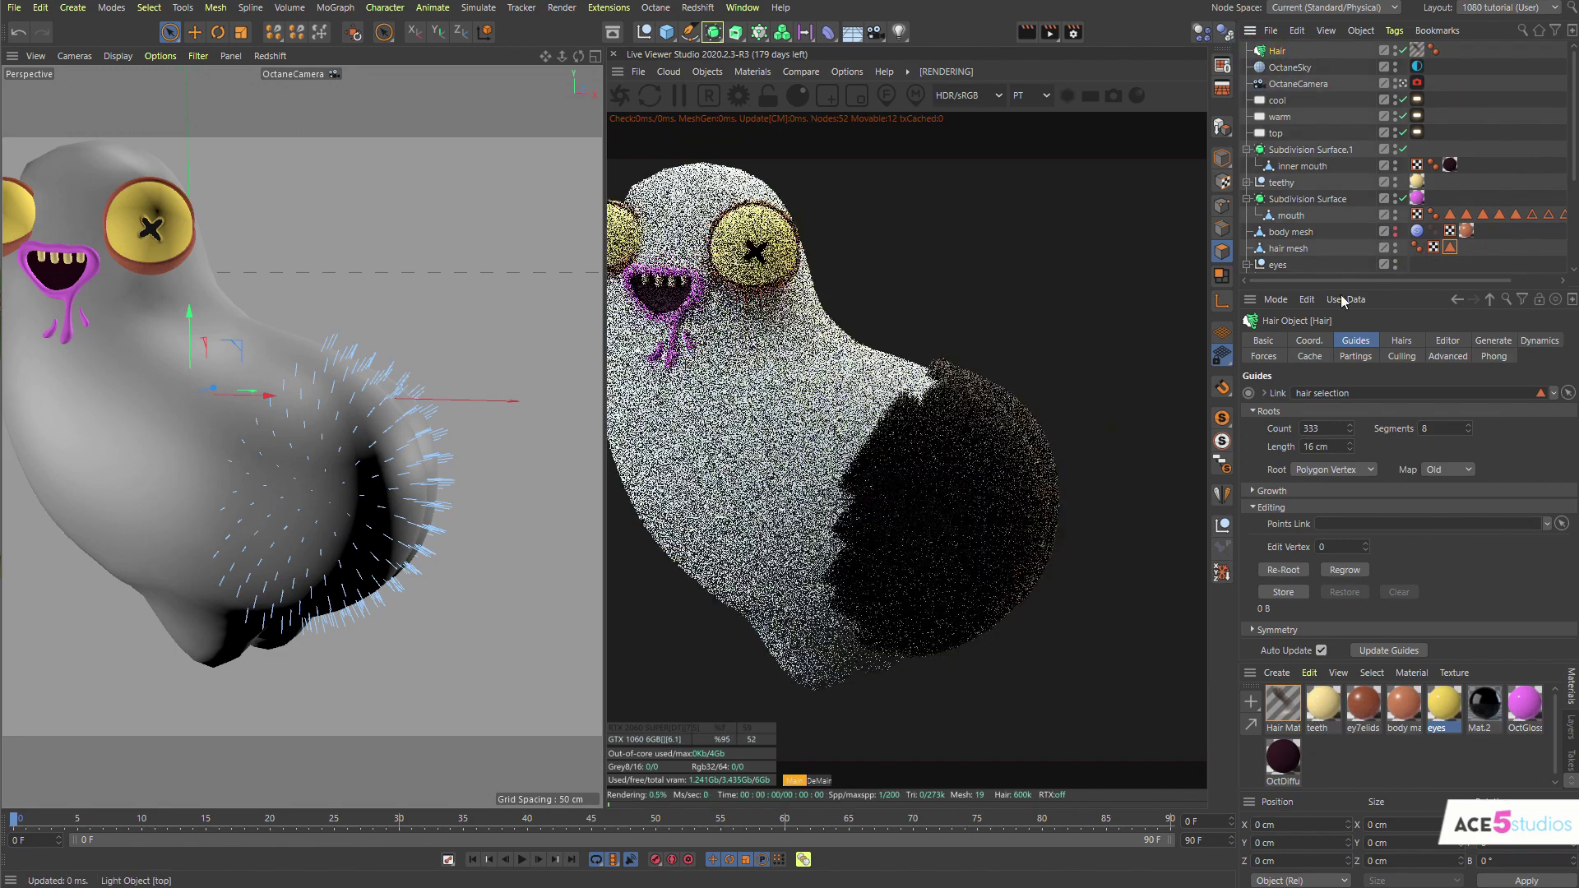
{"action": "left_click", "coordinate": [1400, 340]}
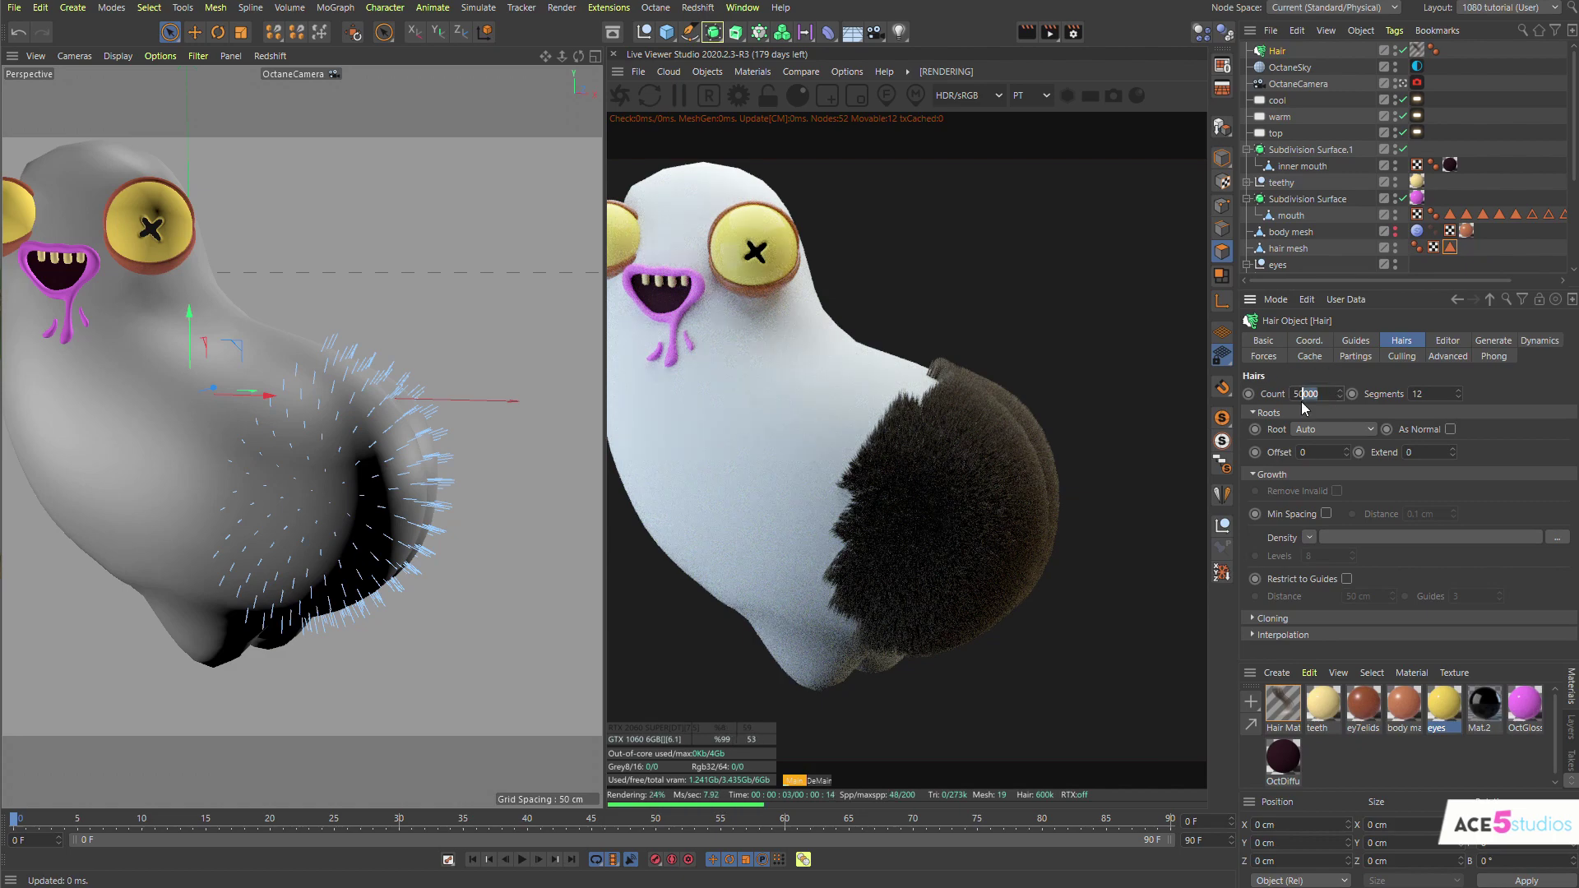
{"action": "key", "text": "BackSpace"}
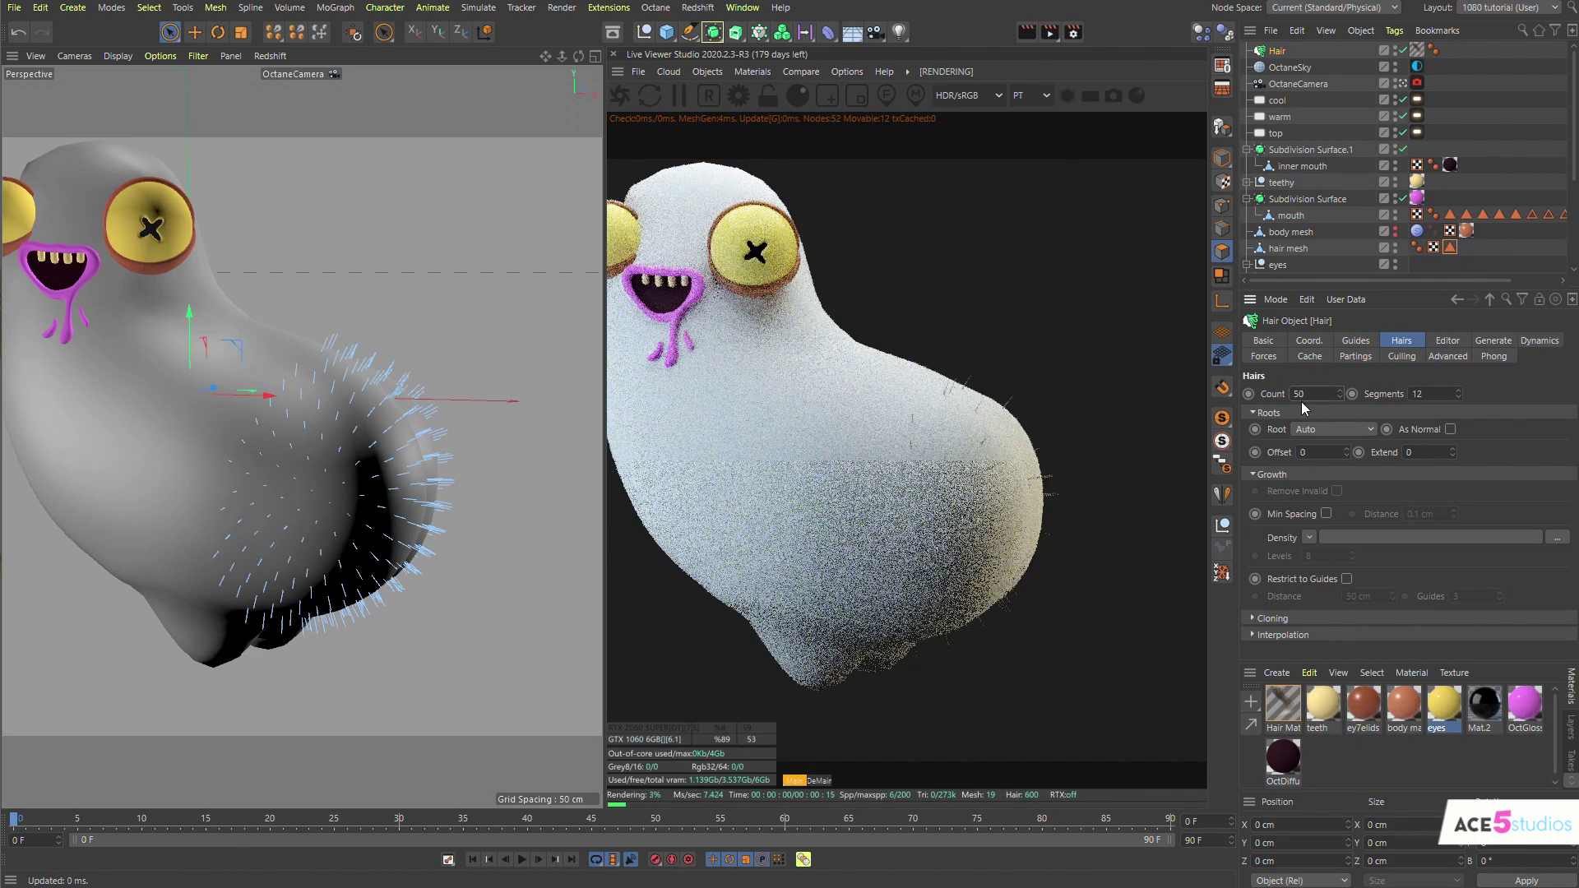
{"action": "left_click_drag", "start_coordinate": [1306, 393], "coordinate": [1257, 384]}
{"action": "type", "text": "150"}
{"action": "key", "text": "Return"}
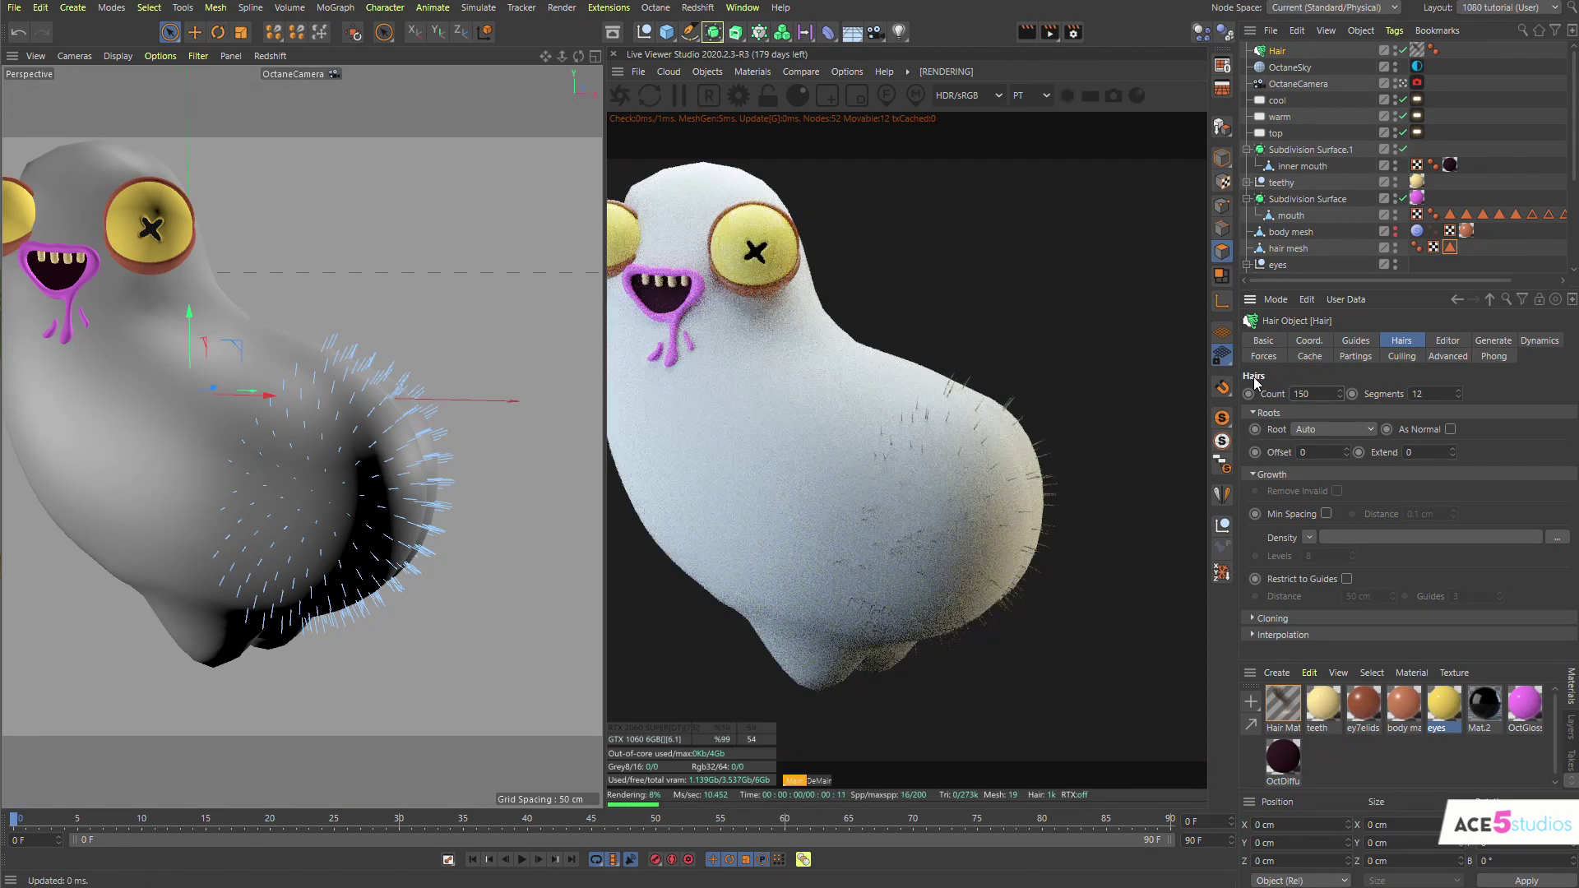
{"action": "left_click", "coordinate": [1366, 342]}
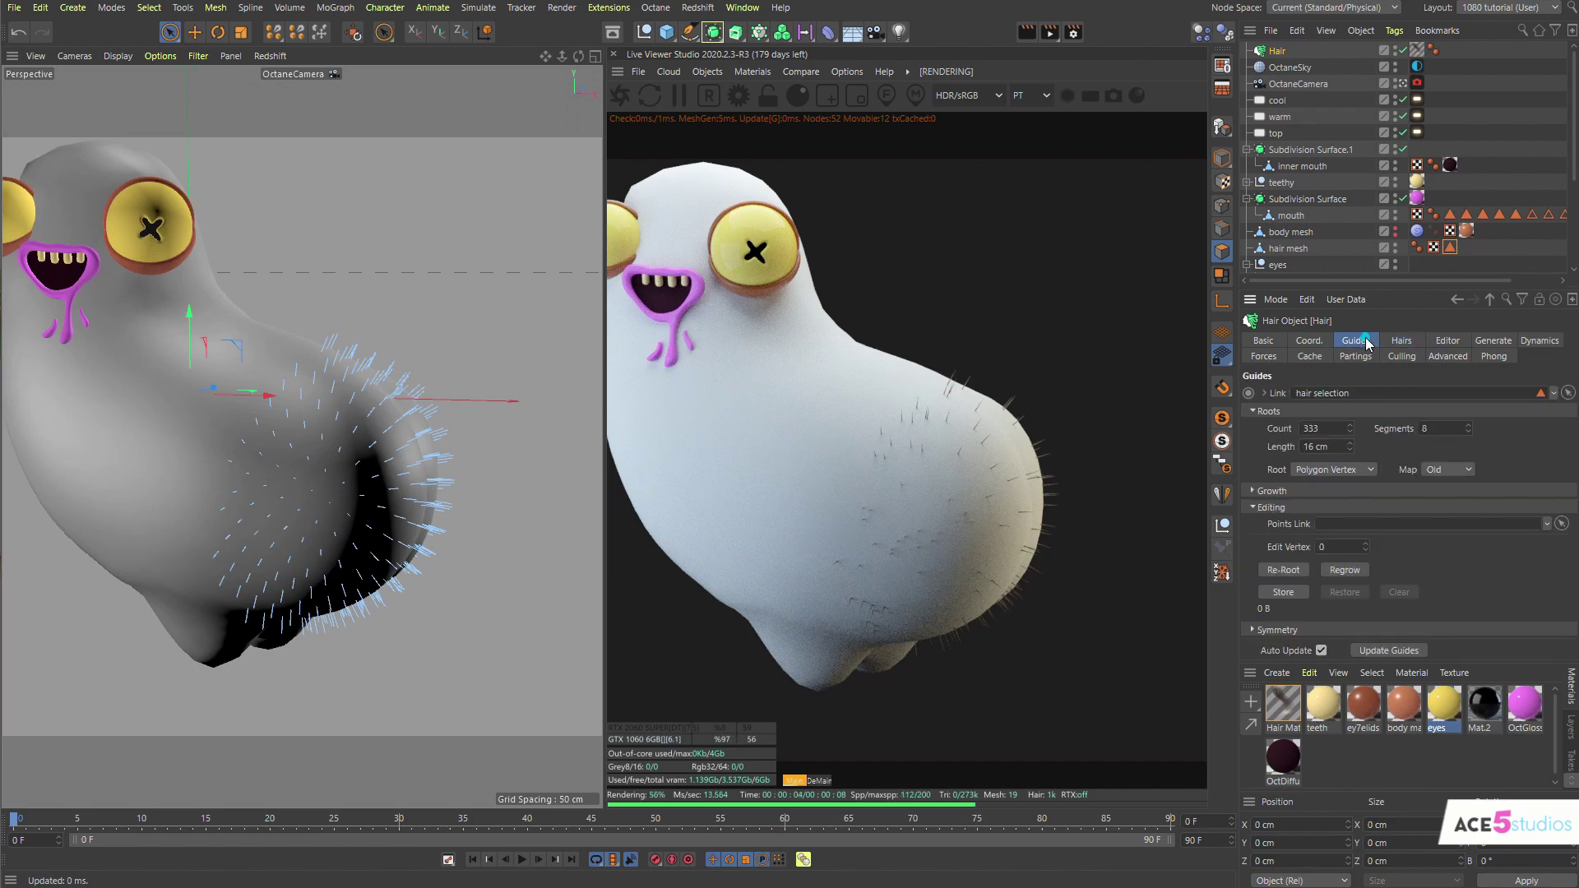
{"action": "left_click_drag", "start_coordinate": [1349, 445], "coordinate": [1362, 459]}
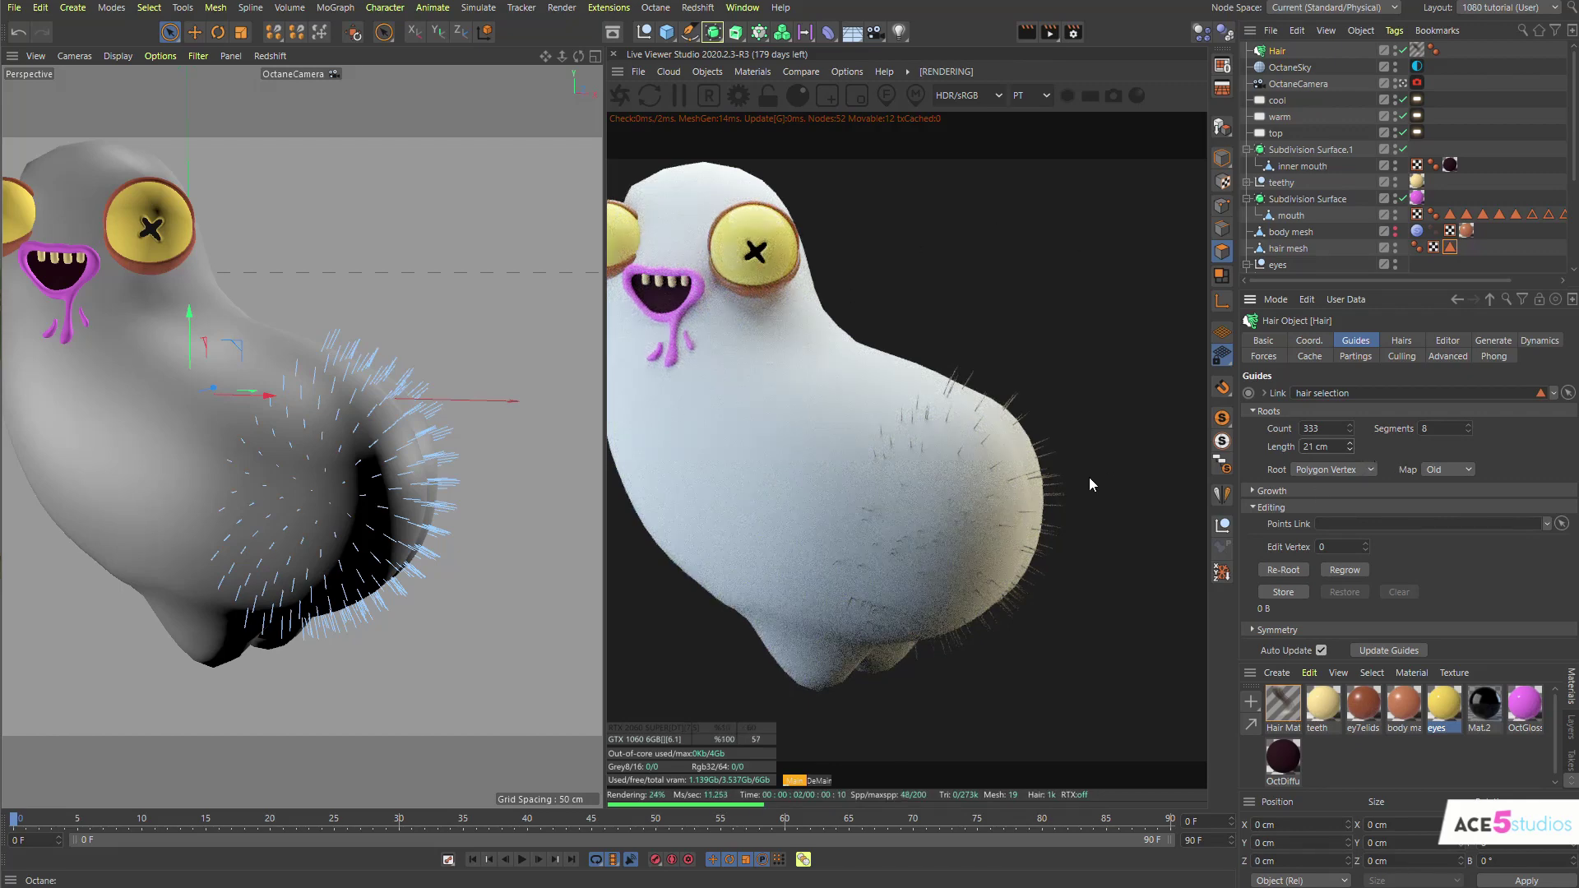
Create an Octane Glossy material named "hair" and apply it to the Hair object
{"action": "left_click", "coordinate": [763, 74]}
{"action": "mouse_move", "coordinate": [801, 153]}
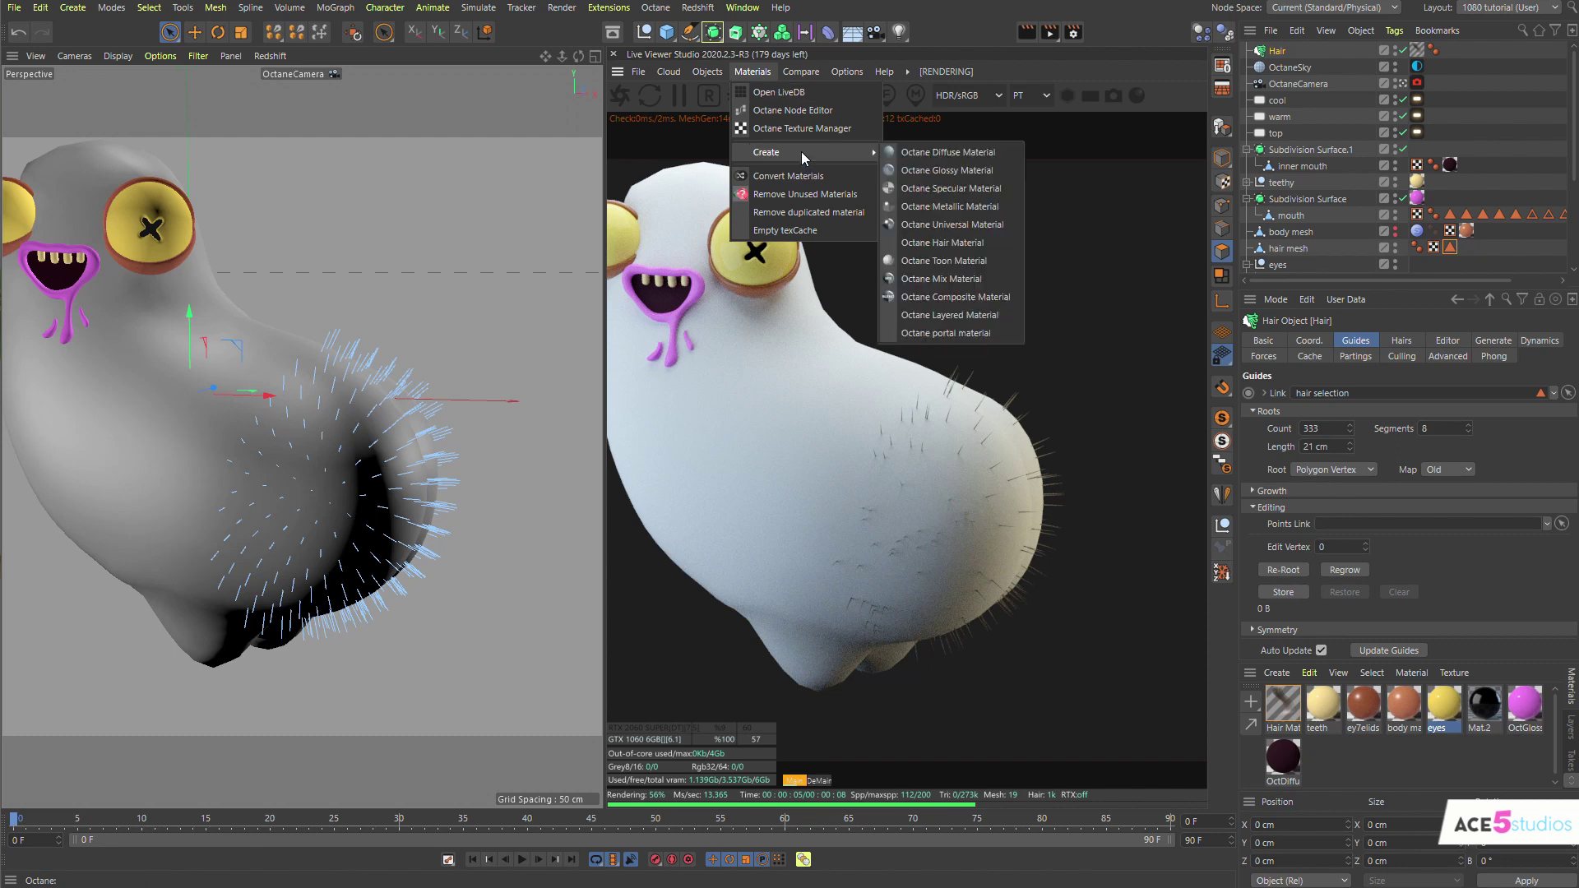
{"action": "left_click", "coordinate": [942, 171]}
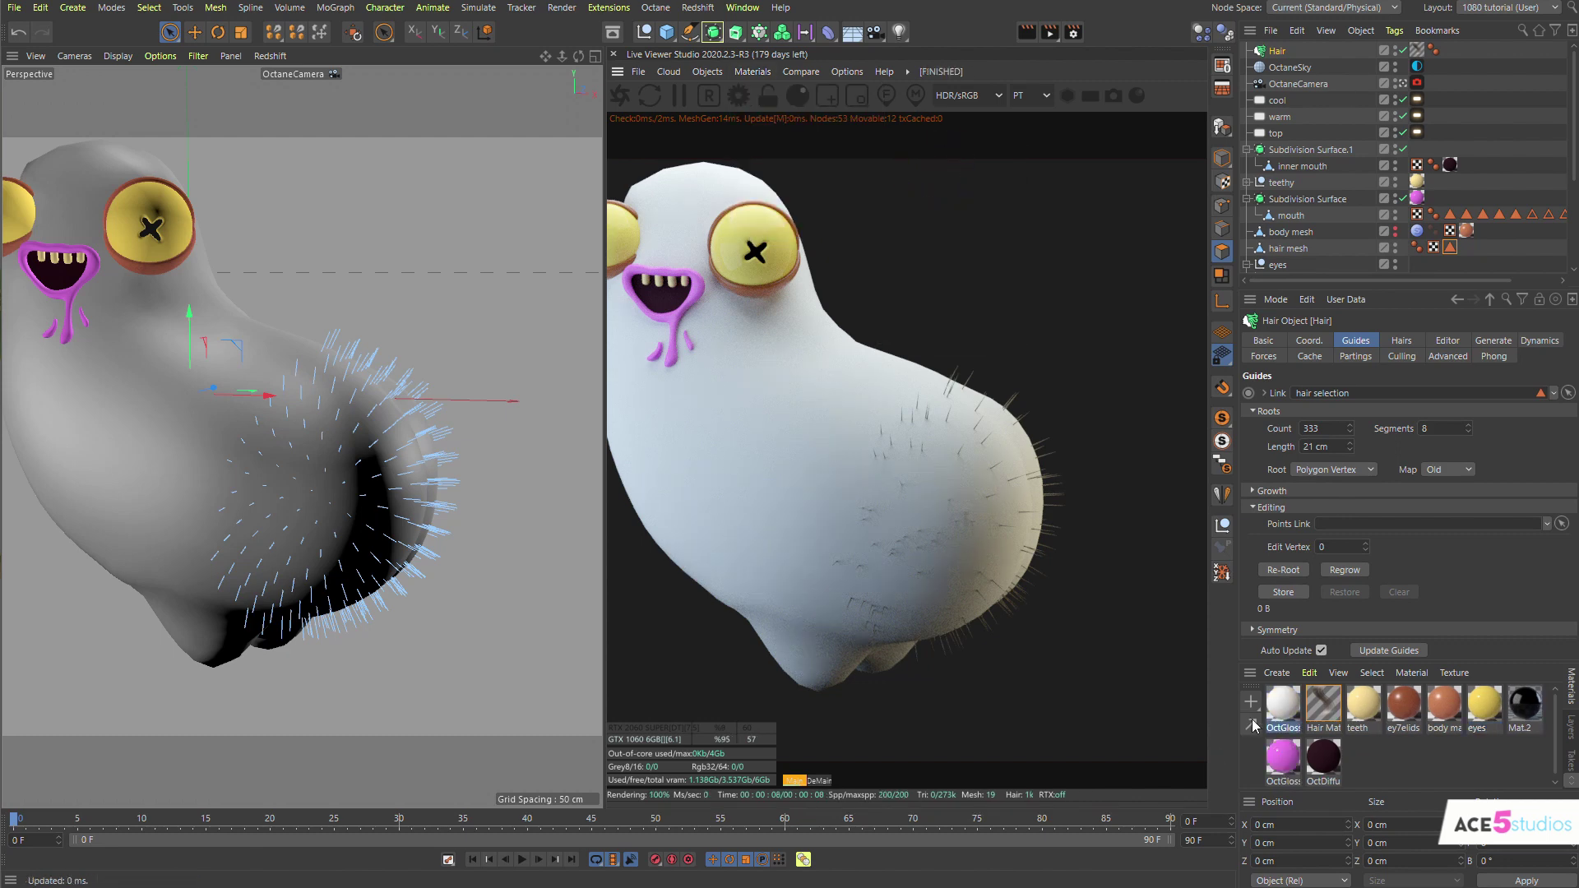
{"action": "double_click", "coordinate": [1288, 729]}
{"action": "type", "text": "hair"}
{"action": "key", "text": "Return"}
{"action": "left_click_drag", "start_coordinate": [1285, 652], "coordinate": [1418, 54]}
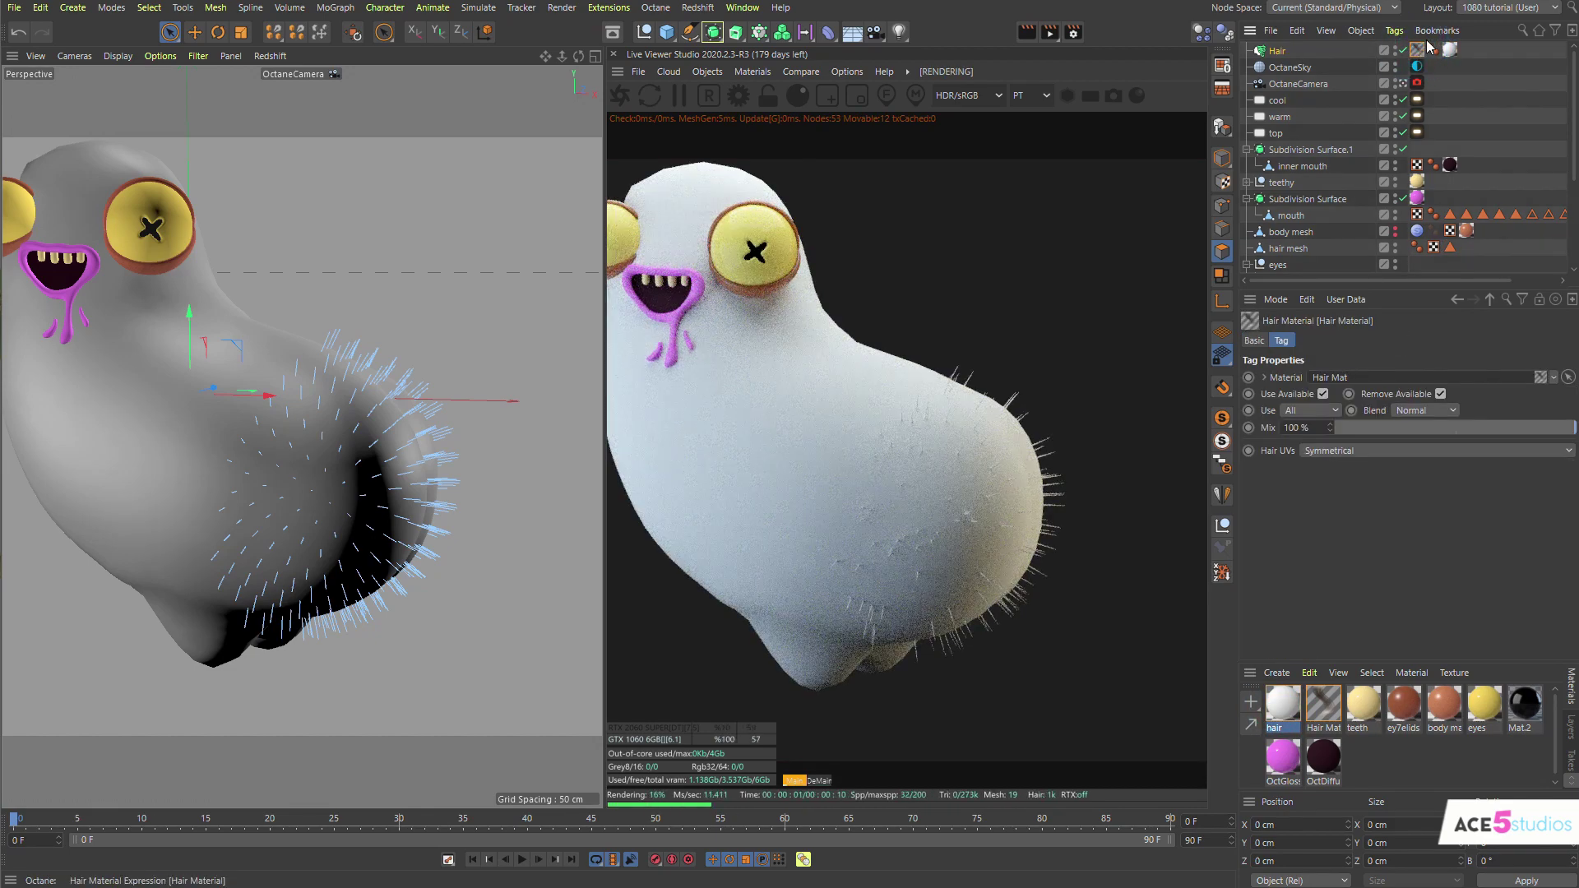
Darken the hair material's diffuse color to near black with a brightness value of 11%
{"action": "left_click", "coordinate": [1450, 51]}
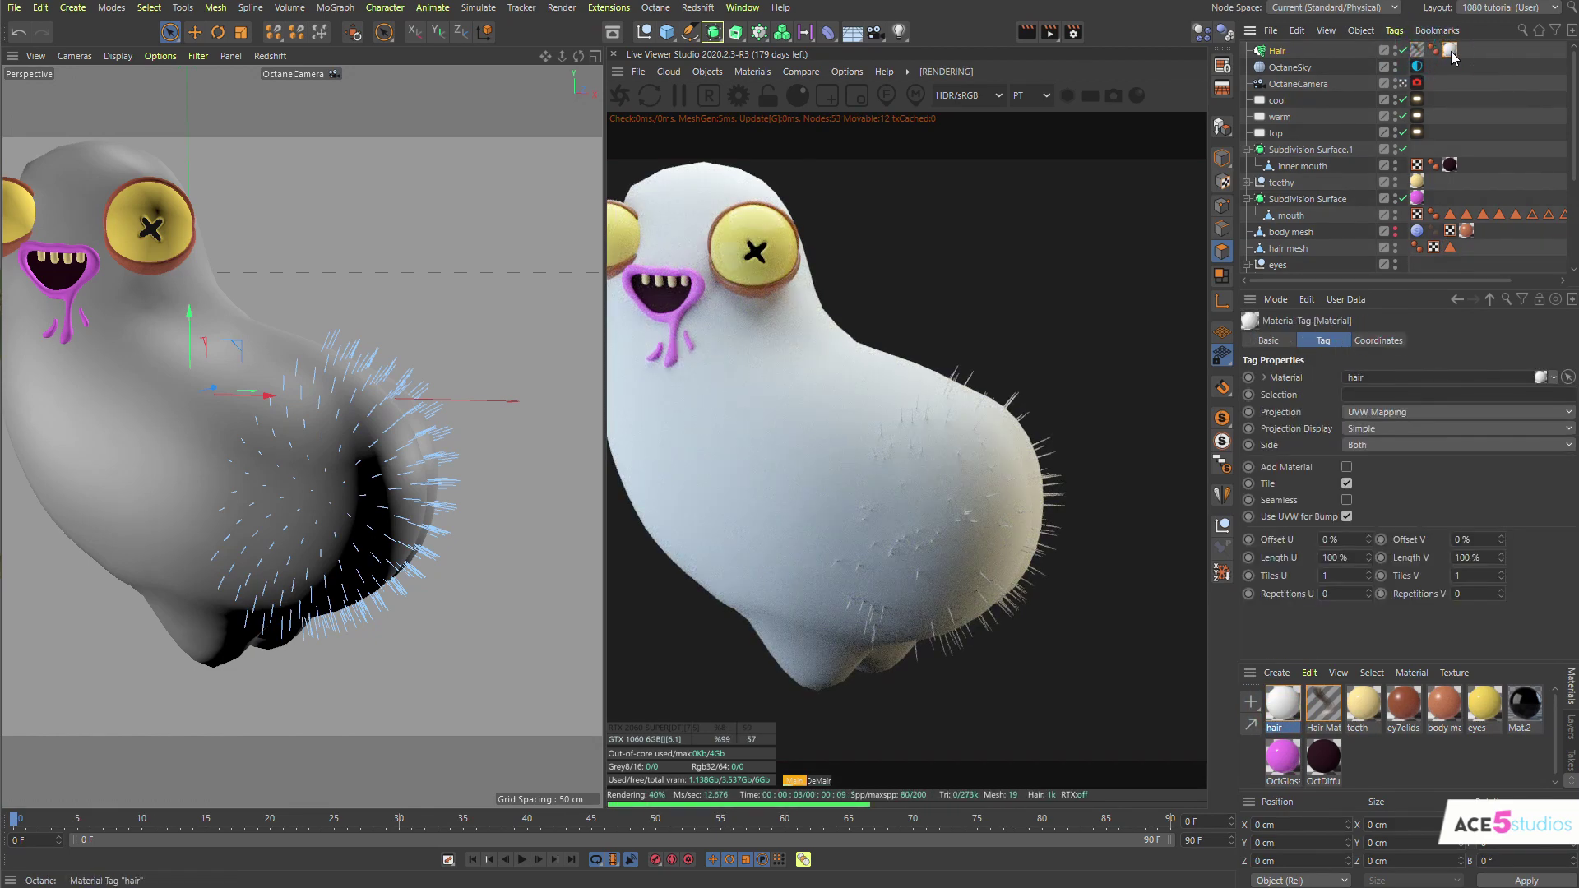
{"action": "double_click", "coordinate": [1452, 52]}
{"action": "left_click", "coordinate": [1349, 340]}
{"action": "left_click_drag", "start_coordinate": [1480, 588], "coordinate": [1383, 588]}
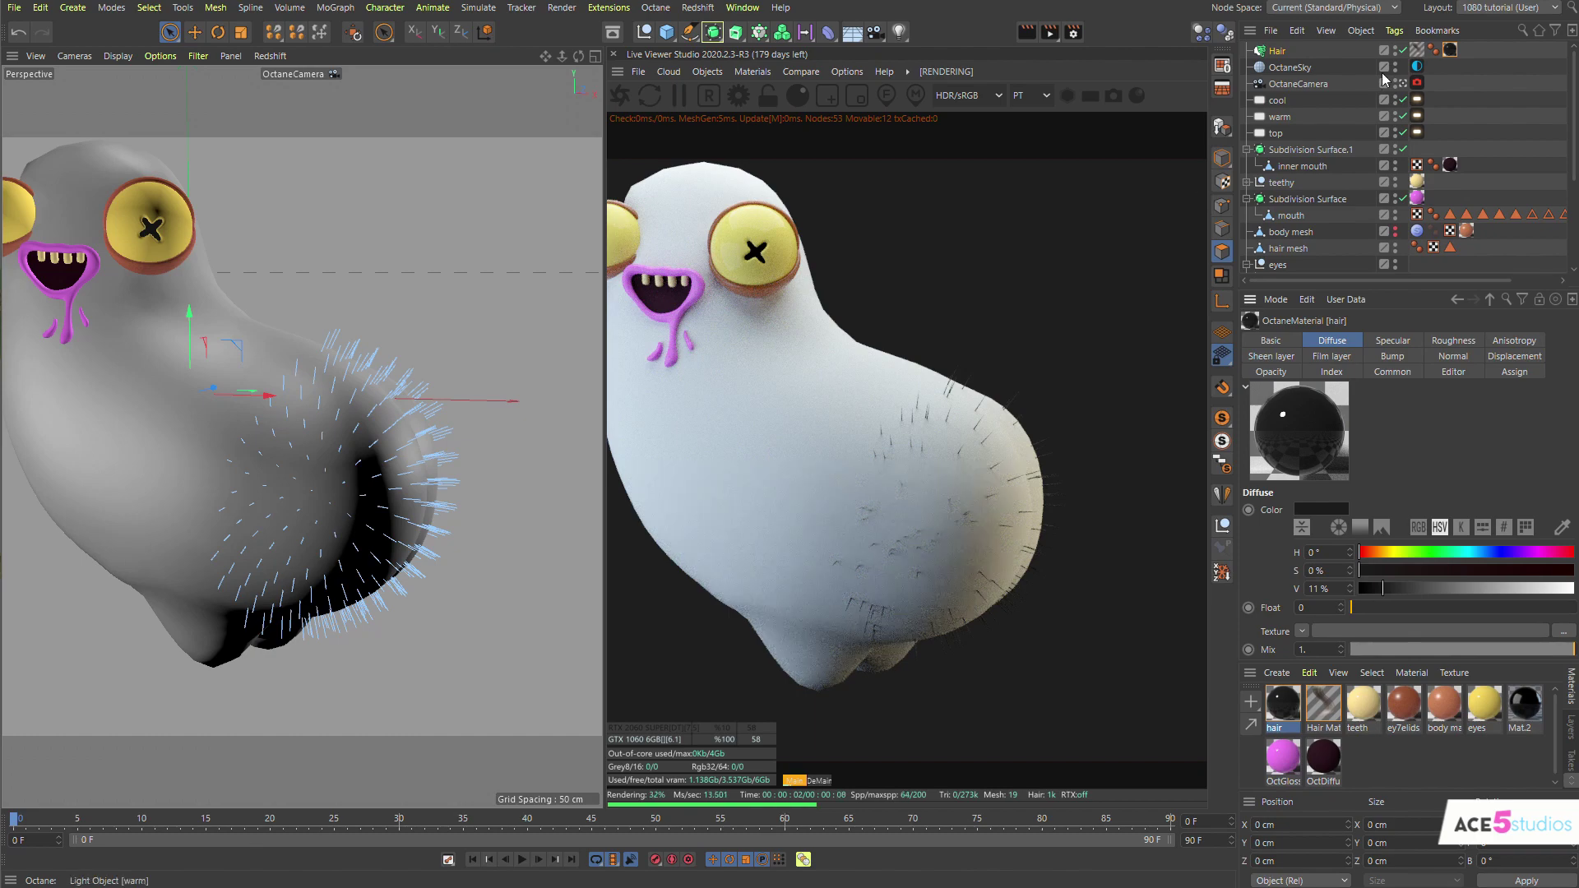
Enable the Frizz, Curl and Kink channels on the Hair Mat material
{"action": "left_click", "coordinate": [1419, 51]}
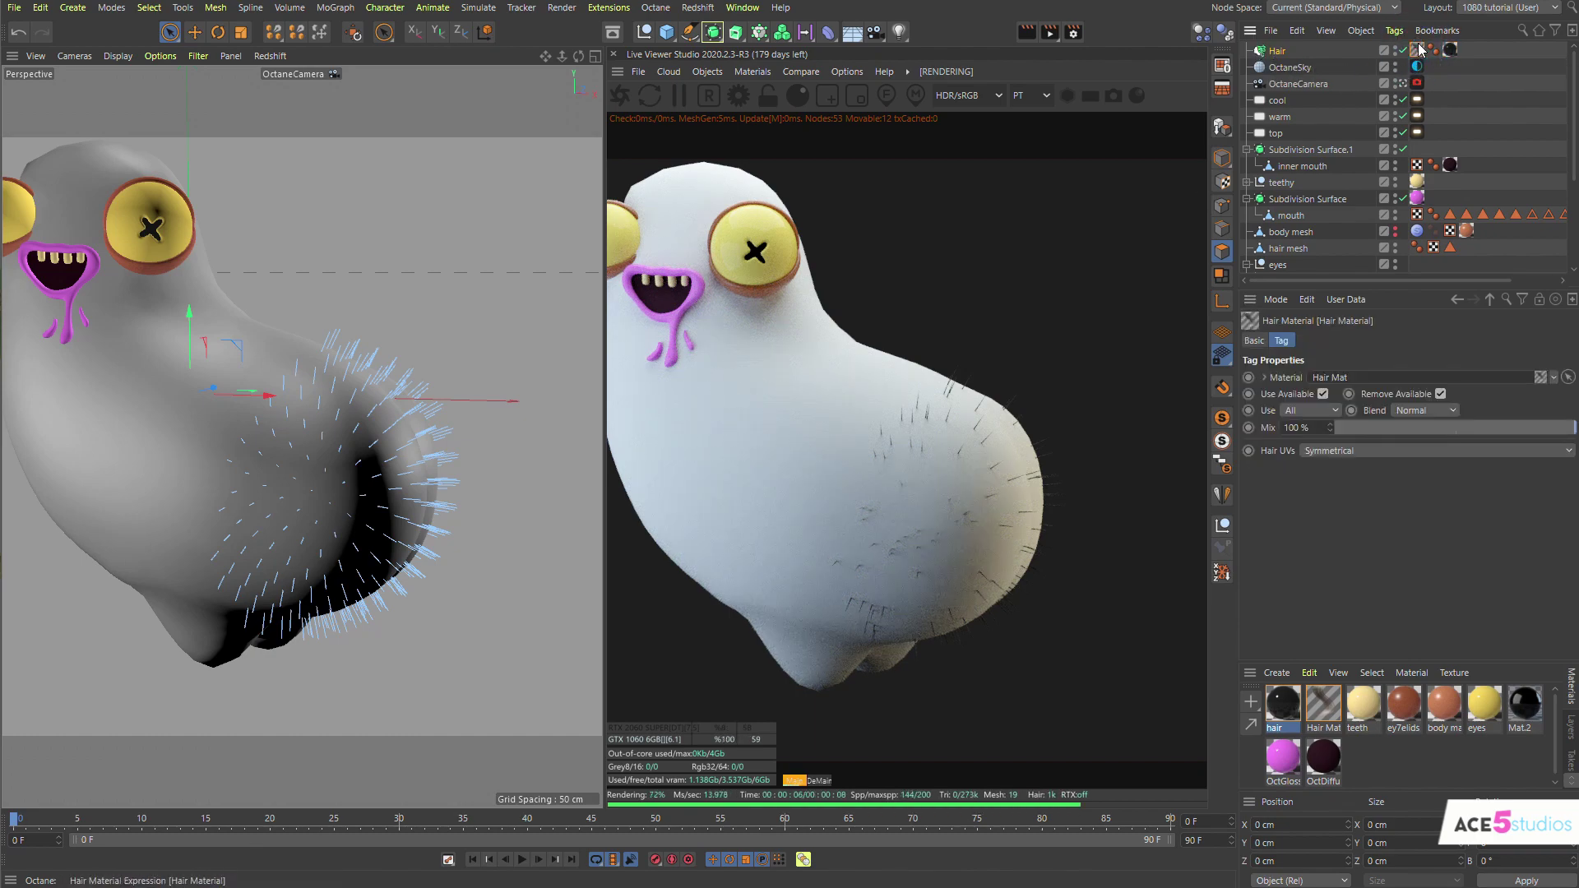
{"action": "left_click", "coordinate": [1332, 716]}
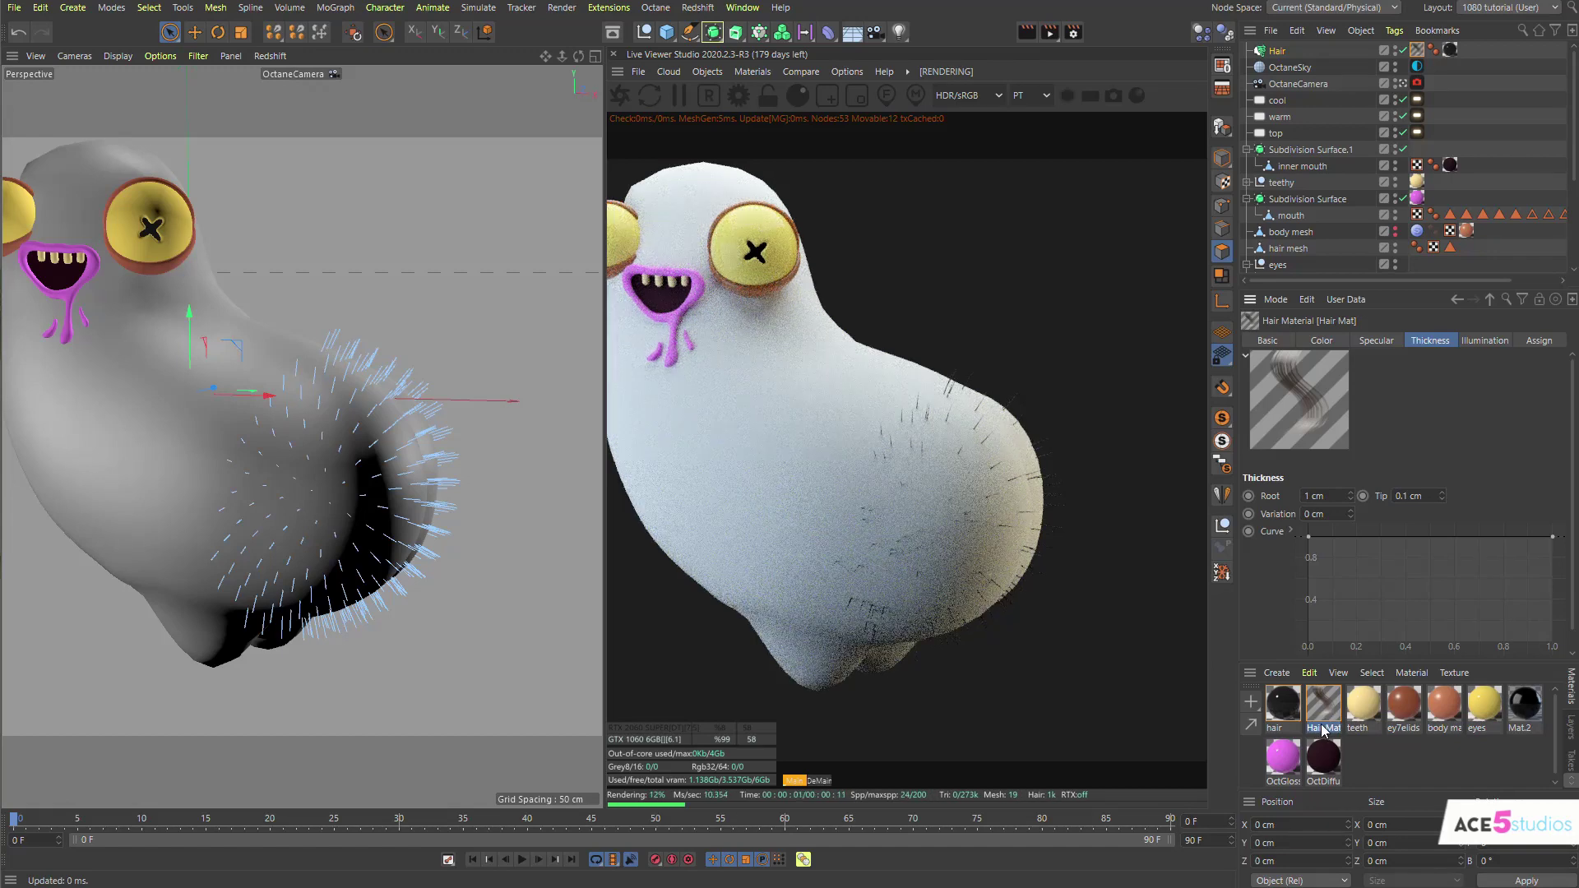
{"action": "left_click", "coordinate": [1280, 341]}
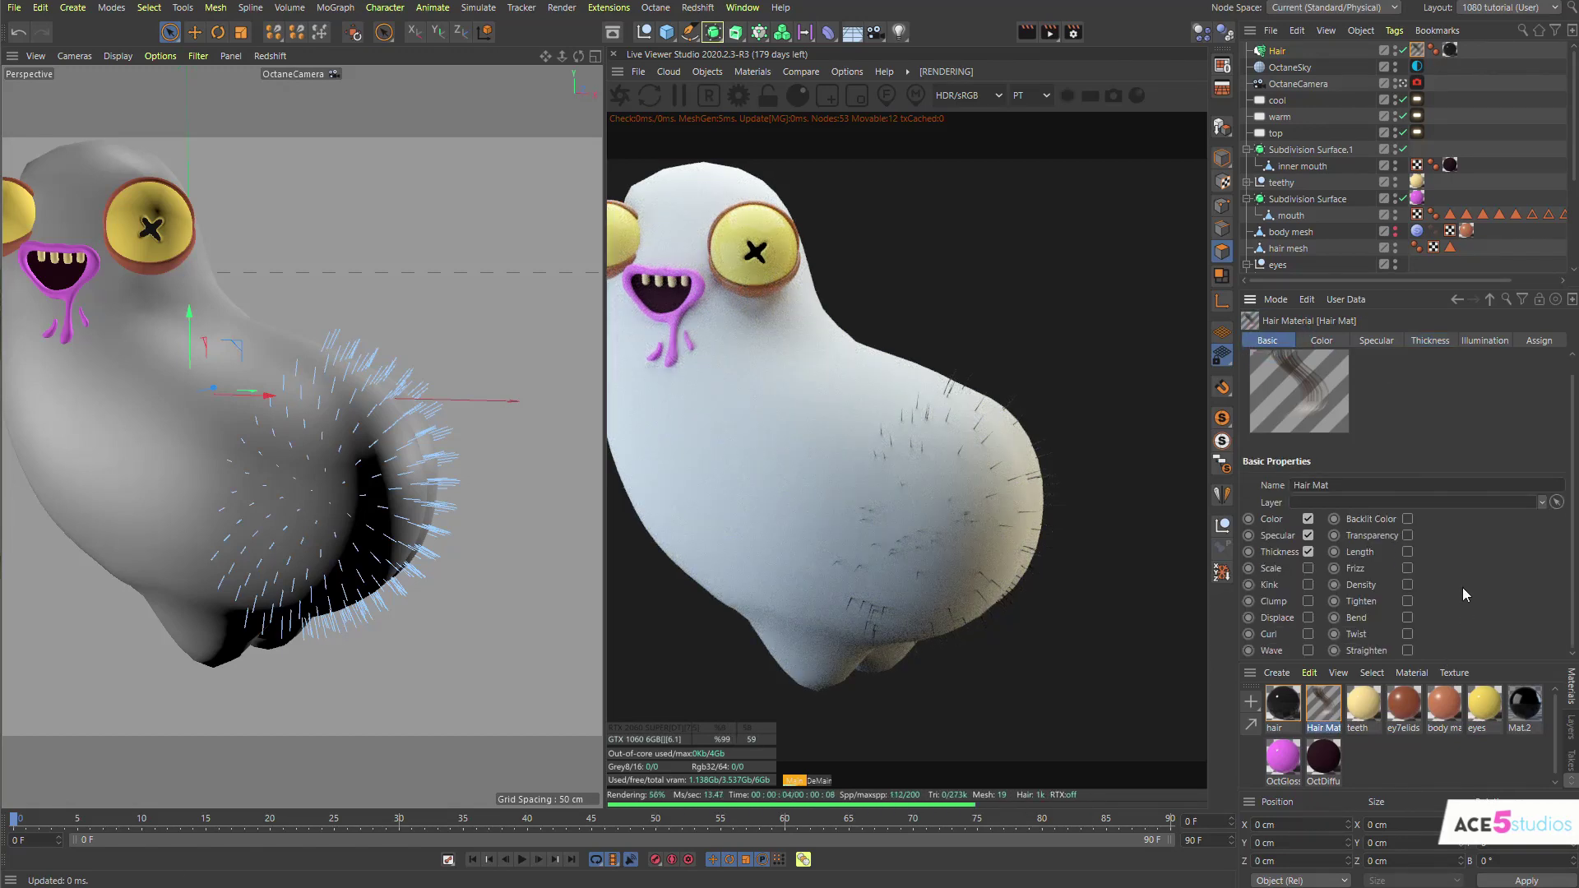
{"action": "left_click", "coordinate": [1408, 568]}
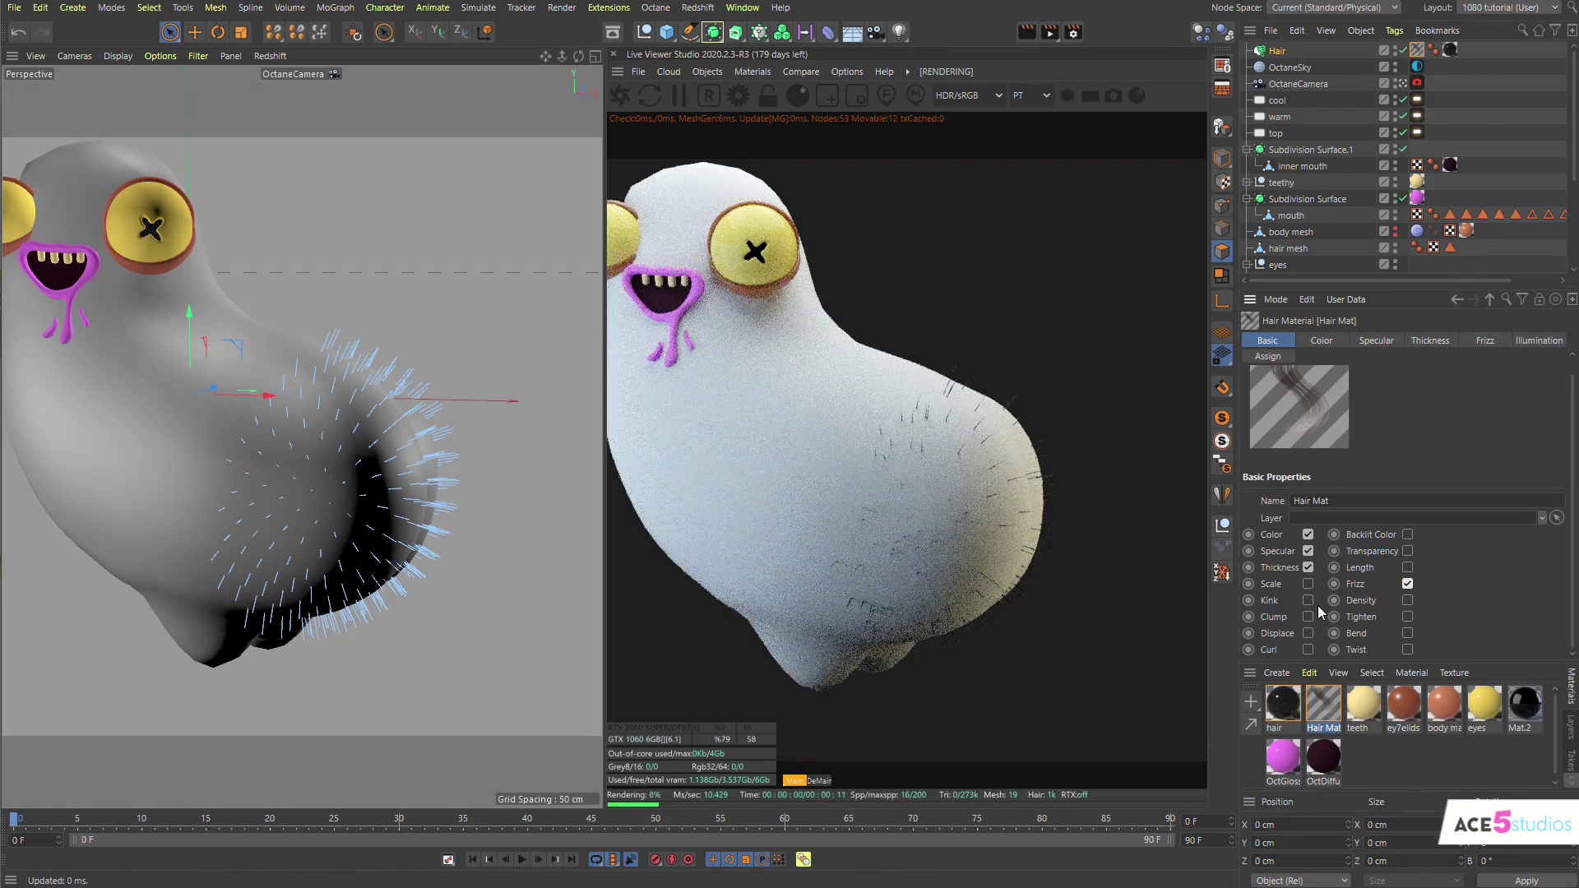
{"action": "left_click", "coordinate": [1309, 650]}
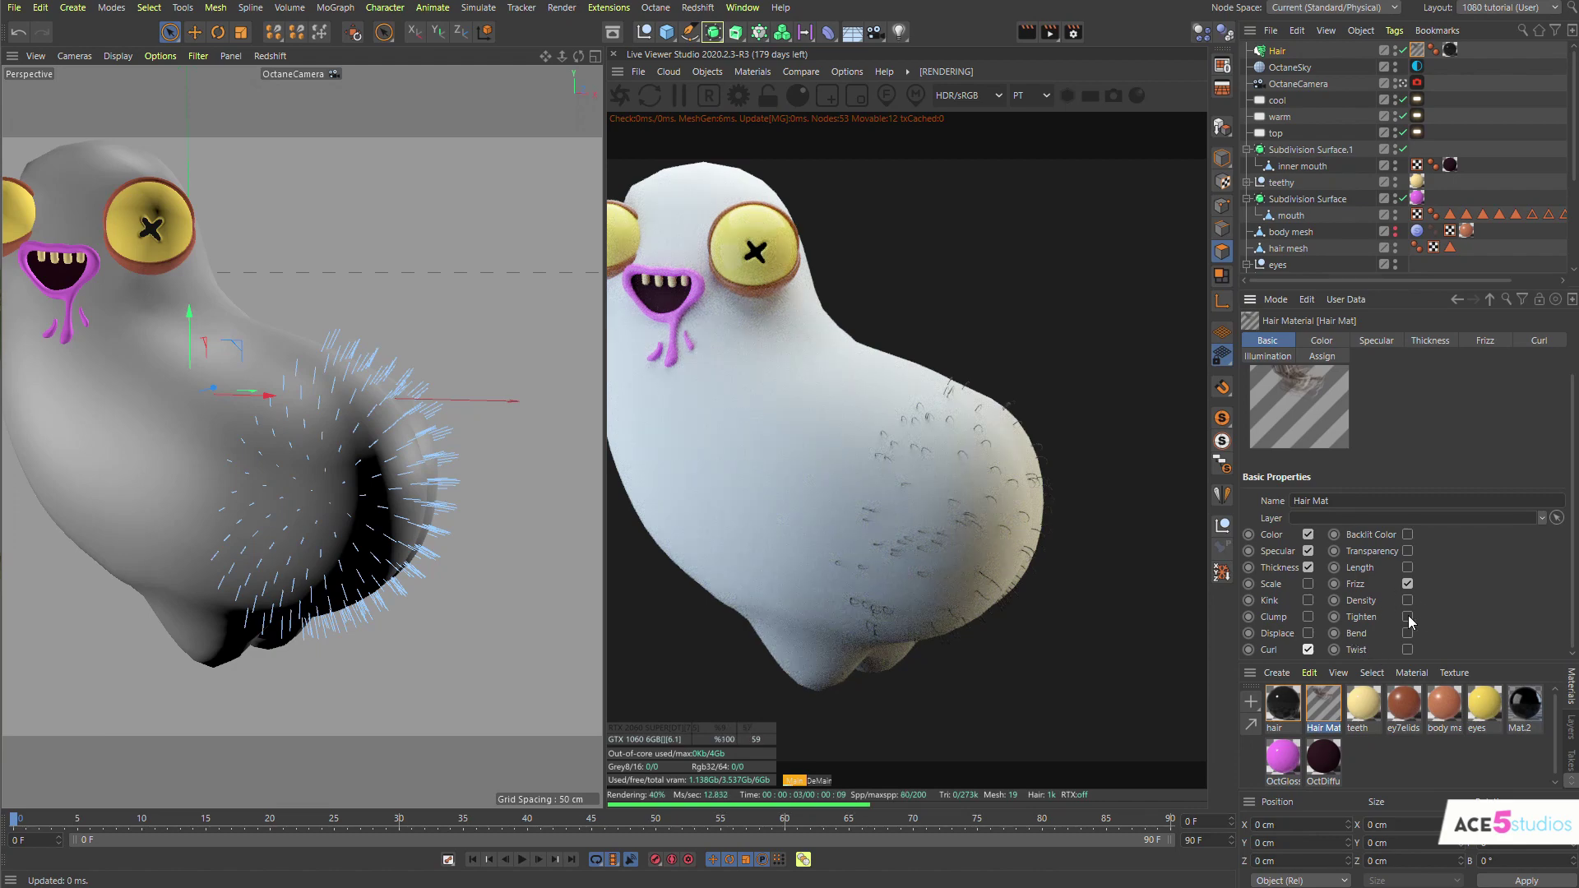
{"action": "left_click", "coordinate": [1309, 601]}
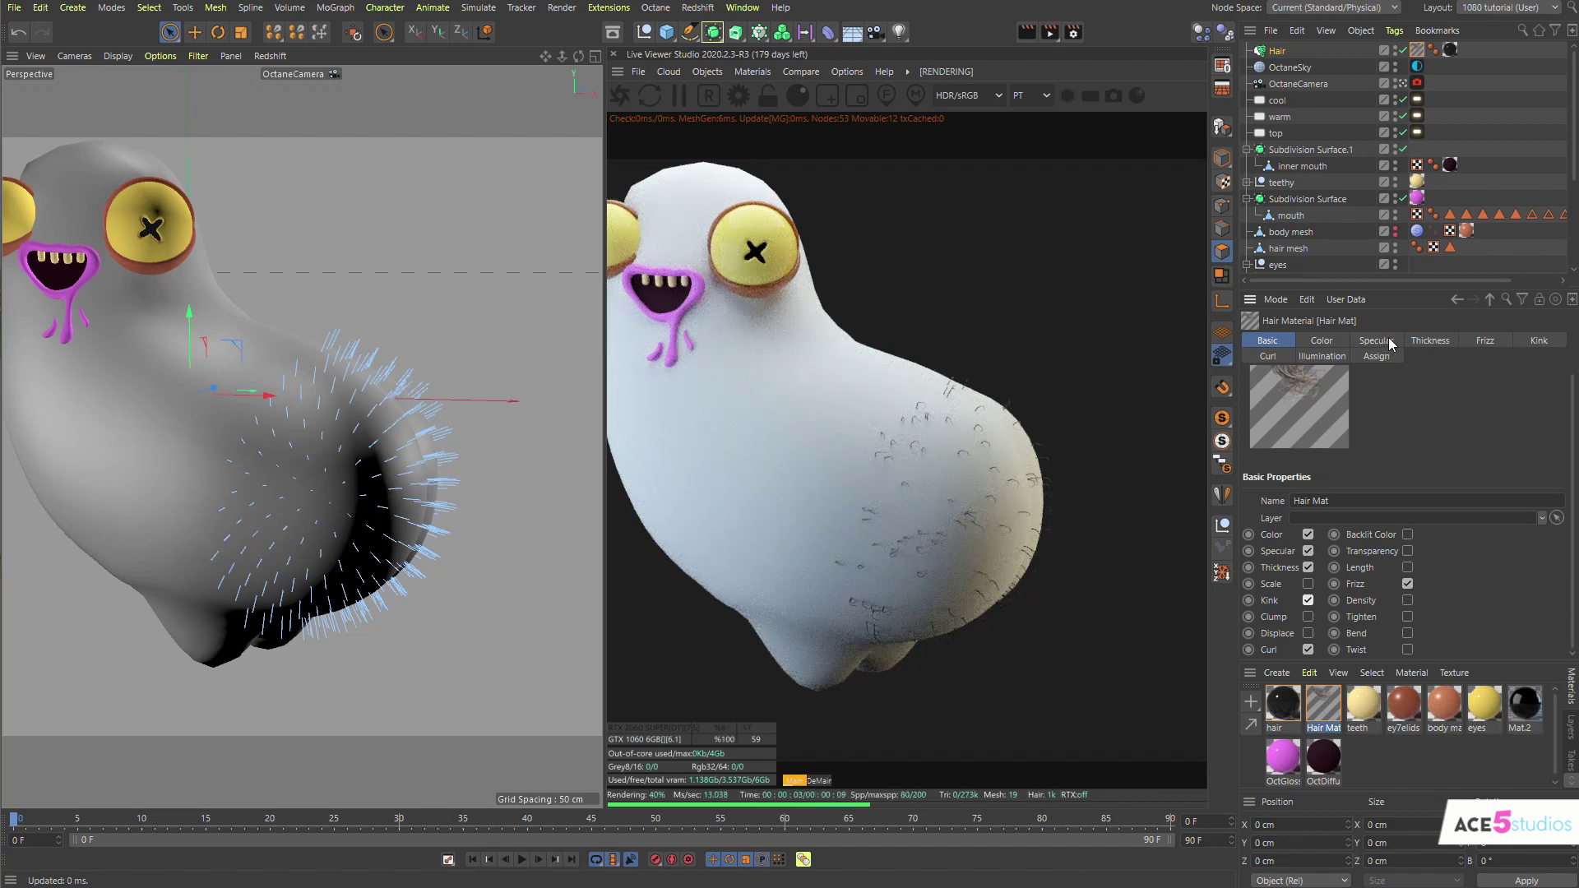
Try a thickness of 10 cm at both the root and tip of the Hair Mat strands
{"action": "left_click", "coordinate": [1434, 340]}
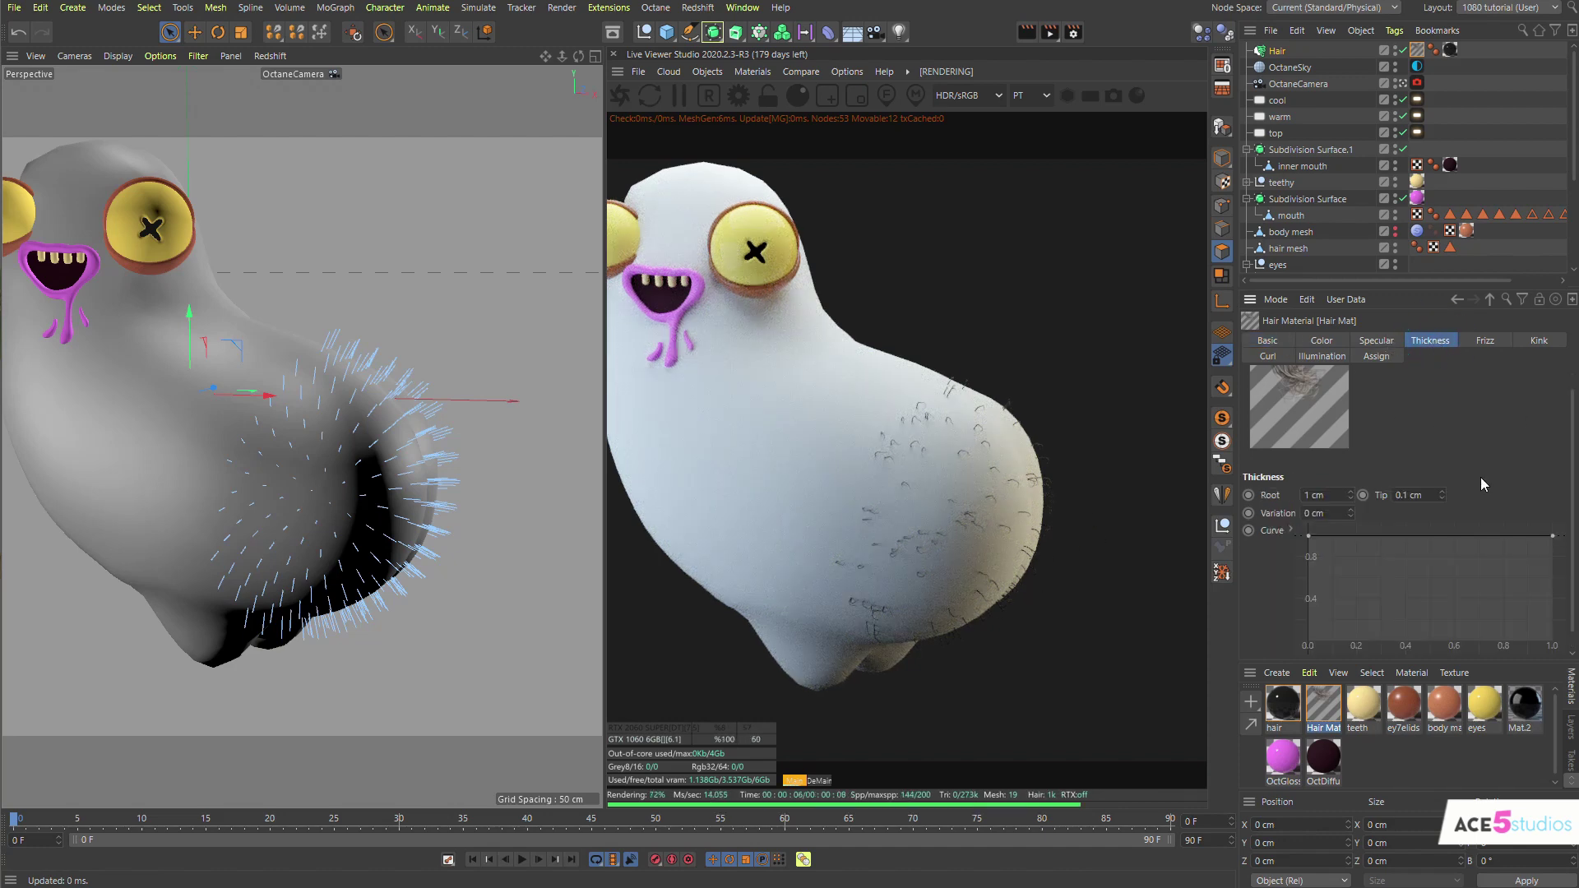
{"action": "left_click", "coordinate": [1346, 493]}
{"action": "double_click", "coordinate": [1412, 495]}
{"action": "type", "text": "10"}
{"action": "key", "text": "Return"}
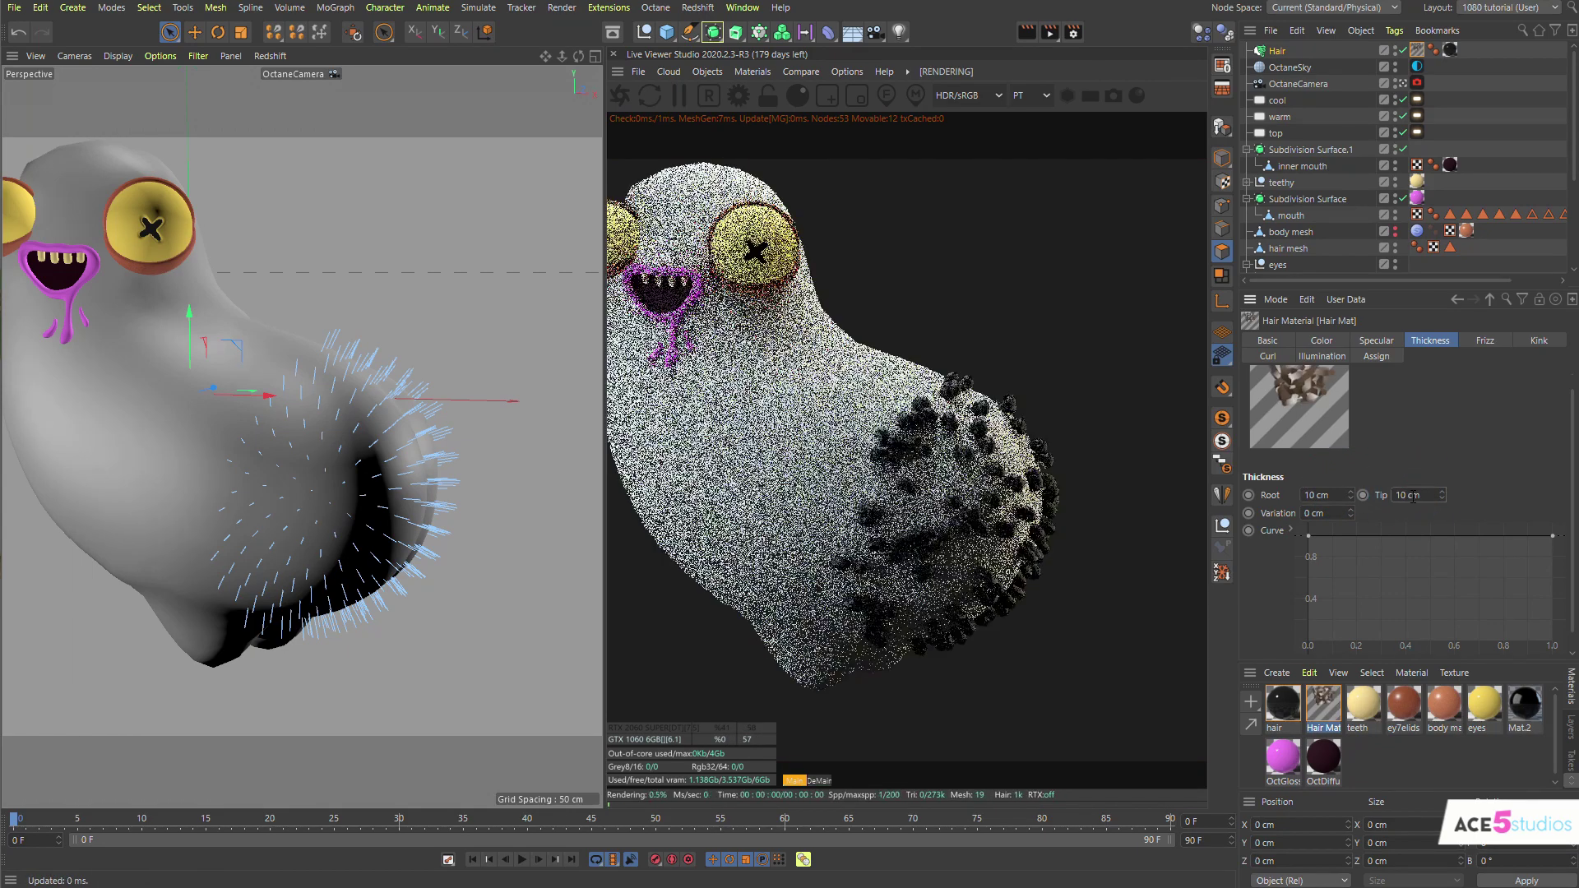
Set the Hair Mat's thickness to 2 cm at both root and tip
{"action": "double_click", "coordinate": [1333, 495]}
{"action": "type", "text": "2"}
{"action": "key", "text": "Return"}
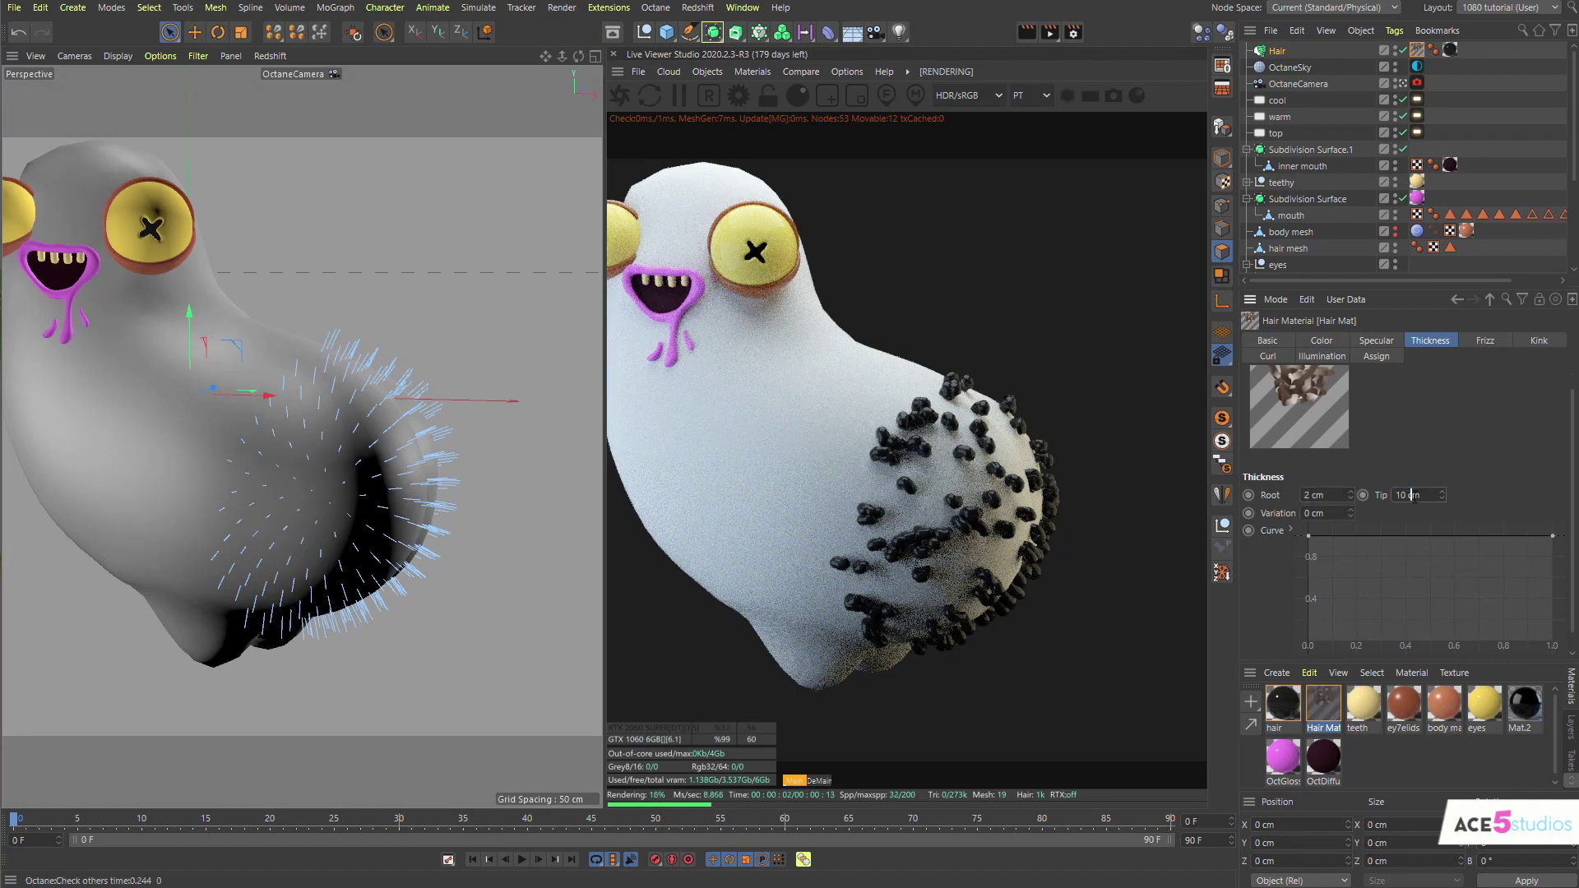
{"action": "double_click", "coordinate": [1416, 495]}
{"action": "type", "text": "2"}
{"action": "key", "text": "Return"}
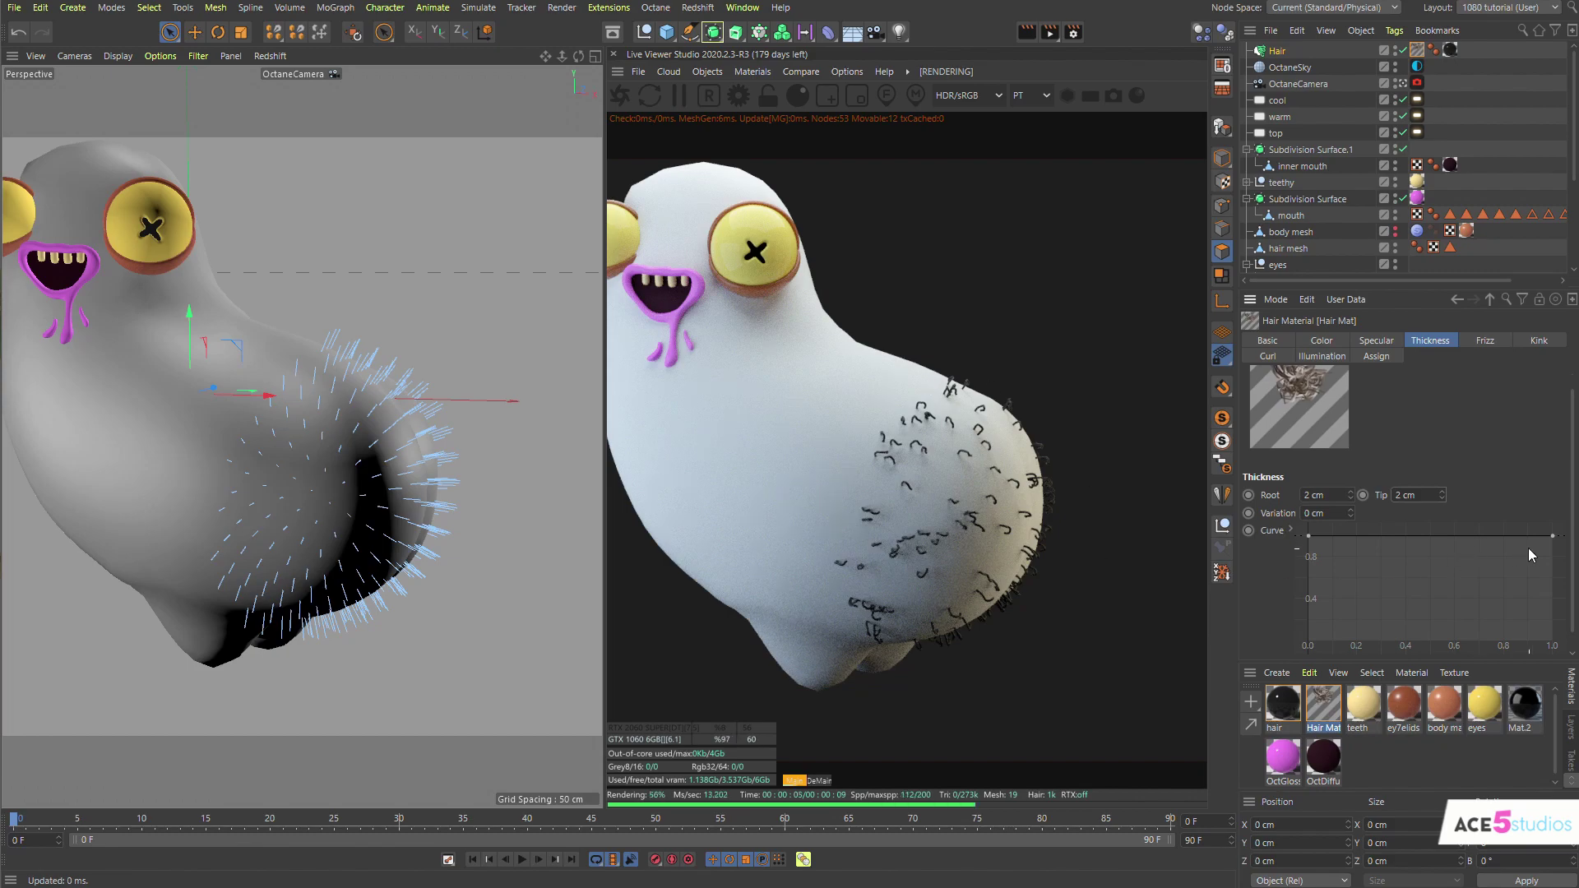
Shape the Hair Mat's thickness curve to fall from about 0.8 at the root to zero at the tip
{"action": "left_click_drag", "start_coordinate": [1554, 539], "coordinate": [1571, 644]}
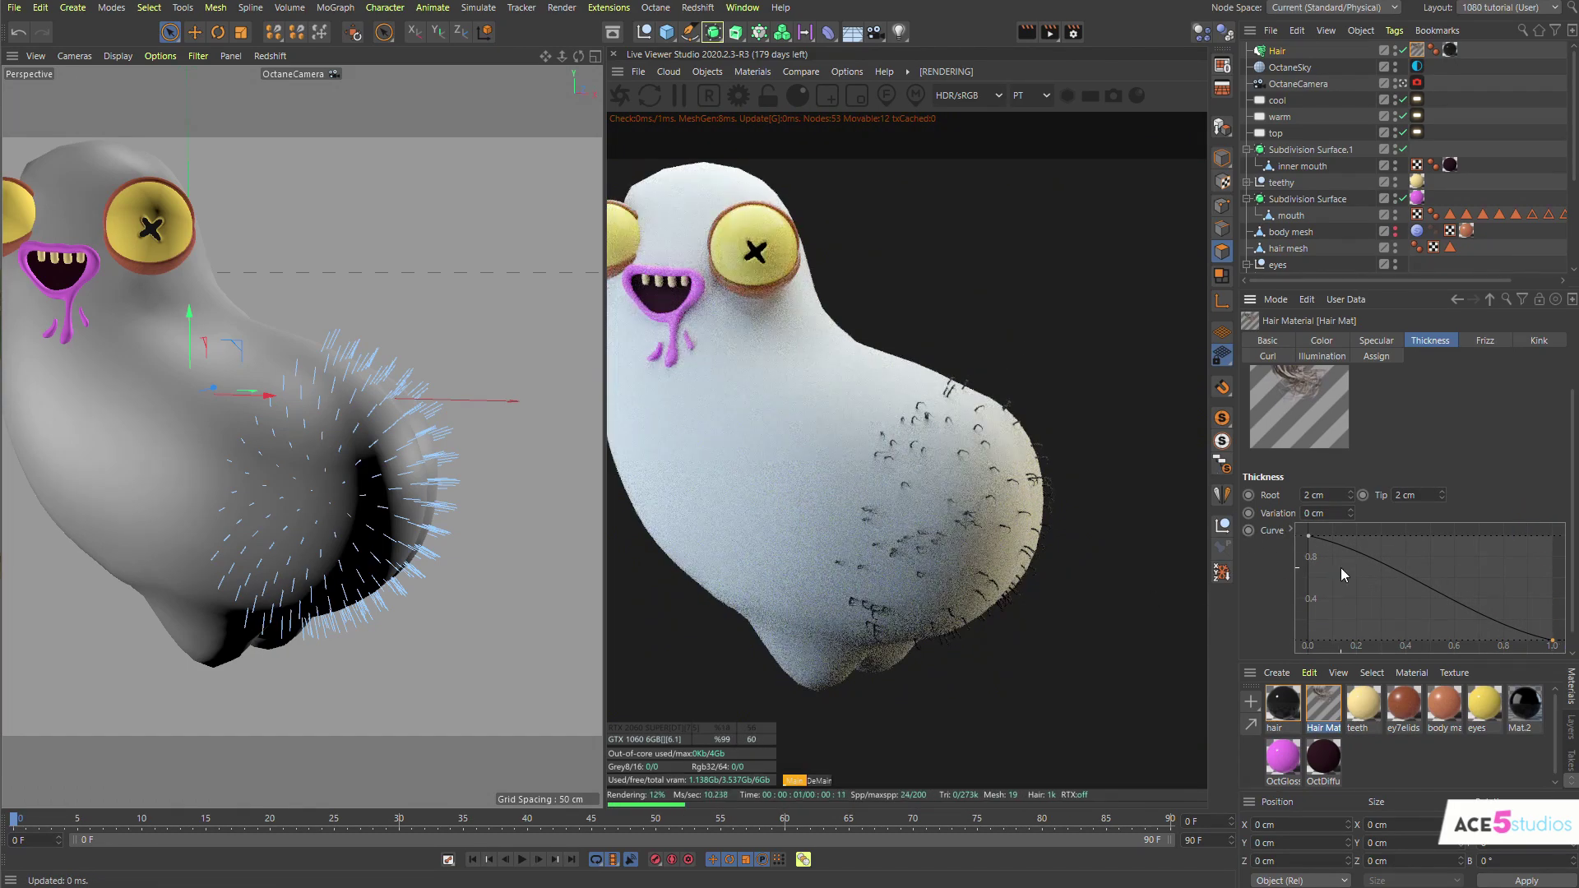
{"action": "mouse_move", "coordinate": [1310, 536]}
{"action": "left_mouse_down"}
{"action": "mouse_move", "coordinate": [1311, 586]}
{"action": "mouse_move", "coordinate": [1298, 563]}
{"action": "left_mouse_up"}
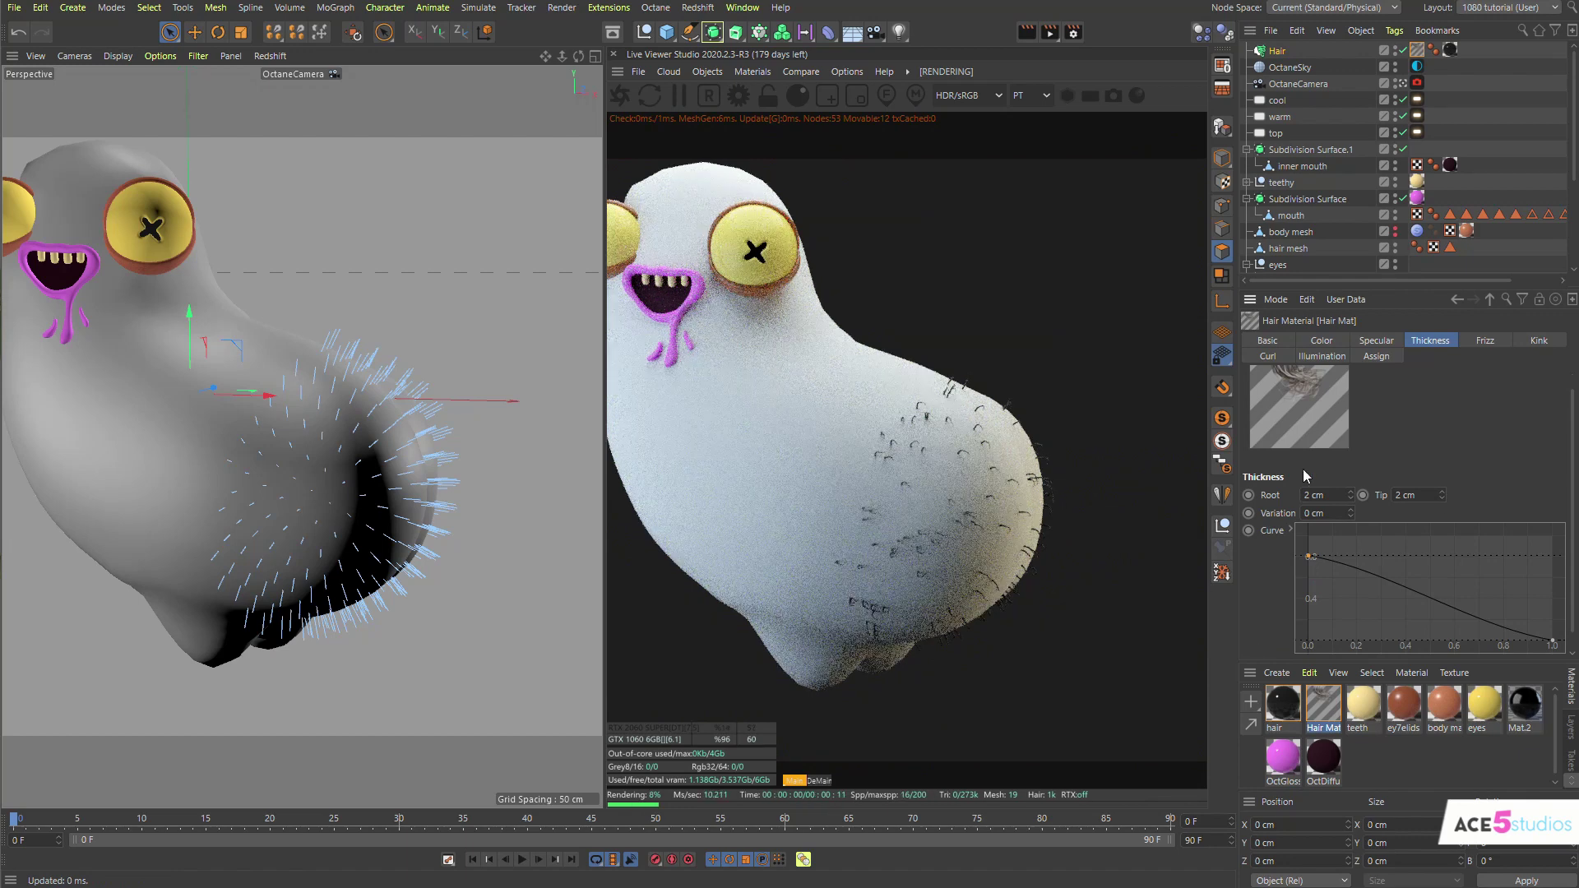
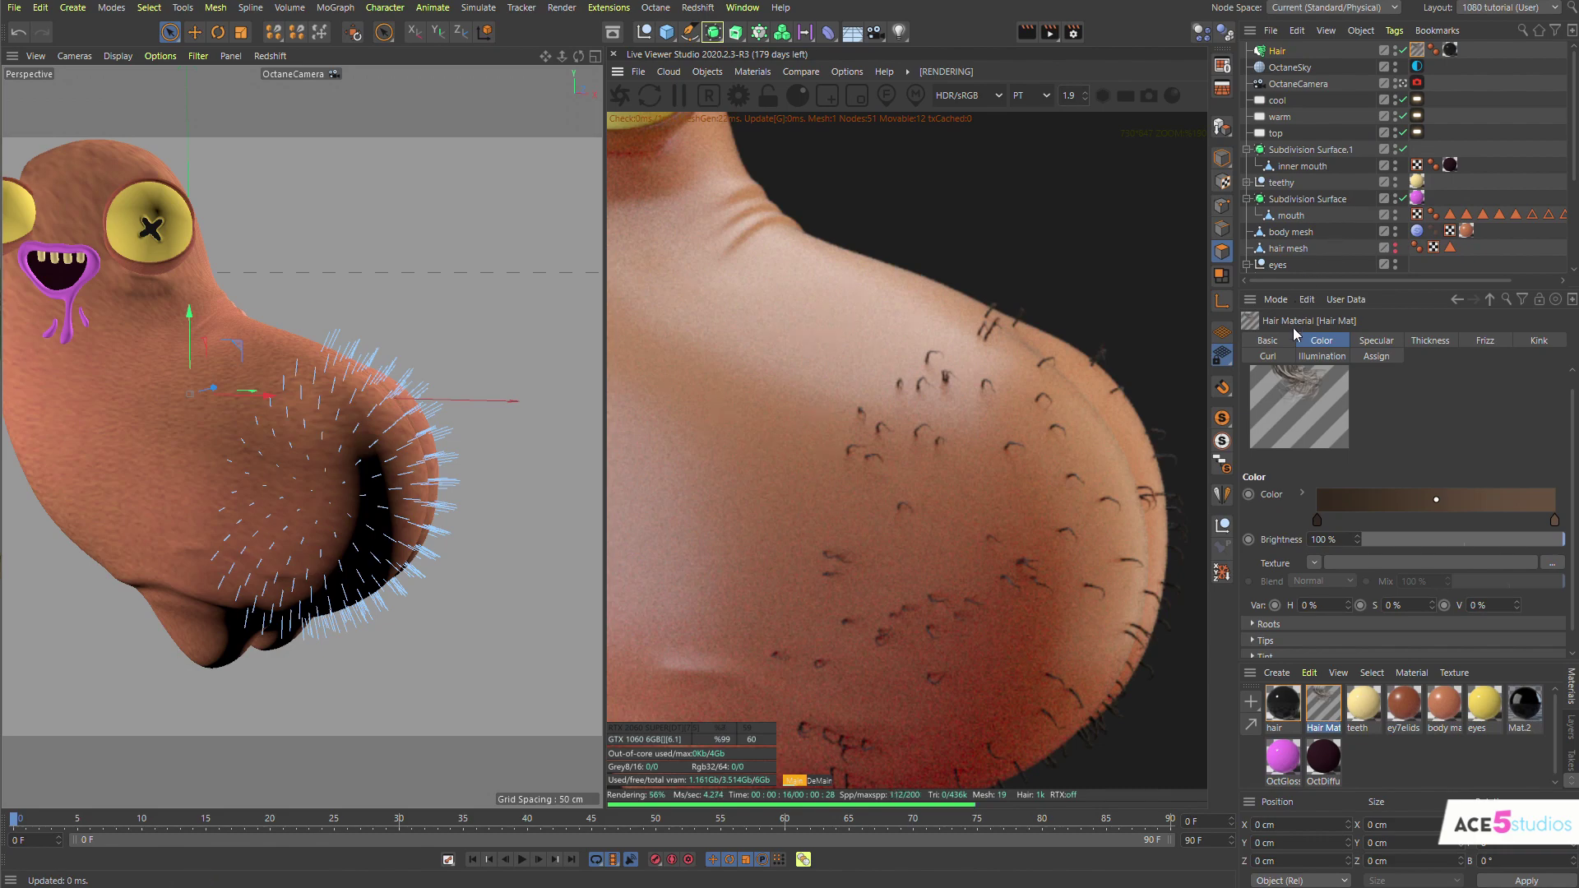
Disable the Kink, Frizz and Curl channels on the Hair Mat material
{"action": "left_click", "coordinate": [1268, 340]}
{"action": "left_click", "coordinate": [1307, 601]}
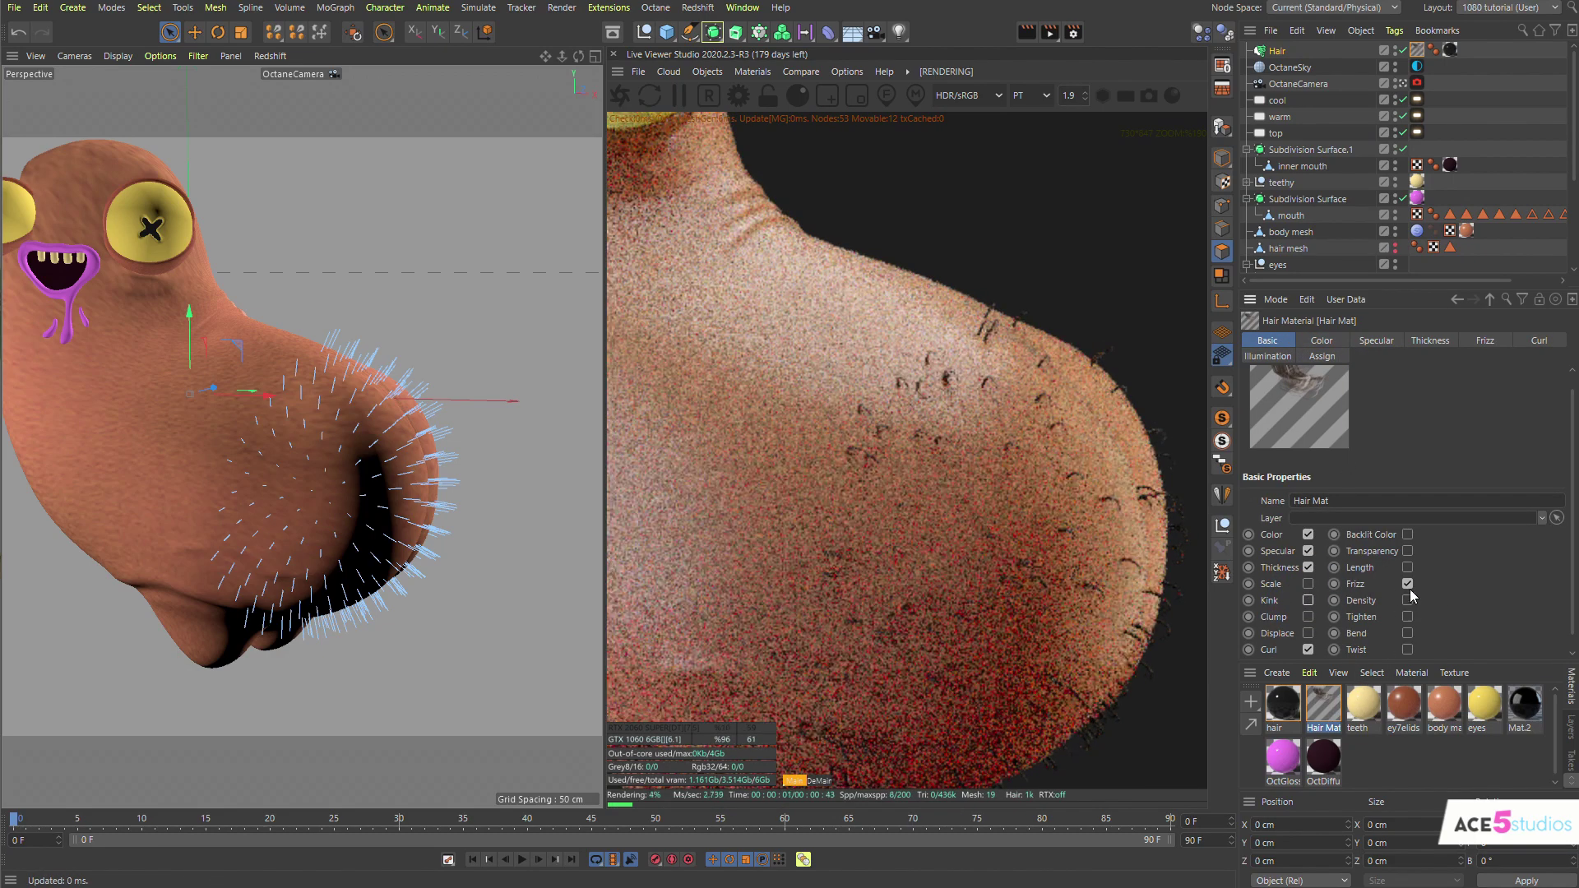
{"action": "left_click", "coordinate": [1407, 584]}
{"action": "left_click", "coordinate": [1308, 650]}
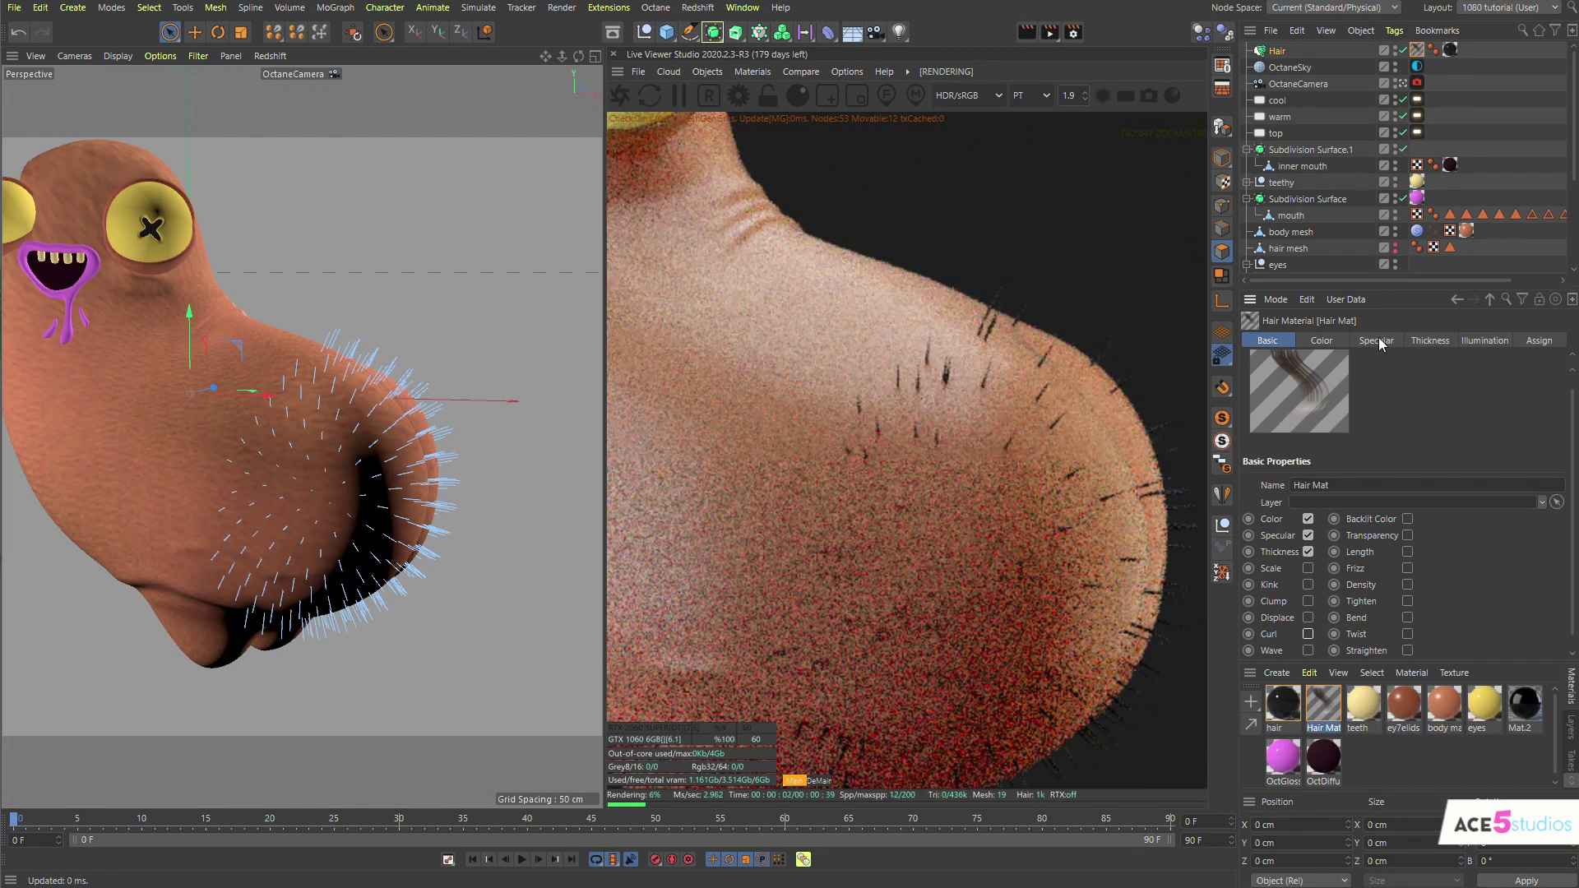
Set the Hair Mat's root thickness to 4 cm
{"action": "left_click", "coordinate": [1416, 341]}
{"action": "double_click", "coordinate": [1323, 479]}
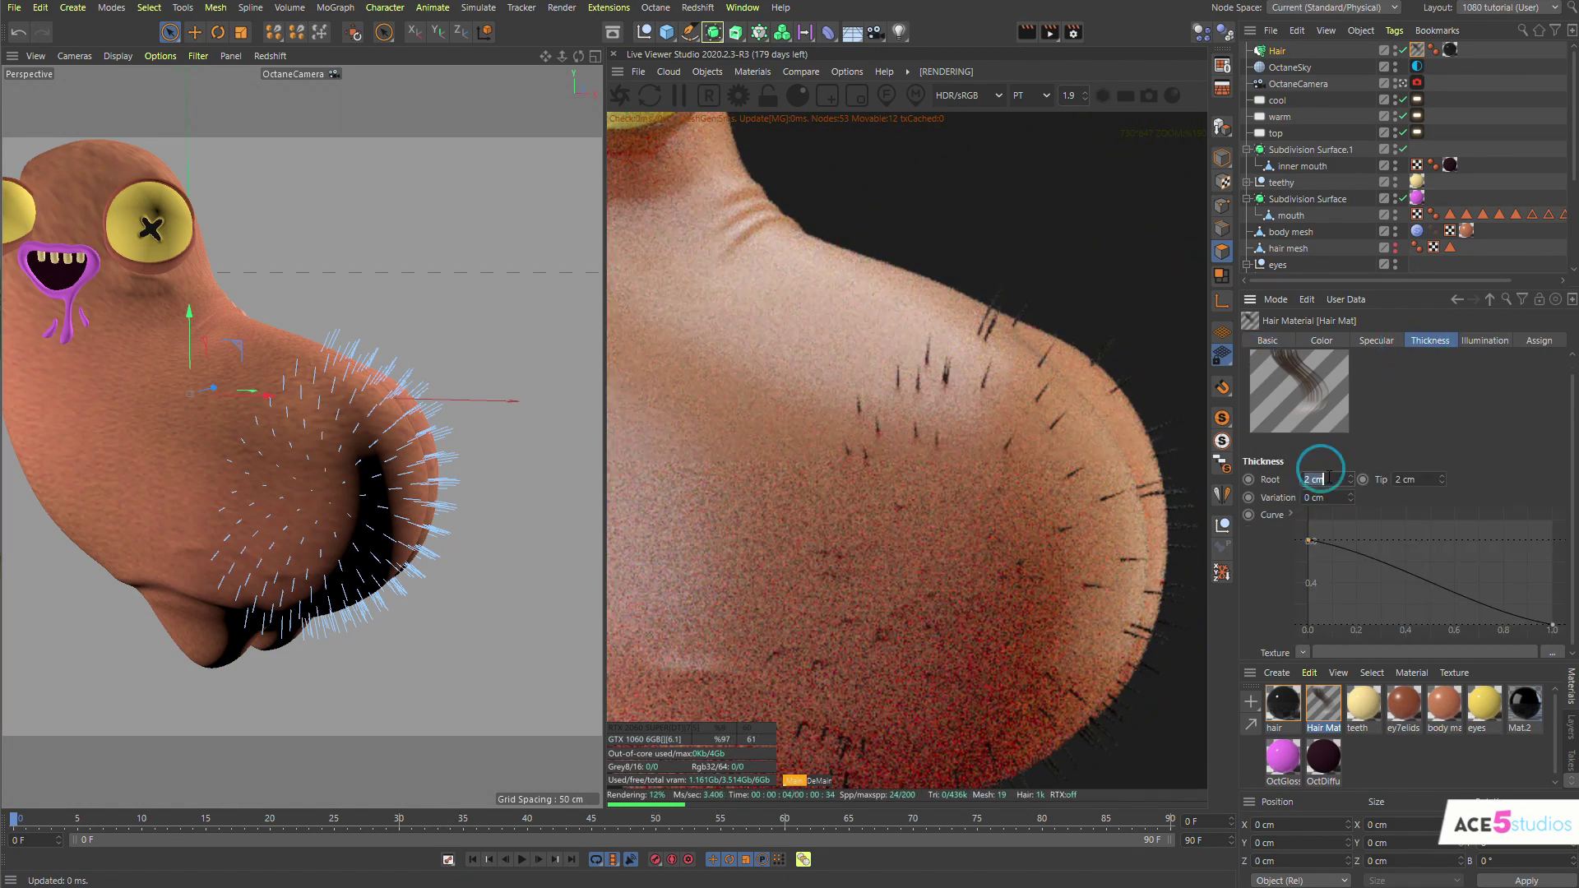
{"action": "type", "text": "4"}
{"action": "key", "text": "Return"}
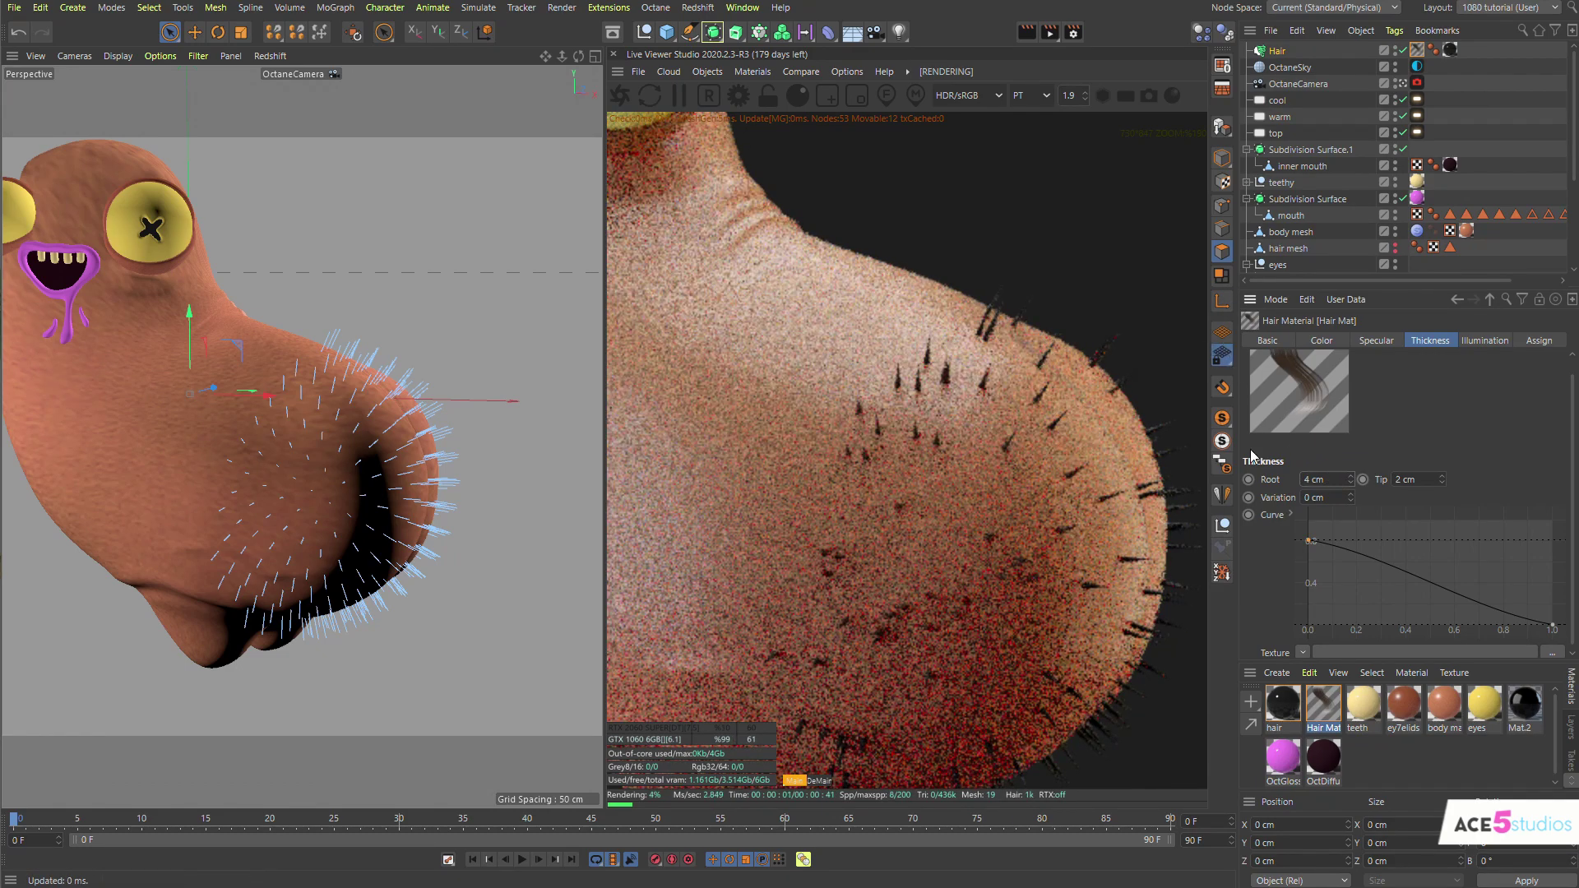
{"action": "left_click", "coordinate": [1255, 340]}
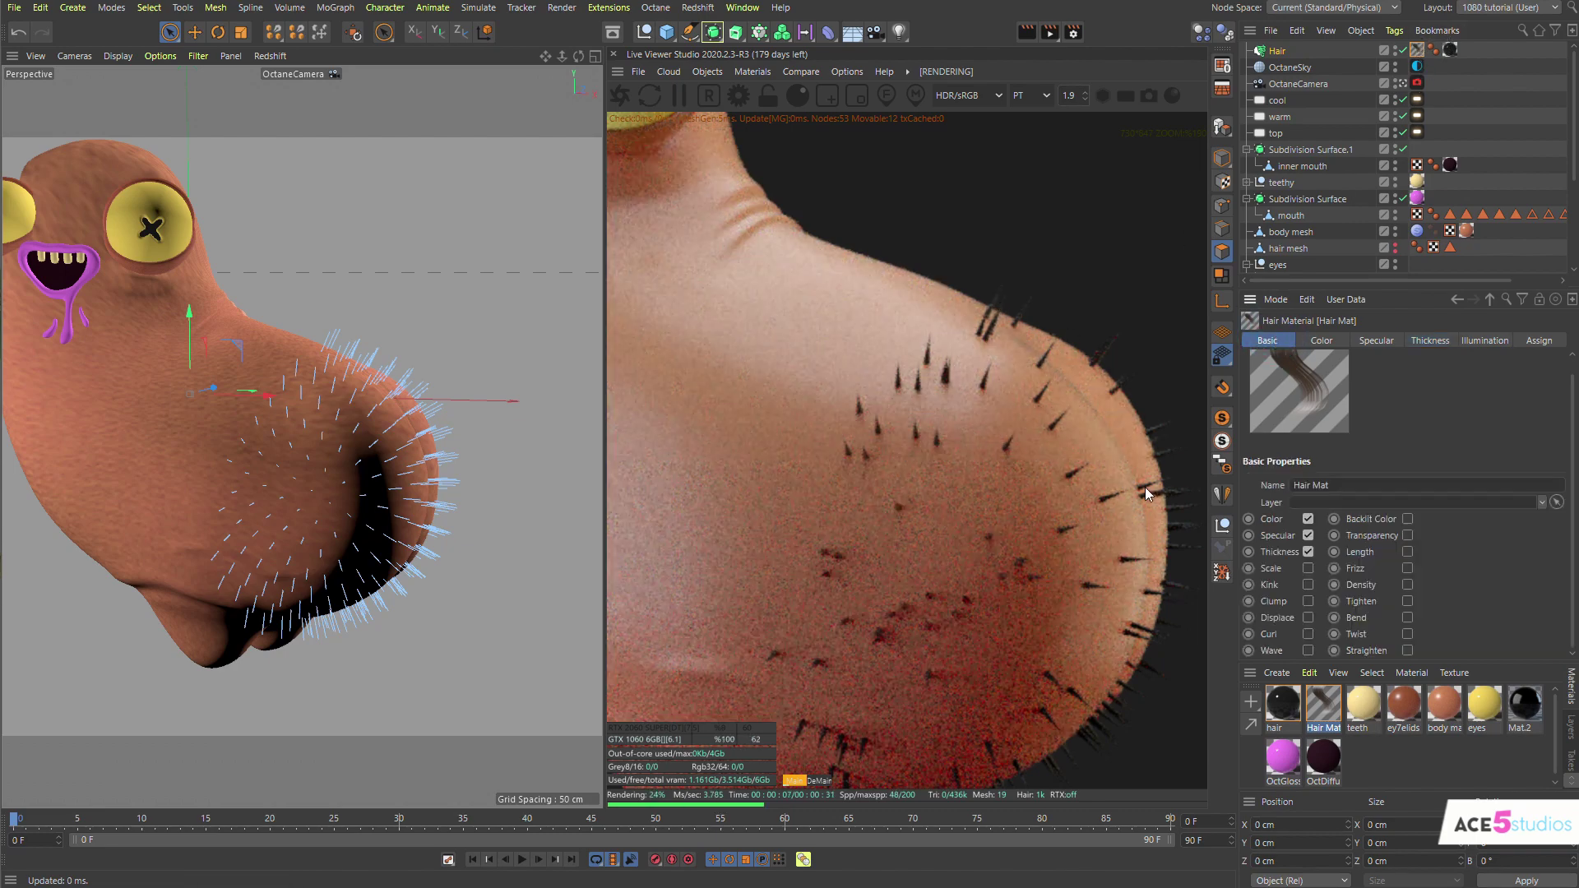
Open the Octane hair material in the Node Editor and fit the editor window beside the live render
{"action": "double_click", "coordinate": [1450, 51]}
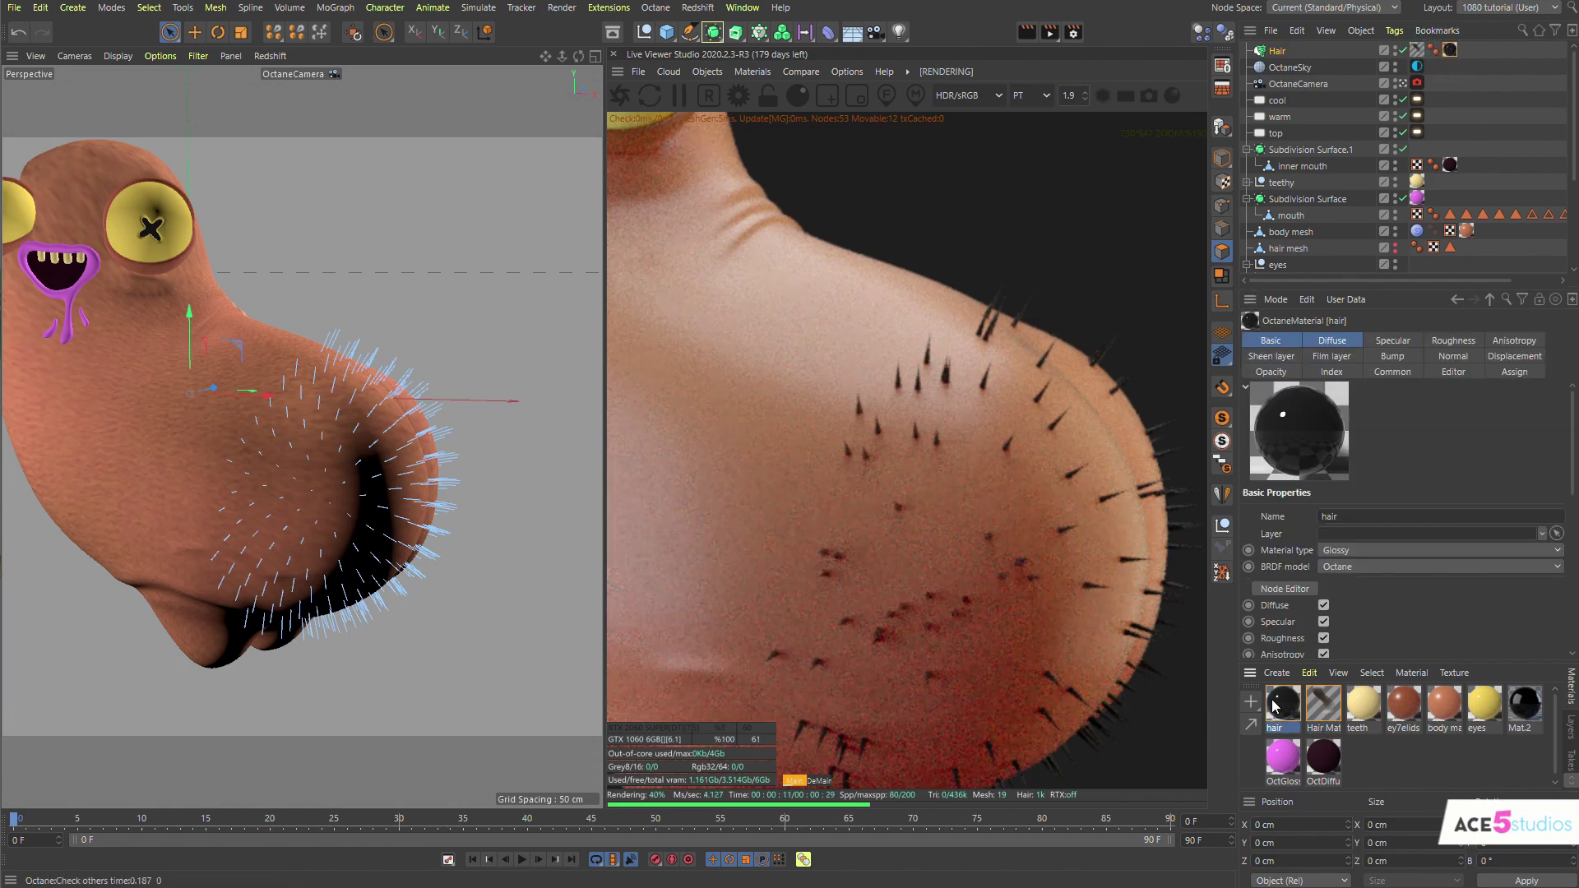
{"action": "left_click", "coordinate": [1285, 589]}
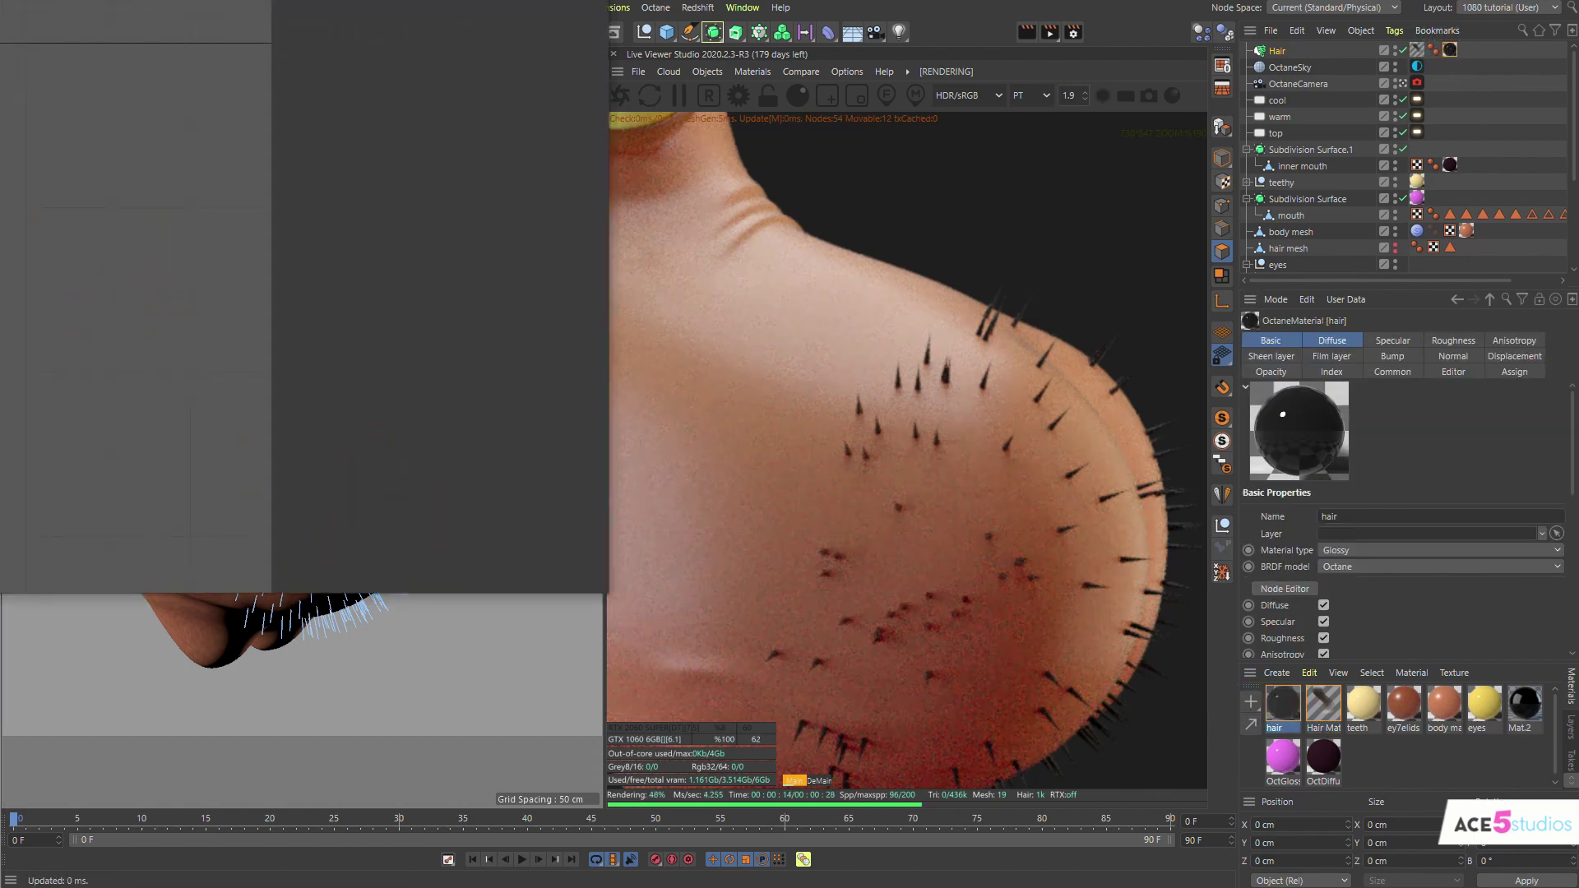
{"action": "left_click_drag", "start_coordinate": [196, 0], "coordinate": [684, 25]}
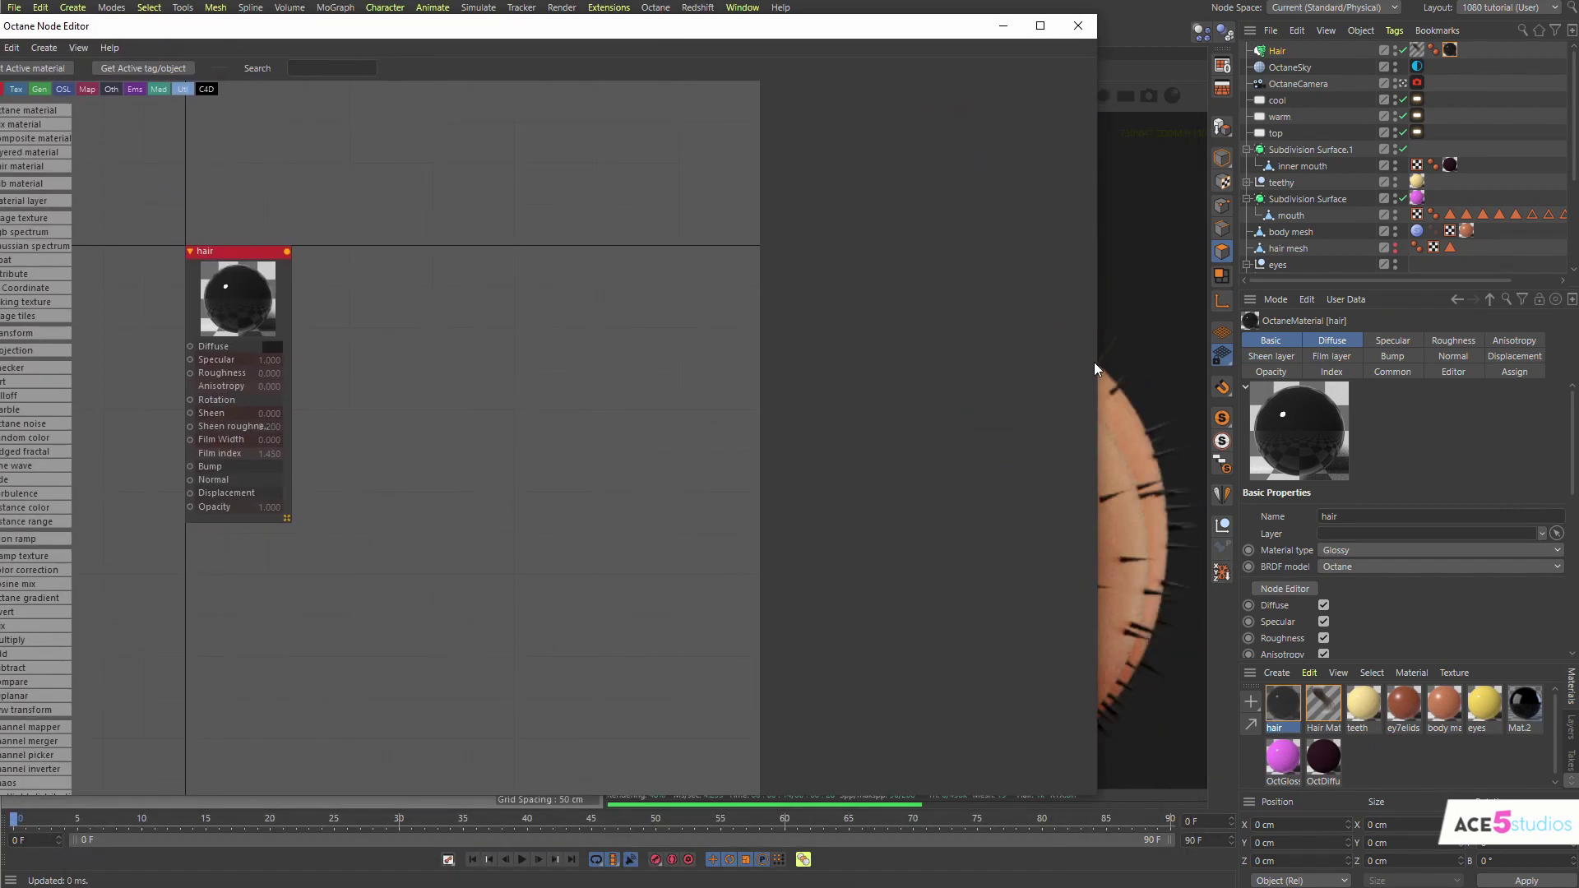
{"action": "left_click_drag", "start_coordinate": [1094, 361], "coordinate": [668, 313]}
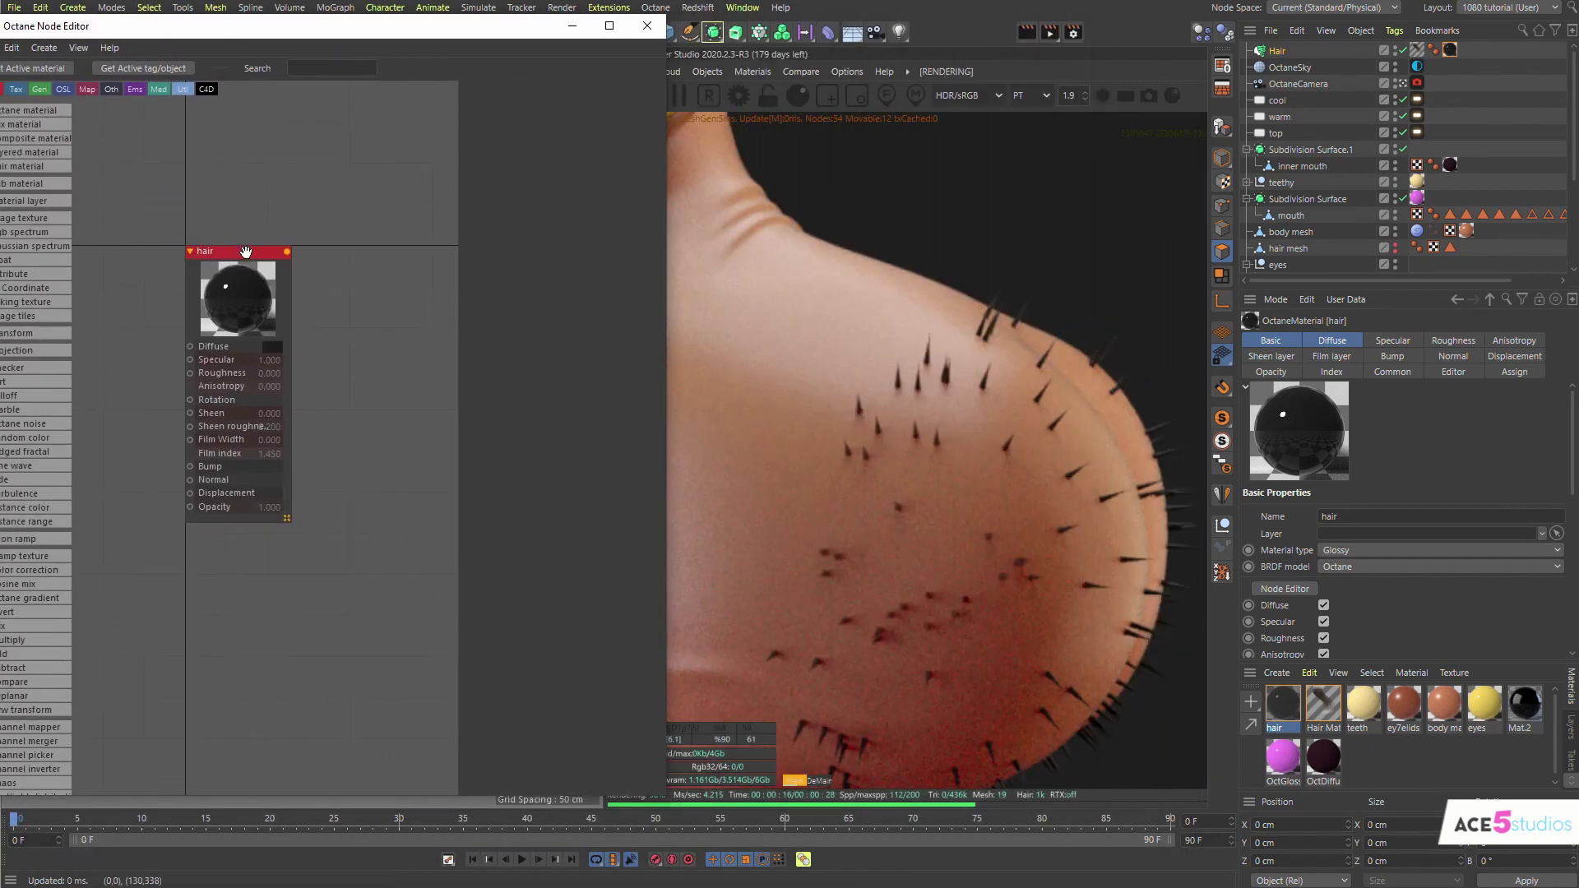
{"action": "left_click_drag", "start_coordinate": [245, 251], "coordinate": [367, 256]}
Add a W Coordinate node and connect it to the hair material's Diffuse, leaving space between the two nodes
{"action": "left_click", "coordinate": [337, 67]}
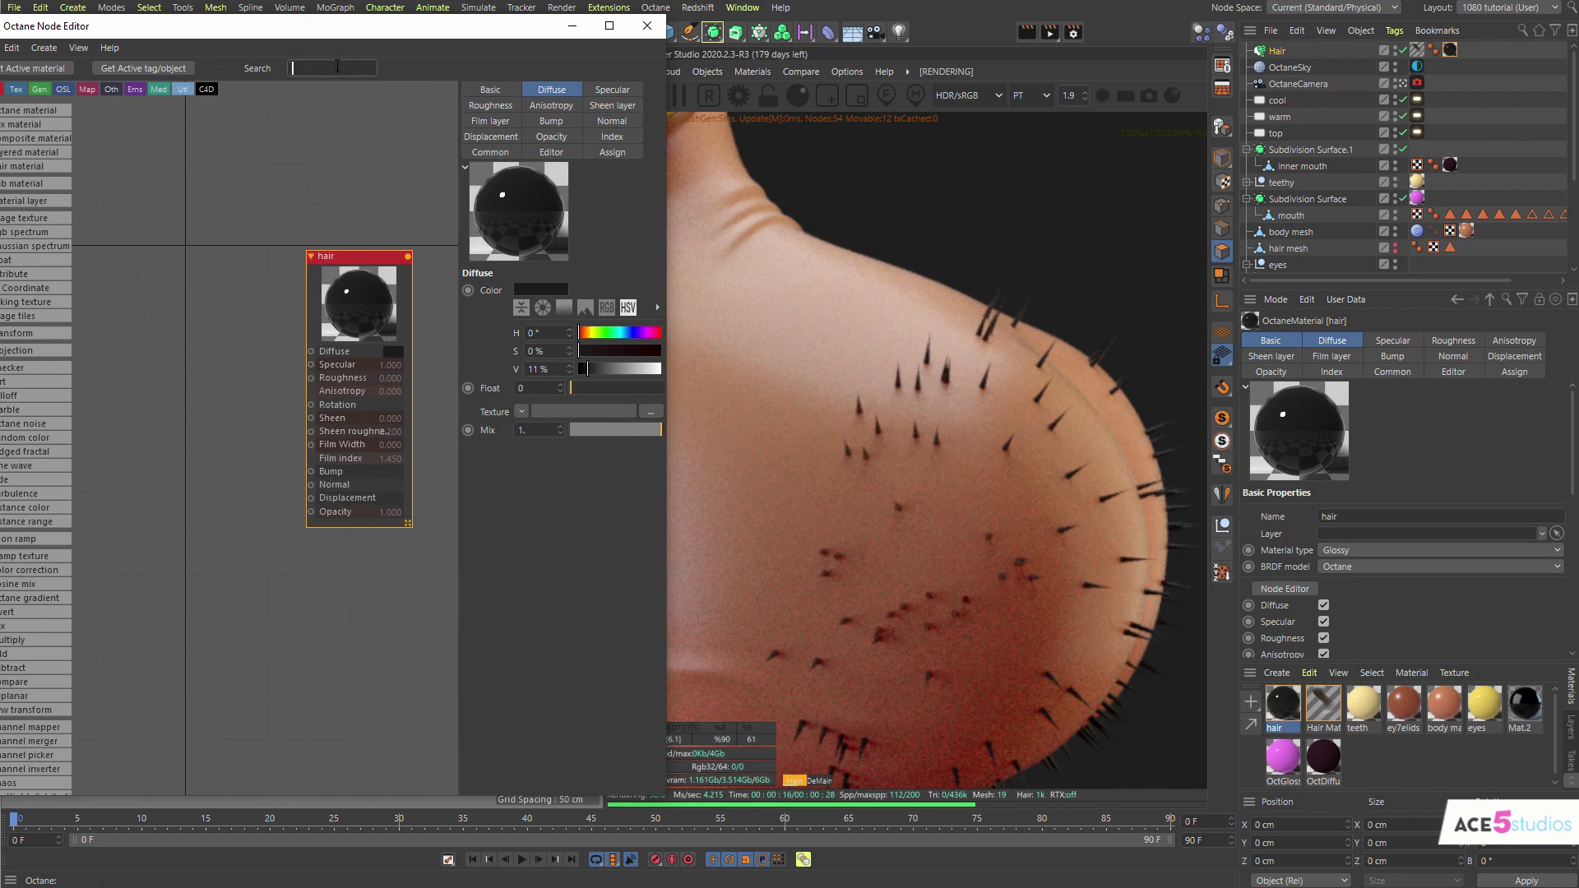
{"action": "type", "text": "w"}
{"action": "left_click_drag", "start_coordinate": [256, 41], "coordinate": [289, 42]}
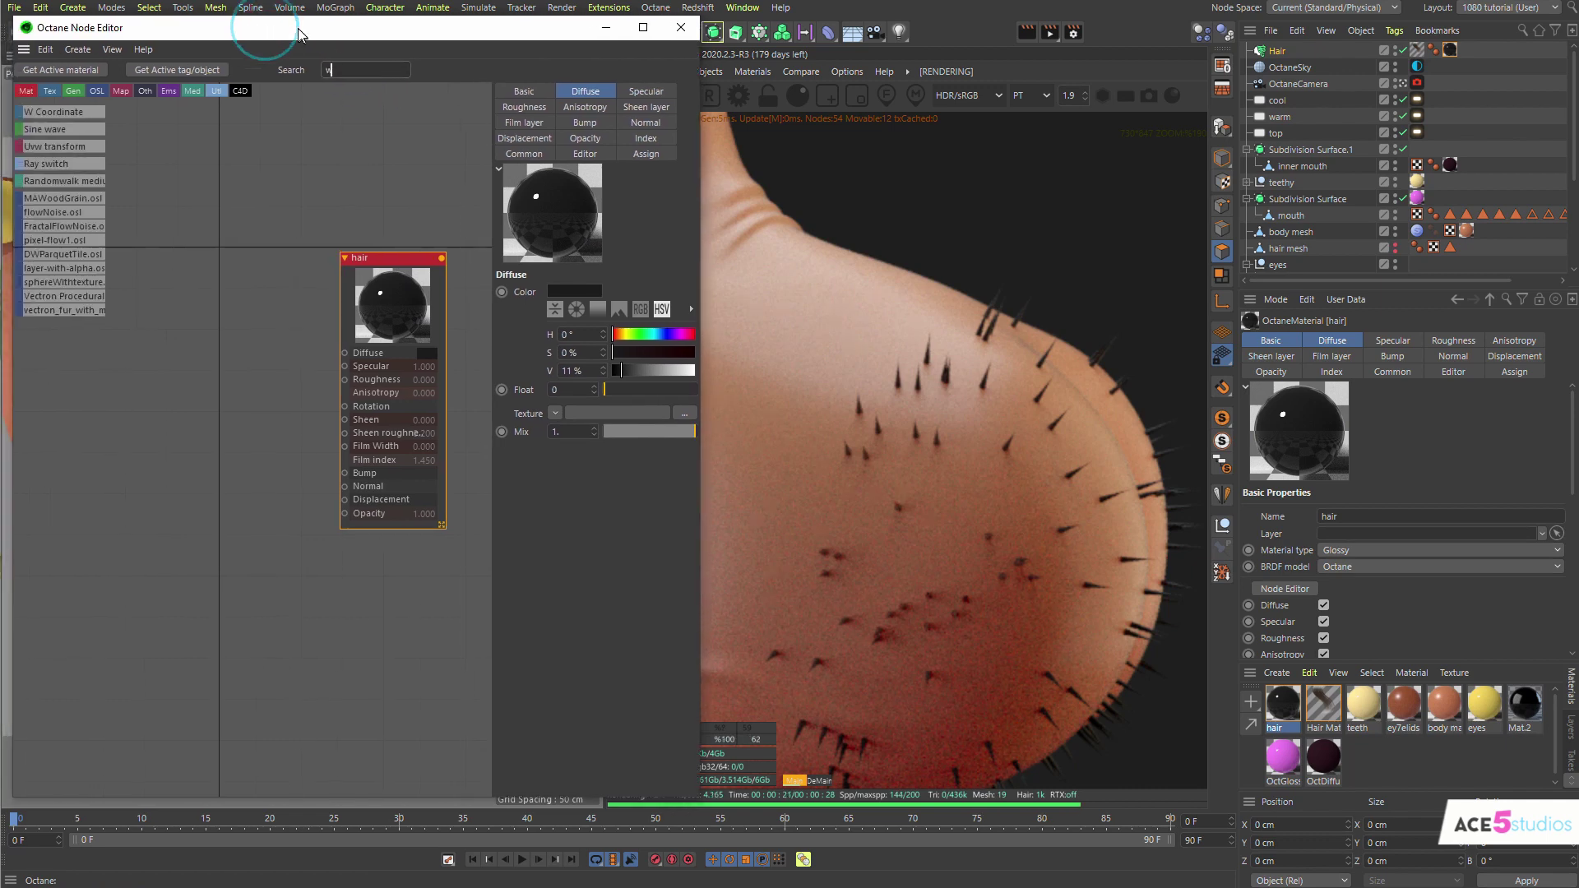
{"action": "left_click_drag", "start_coordinate": [59, 113], "coordinate": [345, 353]}
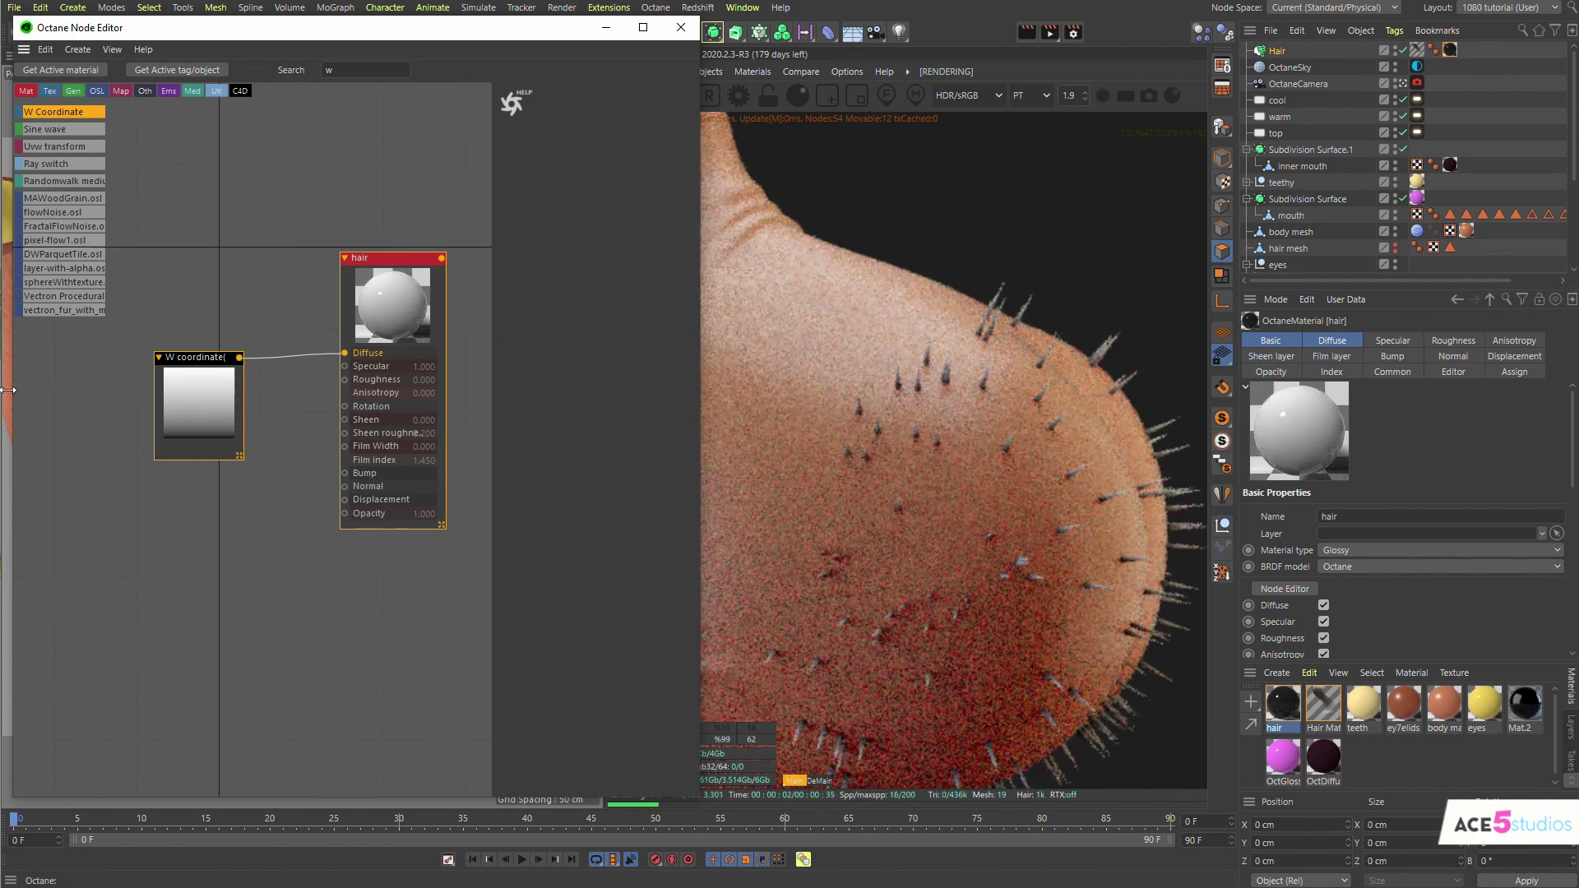
{"action": "left_click_drag", "start_coordinate": [220, 356], "coordinate": [156, 356]}
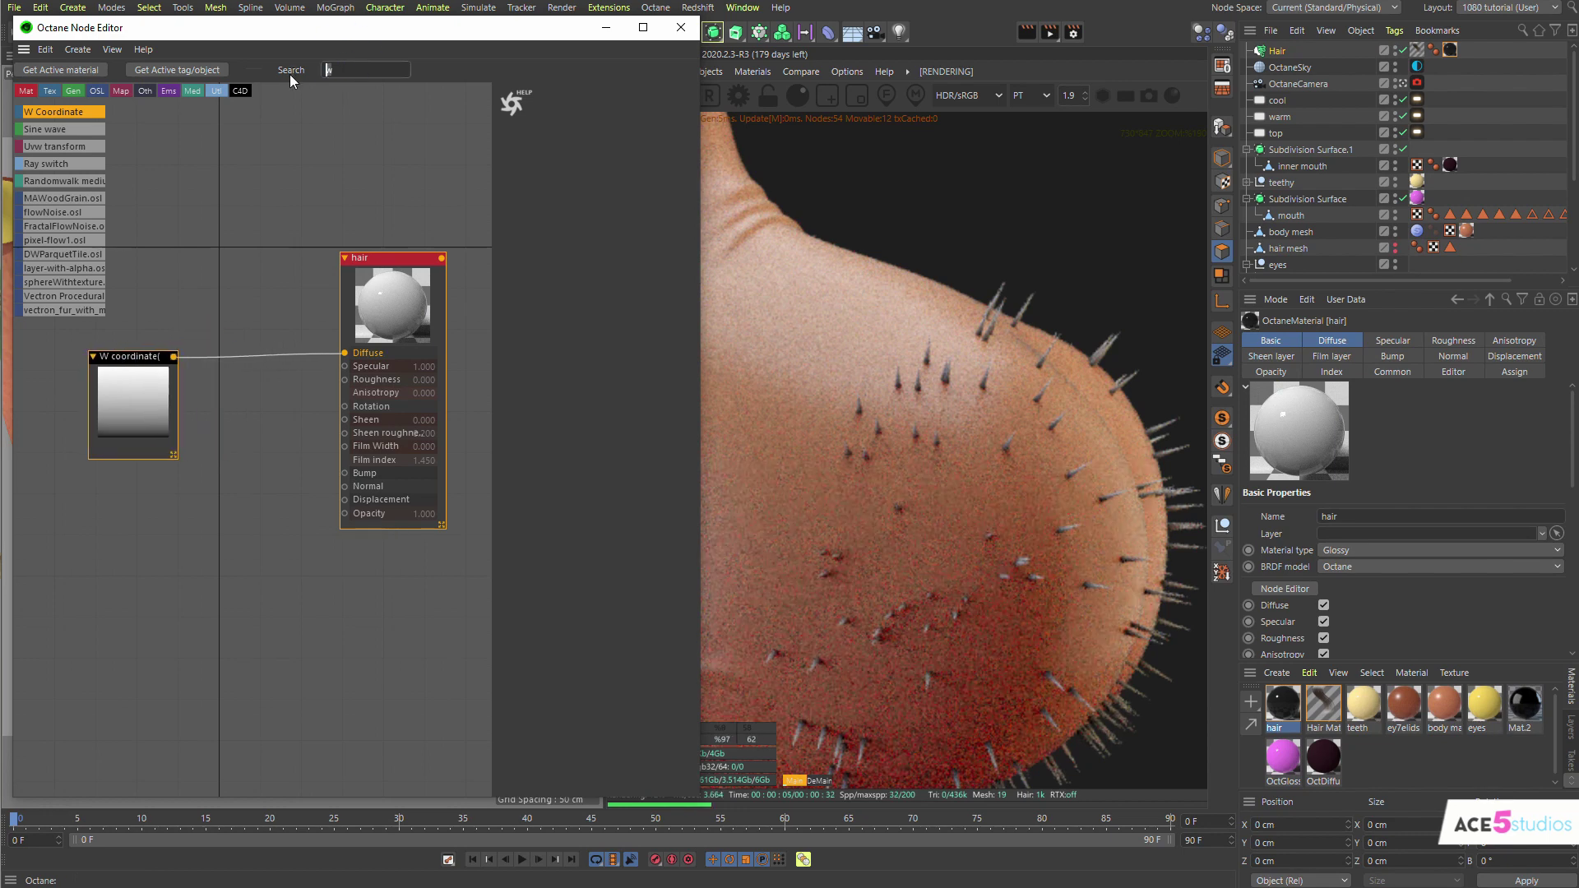
Insert an Octane gradient between the W Coordinate and Diffuse, and bring its white knot close to the black one
{"action": "type", "text": "grad"}
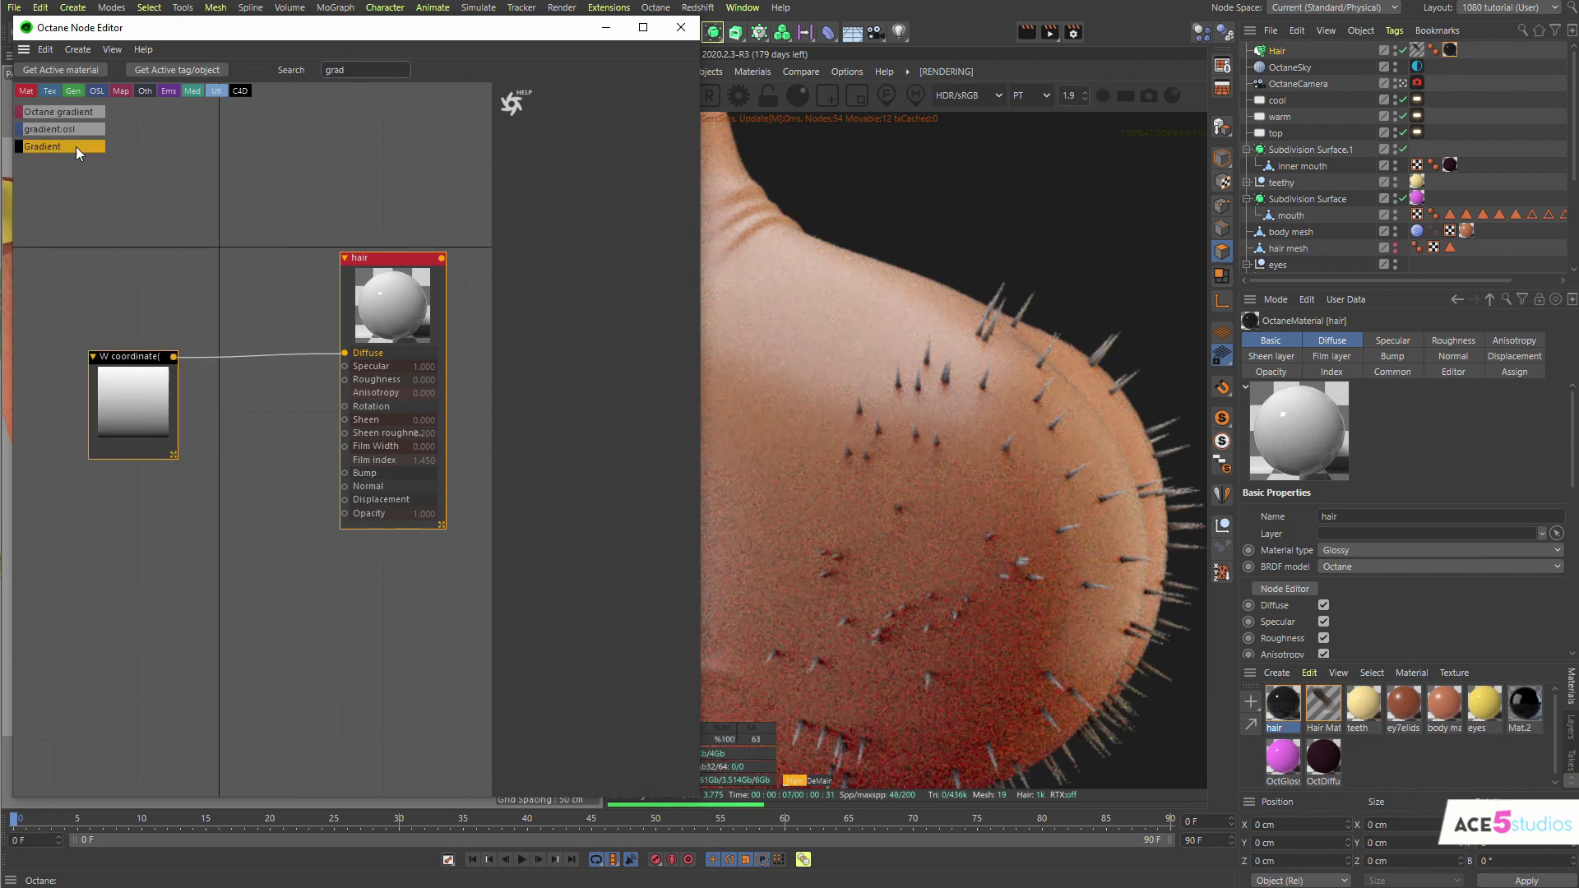
{"action": "left_click_drag", "start_coordinate": [264, 355], "coordinate": [257, 355]}
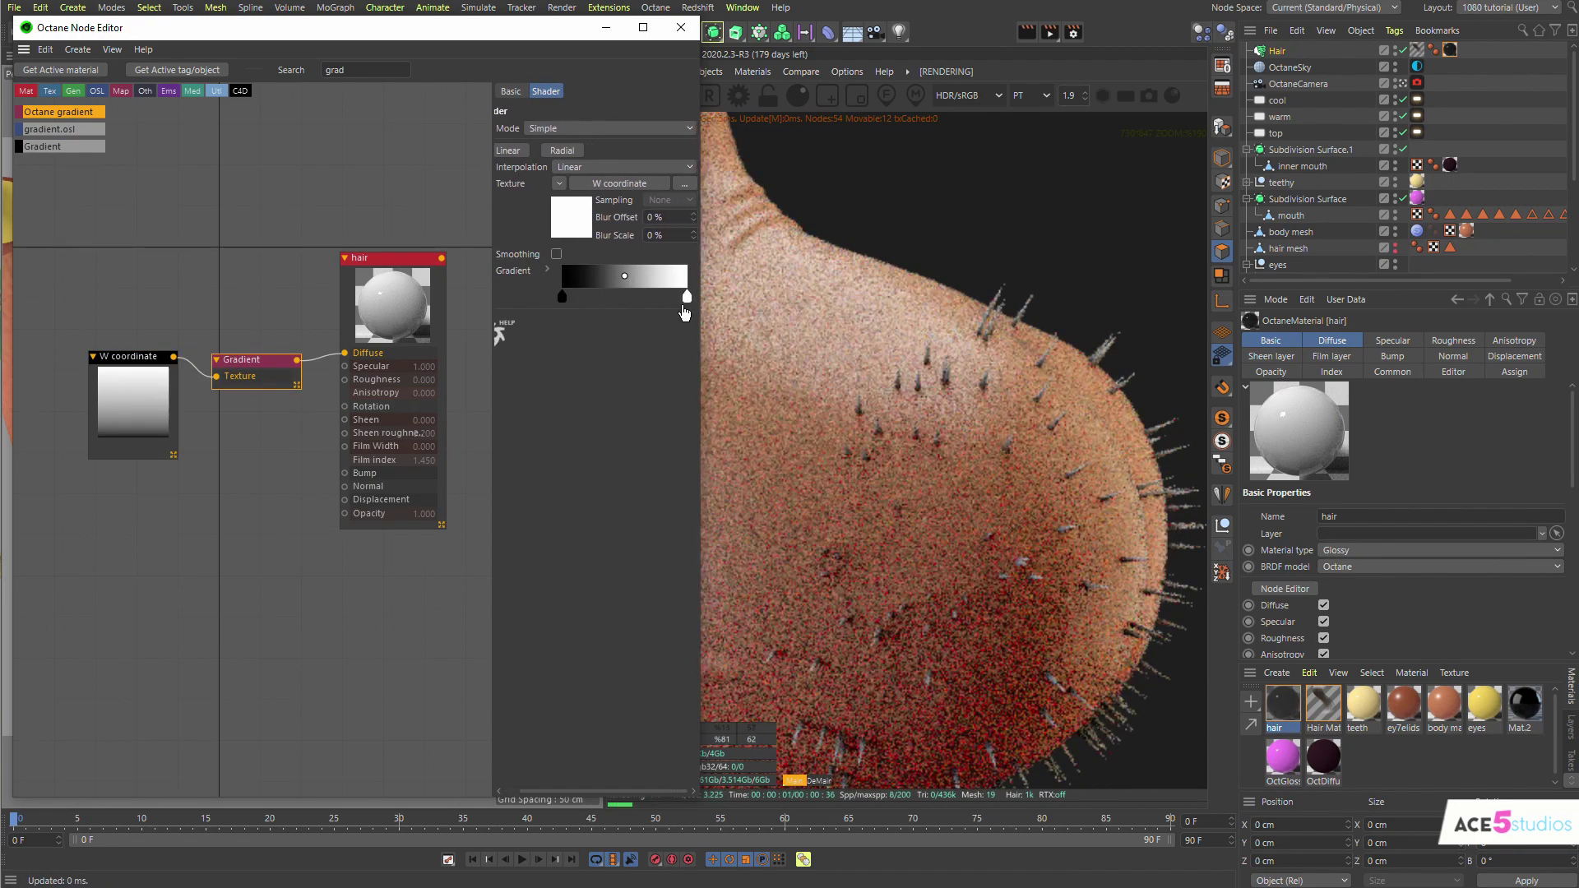
{"action": "left_click_drag", "start_coordinate": [682, 296], "coordinate": [564, 298]}
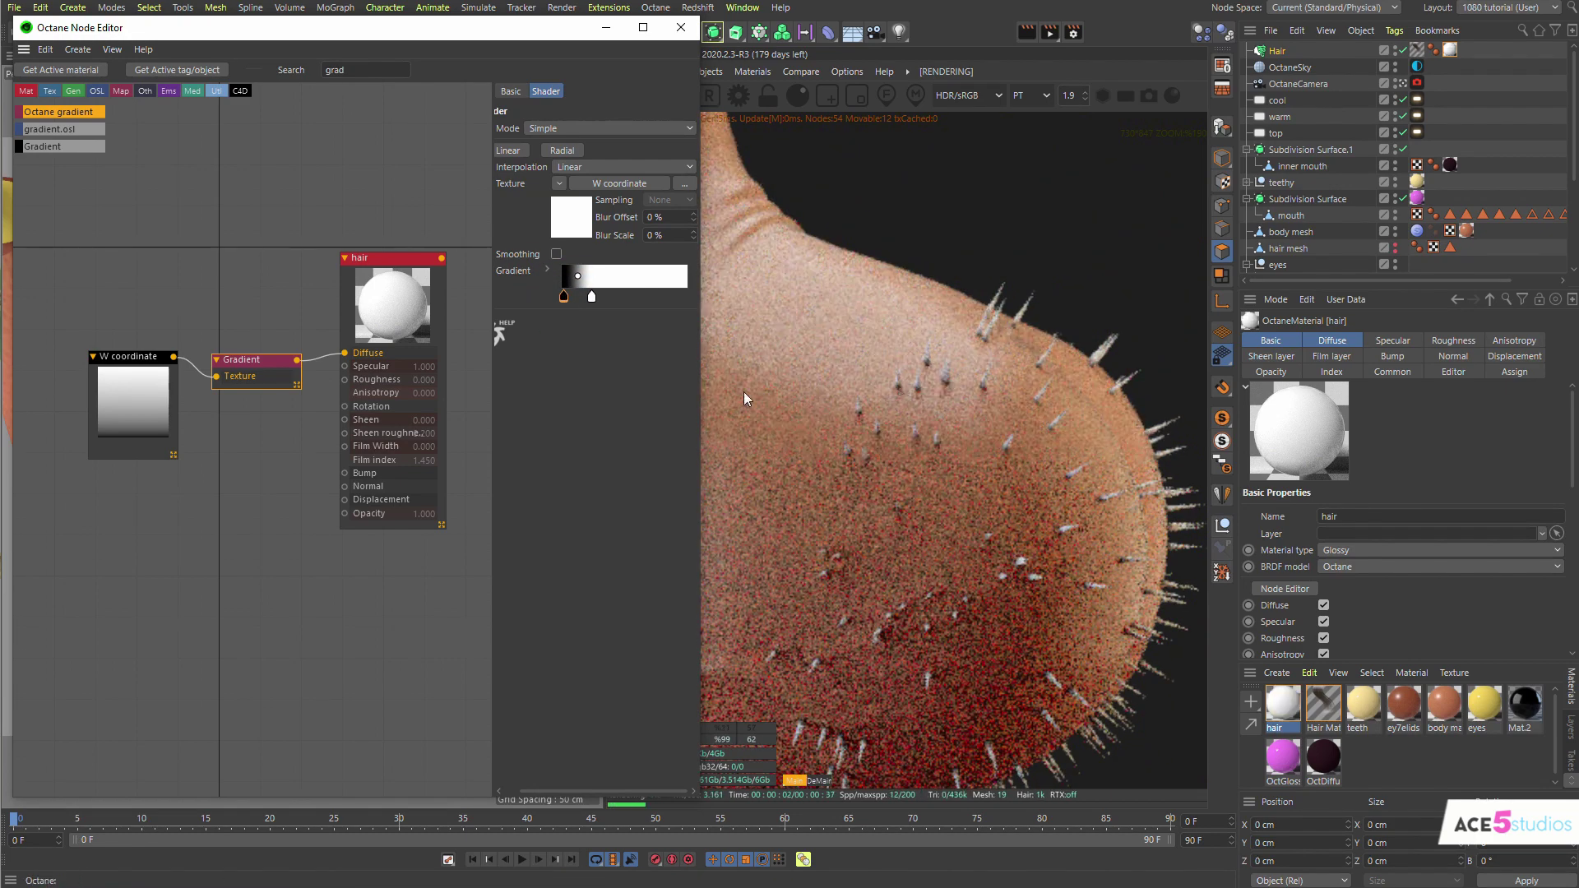
{"action": "left_click", "coordinate": [590, 298]}
{"action": "left_click", "coordinate": [612, 298]}
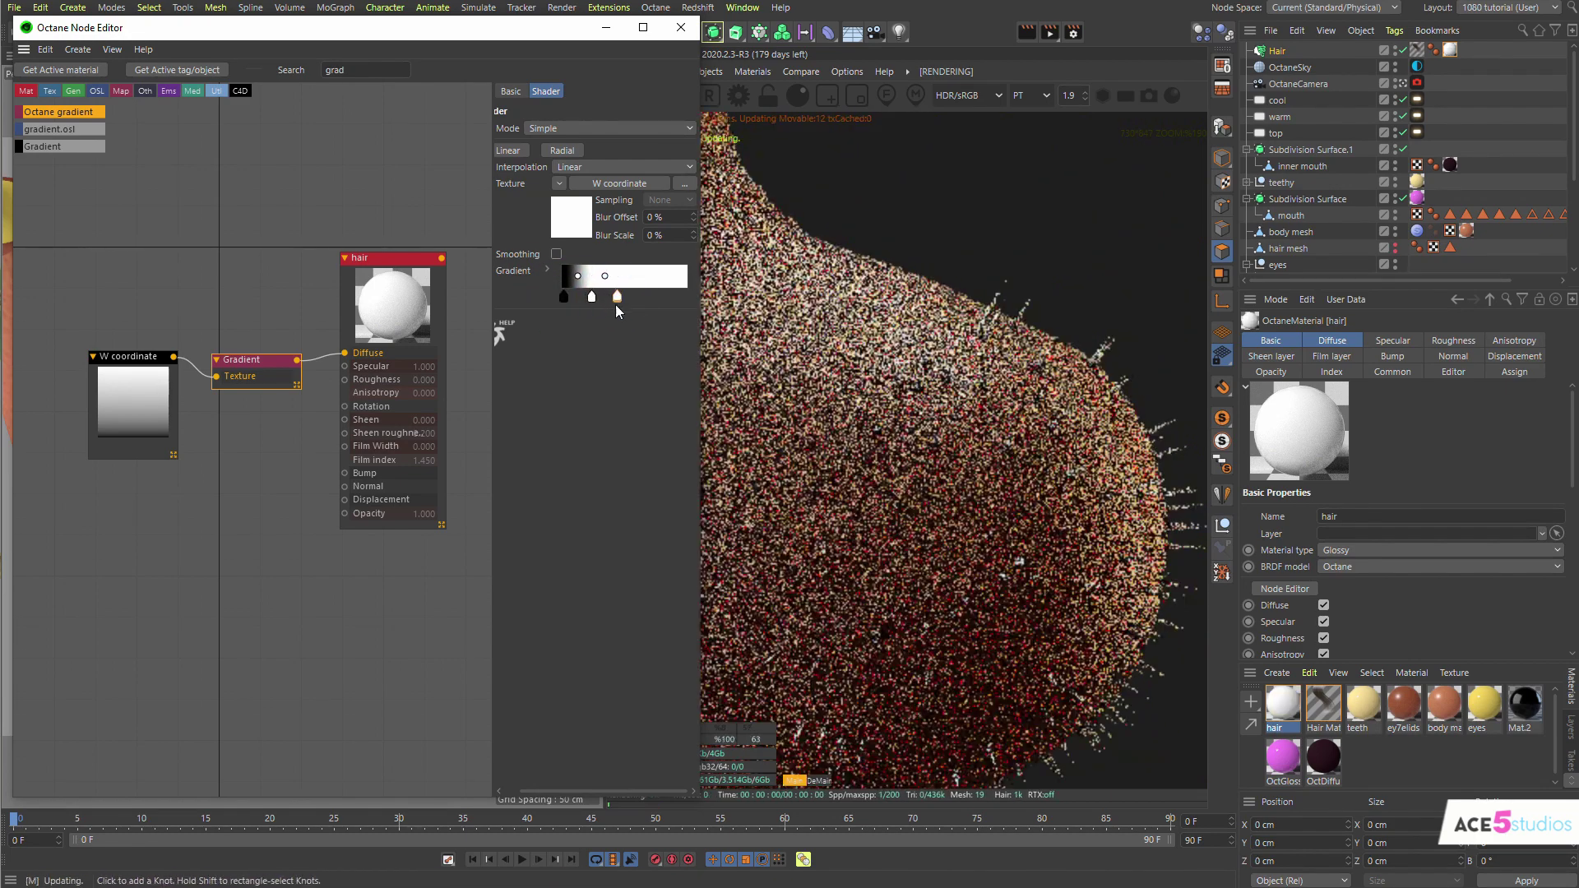
{"action": "left_click_drag", "start_coordinate": [613, 299], "coordinate": [620, 396]}
Try shifting the gradient's black and white knots together toward the middle, and bring them back to the start
{"action": "left_click", "coordinate": [565, 302]}
{"action": "left_click", "coordinate": [593, 301], "text": "shift"}
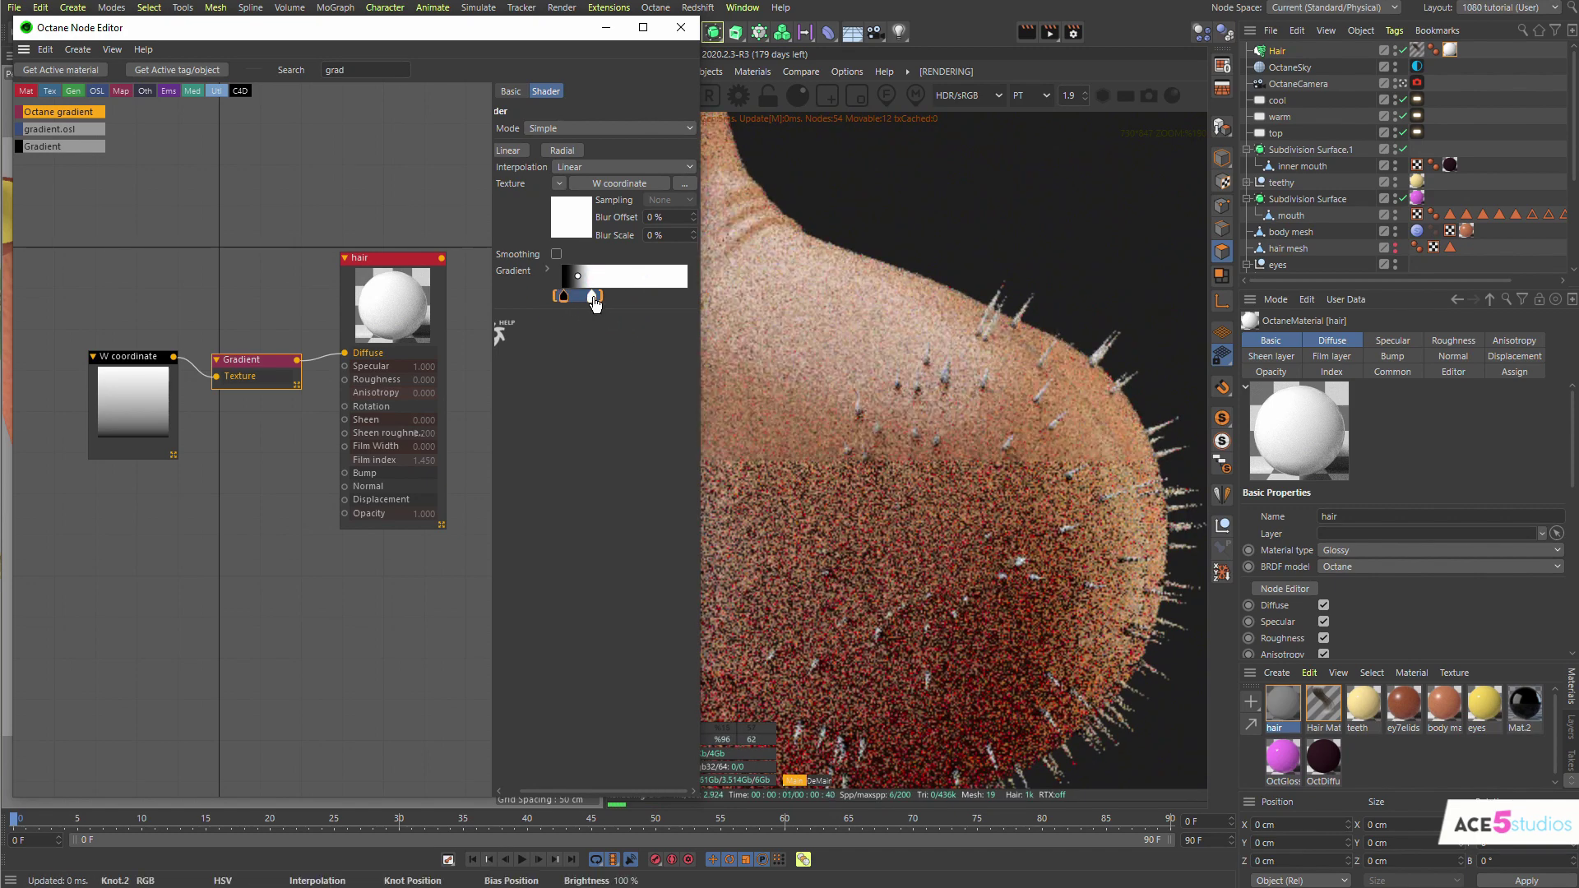
{"action": "left_click_drag", "start_coordinate": [593, 301], "coordinate": [628, 305]}
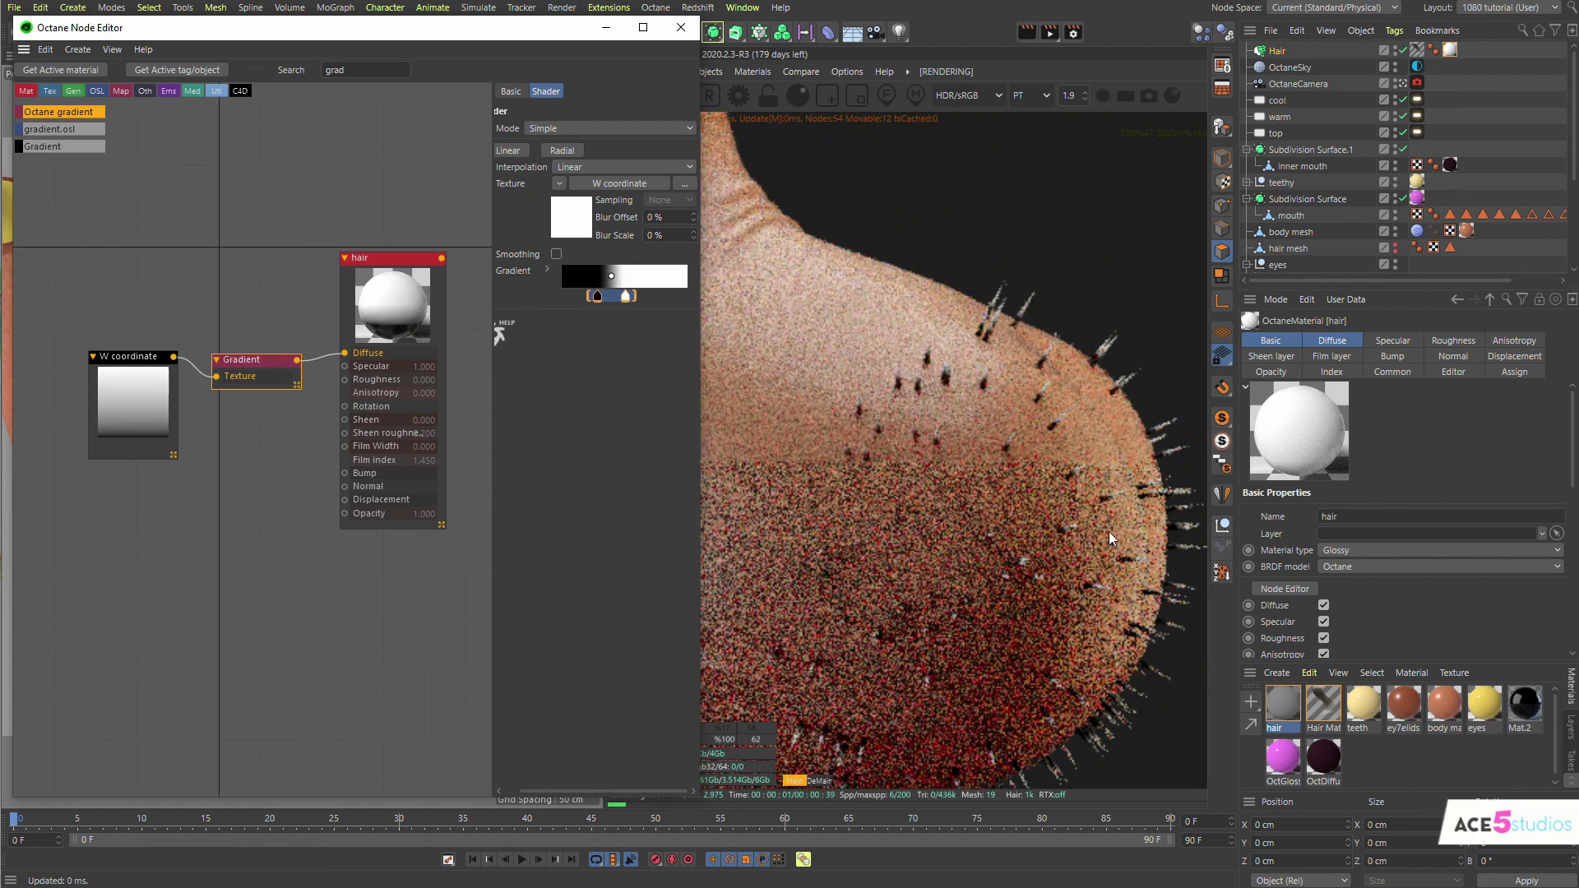
{"action": "left_click_drag", "start_coordinate": [612, 299], "coordinate": [576, 299]}
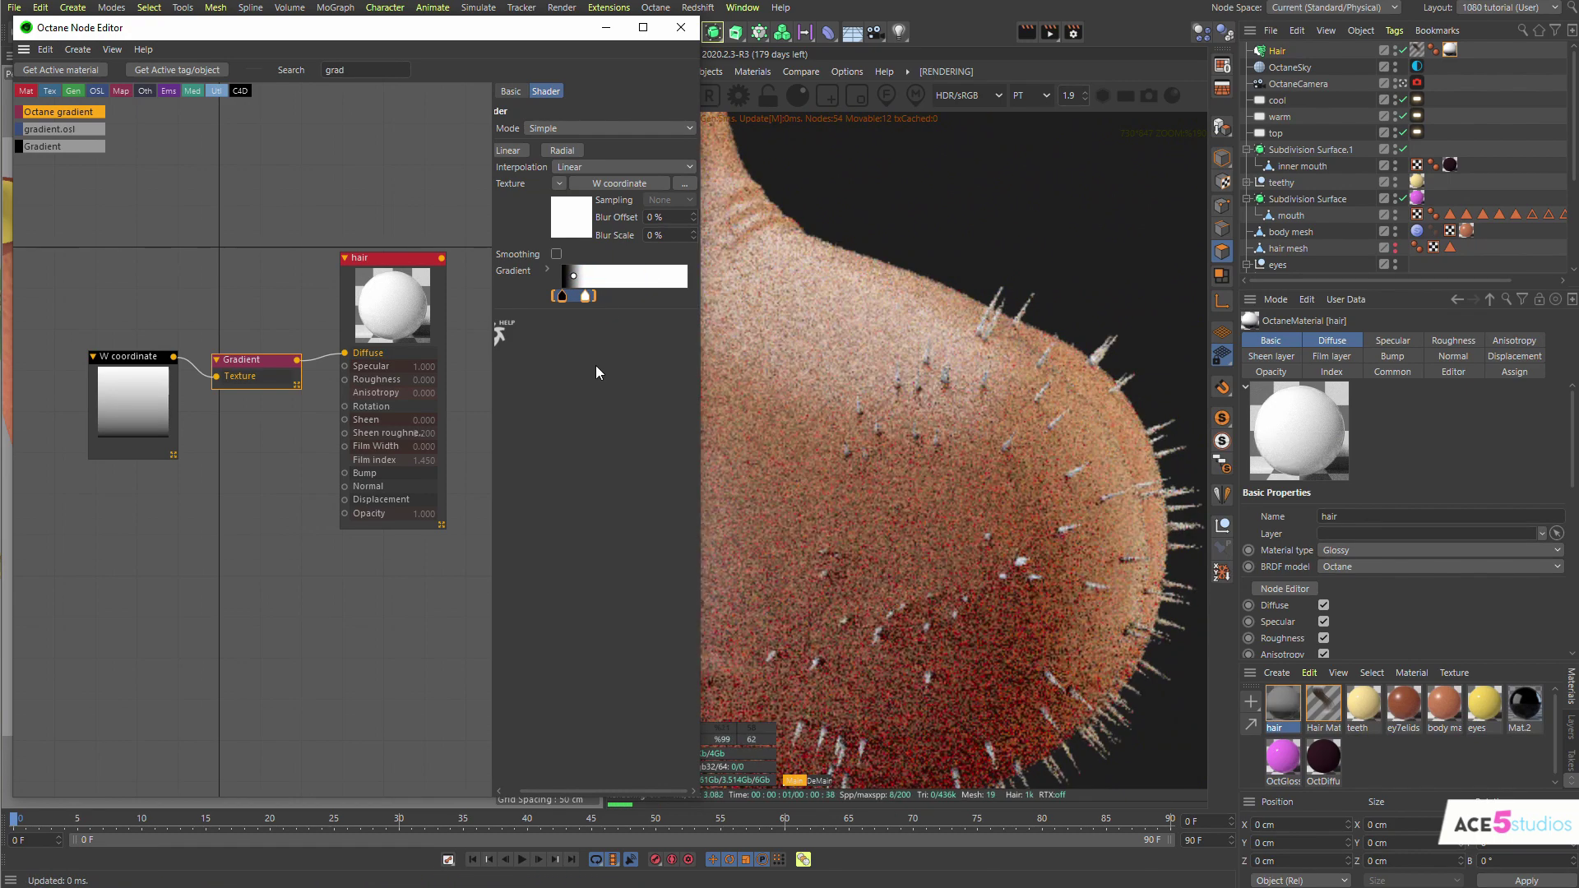
Move only the gradient's white knot to a position of about 26 %
{"action": "left_click", "coordinate": [603, 298]}
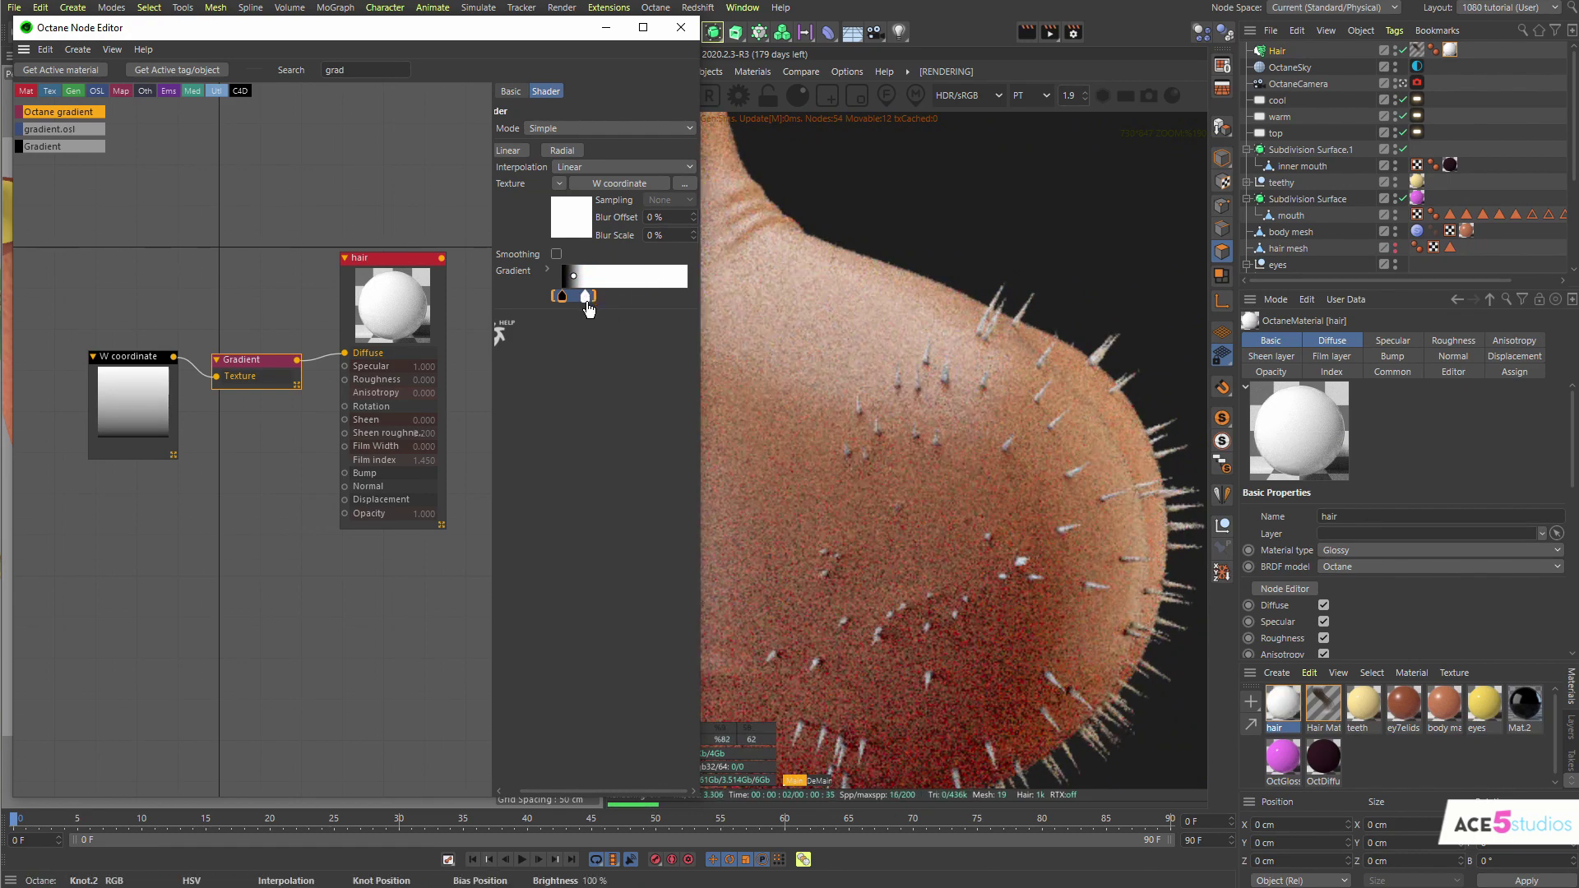
{"action": "key", "text": "Delete"}
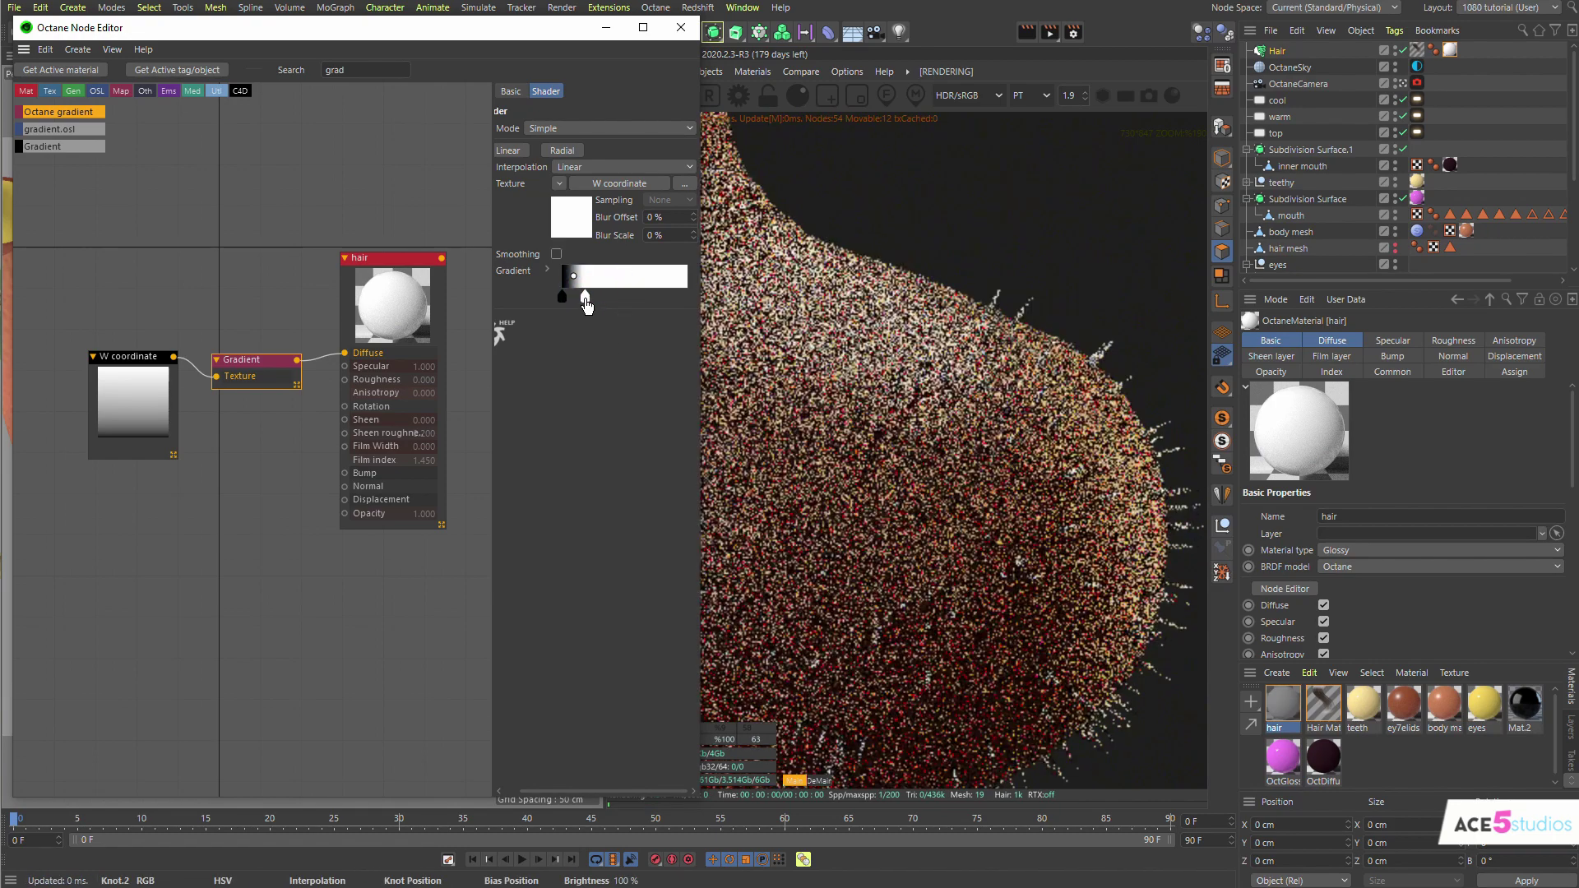
{"action": "left_click_drag", "start_coordinate": [586, 300], "coordinate": [596, 301]}
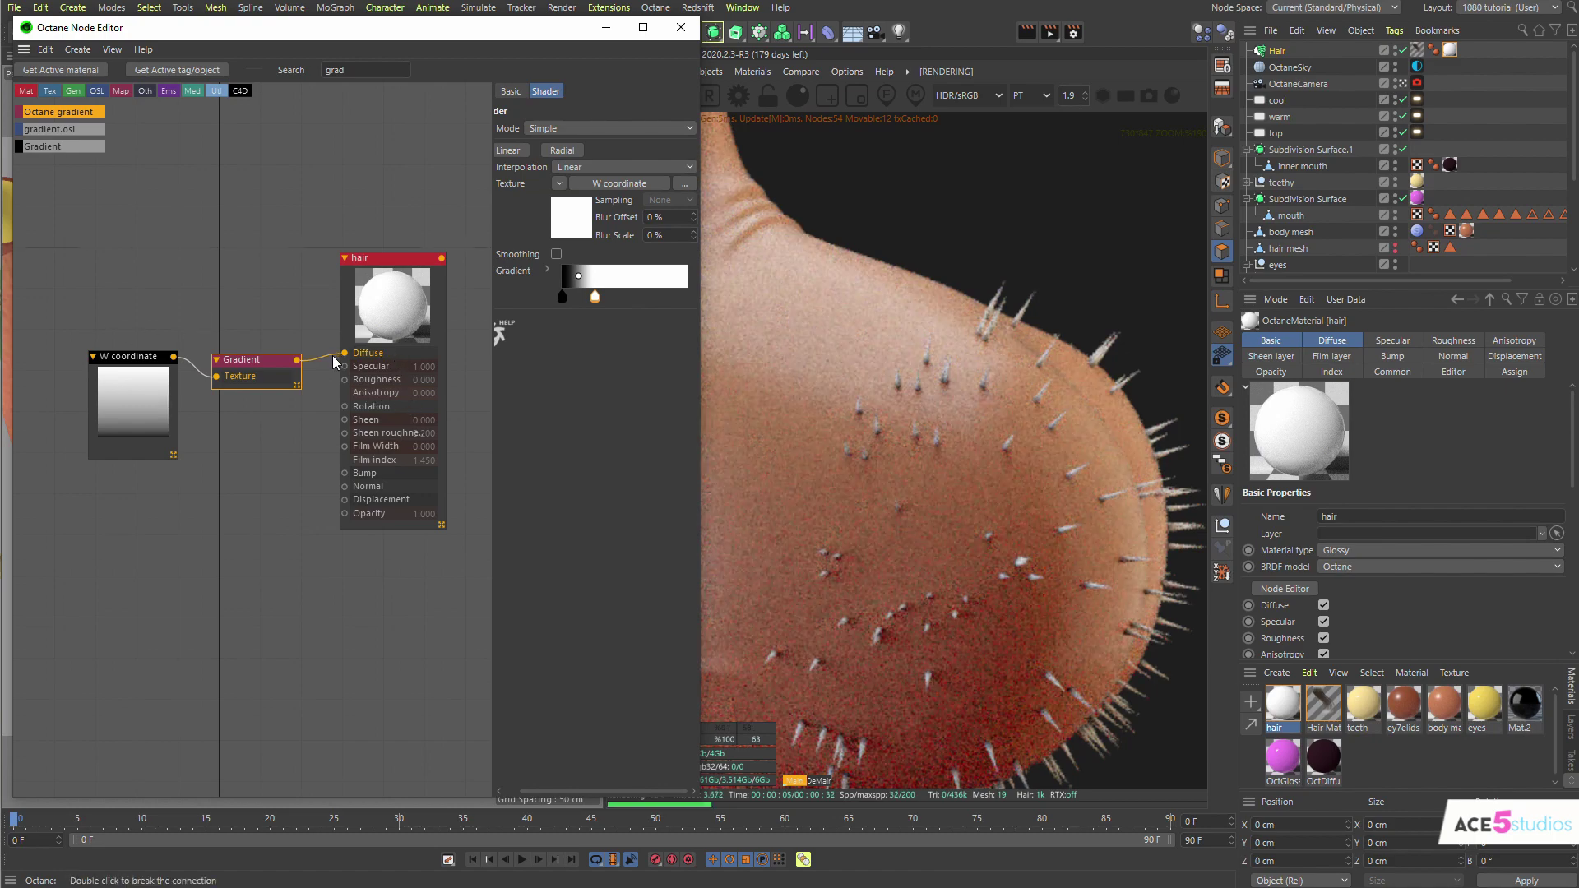
Reconnect the gradient from Diffuse to the hair material's Opacity and move its white knot to about 40 %
{"action": "left_click_drag", "start_coordinate": [346, 354], "coordinate": [346, 514]}
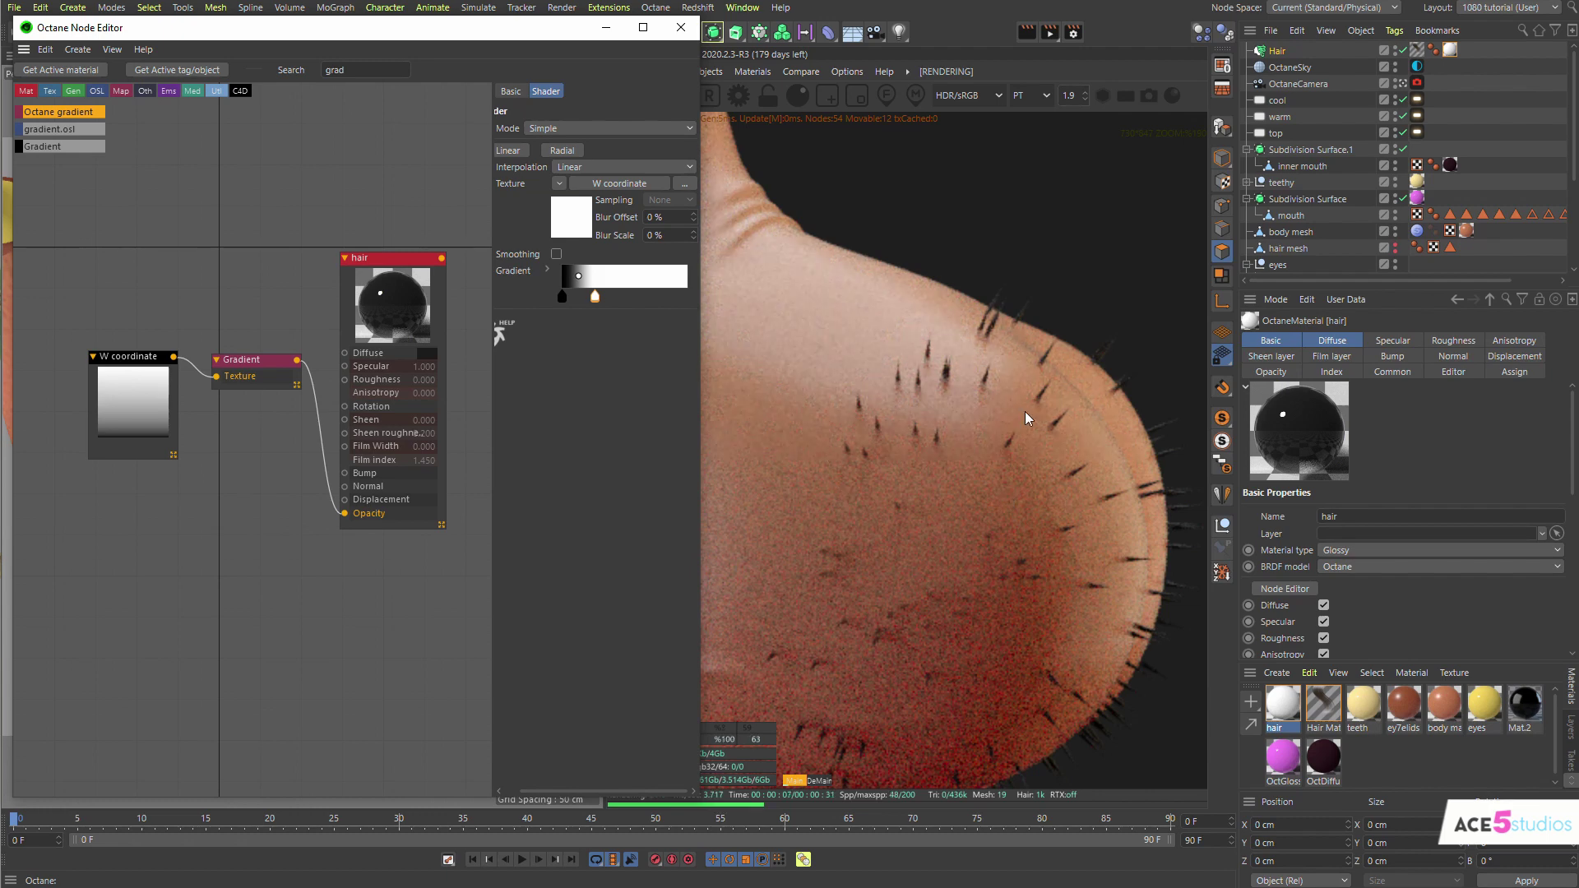
{"action": "mouse_move", "coordinate": [593, 297]}
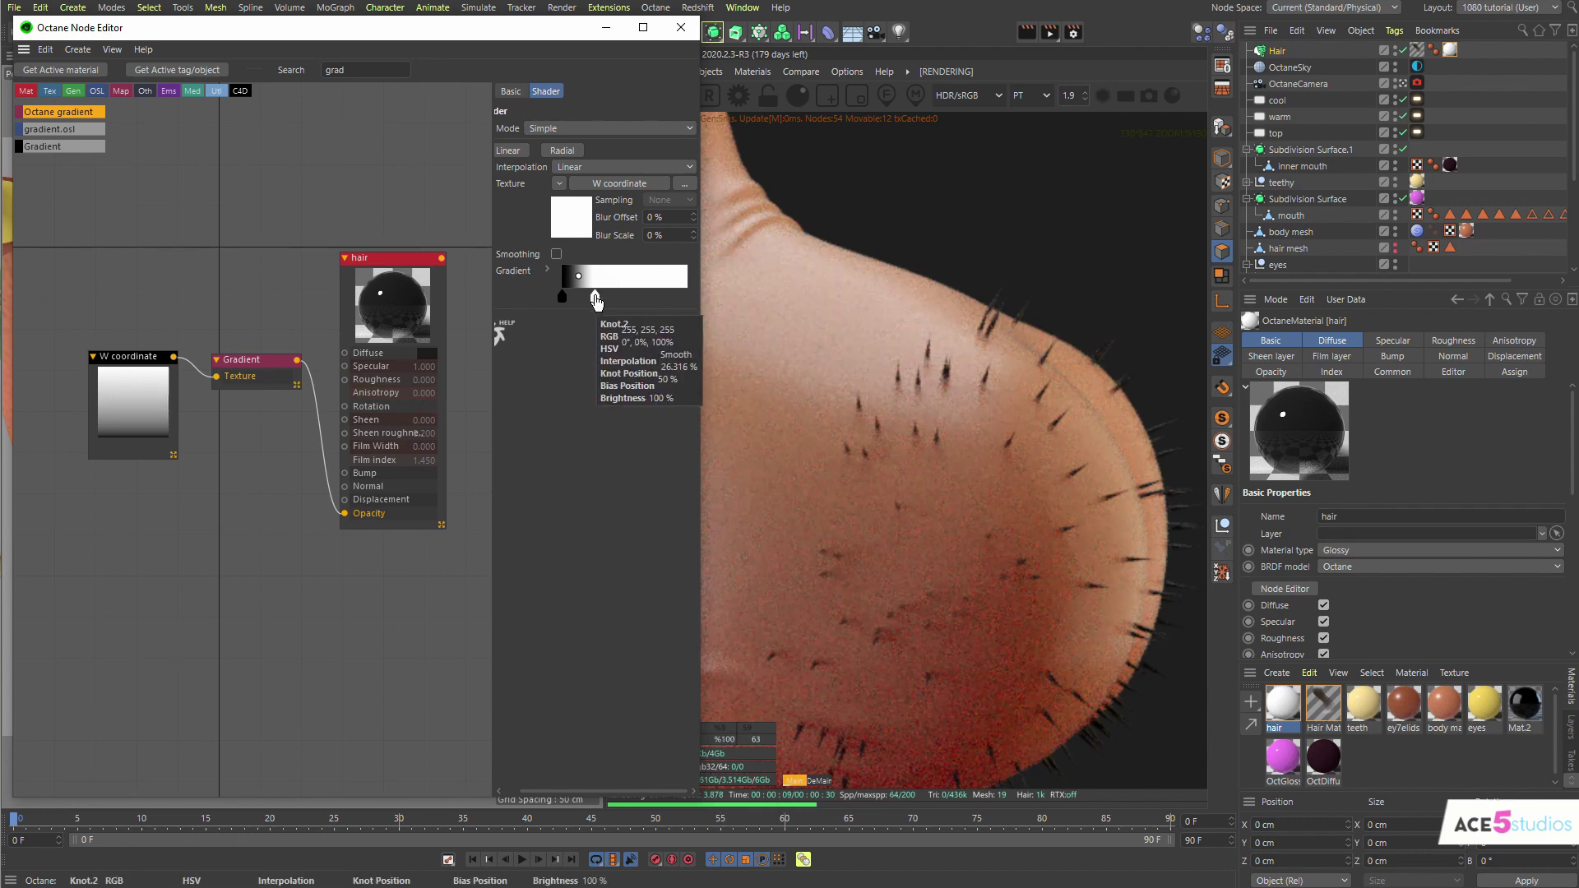
{"action": "left_click_drag", "start_coordinate": [597, 301], "coordinate": [611, 298]}
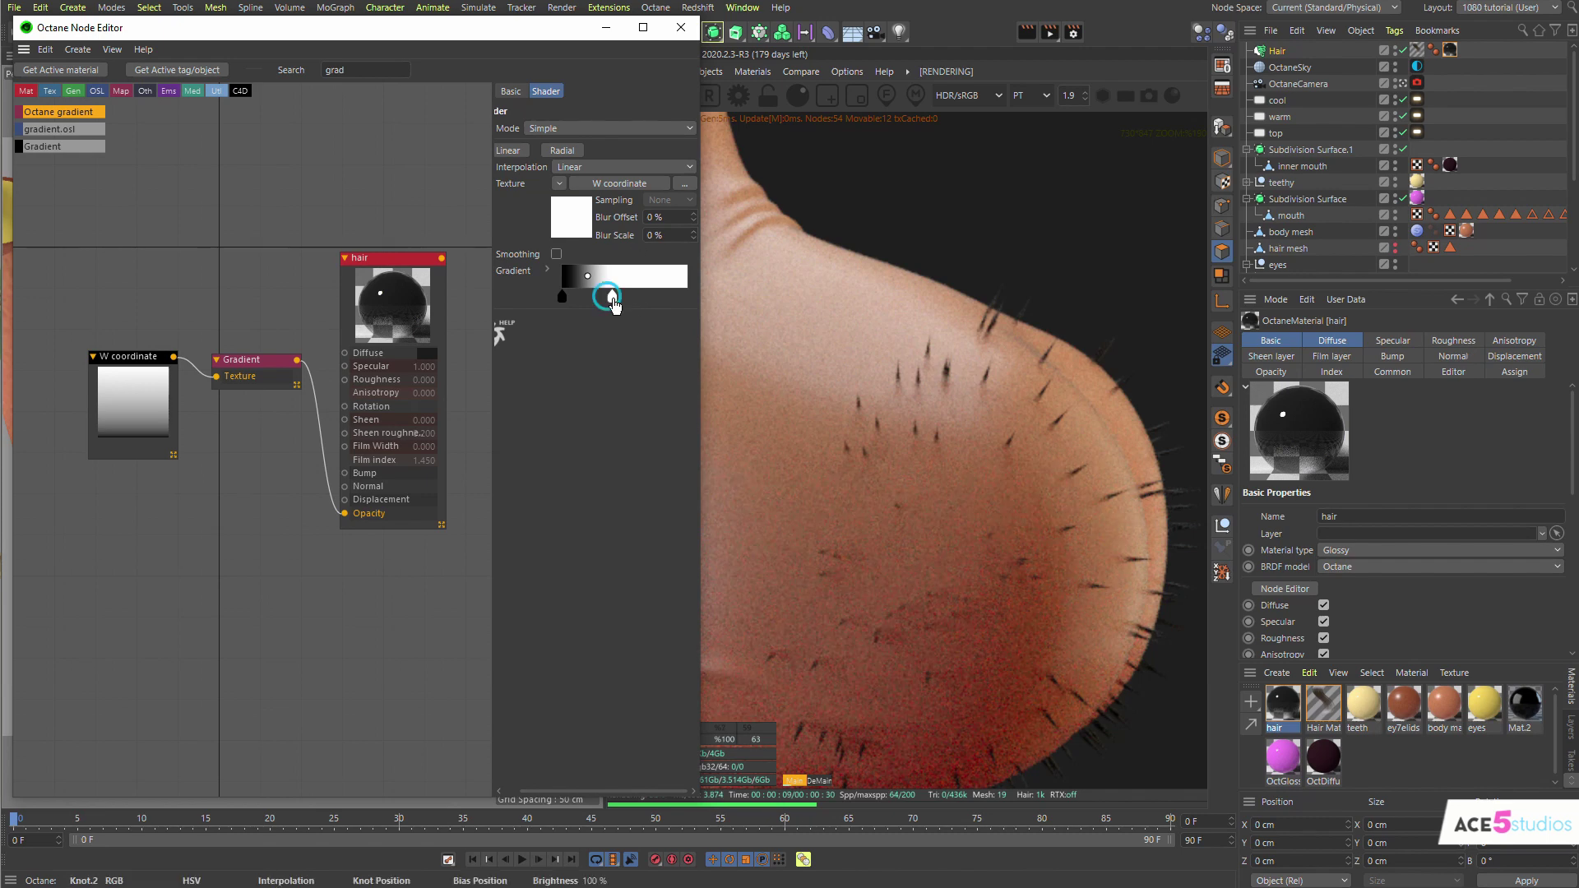
Expand the gradient's settings and lower the white knot's brightness value V to 90 %
{"action": "left_click", "coordinate": [547, 268]}
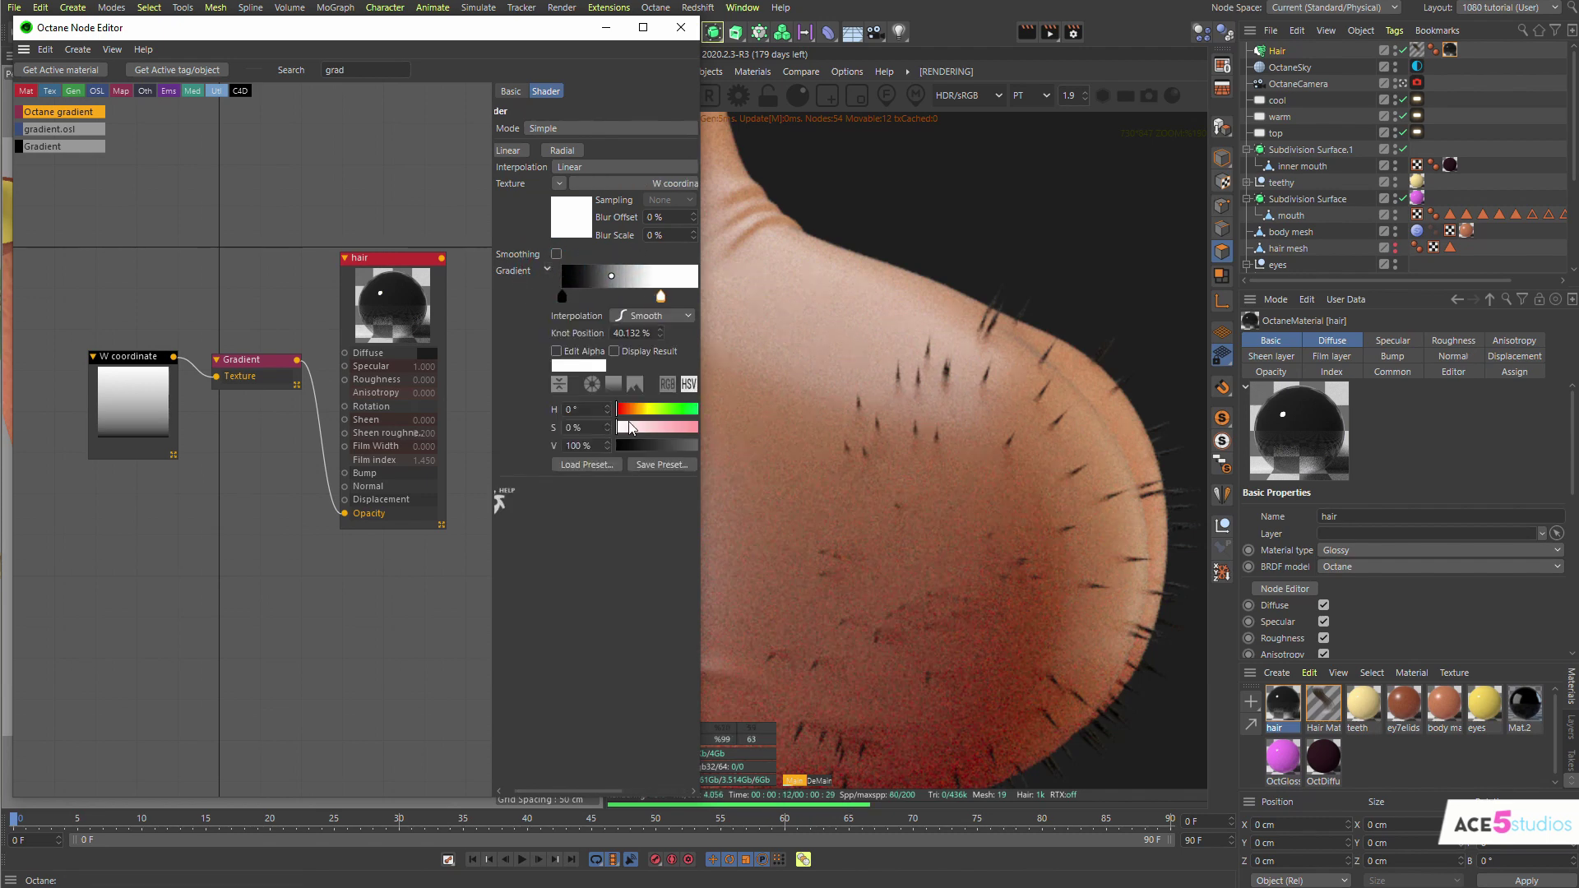
{"action": "middle_click_drag", "start_coordinate": [660, 500], "coordinate": [531, 510]}
{"action": "left_click_drag", "start_coordinate": [668, 449], "coordinate": [651, 449]}
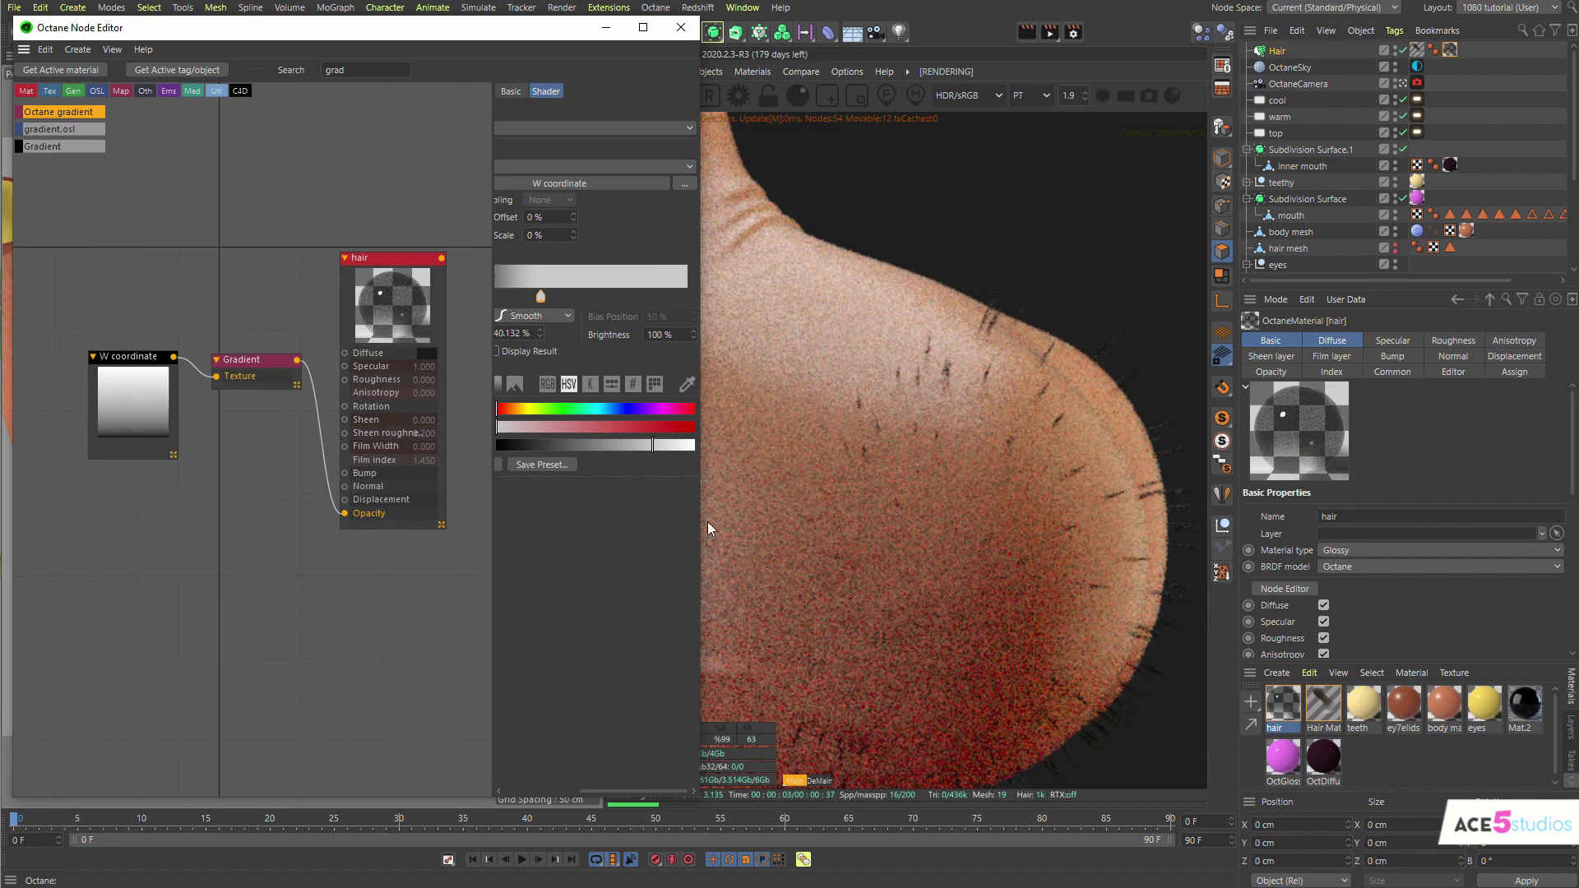
{"action": "left_click_drag", "start_coordinate": [660, 449], "coordinate": [674, 448]}
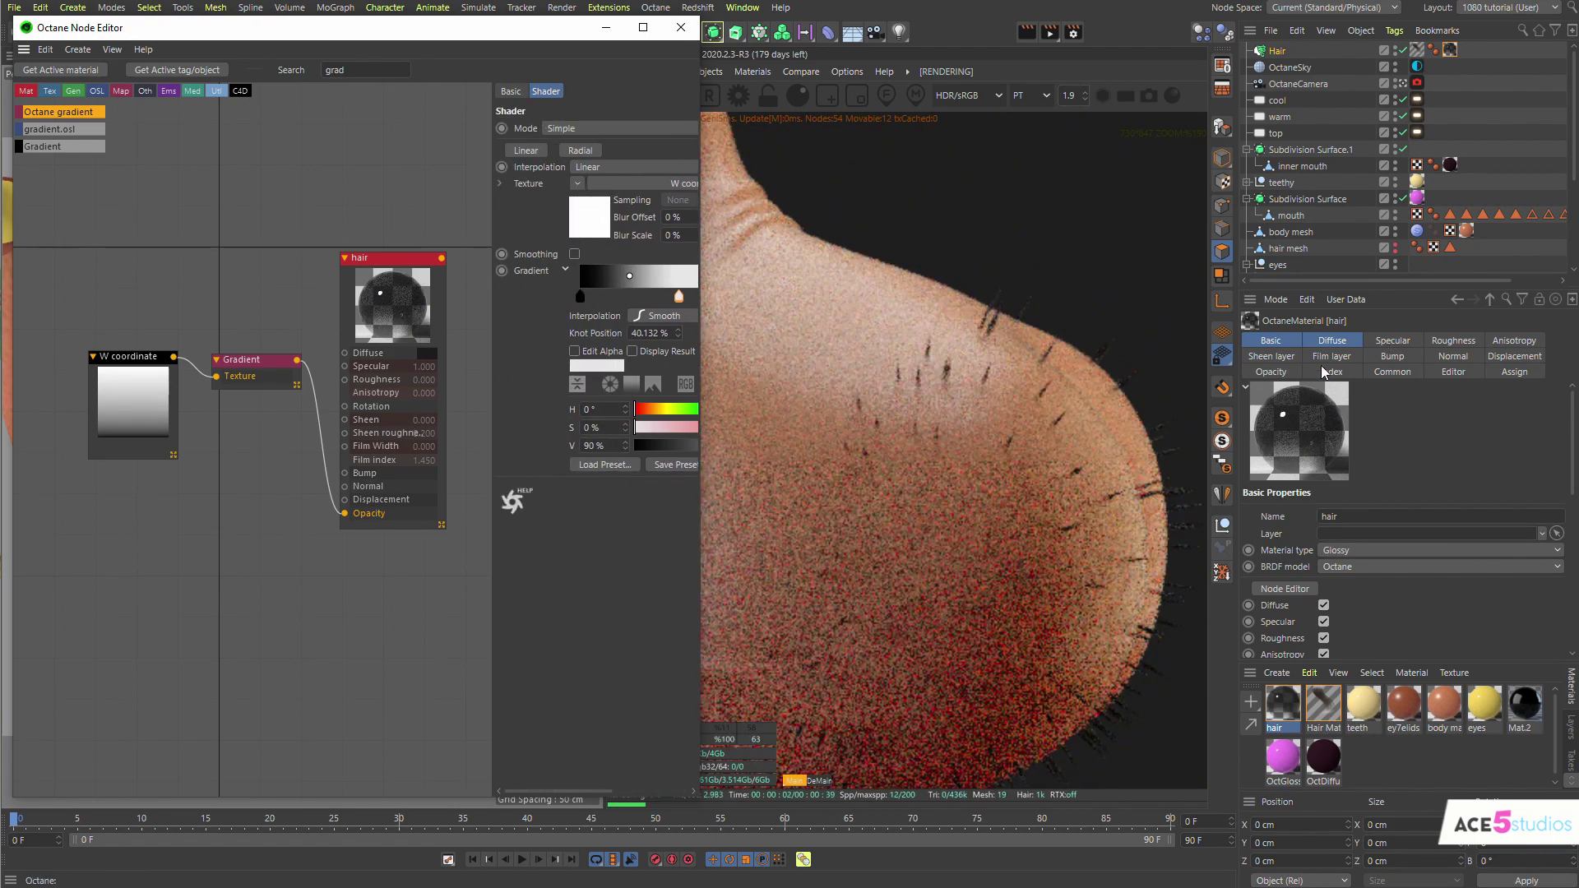
Re-enable the Curl, Kink and Frizz channels on Hair Mat and show the whole creature in the live render
{"action": "left_click", "coordinate": [1417, 51]}
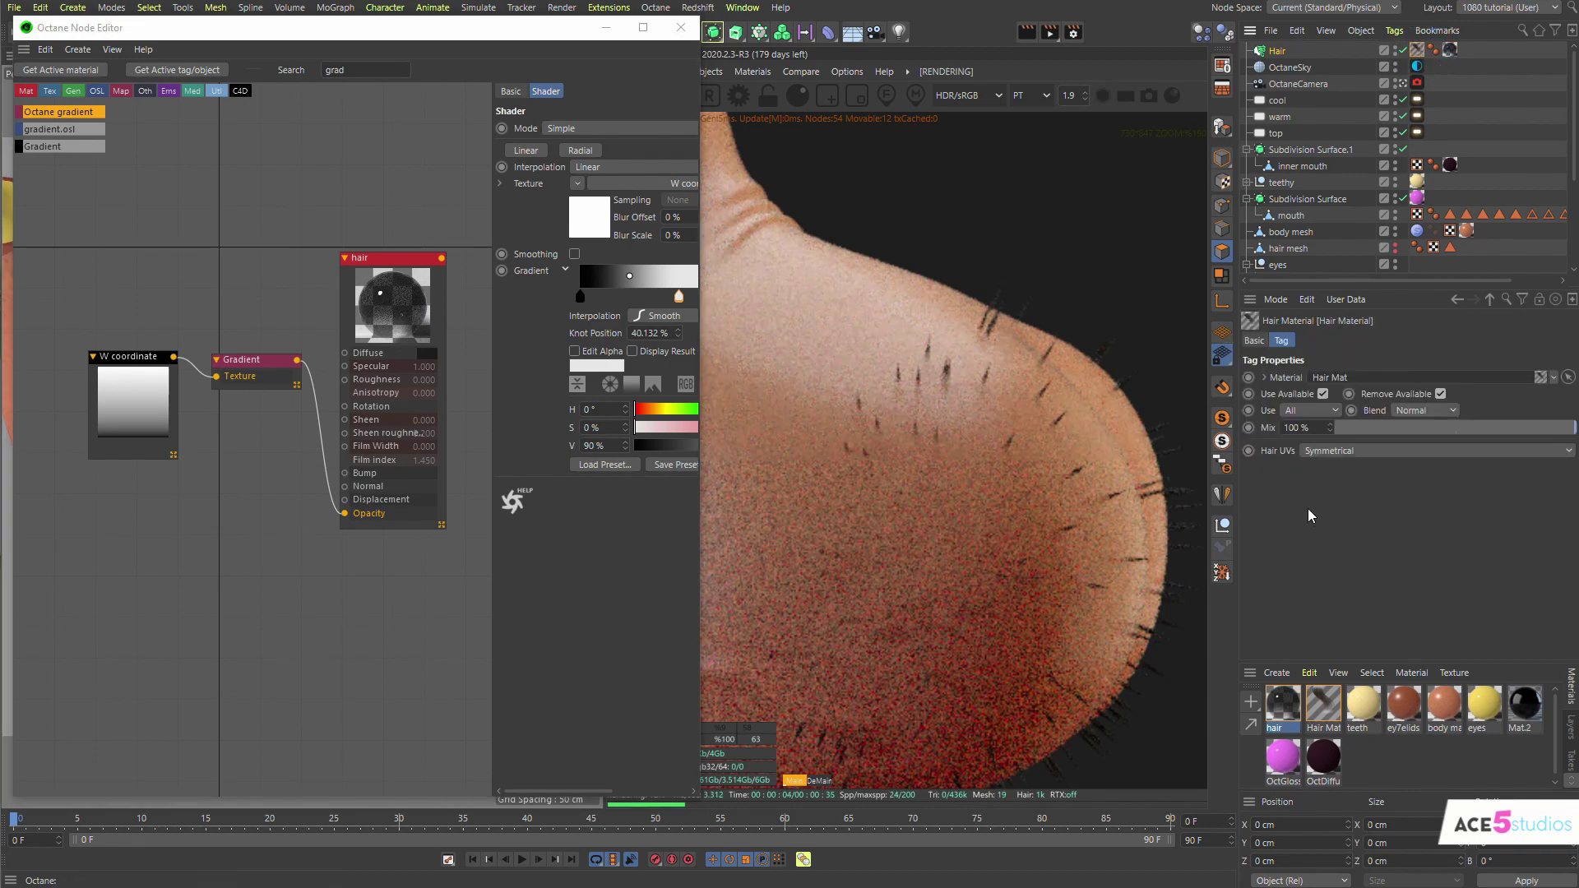
{"action": "left_click", "coordinate": [1323, 705]}
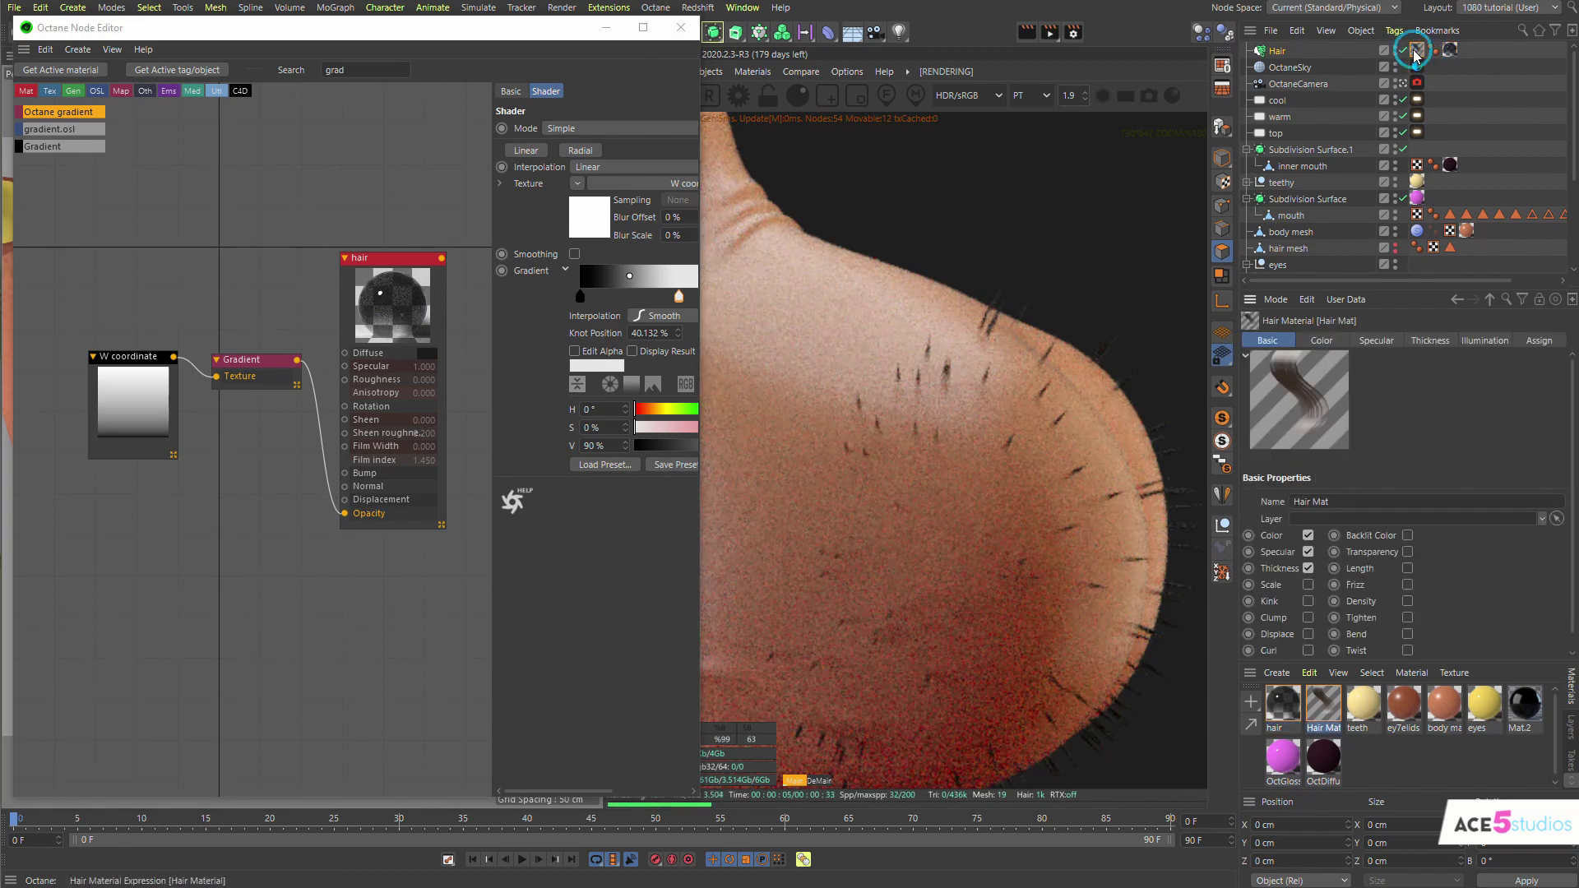
{"action": "left_click", "coordinate": [1308, 650]}
{"action": "left_click", "coordinate": [1308, 617]}
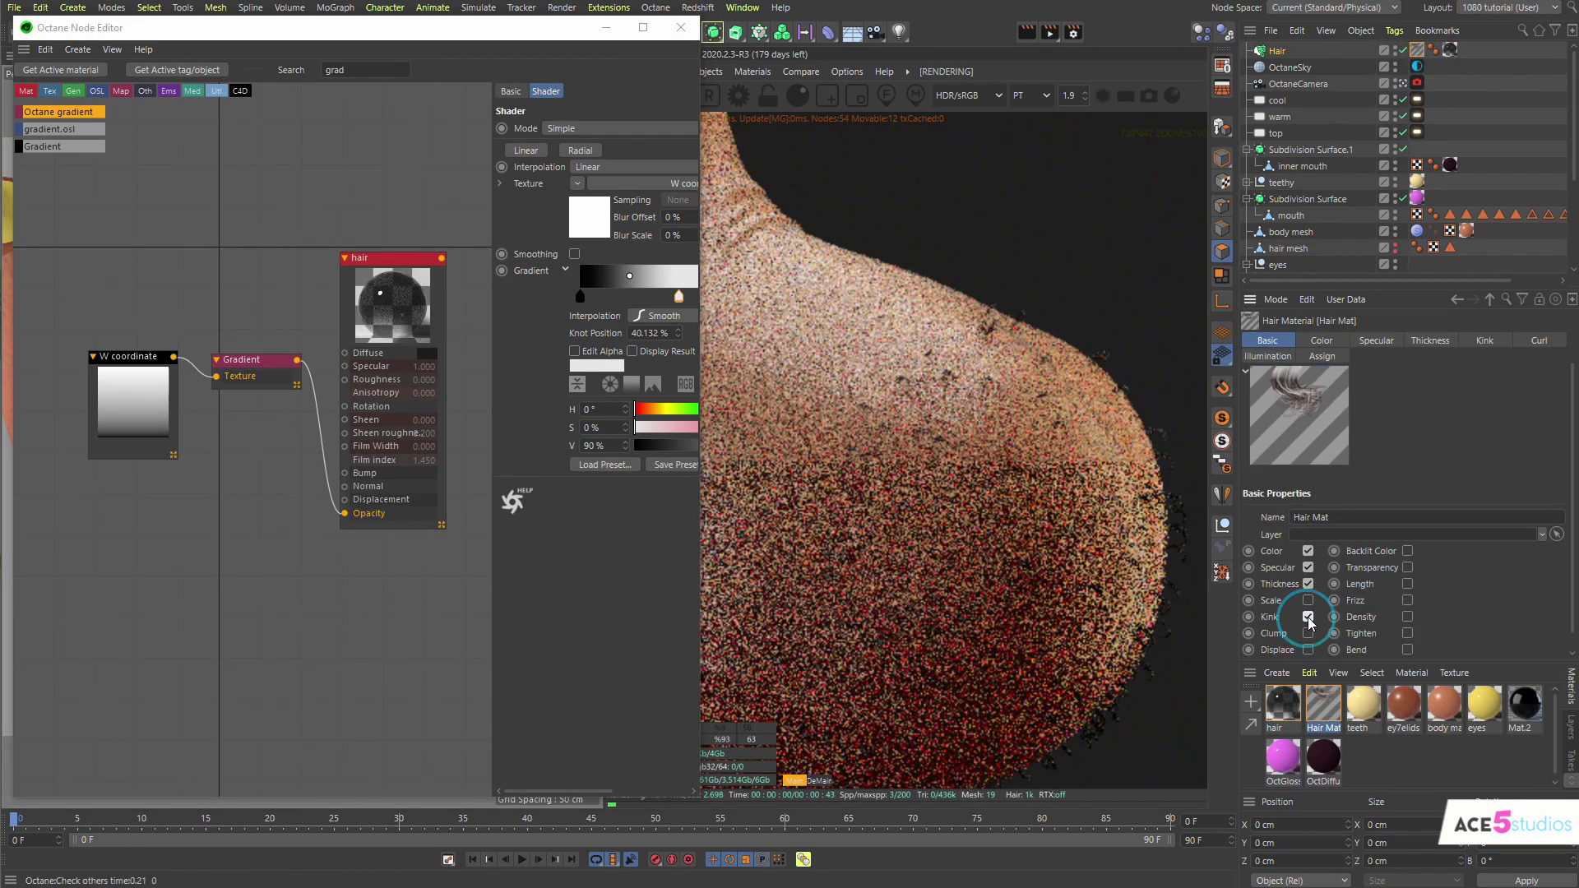
{"action": "left_click", "coordinate": [1408, 601]}
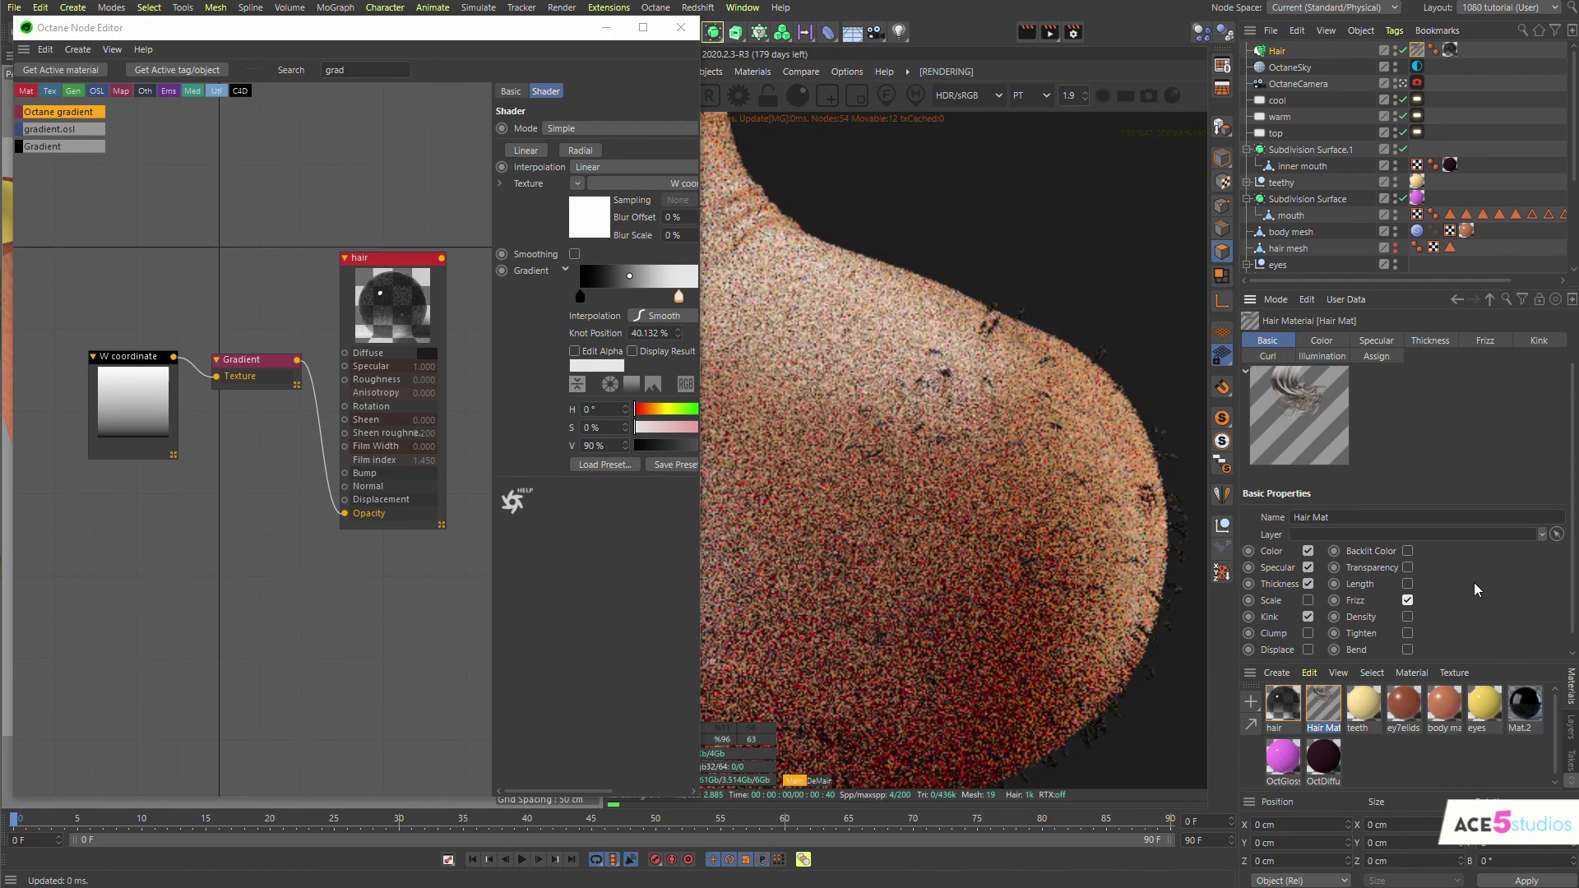
{"action": "scroll", "coordinate": [1127, 588], "scroll_direction": "down", "scroll_amount": 5}
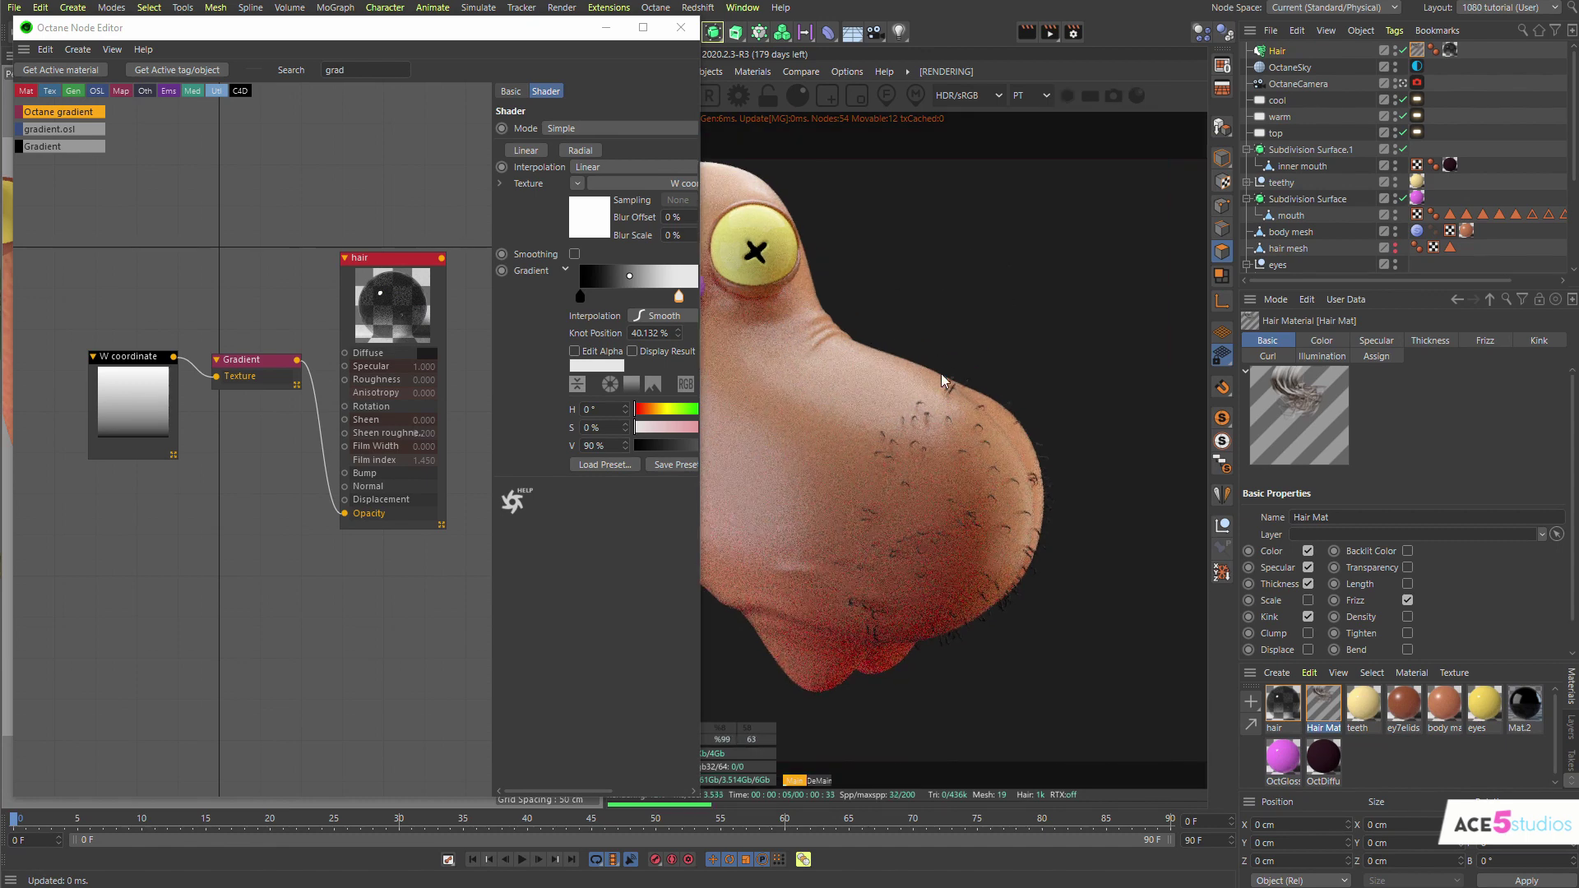
{"action": "left_click_drag", "start_coordinate": [469, 27], "coordinate": [234, 370]}
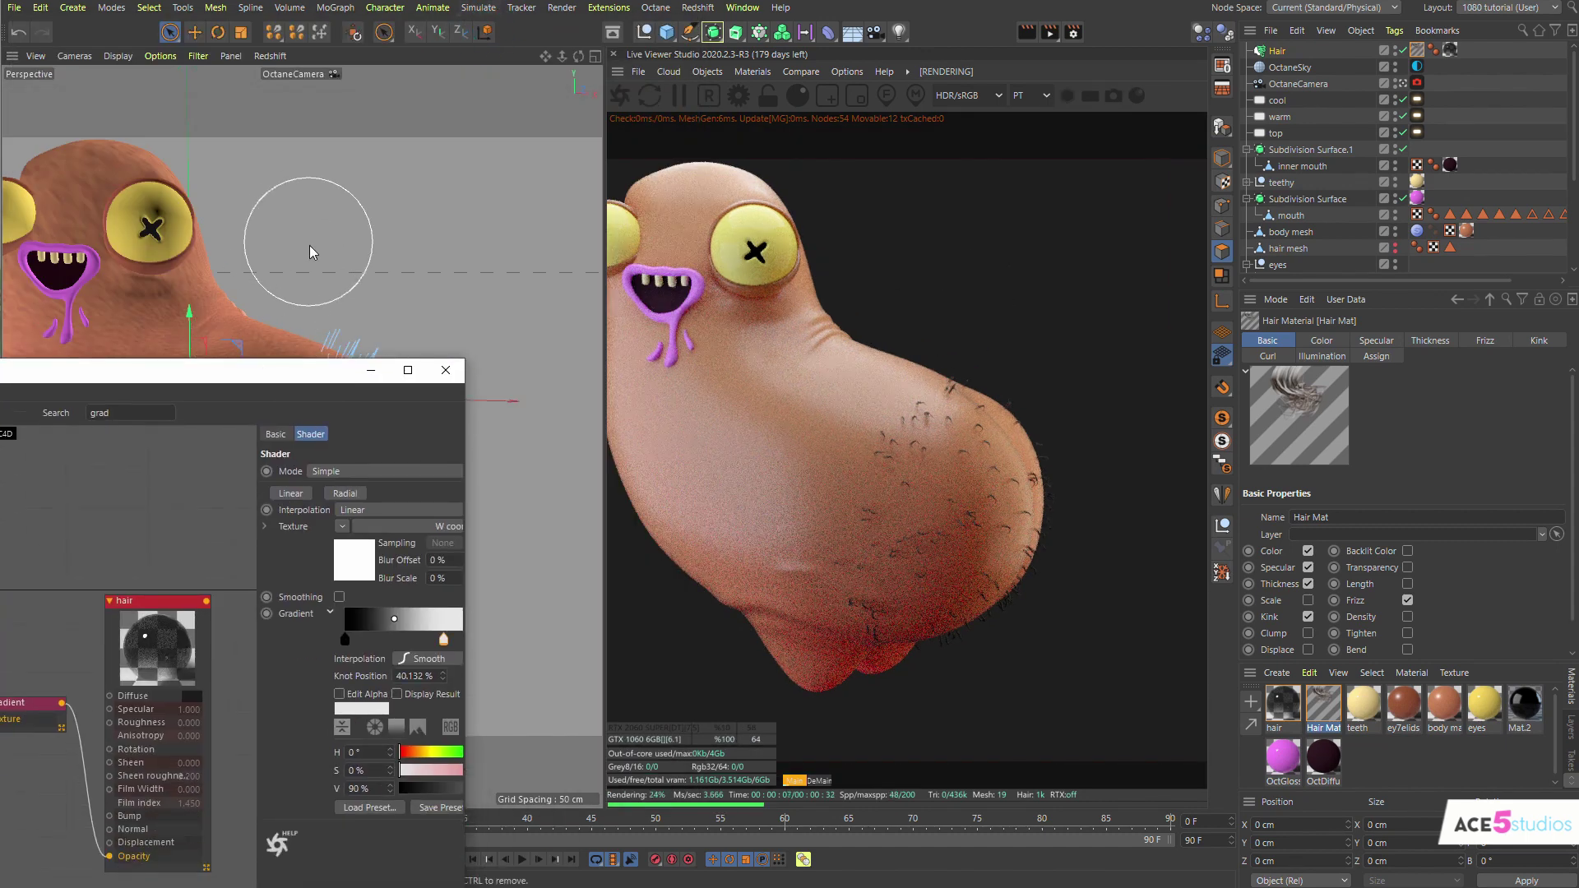
Set the root thickness of Hair Mat to 2 cm
{"action": "right_click_drag", "start_coordinate": [243, 322], "coordinate": [411, 314], "text": "alt"}
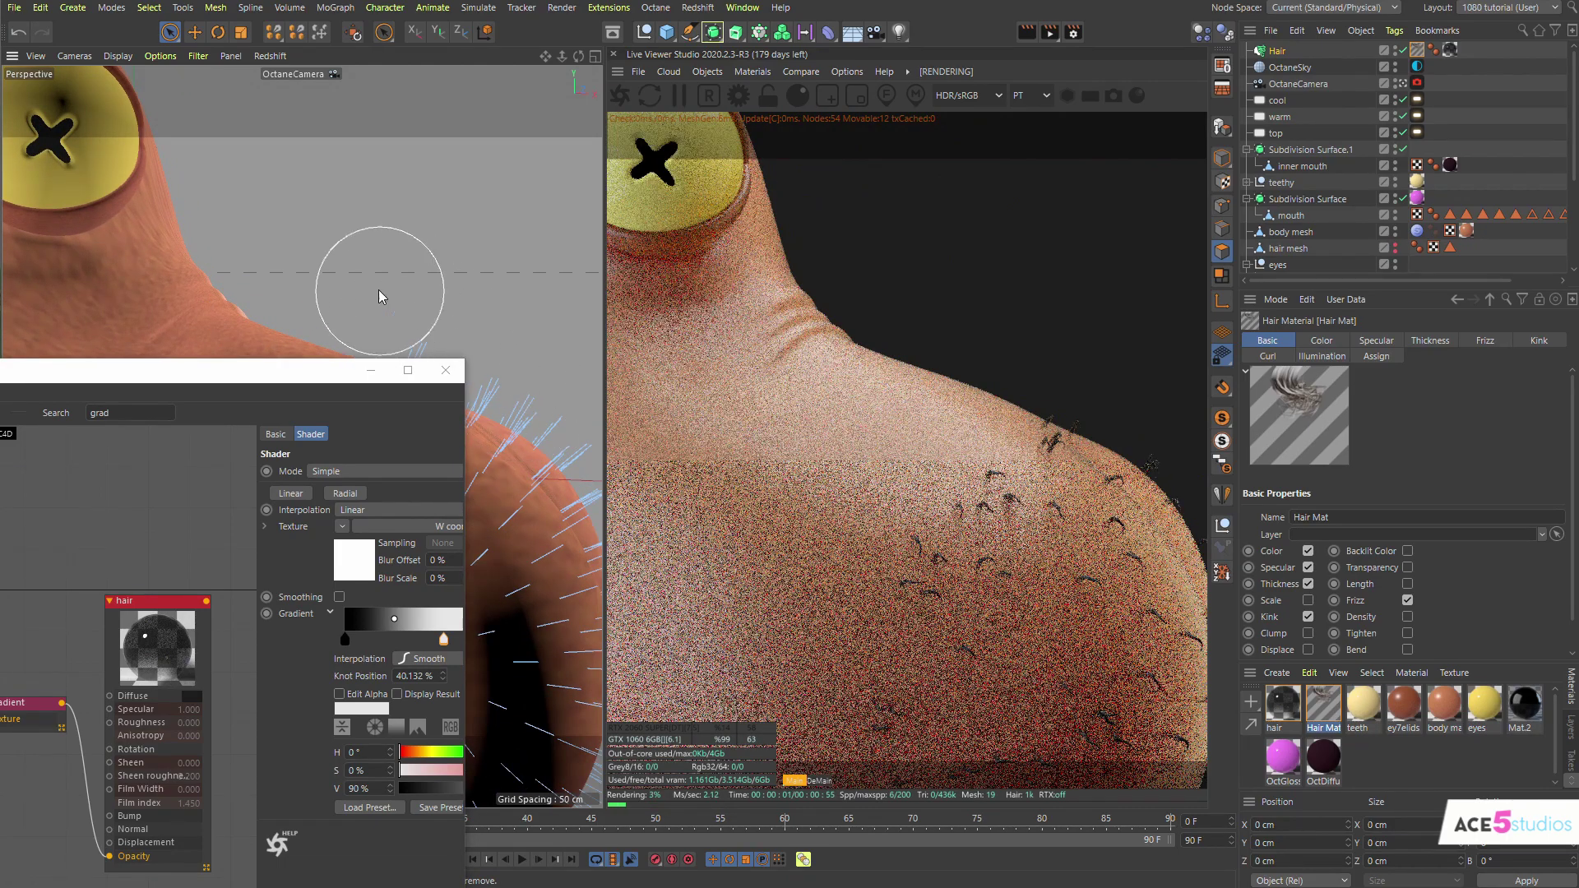
{"action": "left_click", "coordinate": [1430, 341]}
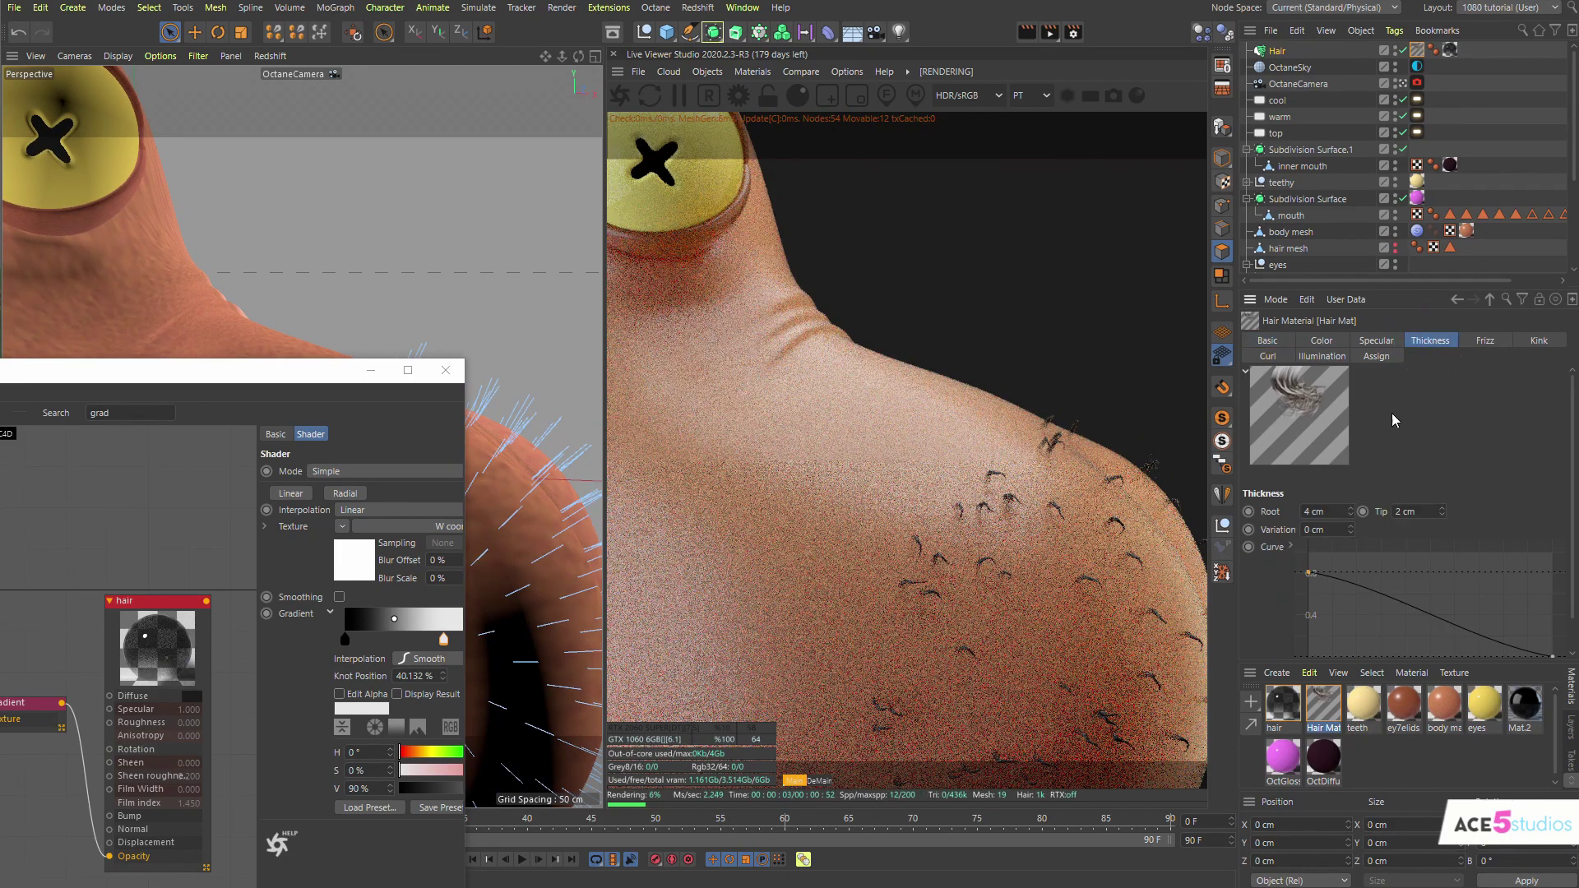
{"action": "double_click", "coordinate": [1321, 511]}
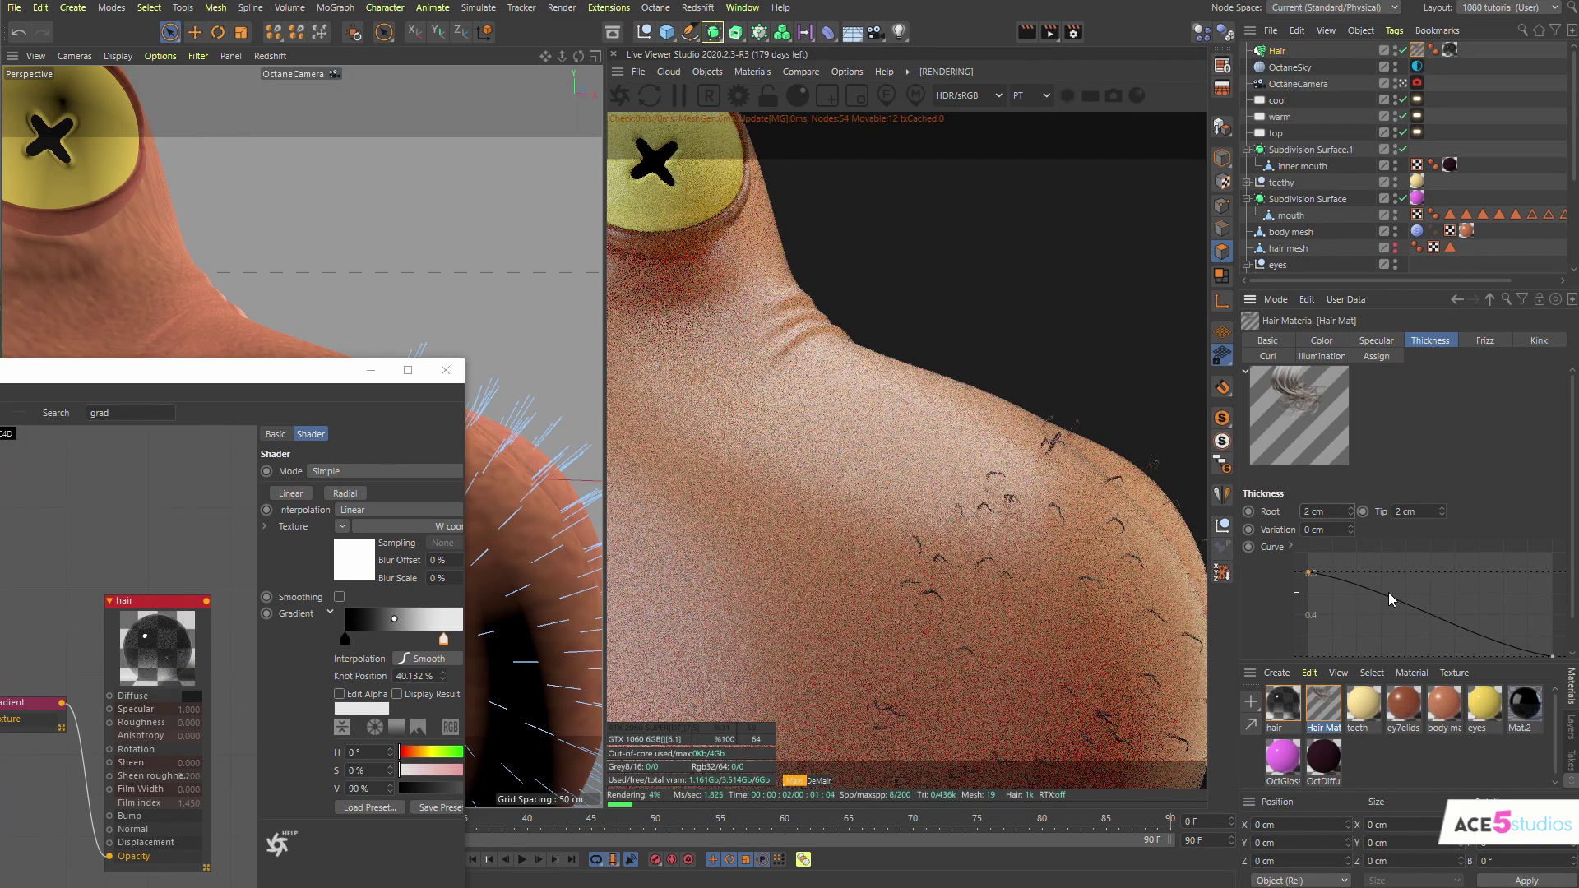
{"action": "scroll", "coordinate": [328, 300], "scroll_direction": "down", "scroll_amount": 8}
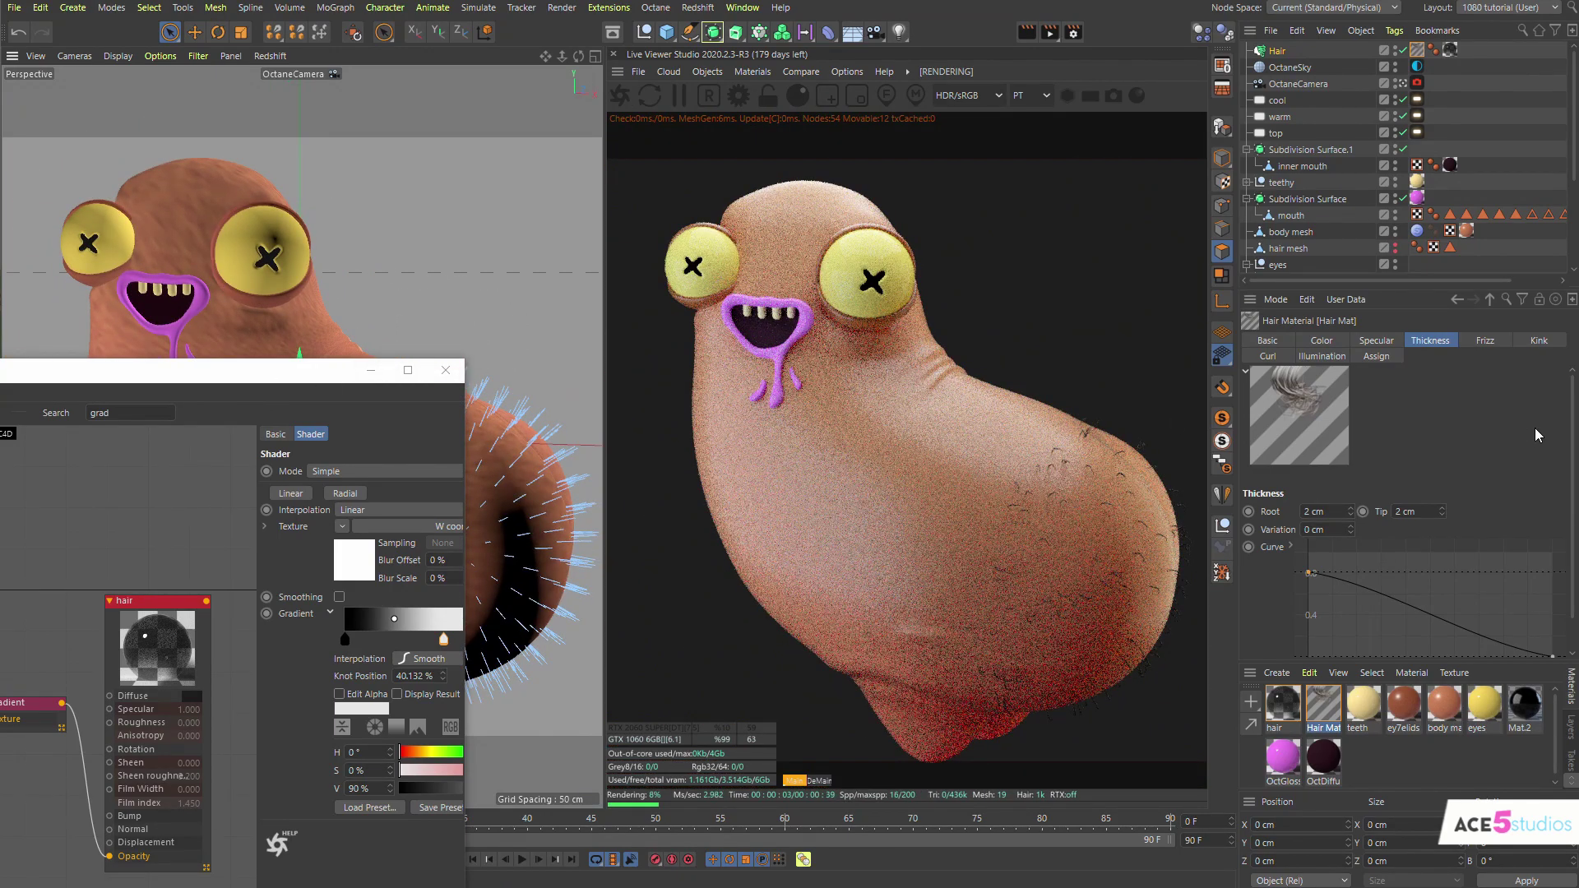
Recolour the hair Octane material's diffuse to a dark brown with H 25°, S 100 % and V 36 %
{"action": "left_click", "coordinate": [1322, 341]}
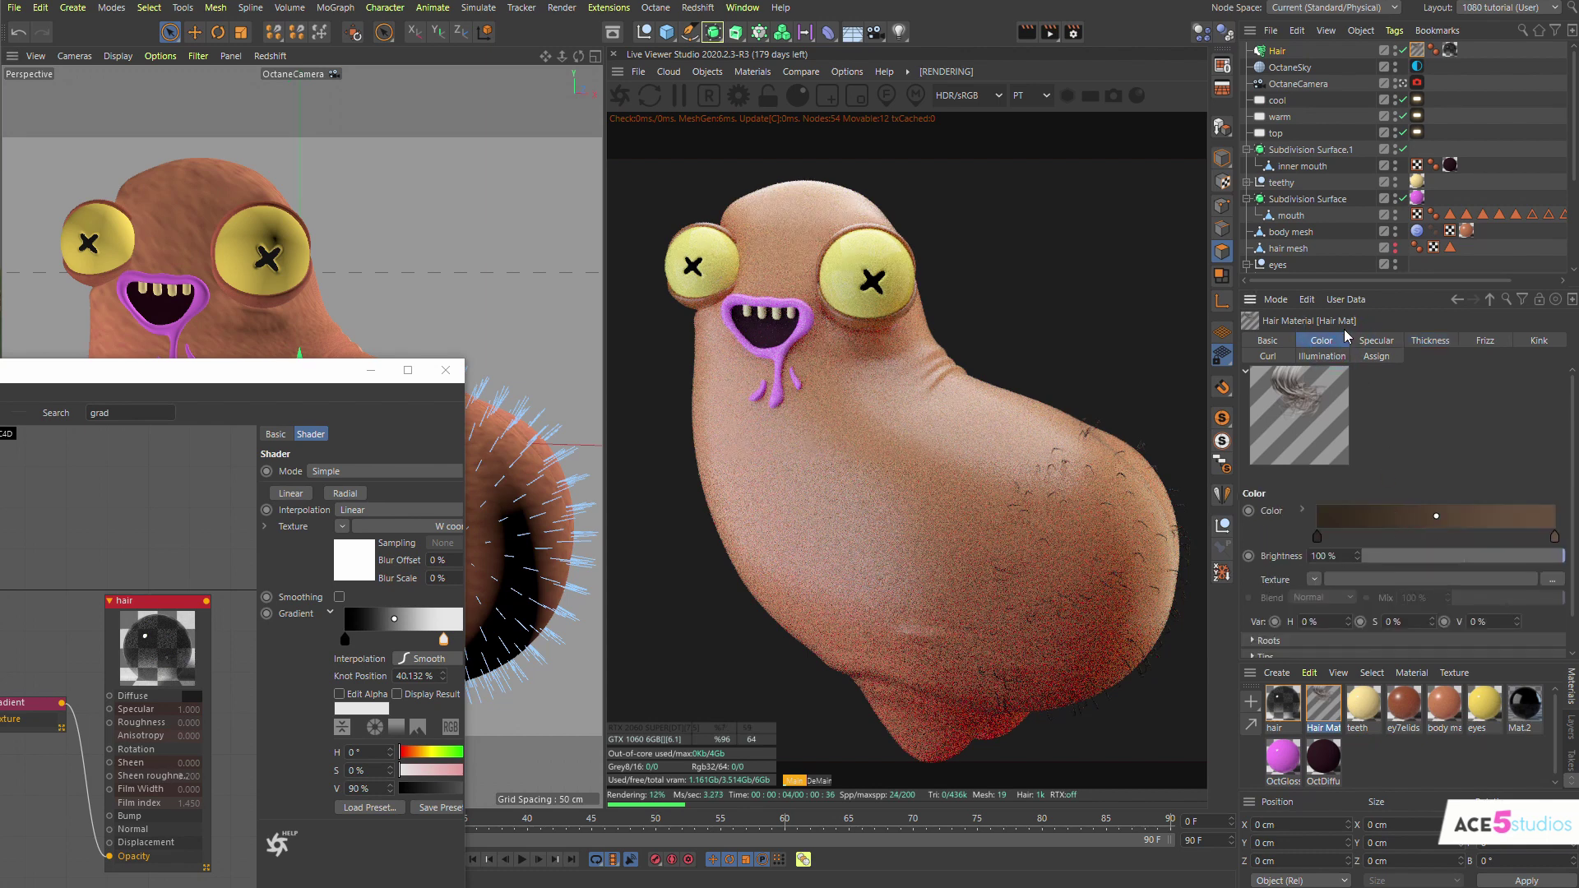
{"action": "left_click", "coordinate": [1448, 52]}
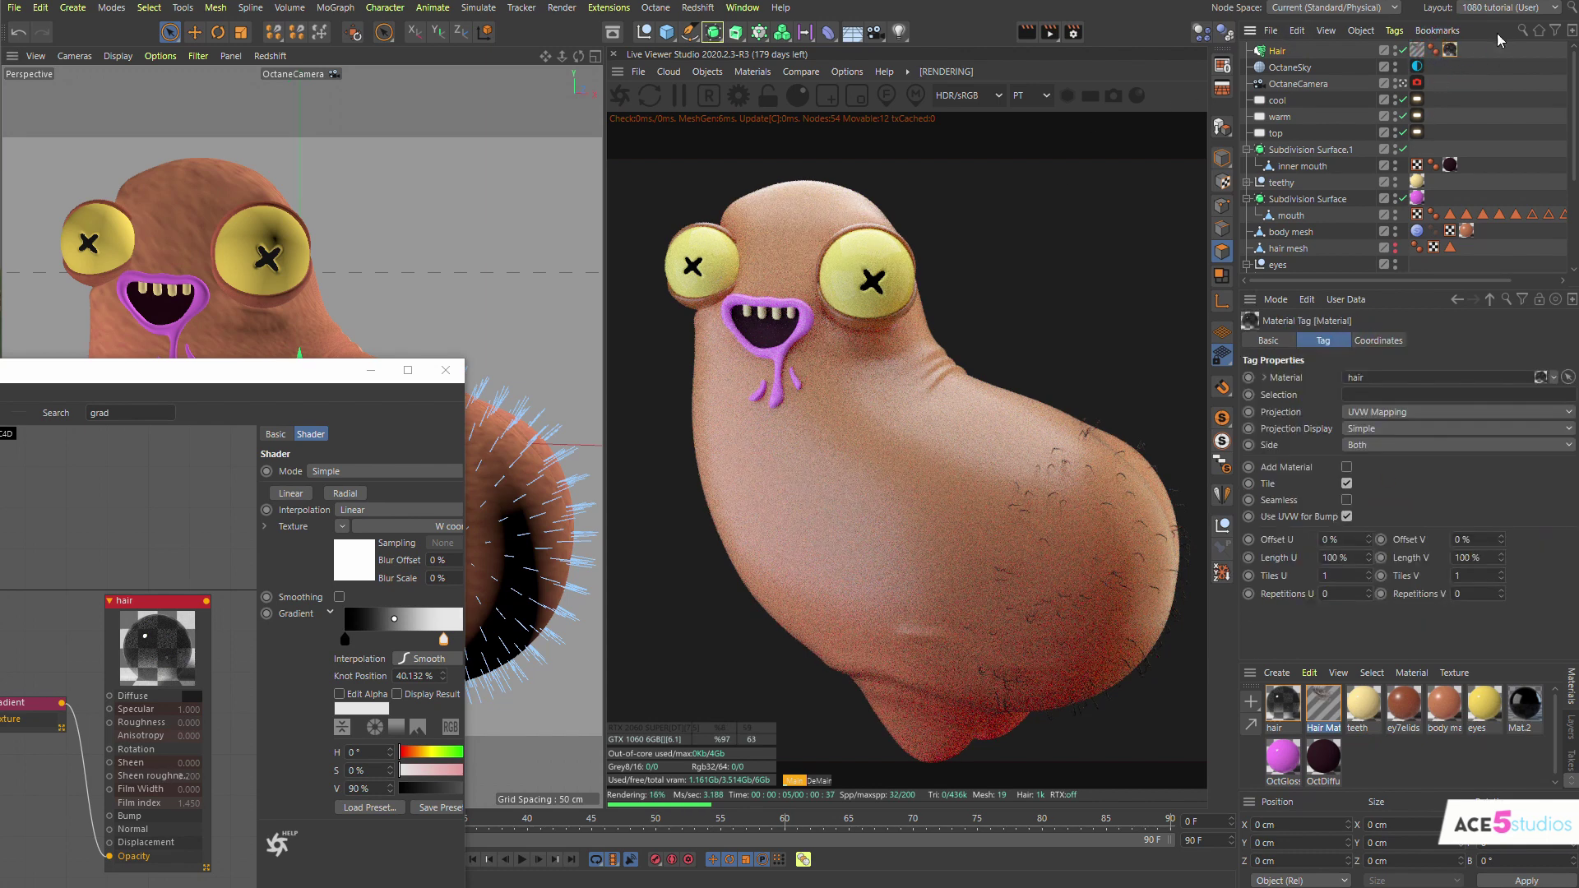
{"action": "double_click", "coordinate": [1448, 52]}
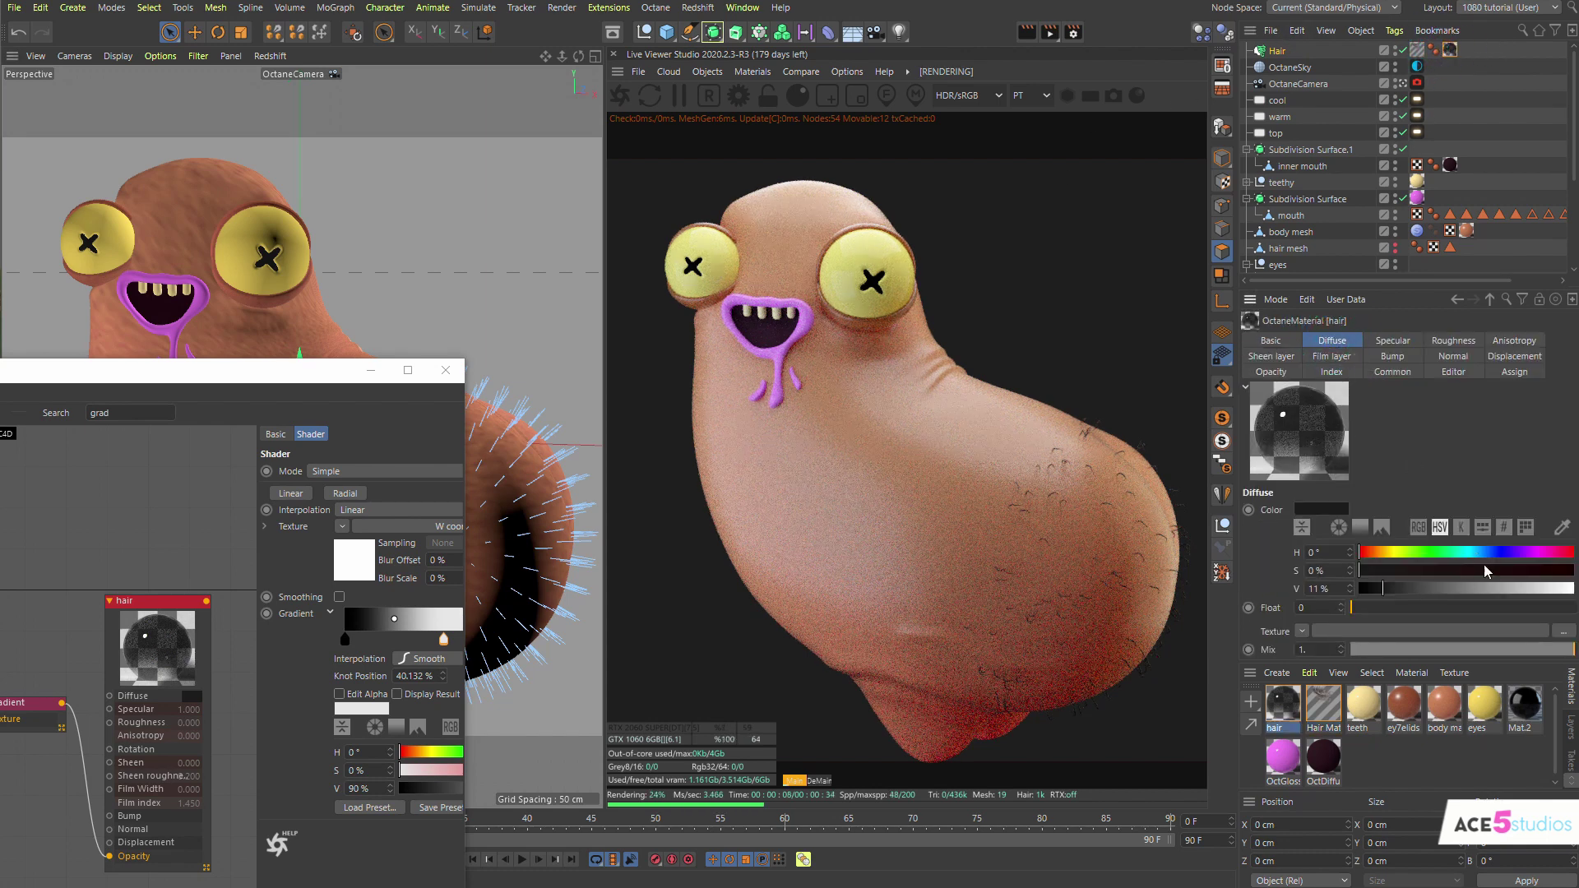
{"action": "left_click_drag", "start_coordinate": [1374, 553], "coordinate": [1576, 574]}
{"action": "left_click_drag", "start_coordinate": [1405, 592], "coordinate": [1472, 592]}
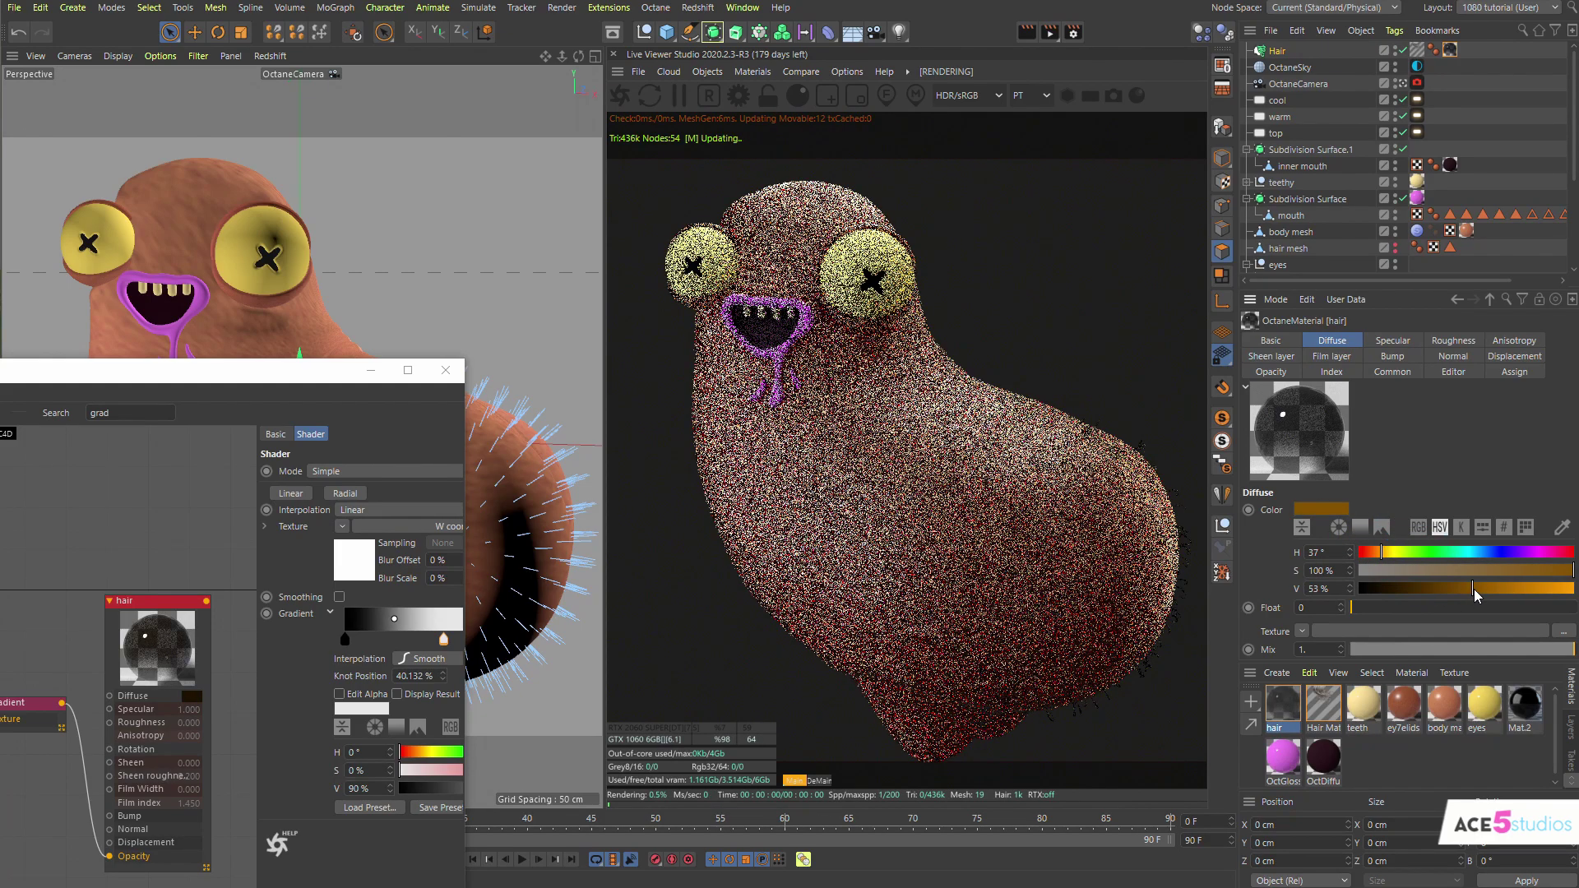
{"action": "left_click_drag", "start_coordinate": [1381, 553], "coordinate": [1367, 553]}
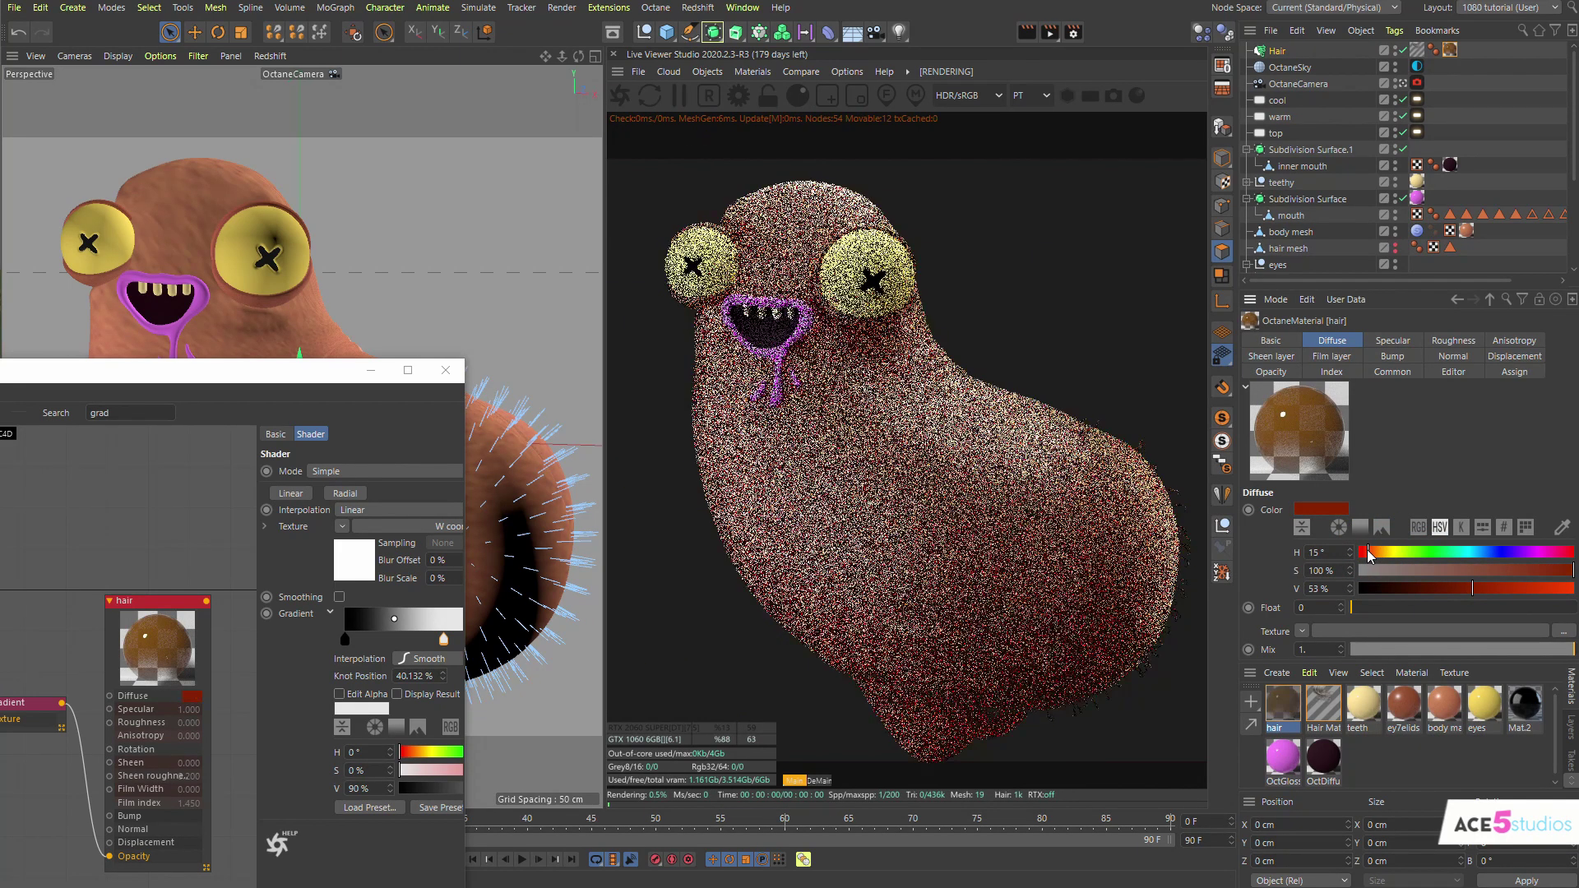
{"action": "left_click_drag", "start_coordinate": [1468, 588], "coordinate": [1437, 589]}
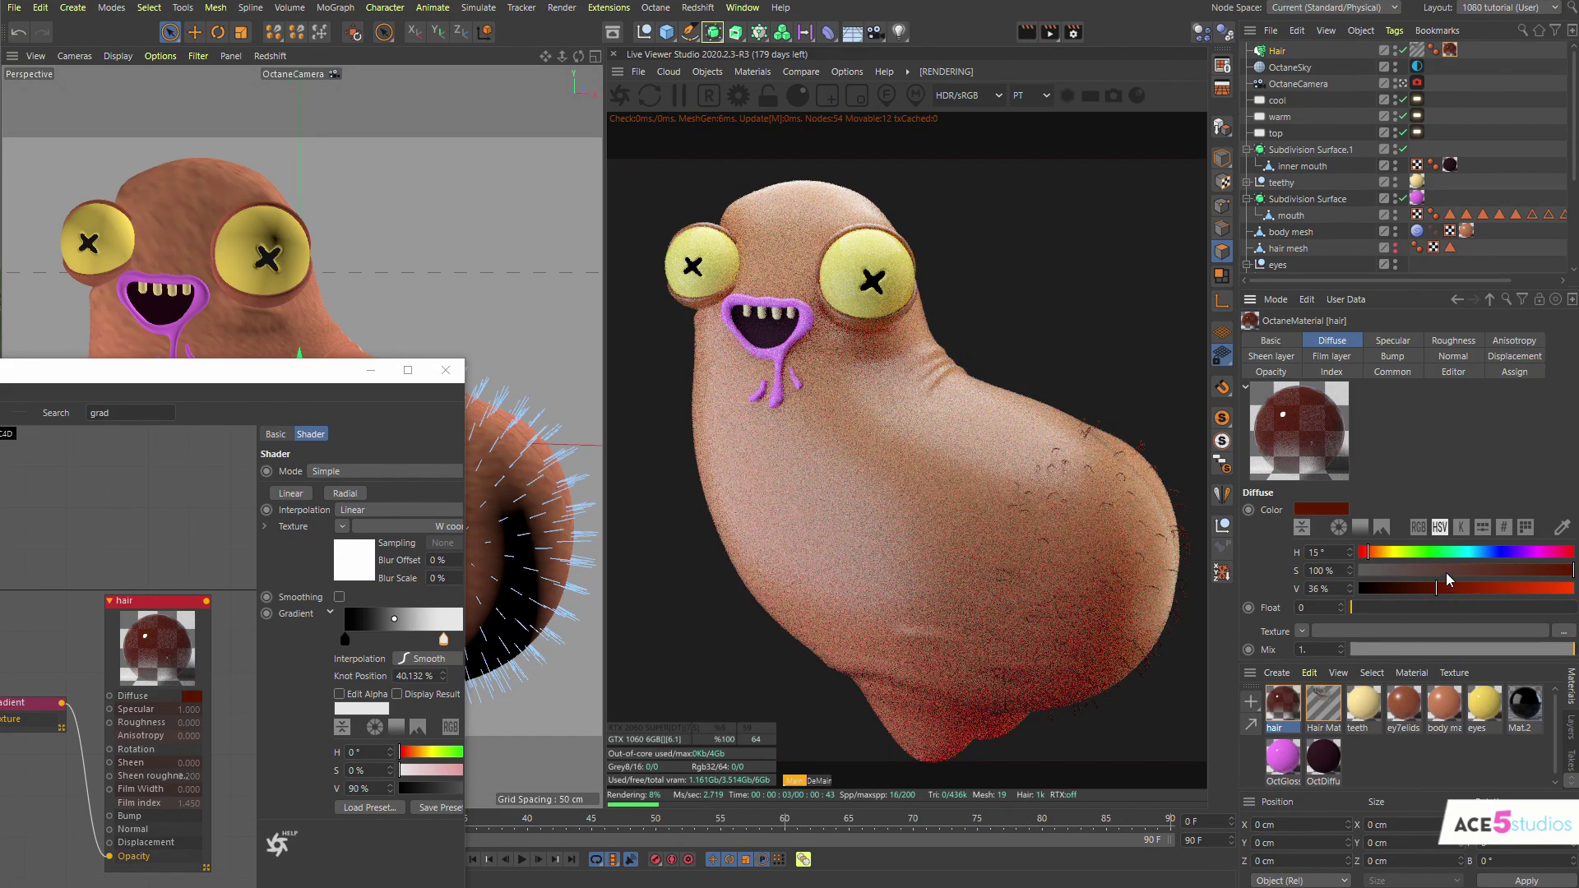
{"action": "left_click", "coordinate": [1373, 554]}
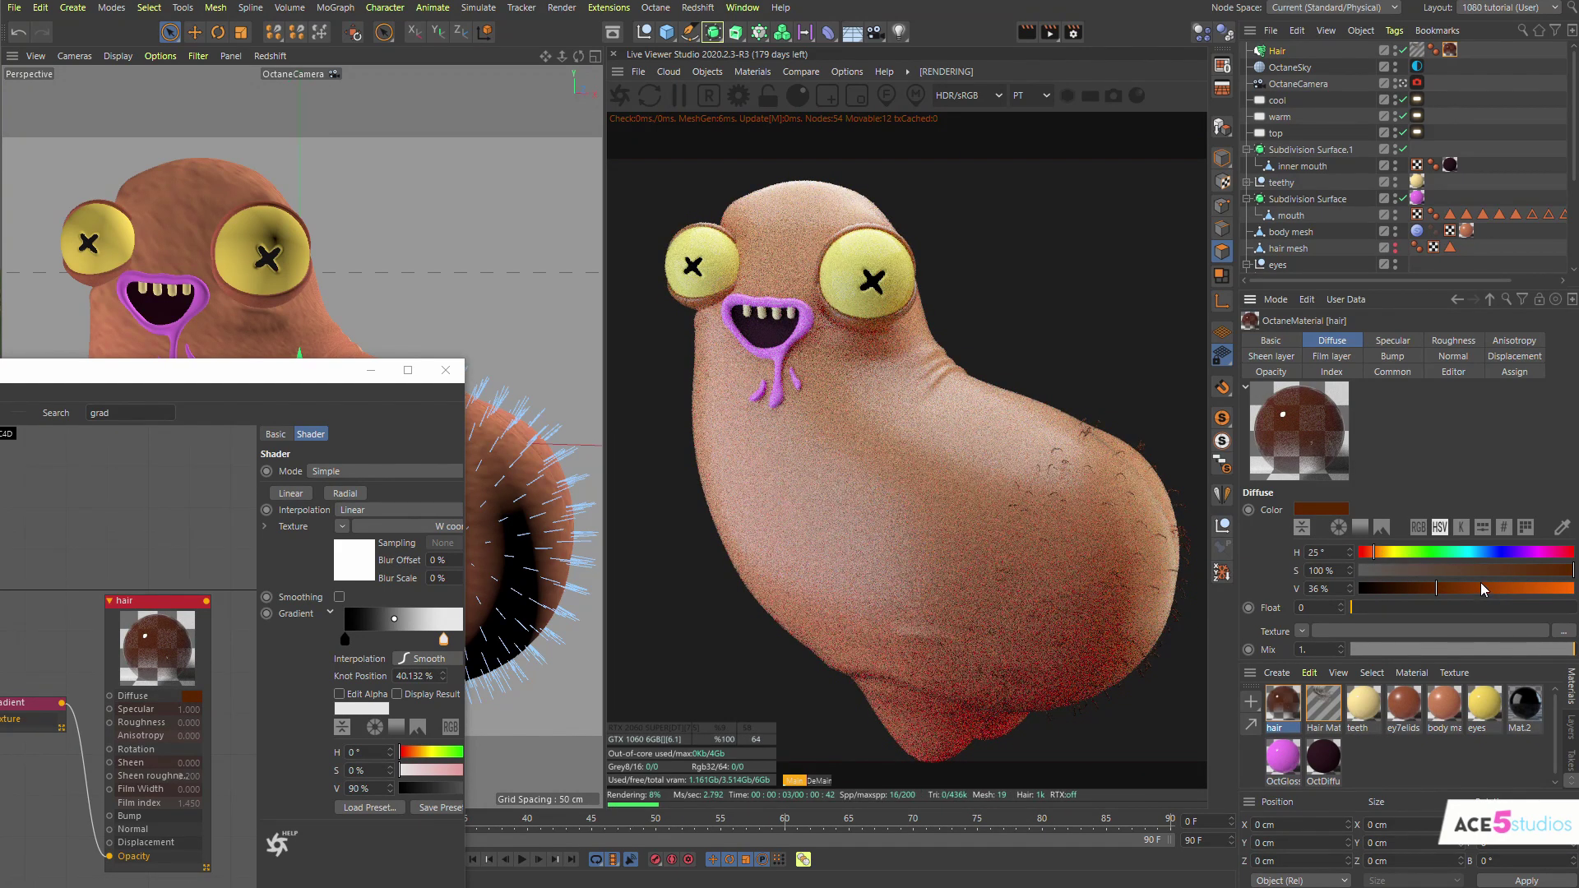
{"action": "scroll", "coordinate": [300, 356], "scroll_direction": "down", "scroll_amount": 2}
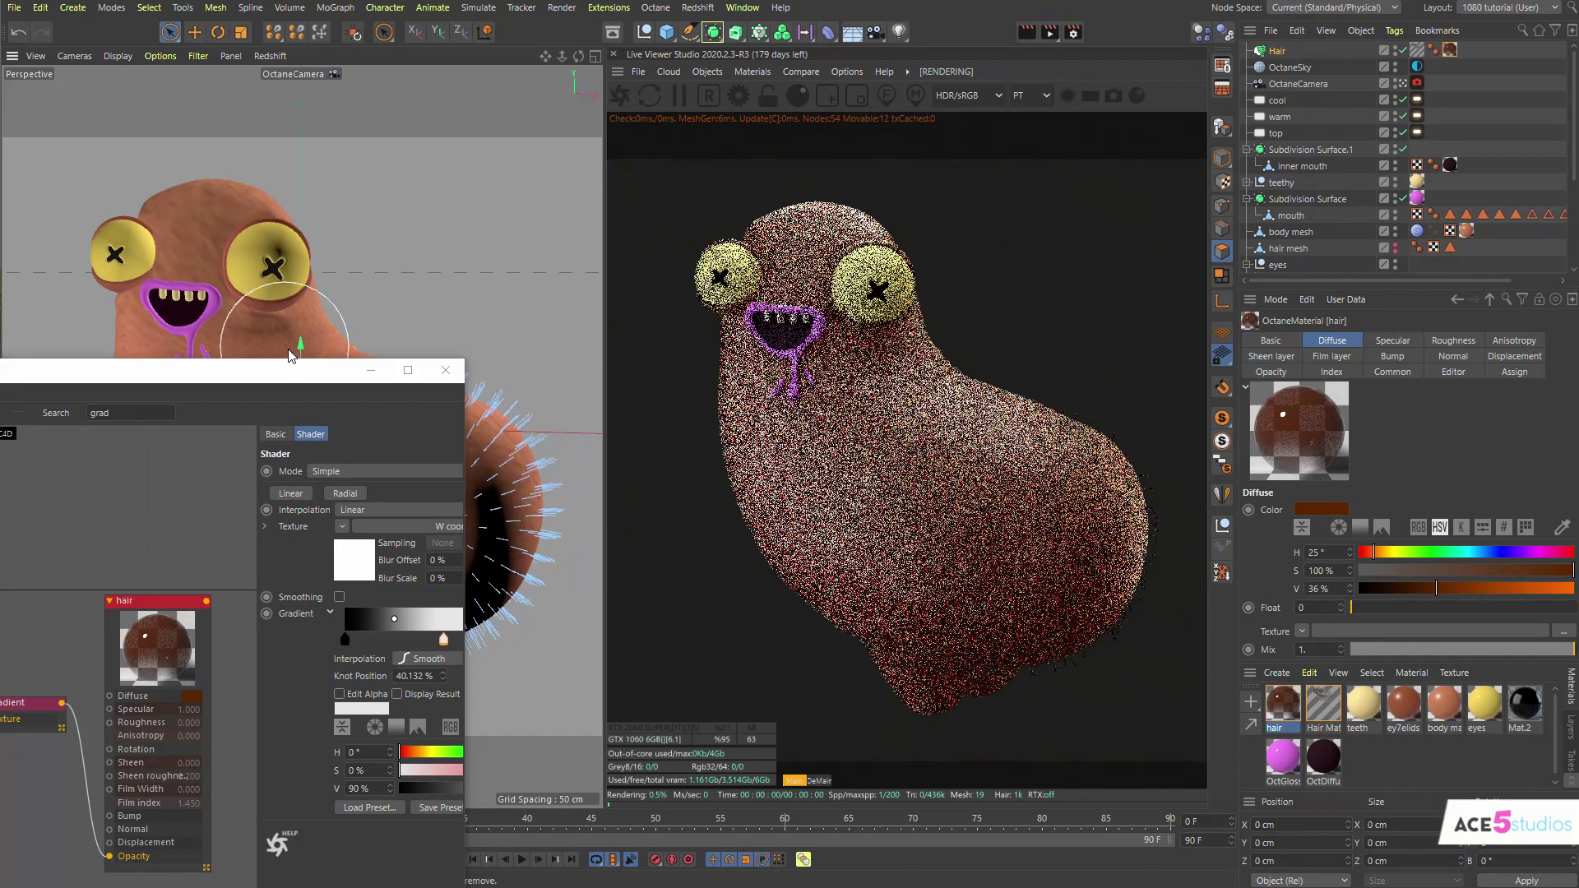
Set Hair Mat's Frizz Scale X to 20 % and close the Octane Node Editor
{"action": "left_click_drag", "start_coordinate": [290, 369], "coordinate": [557, 223]}
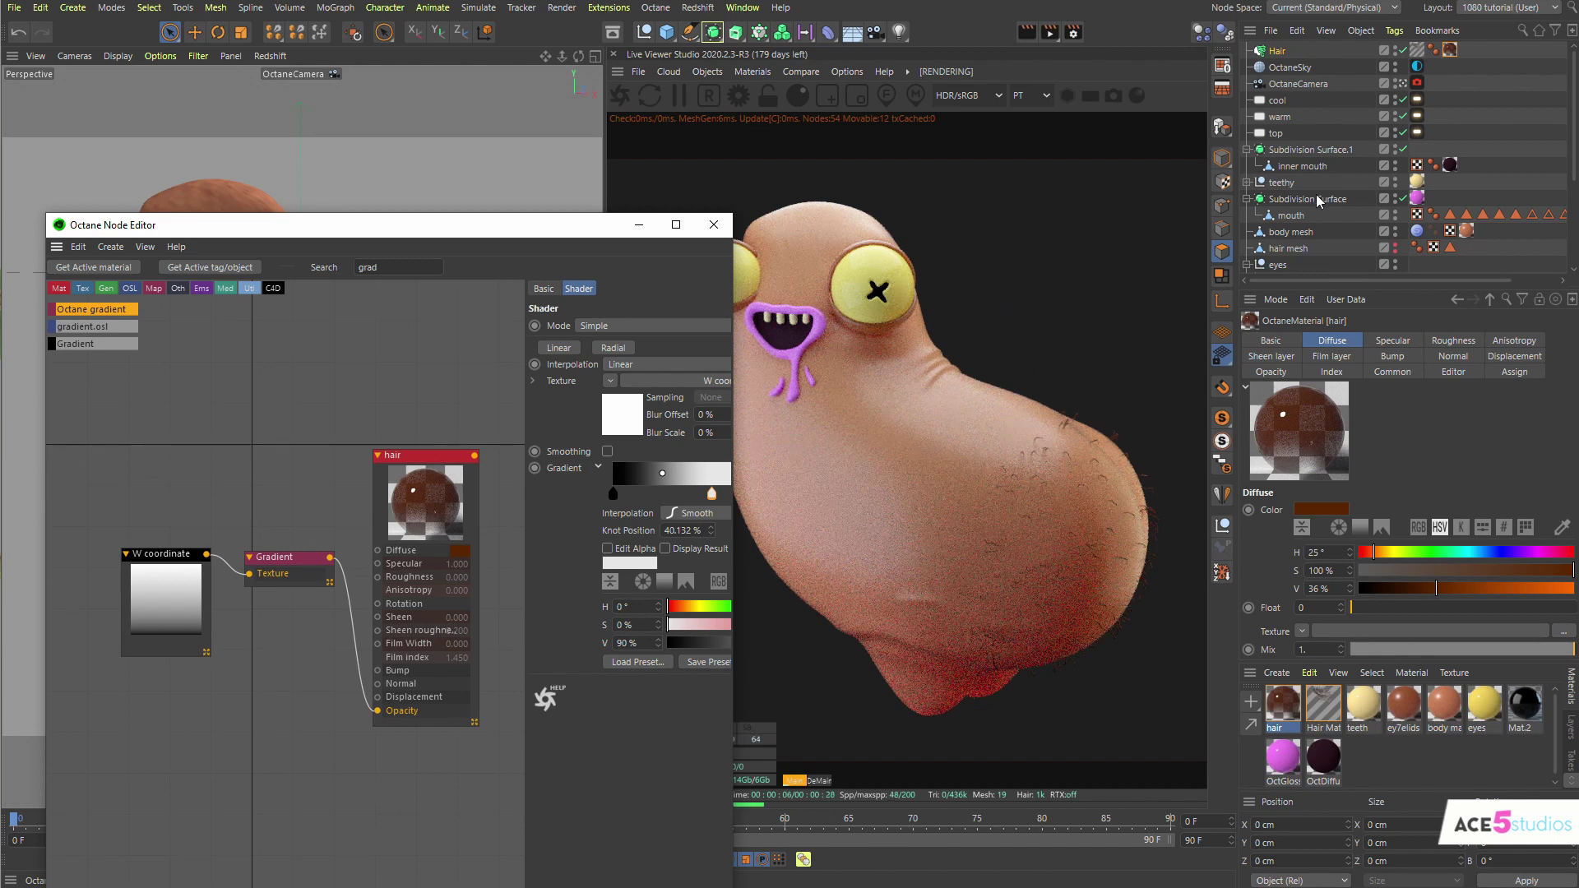
{"action": "left_click", "coordinate": [1416, 51]}
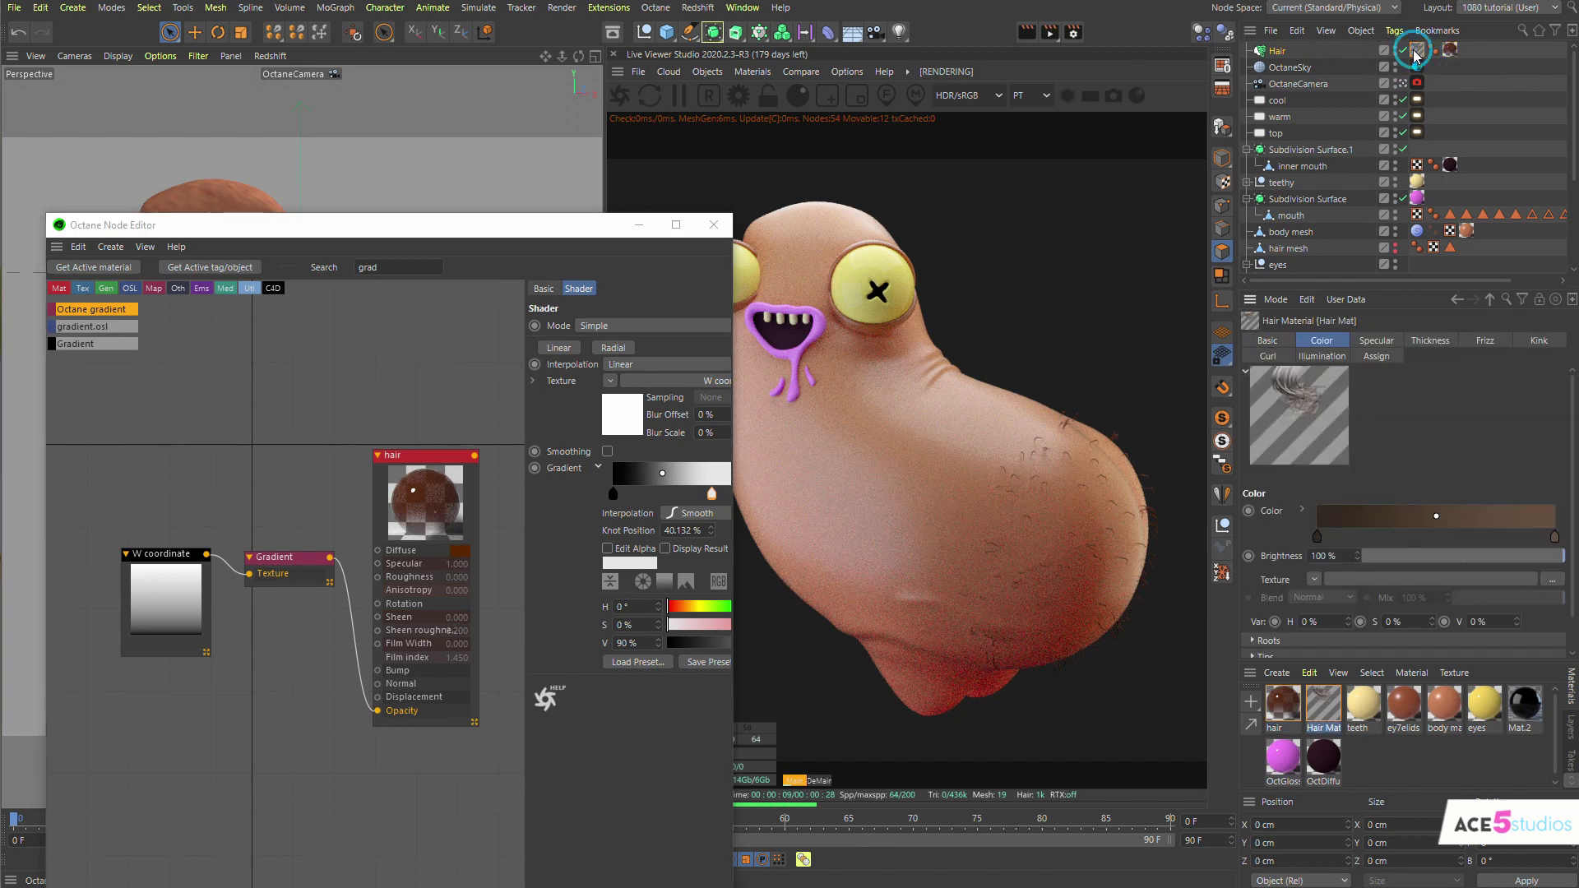
{"action": "left_click", "coordinate": [1485, 341]}
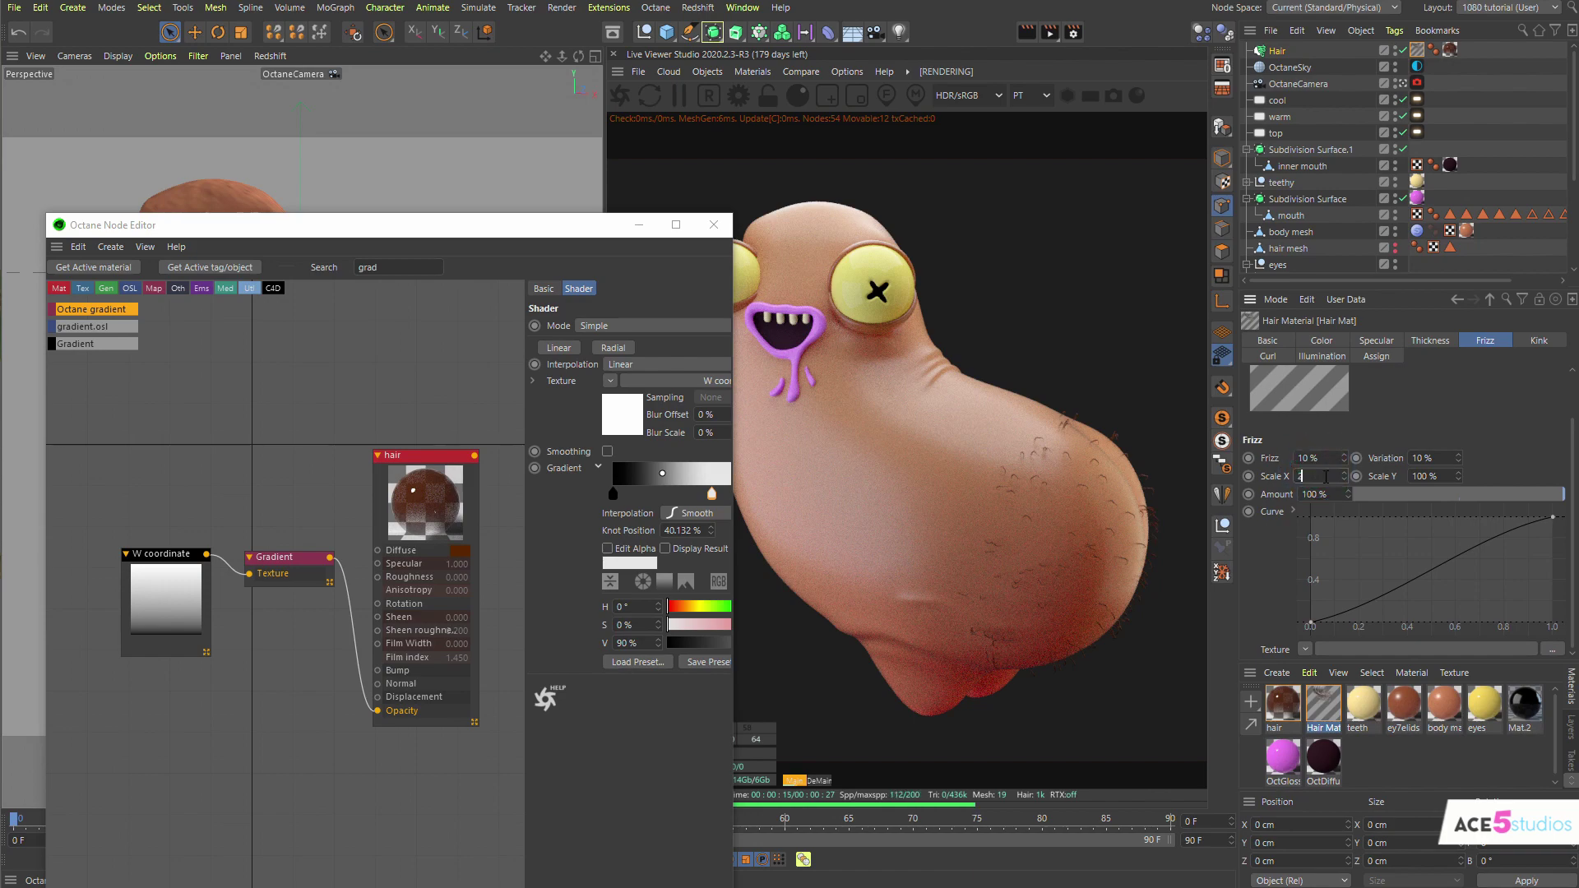
{"action": "type", "text": "0"}
{"action": "key", "text": "Return"}
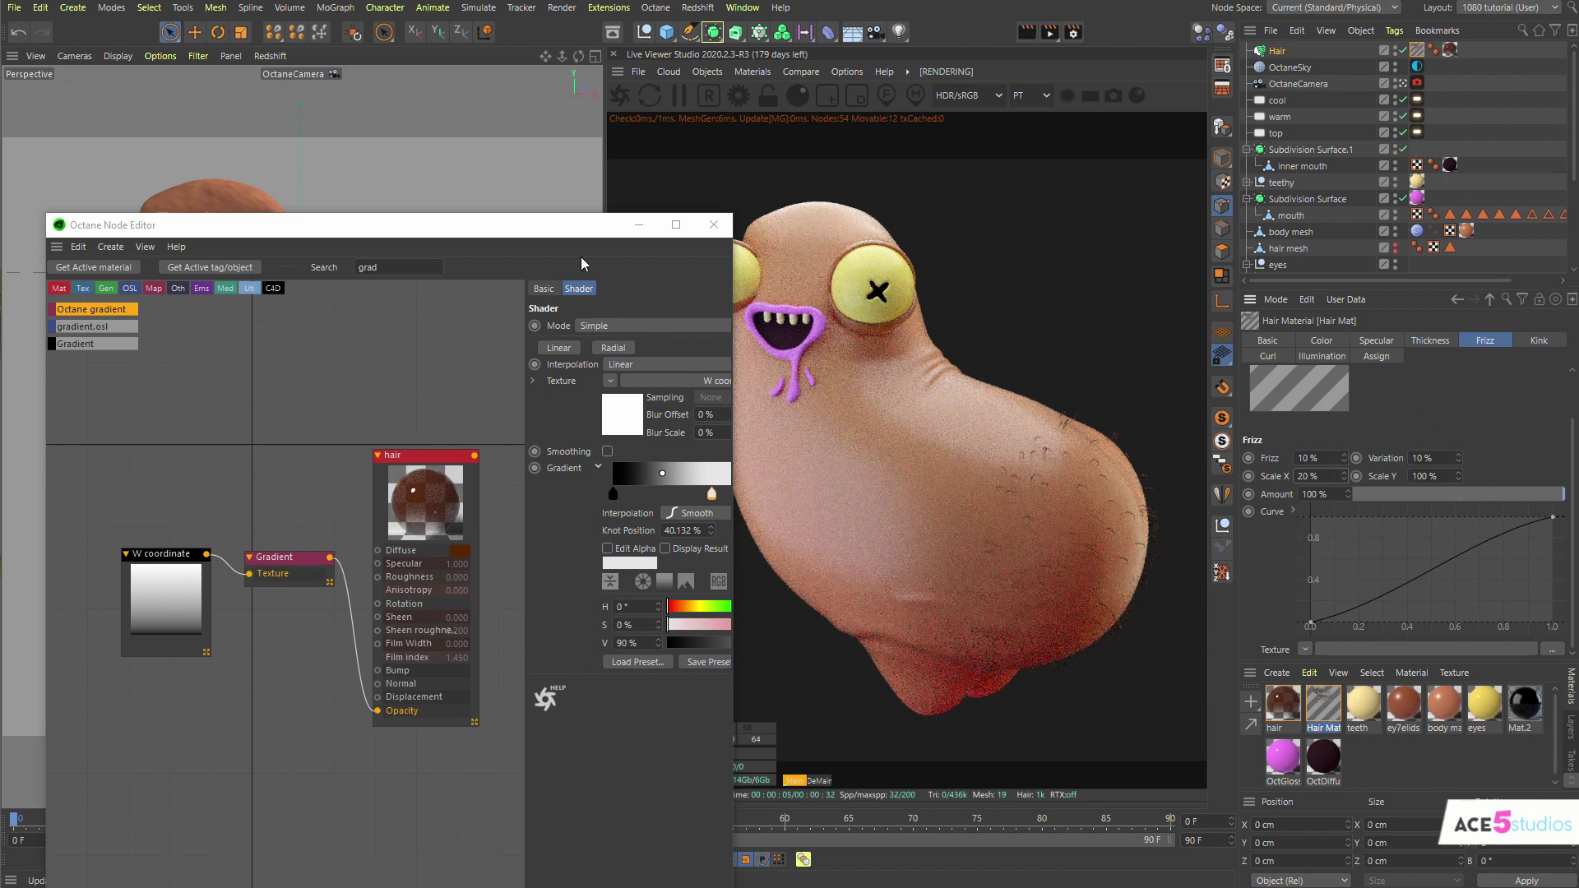
{"action": "left_click", "coordinate": [714, 224]}
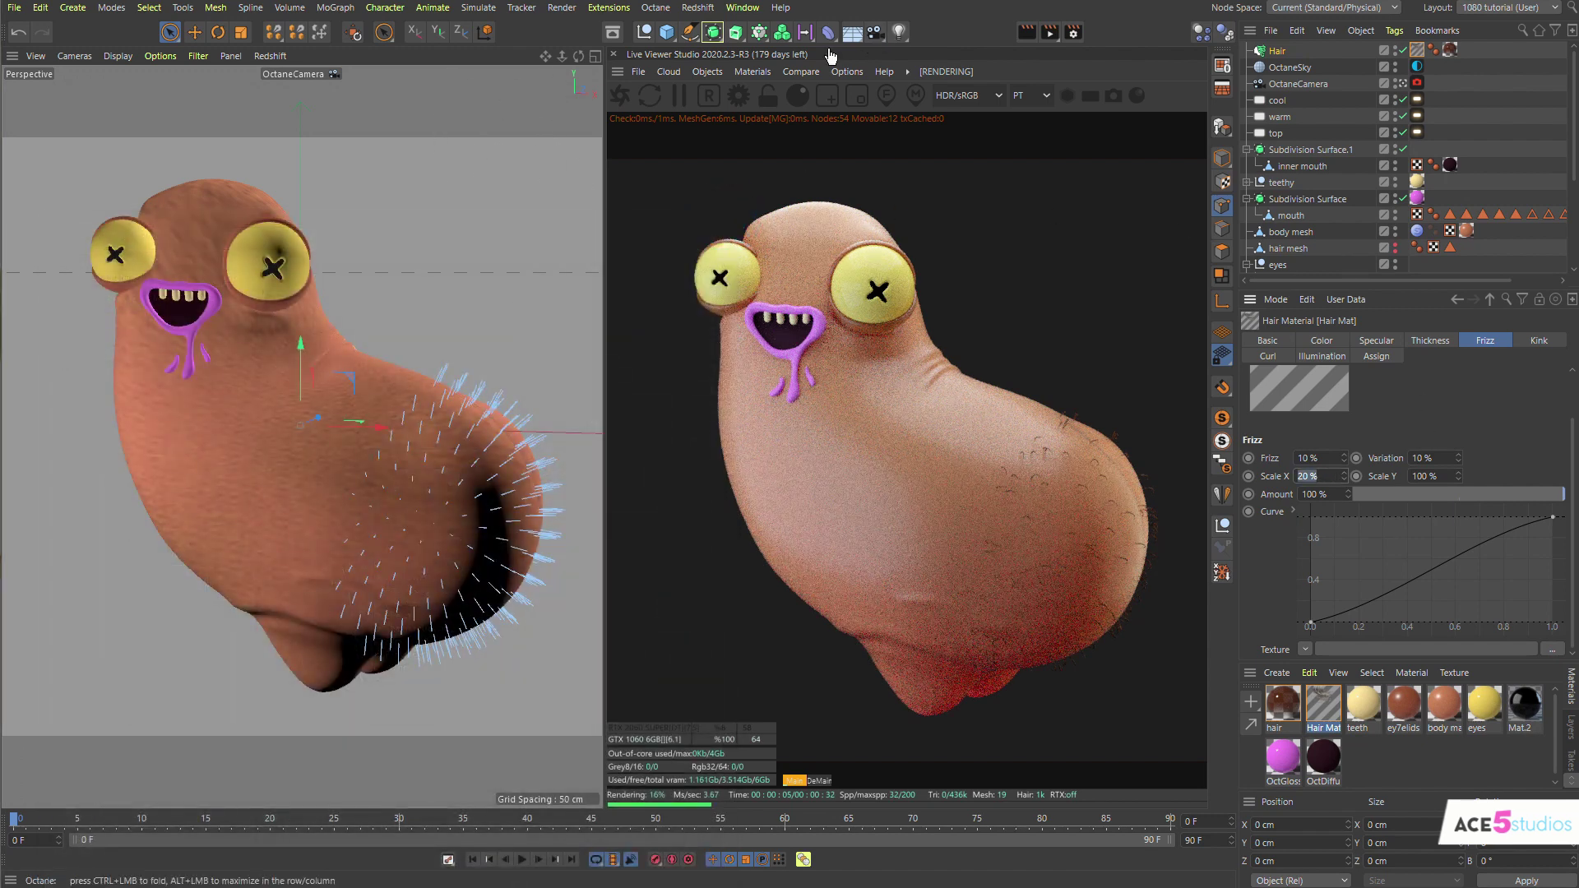
Set the Hair object's editor display to Hair Lines with 100 % detail
{"action": "left_click", "coordinate": [1469, 47]}
{"action": "left_click", "coordinate": [1493, 341]}
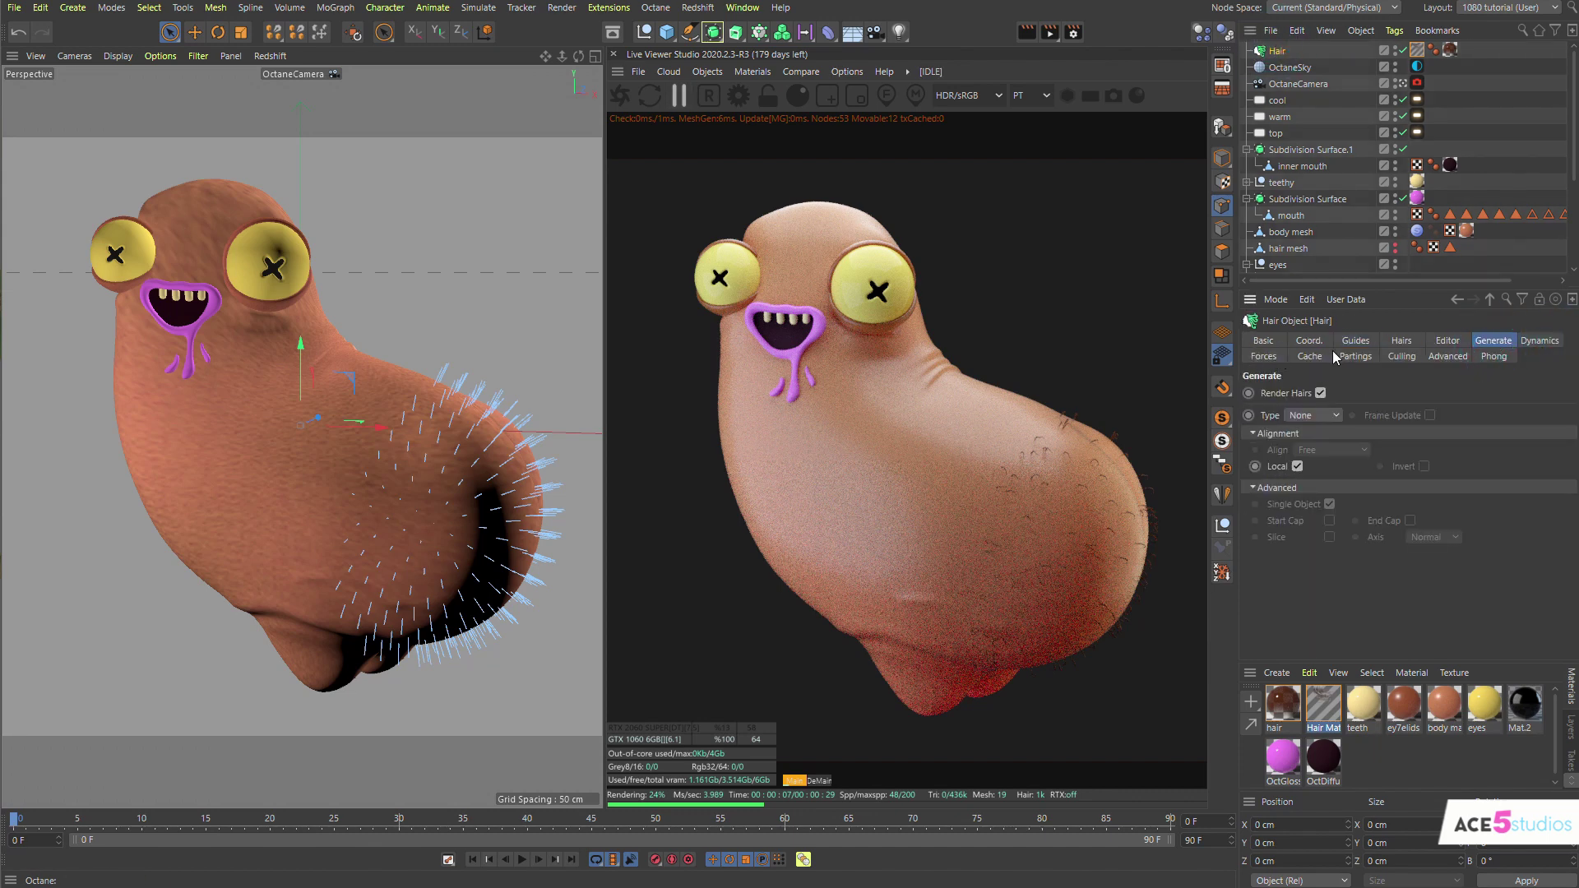
{"action": "left_click", "coordinate": [1449, 341]}
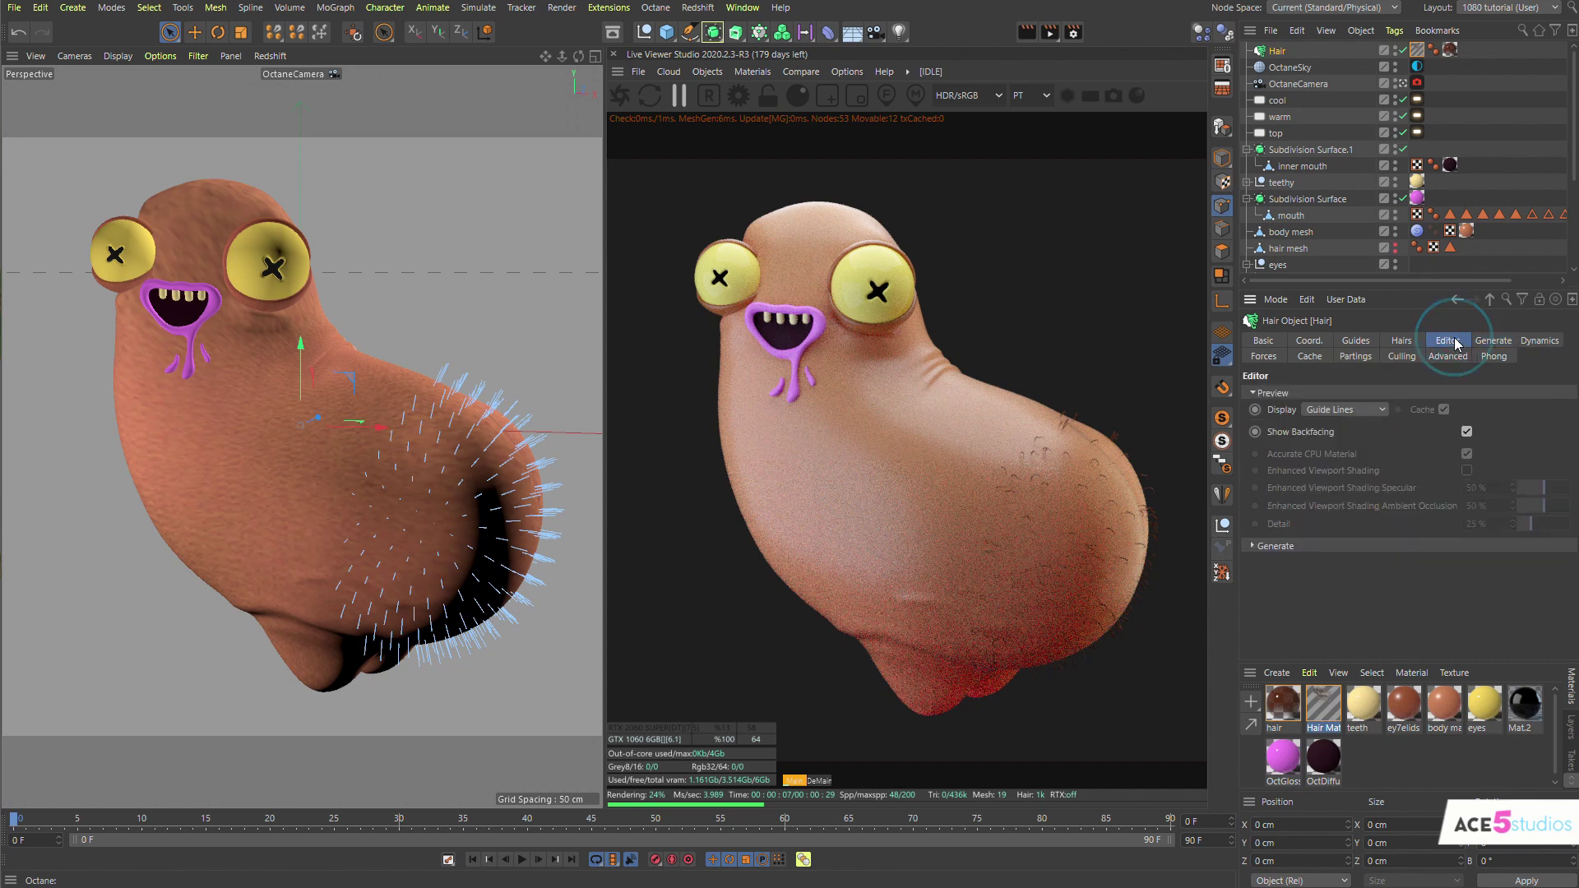
{"action": "left_click", "coordinate": [1353, 409]}
{"action": "left_click", "coordinate": [1353, 483]}
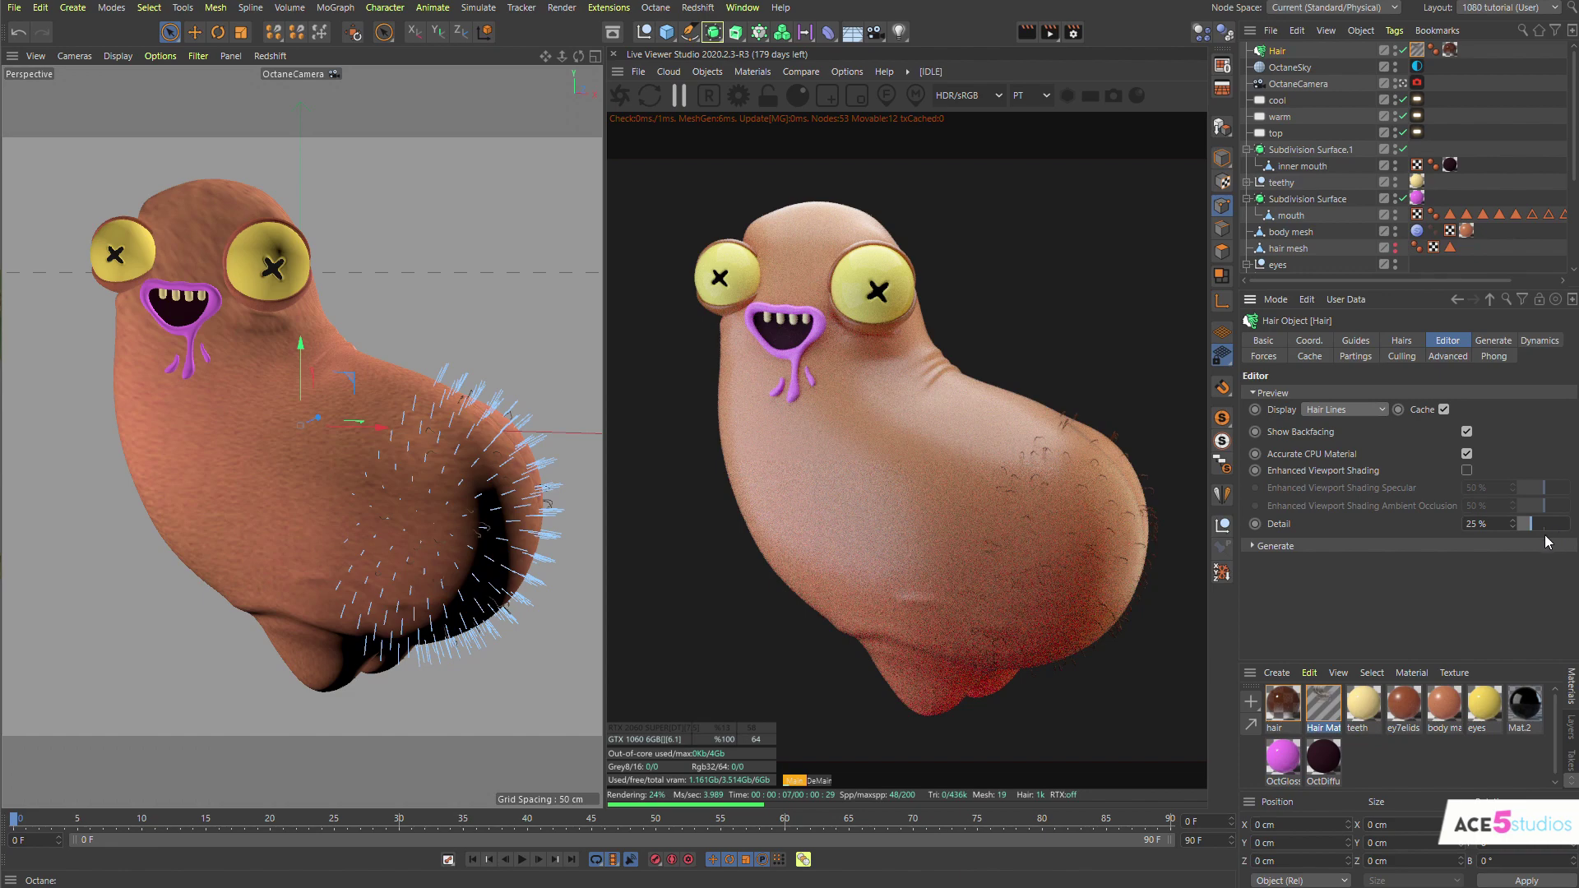
{"action": "left_click_drag", "start_coordinate": [1536, 527], "coordinate": [1570, 524]}
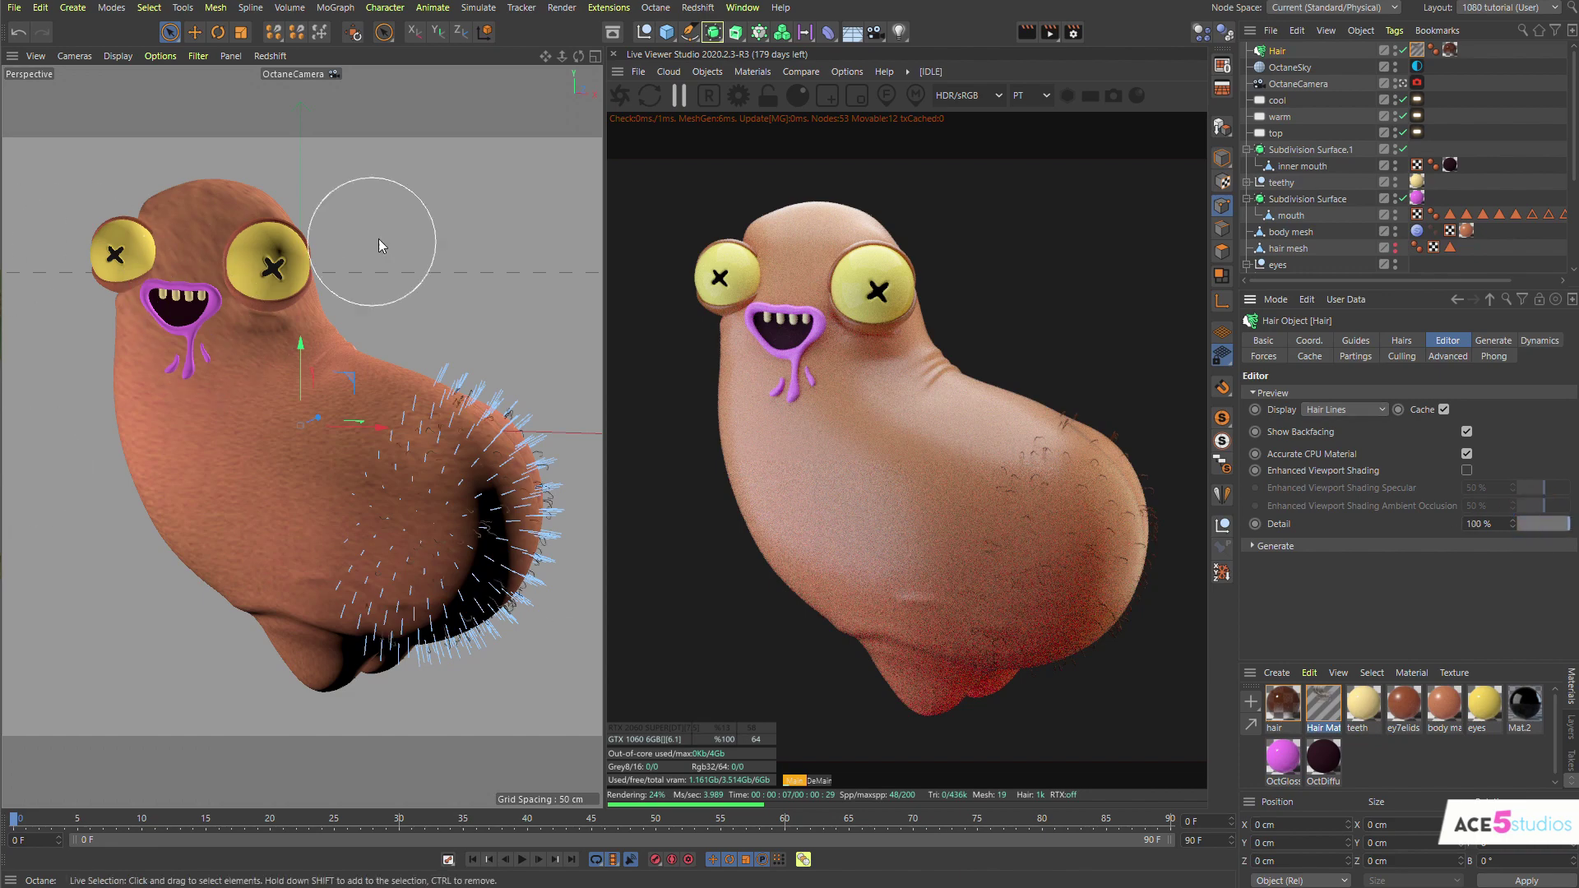
Close the live viewer and examine the hair lines on the creature's rear up close in the perspective view
{"action": "middle_click", "coordinate": [446, 535]}
{"action": "middle_click", "coordinate": [134, 254]}
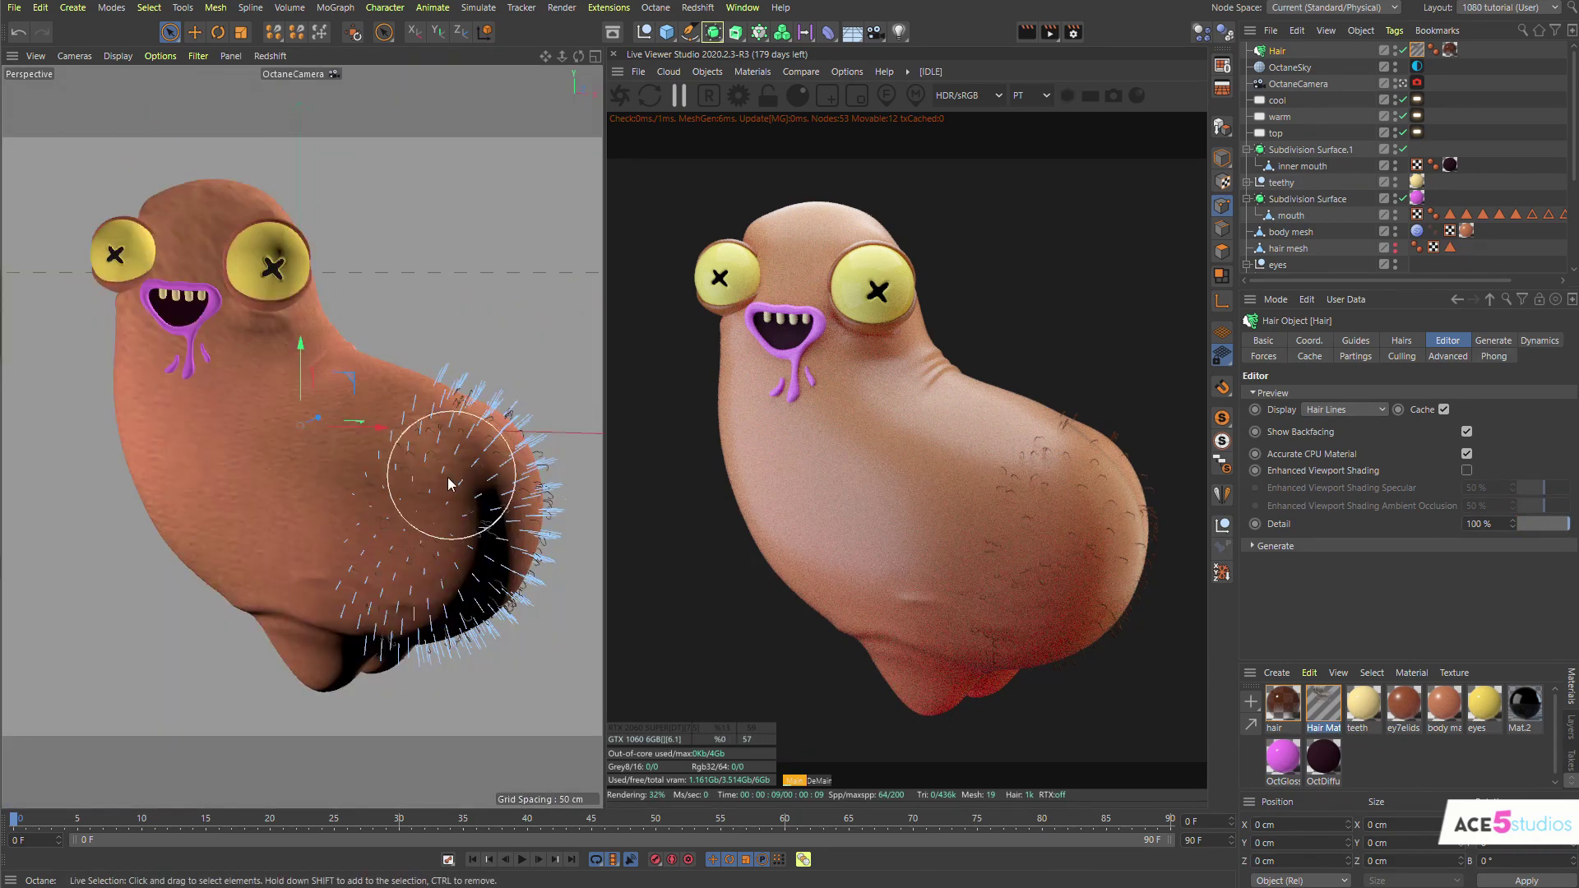
{"action": "scroll", "coordinate": [469, 487], "scroll_direction": "up", "scroll_amount": 4}
{"action": "left_click", "coordinate": [613, 54]}
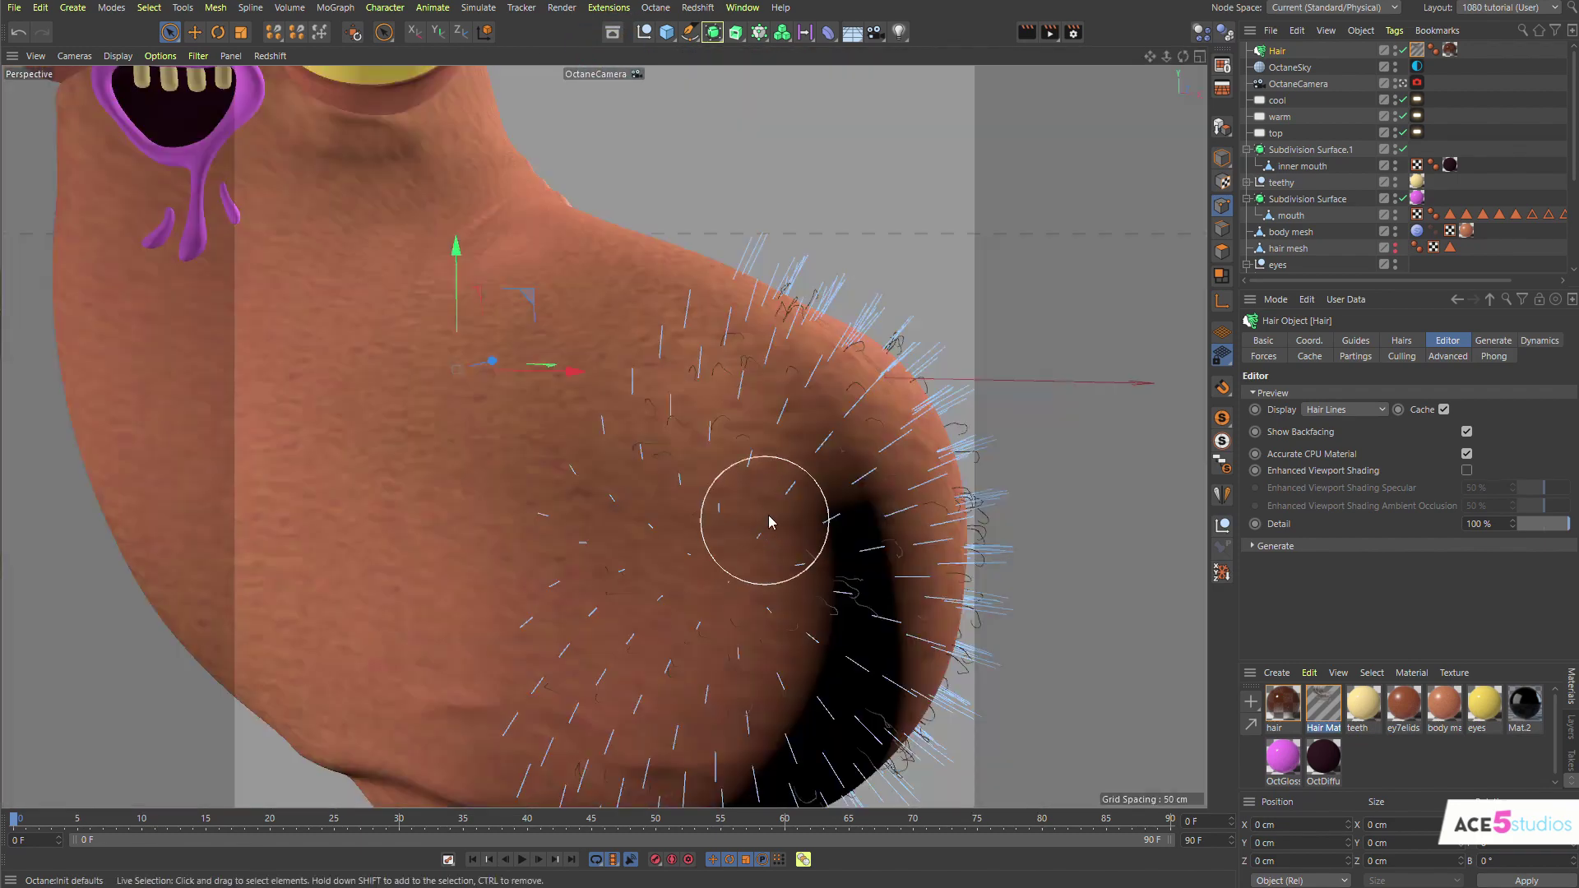
{"action": "left_click_drag", "start_coordinate": [891, 511], "coordinate": [853, 497], "text": "alt"}
{"action": "middle_click_drag", "start_coordinate": [950, 494], "coordinate": [732, 461], "text": "alt"}
{"action": "scroll", "coordinate": [733, 461], "scroll_direction": "up", "scroll_amount": 1}
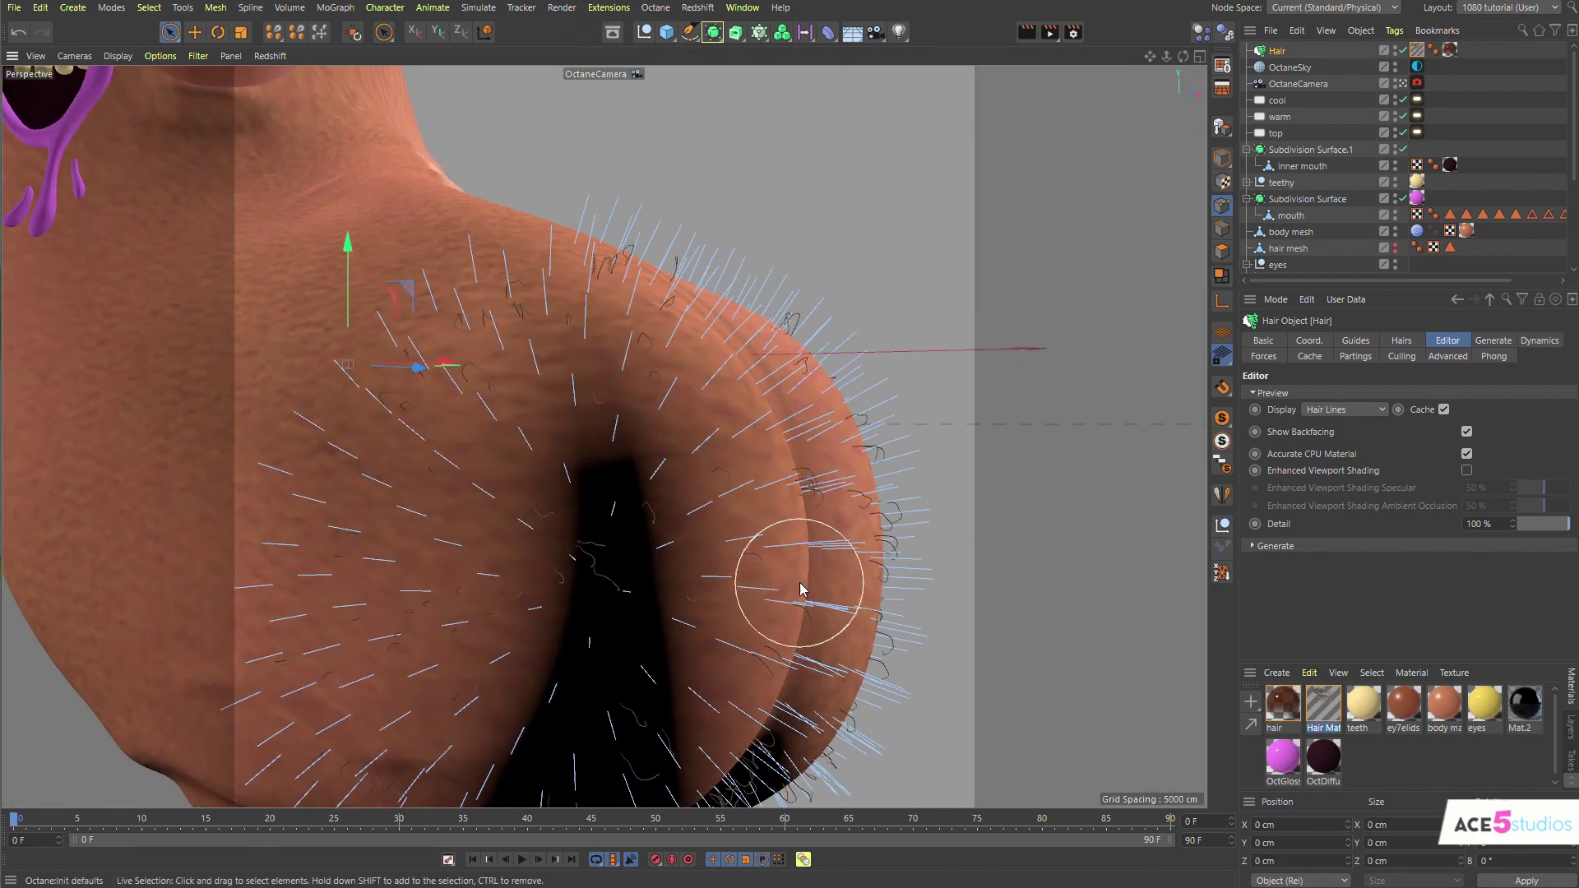
{"action": "scroll", "coordinate": [803, 589], "scroll_direction": "up", "scroll_amount": 2}
{"action": "scroll", "coordinate": [751, 495], "scroll_direction": "down", "scroll_amount": 1}
Set Hair Mat's Frizz Scale X to 200 %
{"action": "left_click", "coordinate": [1417, 50]}
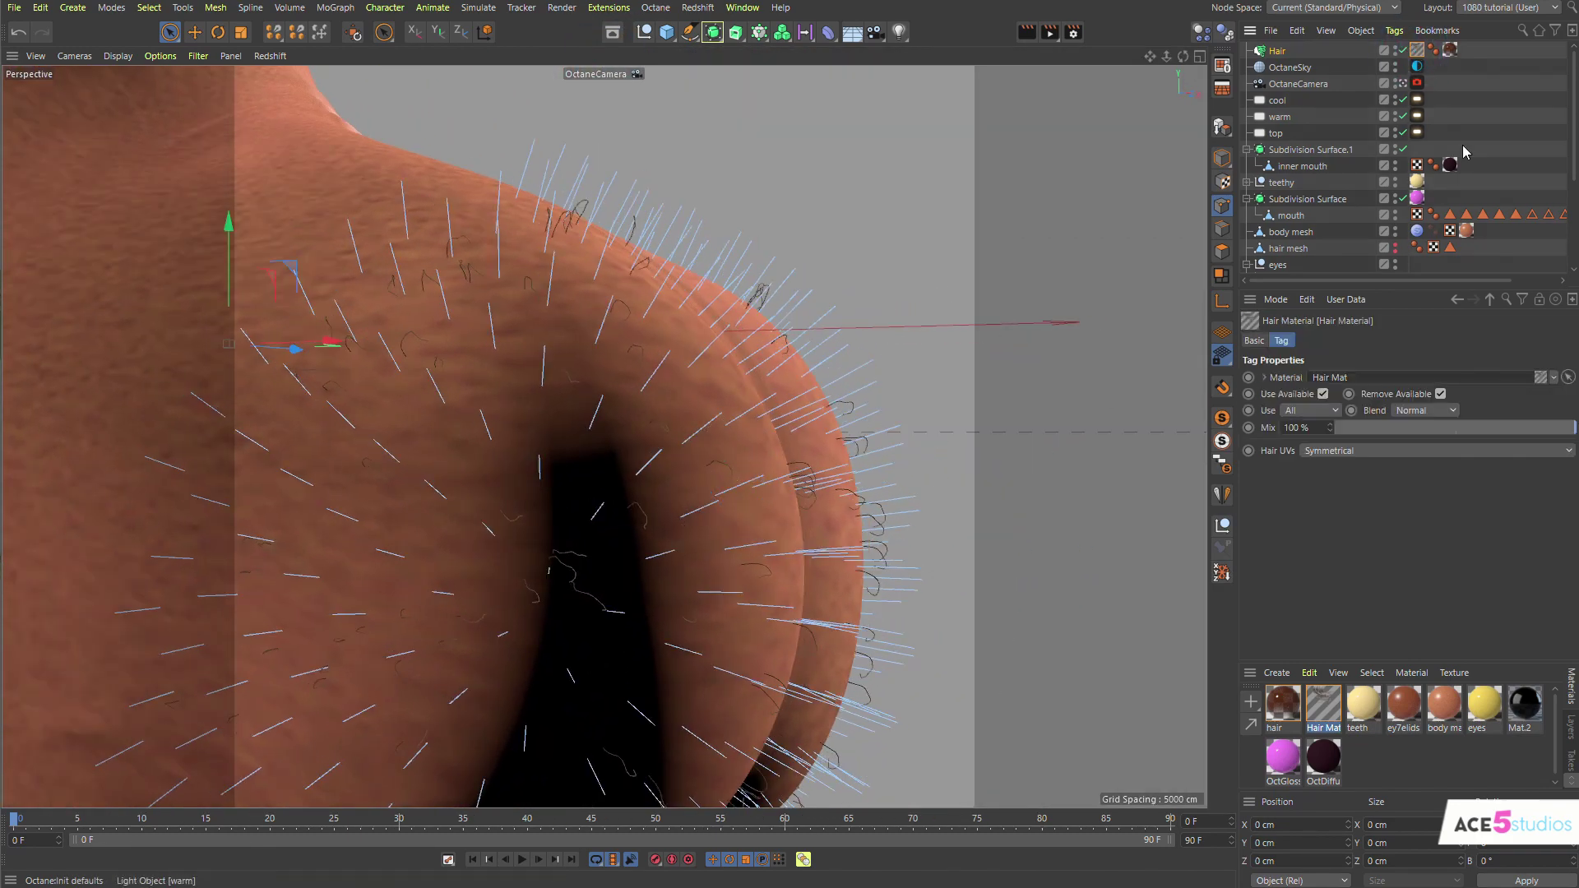
{"action": "double_click", "coordinate": [1417, 51]}
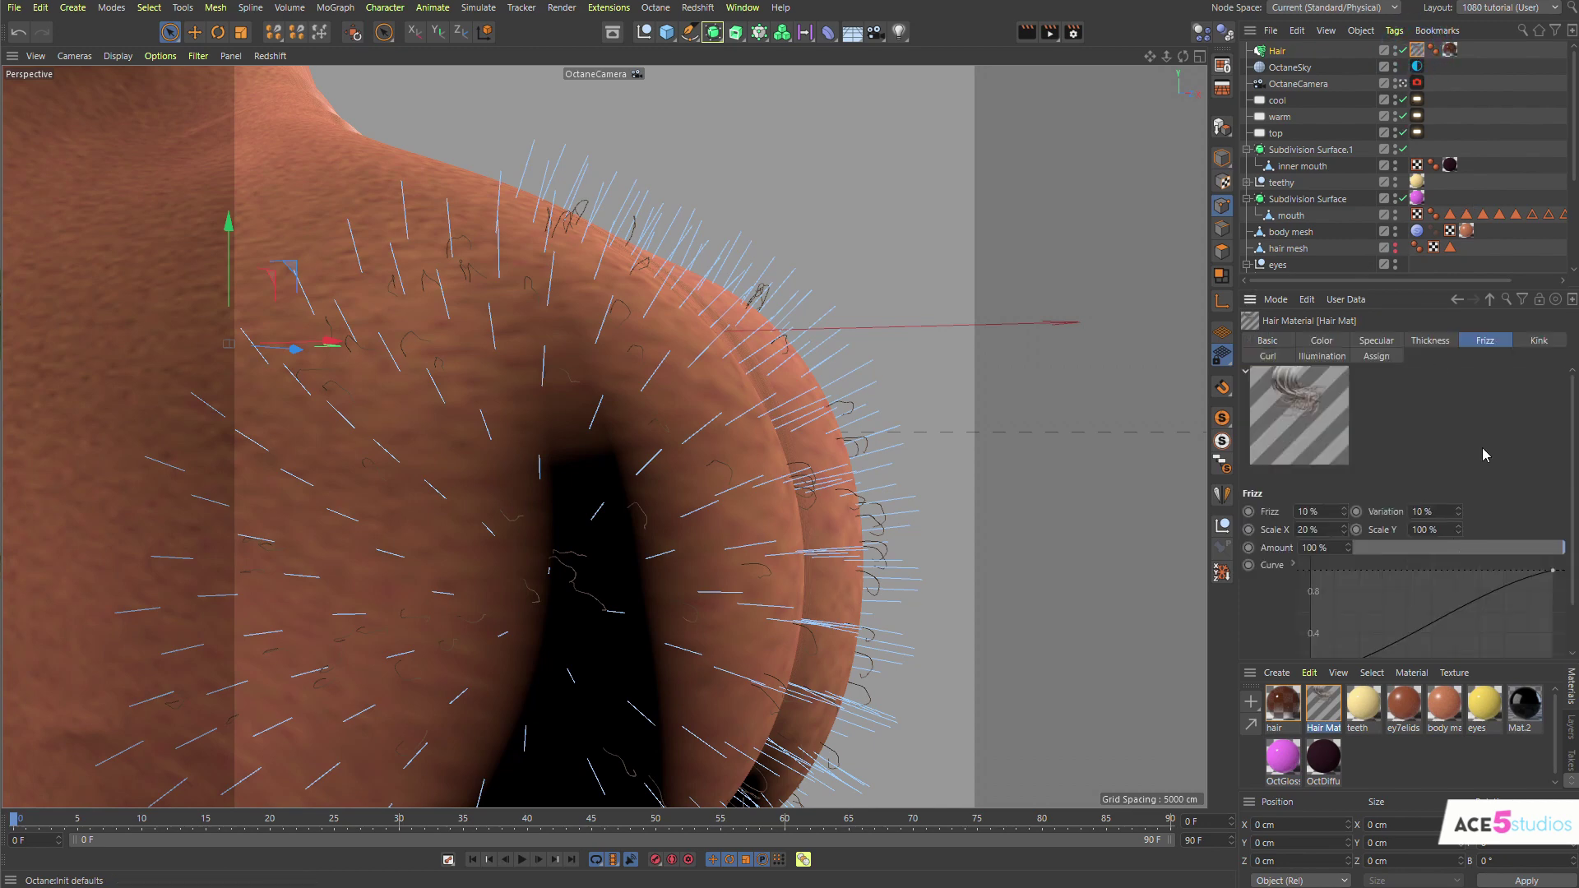
{"action": "left_click_drag", "start_coordinate": [1482, 447], "coordinate": [1486, 430]}
{"action": "scroll", "coordinate": [1484, 436], "scroll_direction": "down", "scroll_amount": 1}
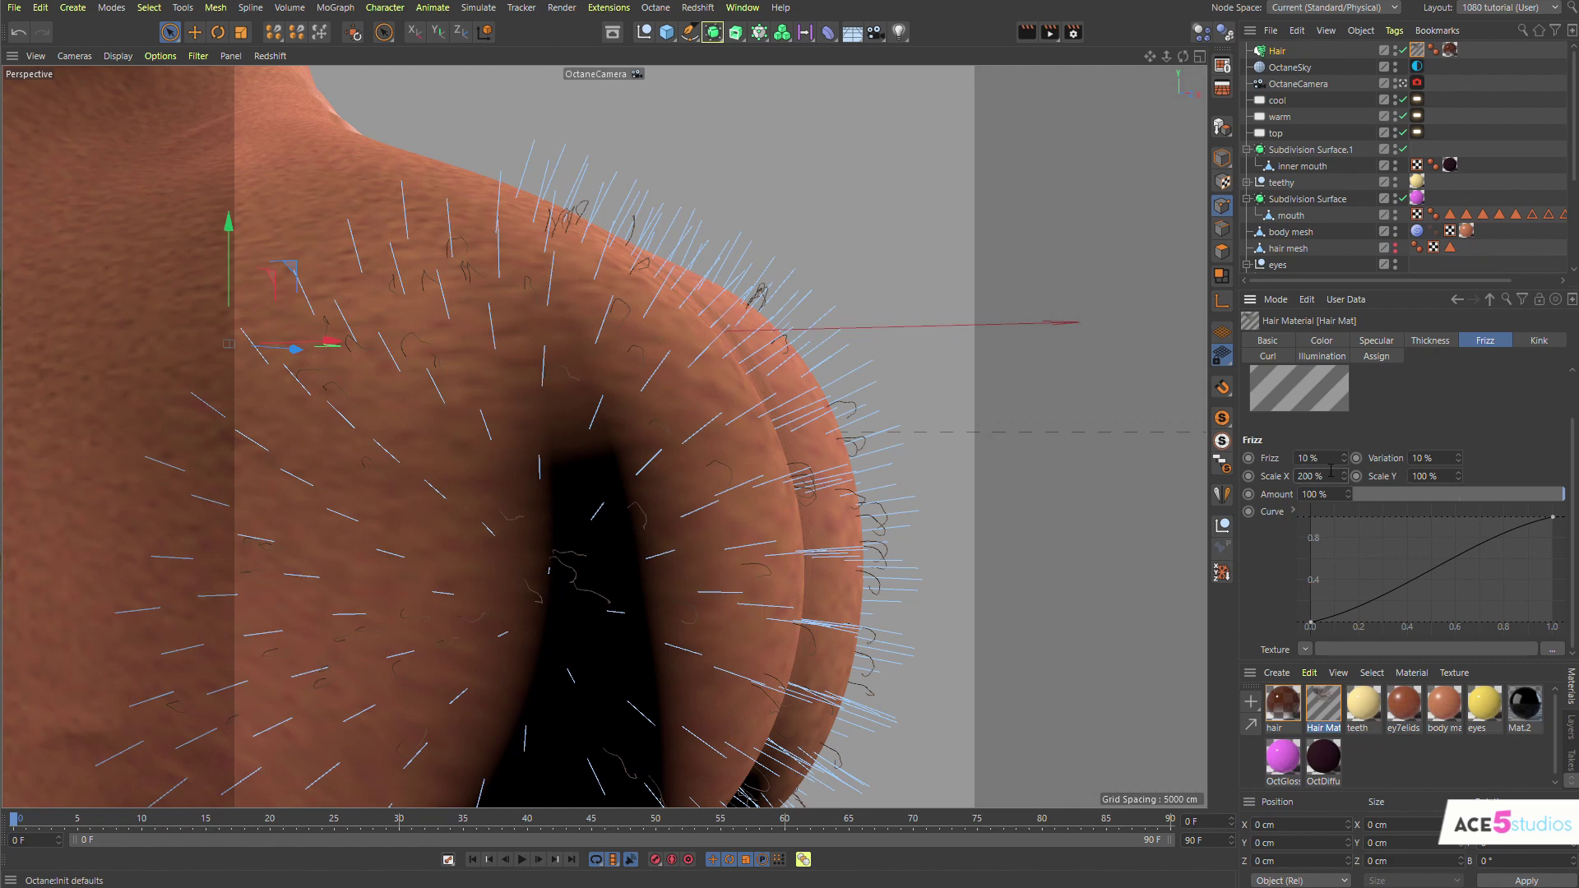
{"action": "key", "text": "Return"}
{"action": "mouse_move", "coordinate": [1545, 523]}
{"action": "left_mouse_down"}
{"action": "mouse_move", "coordinate": [1377, 512]}
{"action": "mouse_move", "coordinate": [1552, 516]}
{"action": "left_mouse_up"}
Move the upper end point of Hair Mat's Kink curve to about 0.2 along its horizontal axis and set Curl to 206°
{"action": "left_click", "coordinate": [1540, 340]}
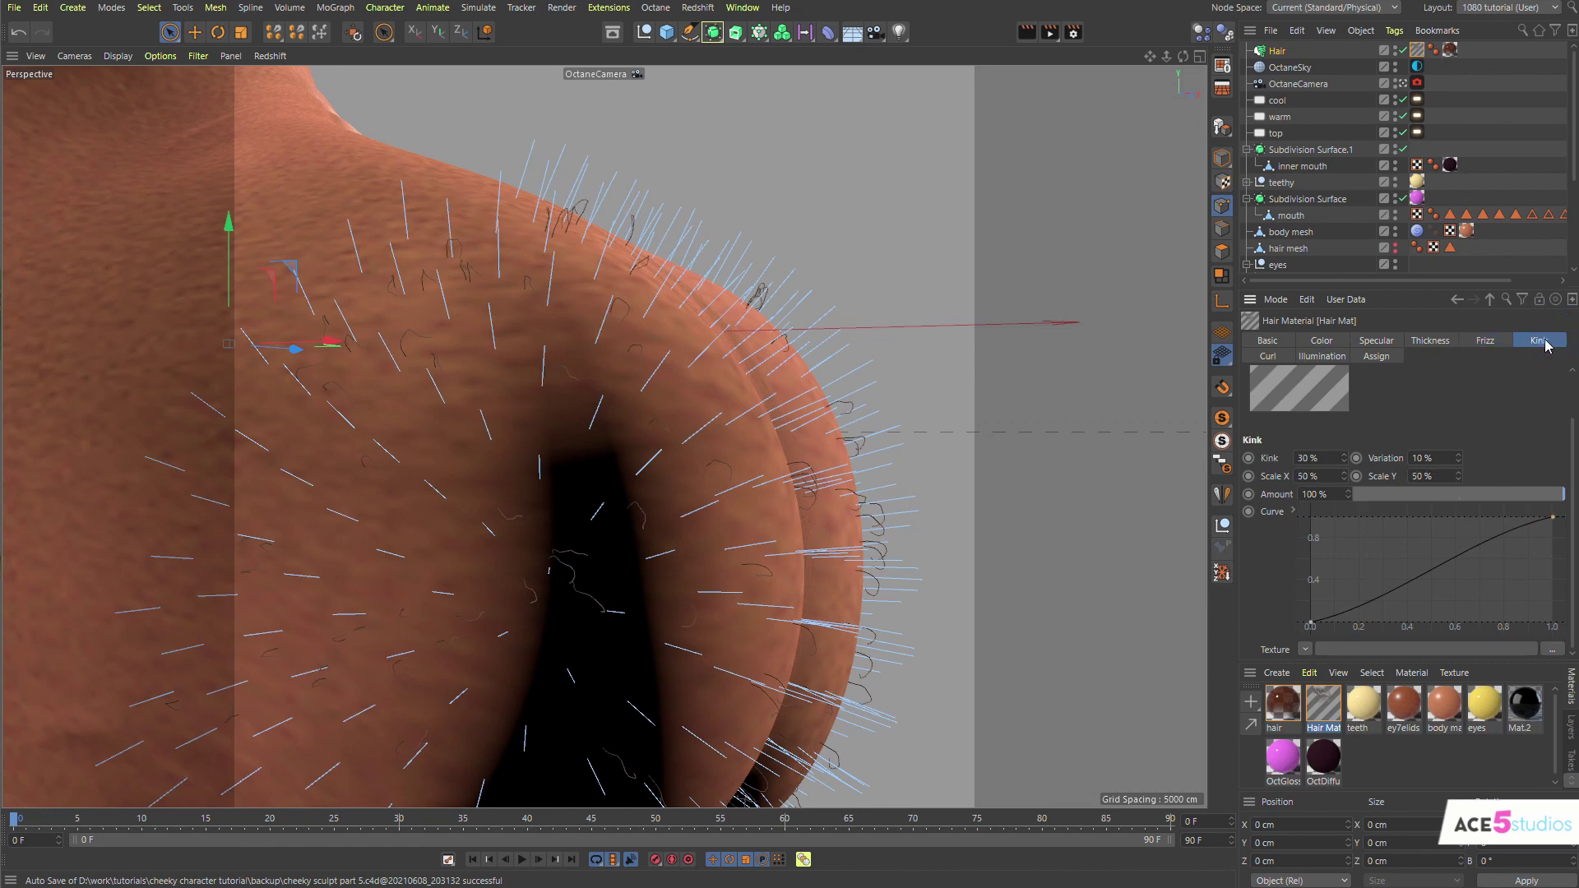
{"action": "left_click_drag", "start_coordinate": [1553, 522], "coordinate": [1365, 516]}
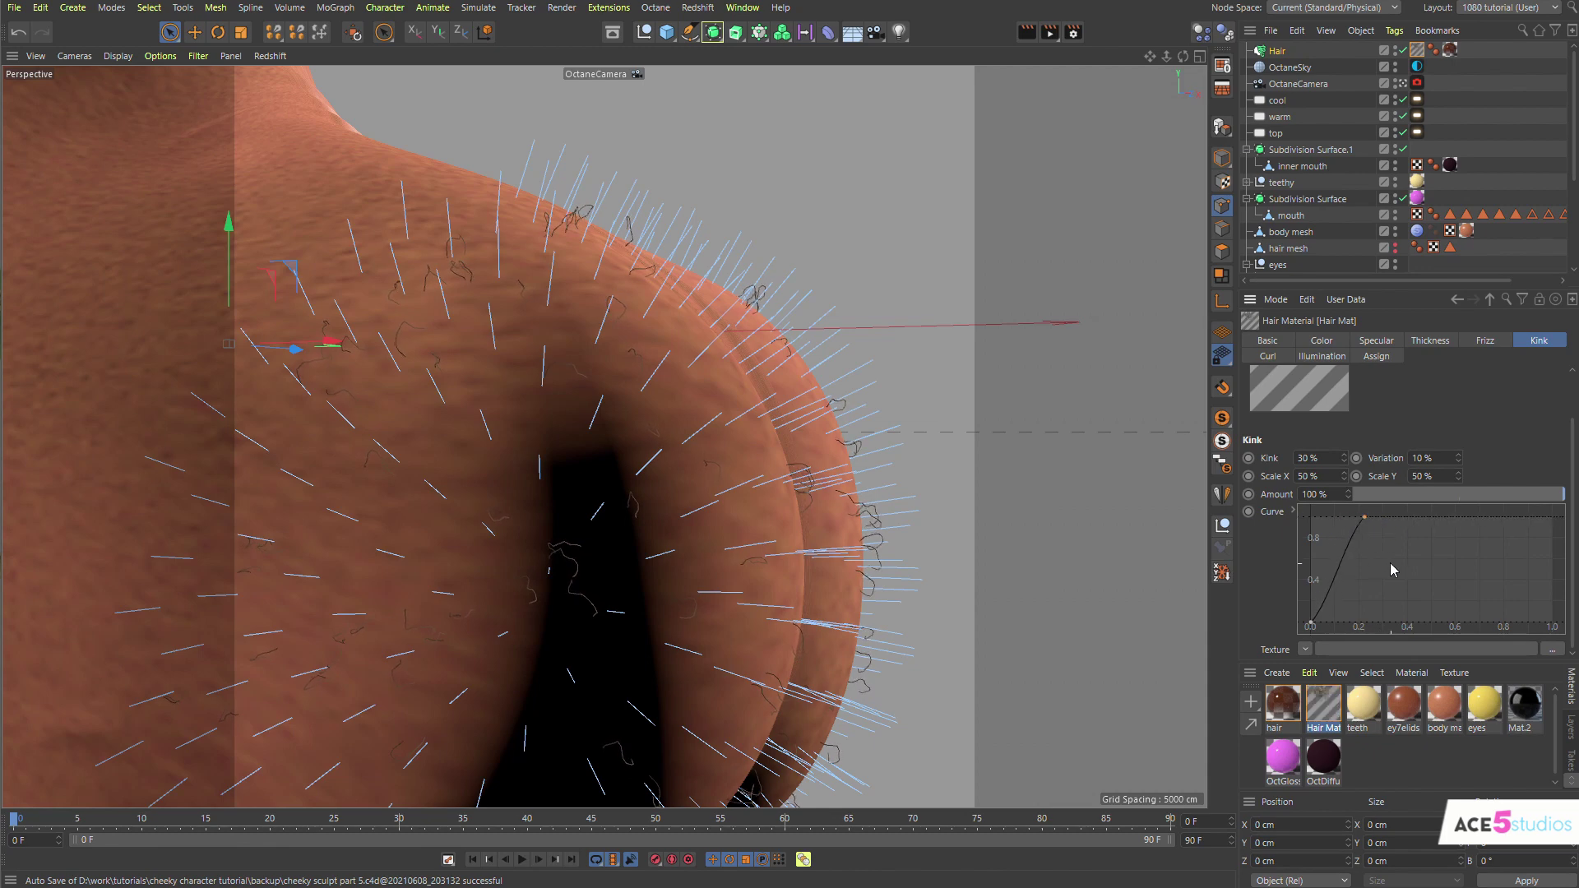
{"action": "left_click", "coordinate": [1265, 357]}
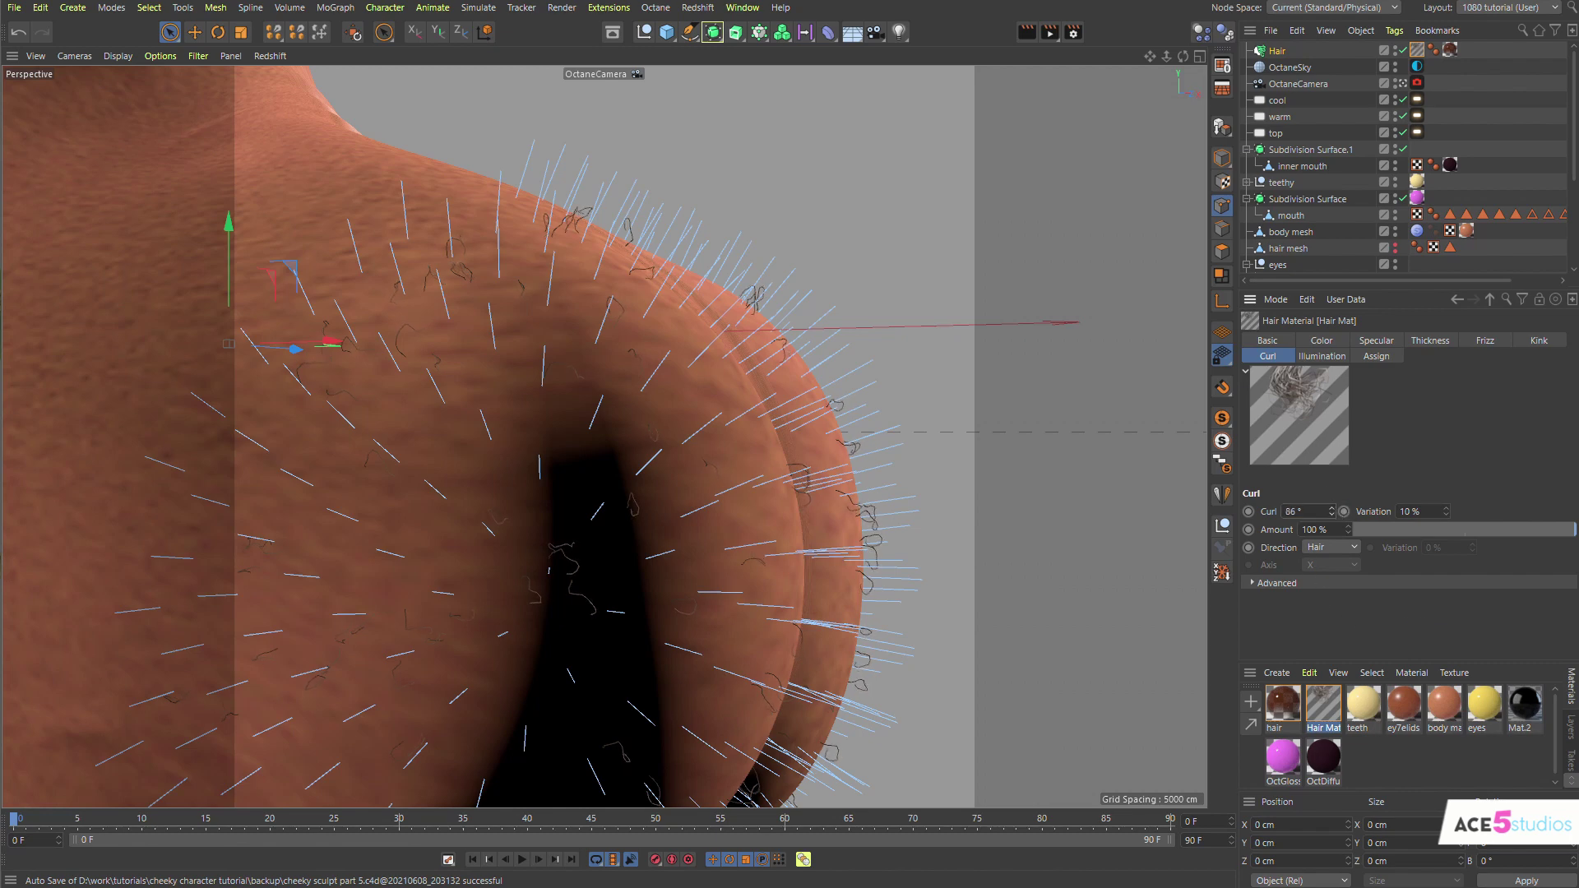
{"action": "left_click_drag", "start_coordinate": [1332, 511], "coordinate": [1331, 460]}
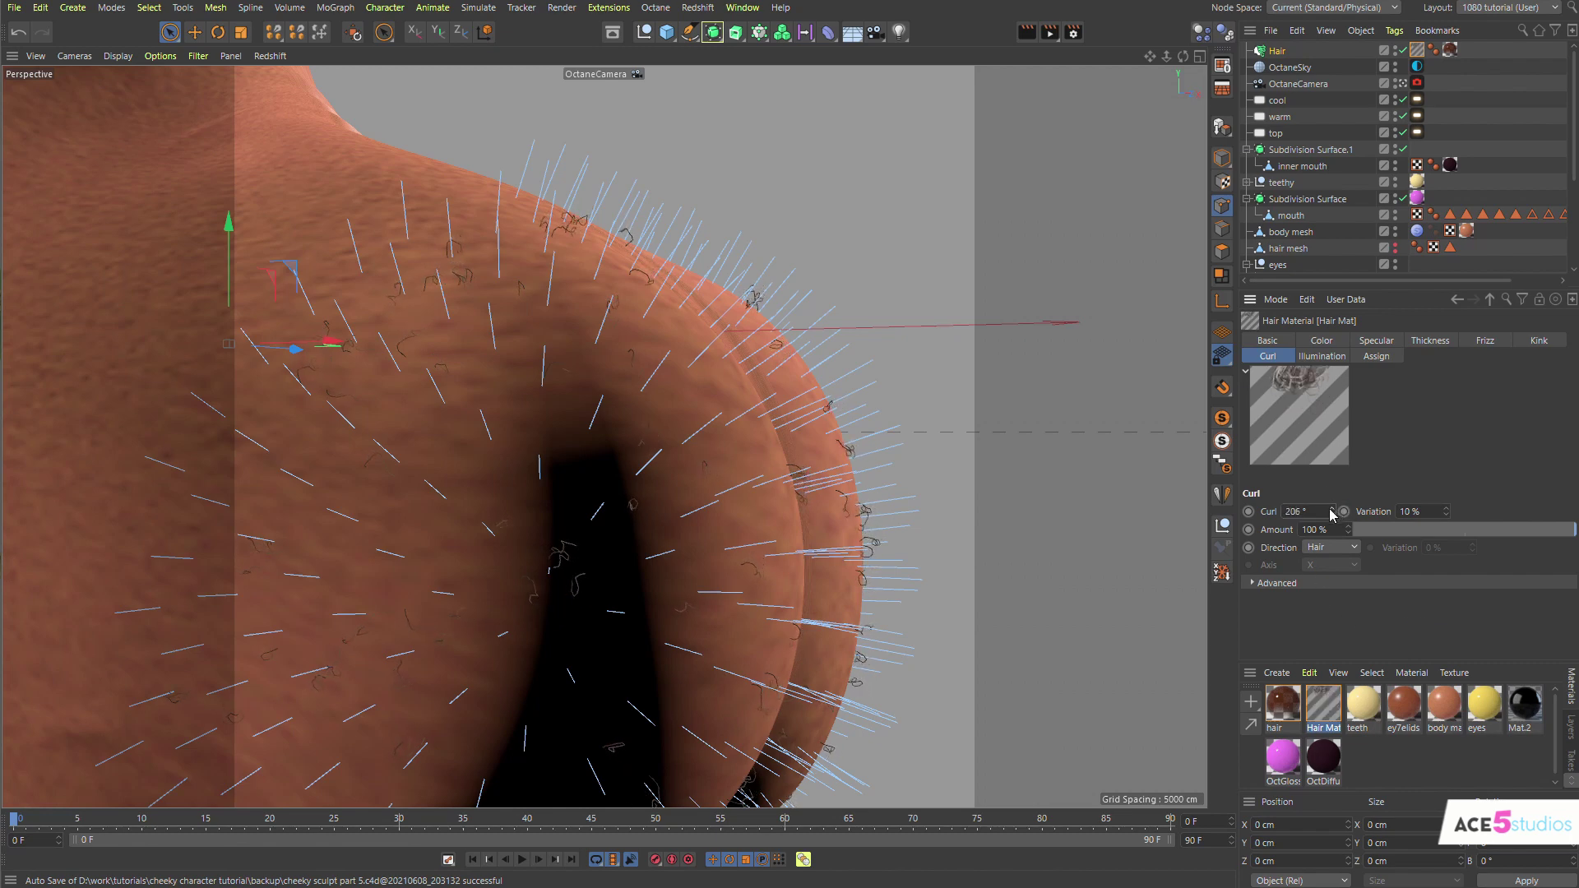
{"action": "scroll", "coordinate": [584, 443], "scroll_direction": "down", "scroll_amount": 5}
{"action": "left_click_drag", "start_coordinate": [504, 452], "coordinate": [635, 480], "text": "alt"}
{"action": "scroll", "coordinate": [576, 487], "scroll_direction": "up", "scroll_amount": 4}
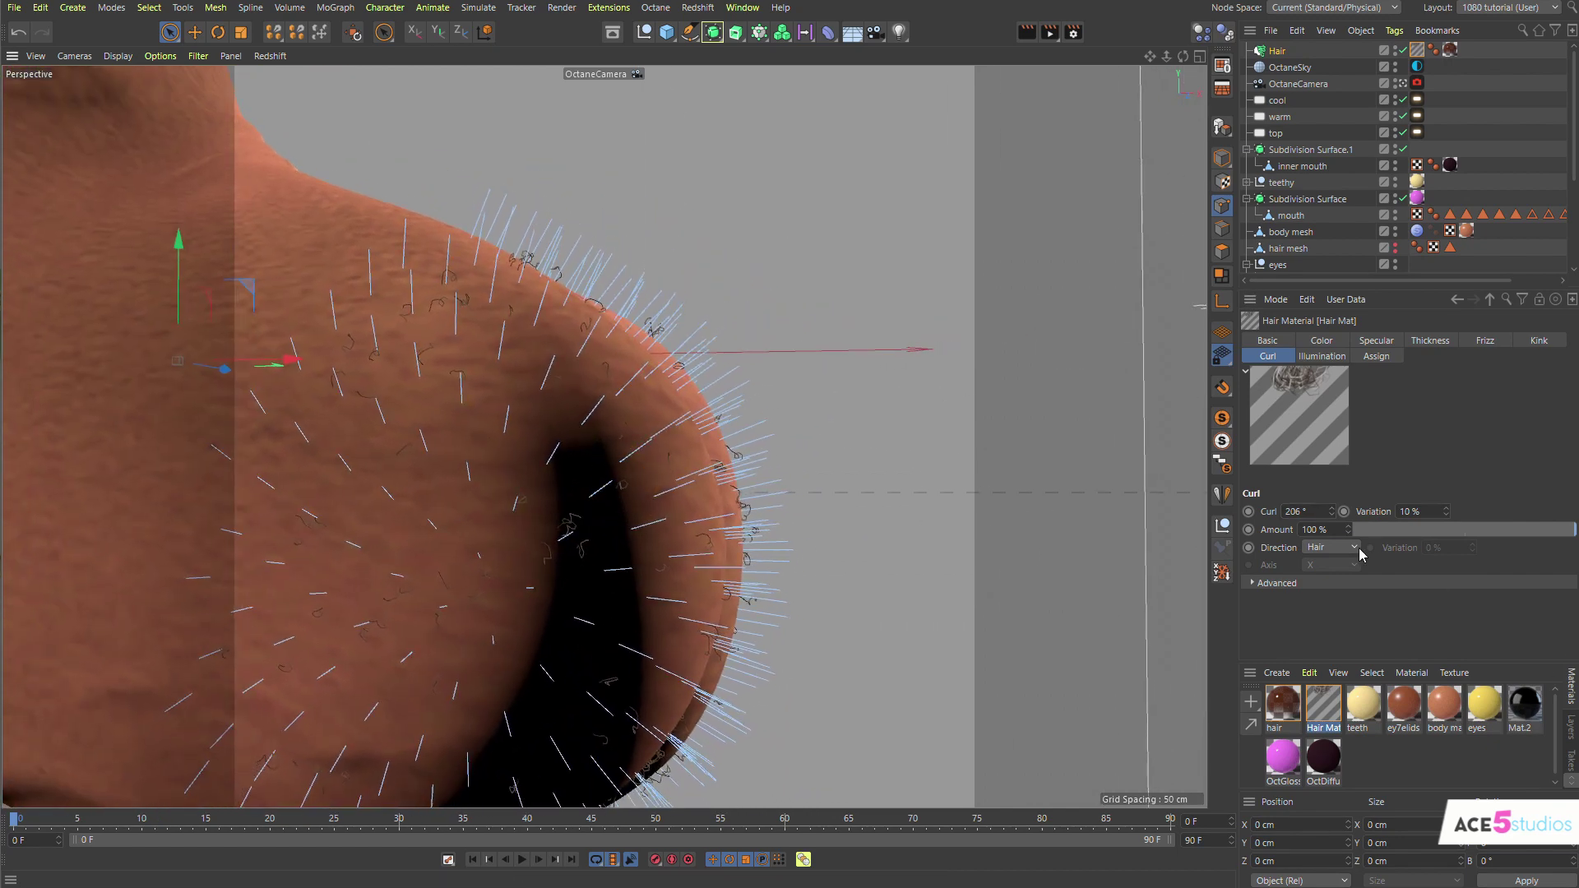
Expand Hair Mat's advanced Curl settings and reopen the Octane live viewer to render the creature's rear hairs
{"action": "left_click", "coordinate": [1296, 589]}
{"action": "scroll", "coordinate": [1294, 571], "scroll_direction": "down", "scroll_amount": 3}
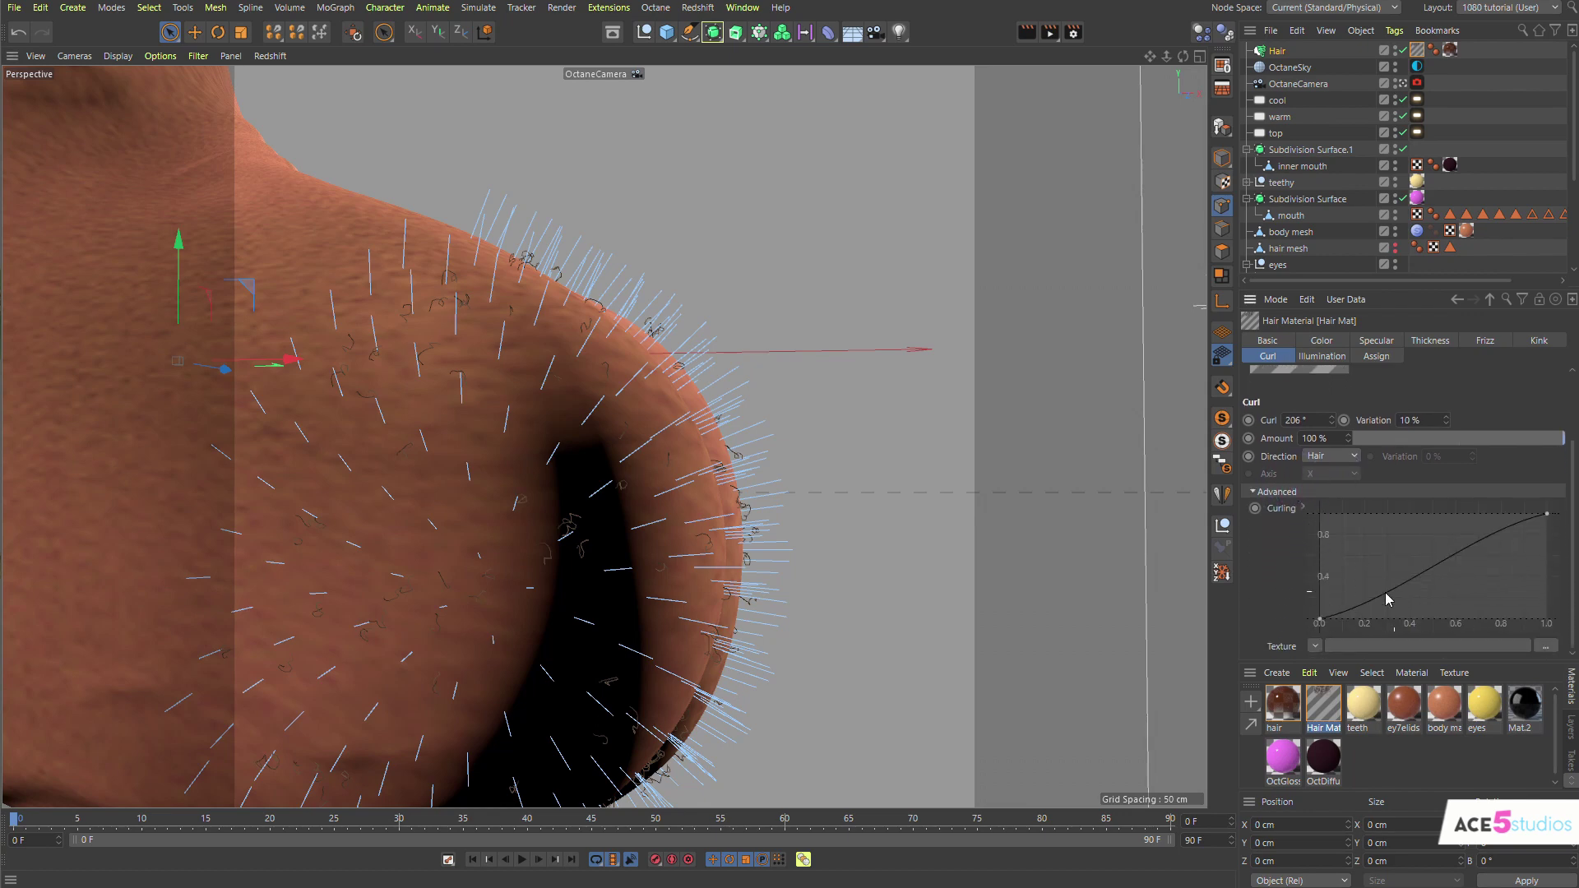
{"action": "scroll", "coordinate": [429, 424], "scroll_direction": "down", "scroll_amount": 3}
{"action": "left_click_drag", "start_coordinate": [429, 423], "coordinate": [532, 471], "text": "alt"}
{"action": "scroll", "coordinate": [532, 477], "scroll_direction": "down", "scroll_amount": 2}
{"action": "scroll", "coordinate": [652, 448], "scroll_direction": "up", "scroll_amount": 4}
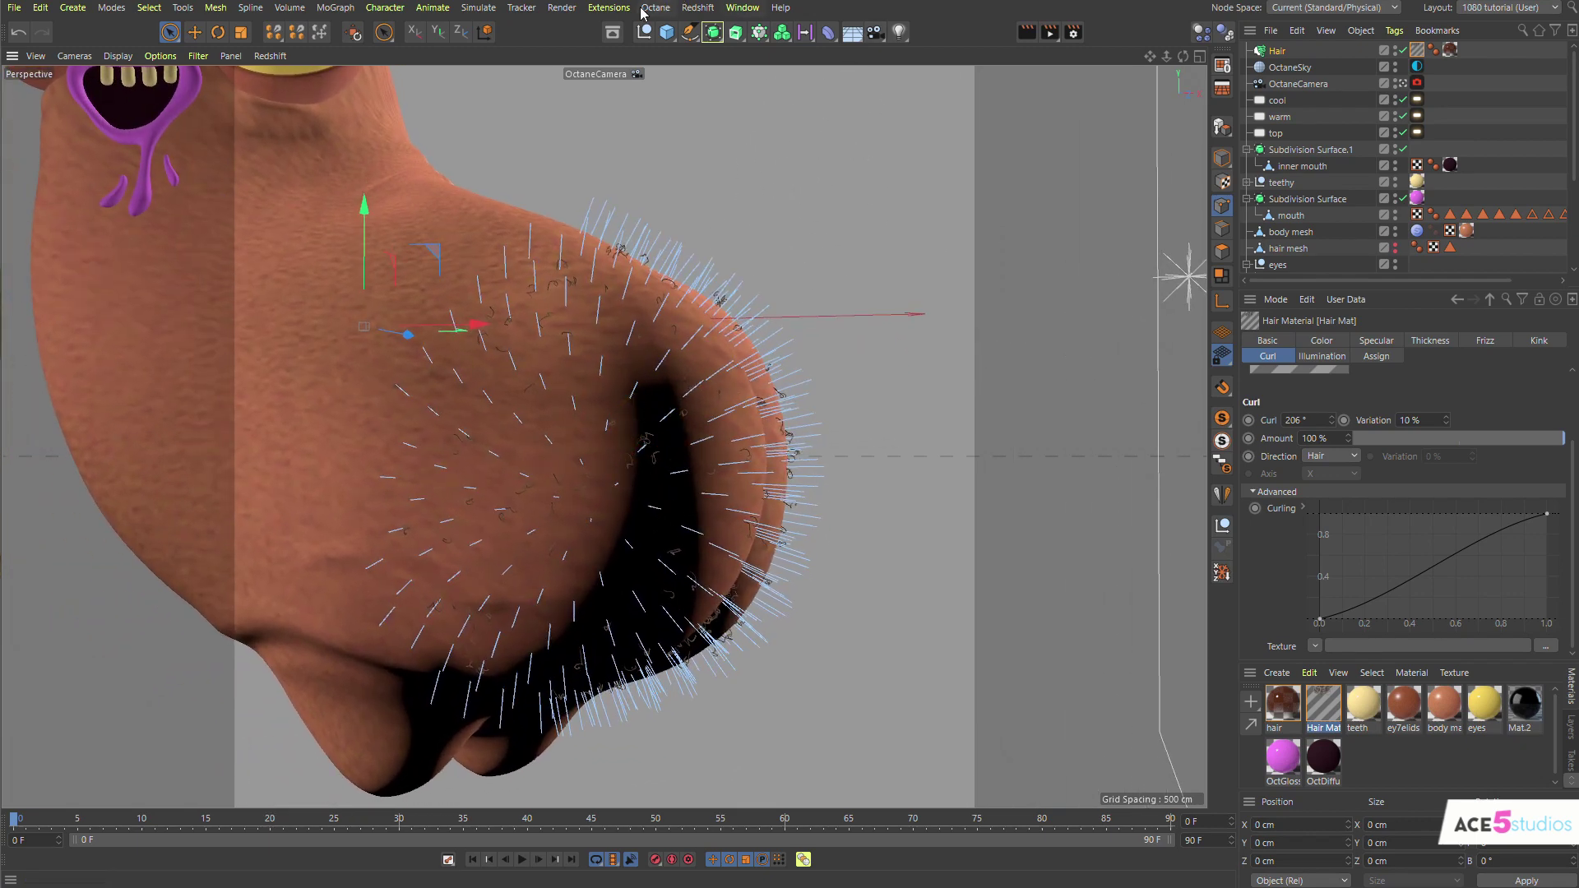
{"action": "left_click", "coordinate": [643, 10]}
{"action": "left_click", "coordinate": [685, 52]}
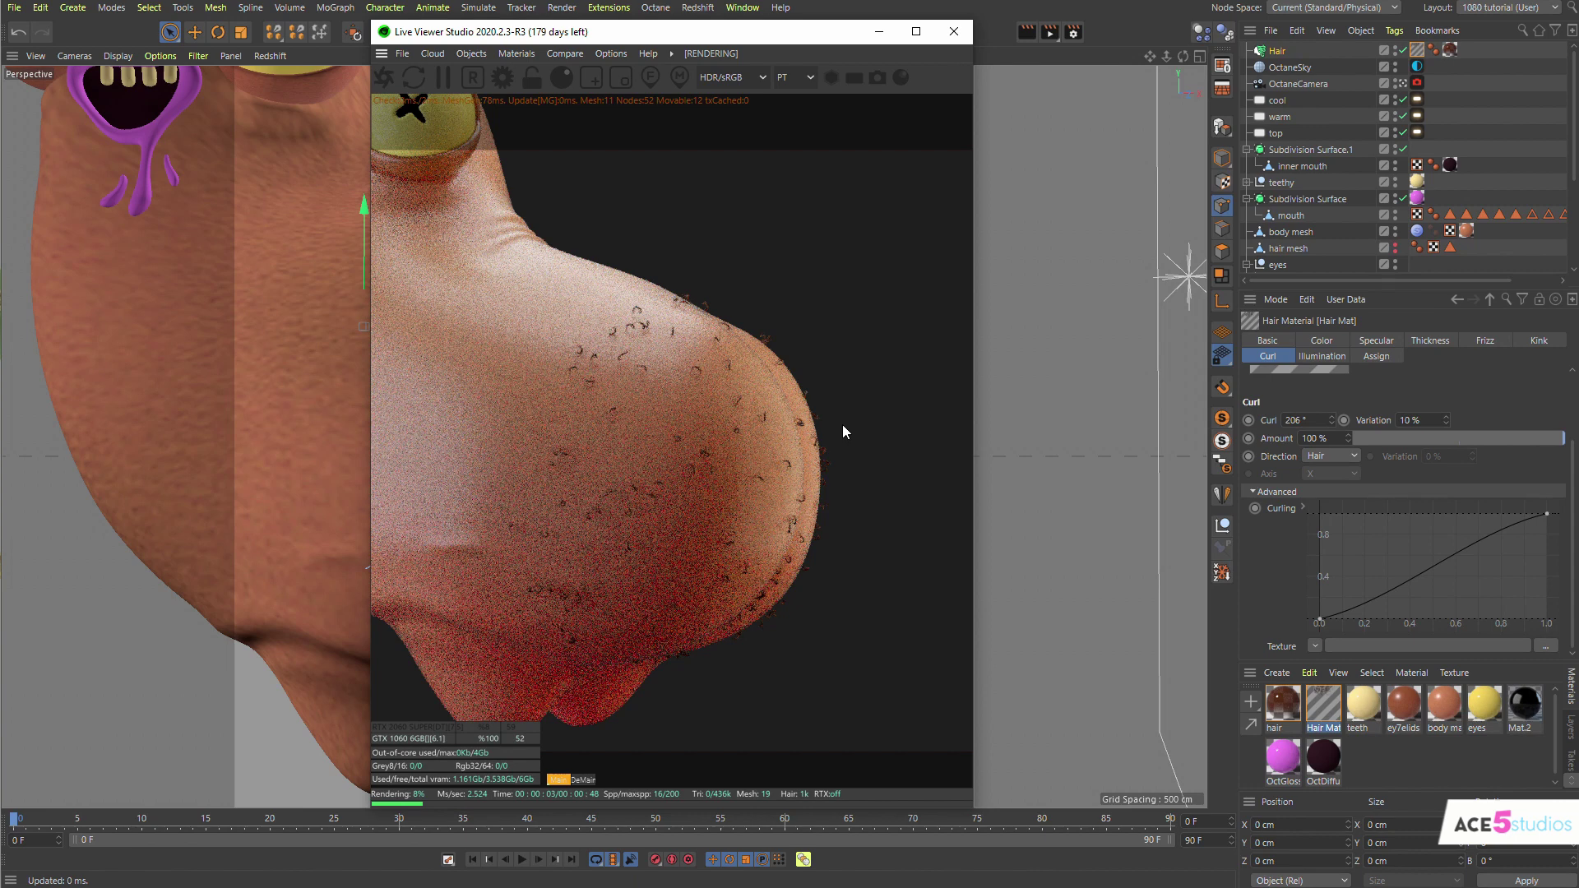
Set the Hair object's guide length first to 30 cm and finally to 40 cm
{"action": "left_click", "coordinate": [1276, 51]}
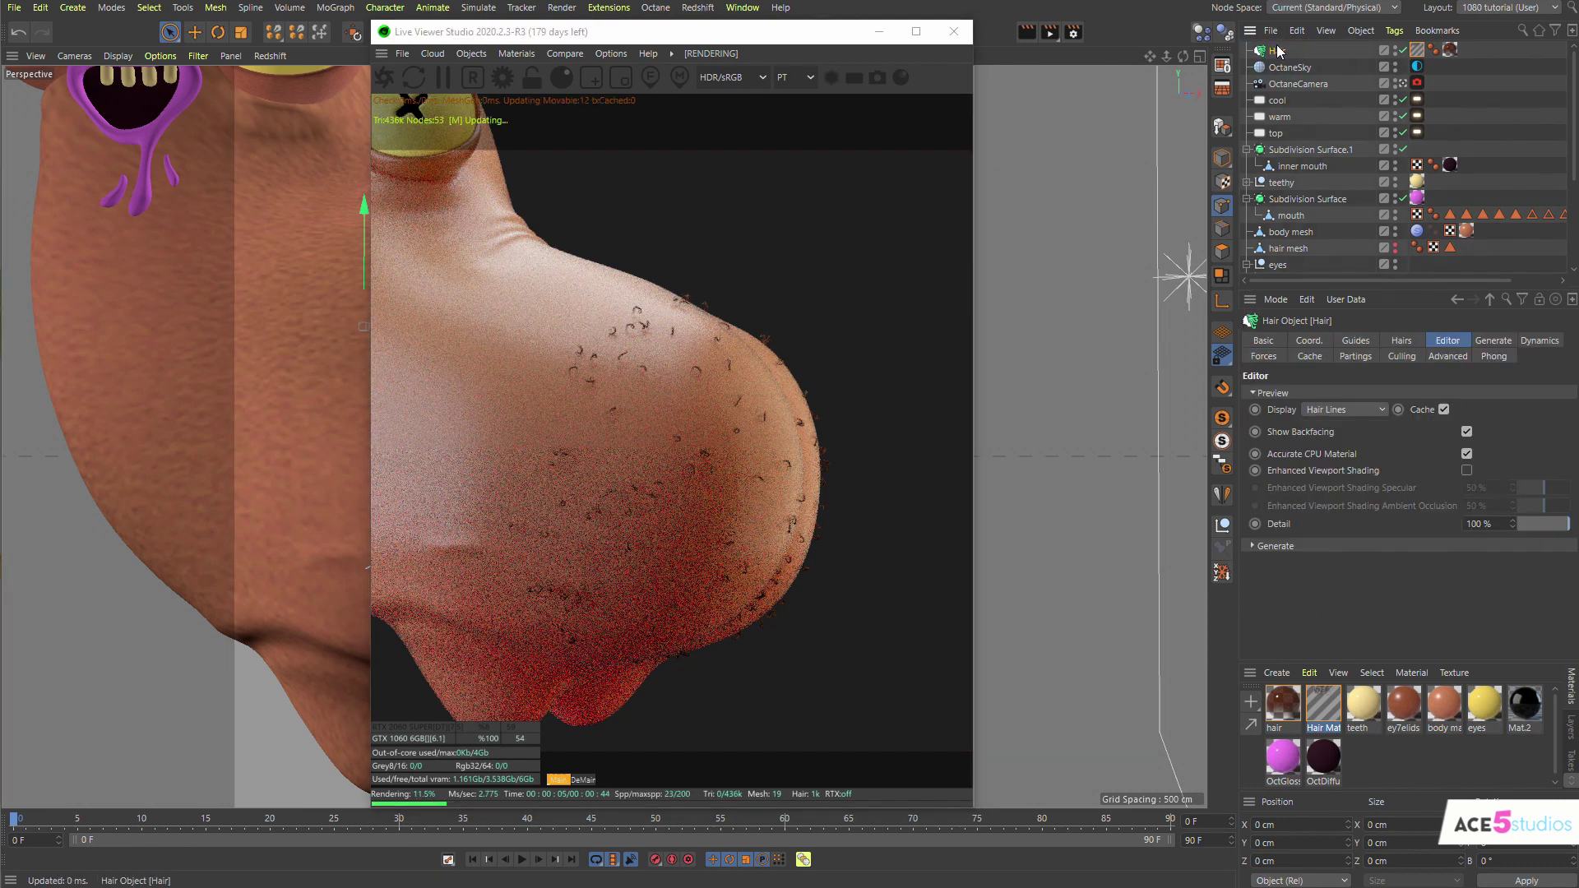
{"action": "left_click", "coordinate": [1357, 342]}
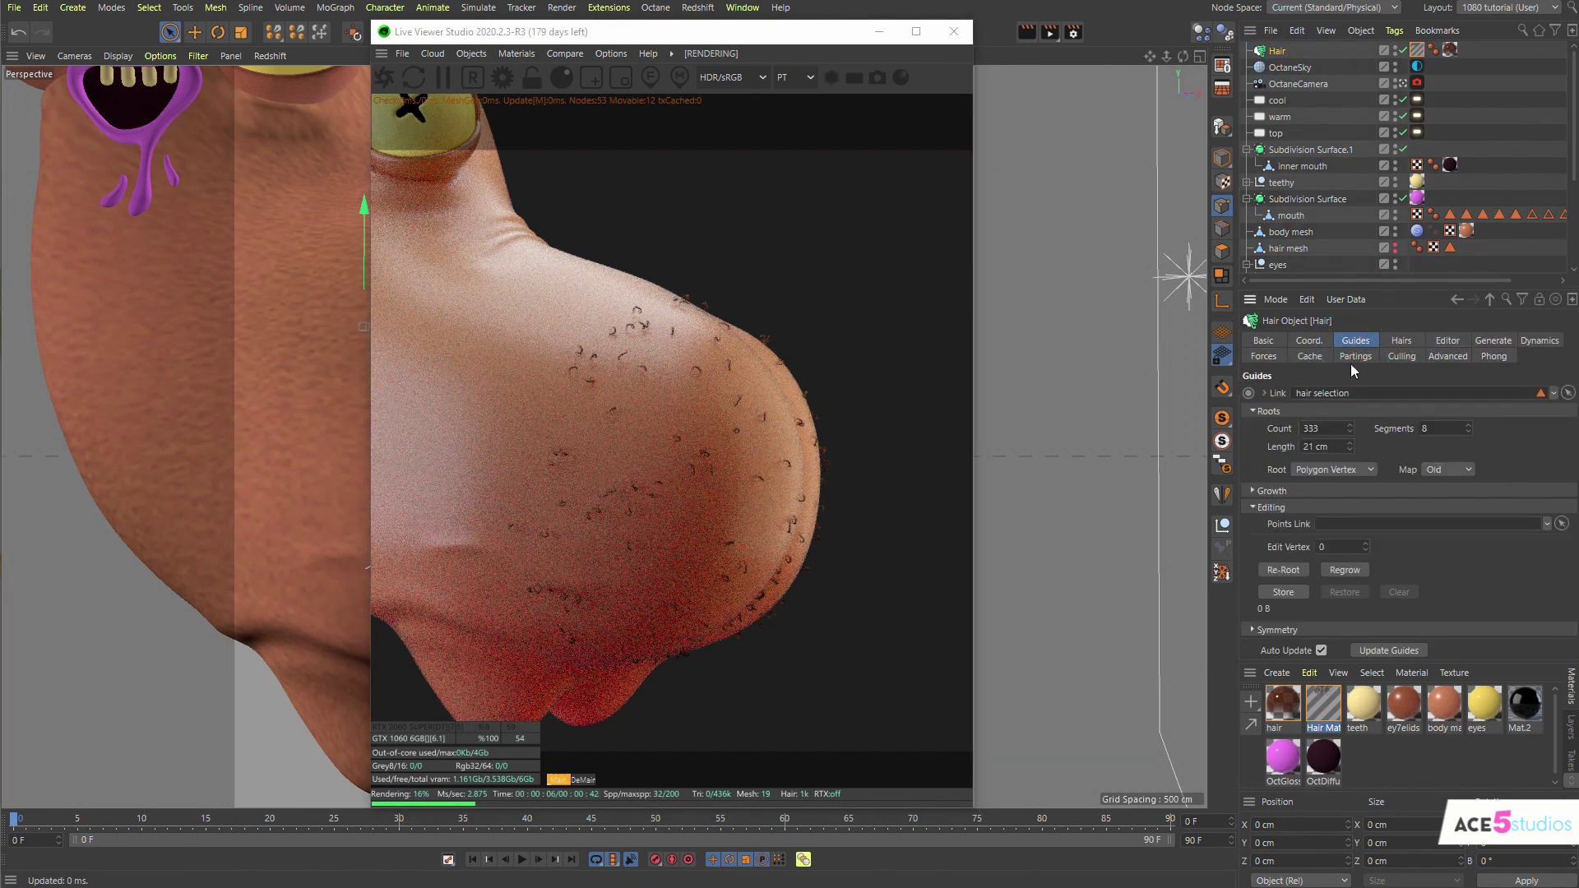
{"action": "double_click", "coordinate": [1339, 448]}
{"action": "type", "text": "30"}
{"action": "key", "text": "Return"}
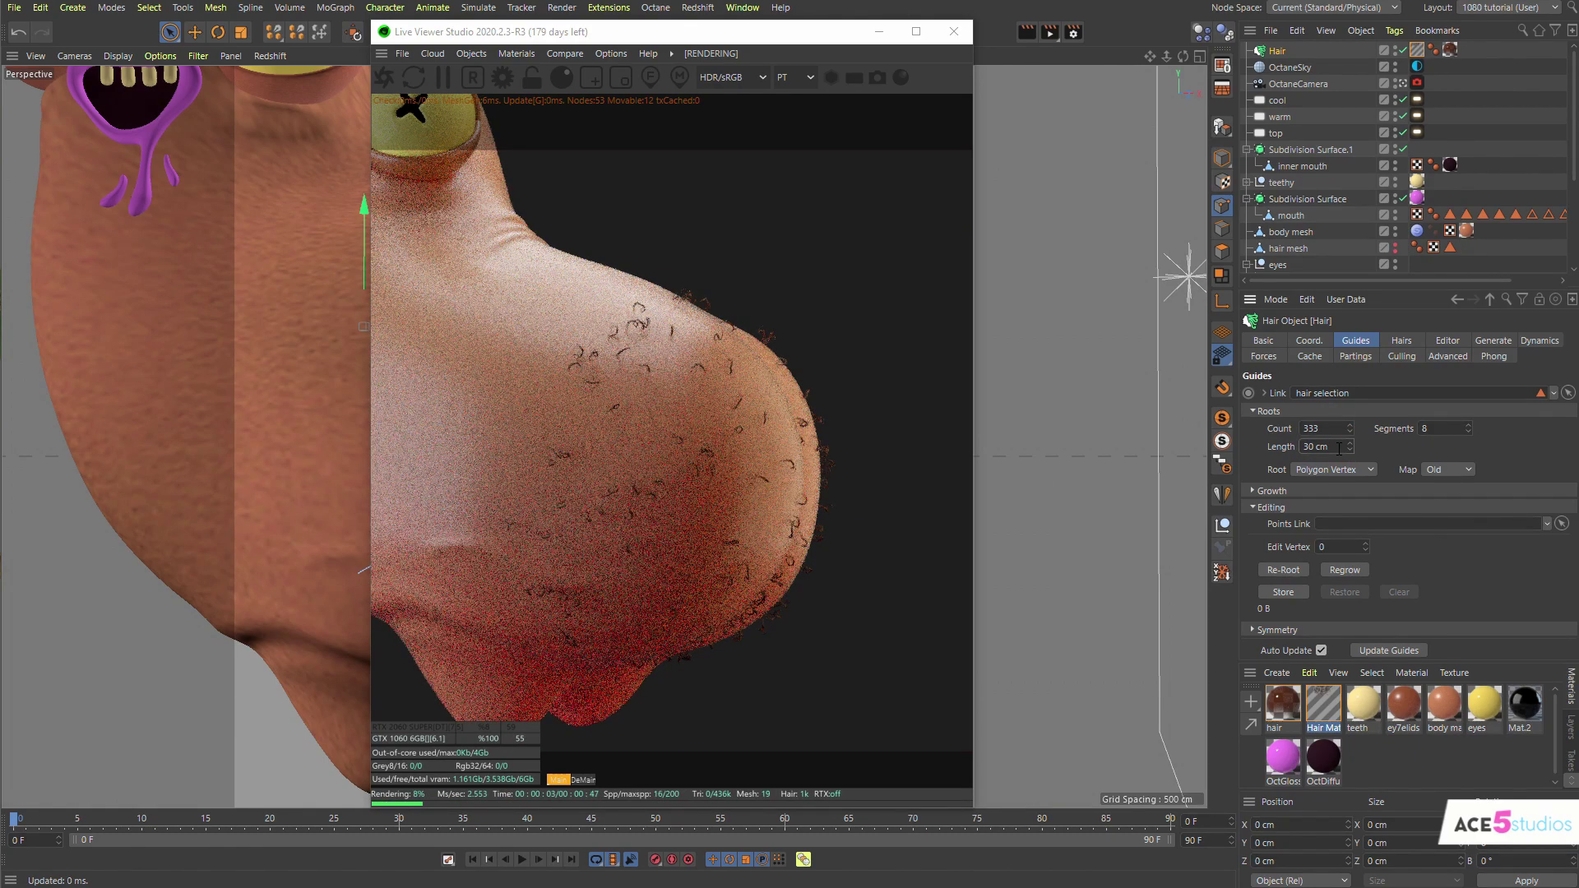
{"action": "type", "text": "40"}
{"action": "key", "text": "Return"}
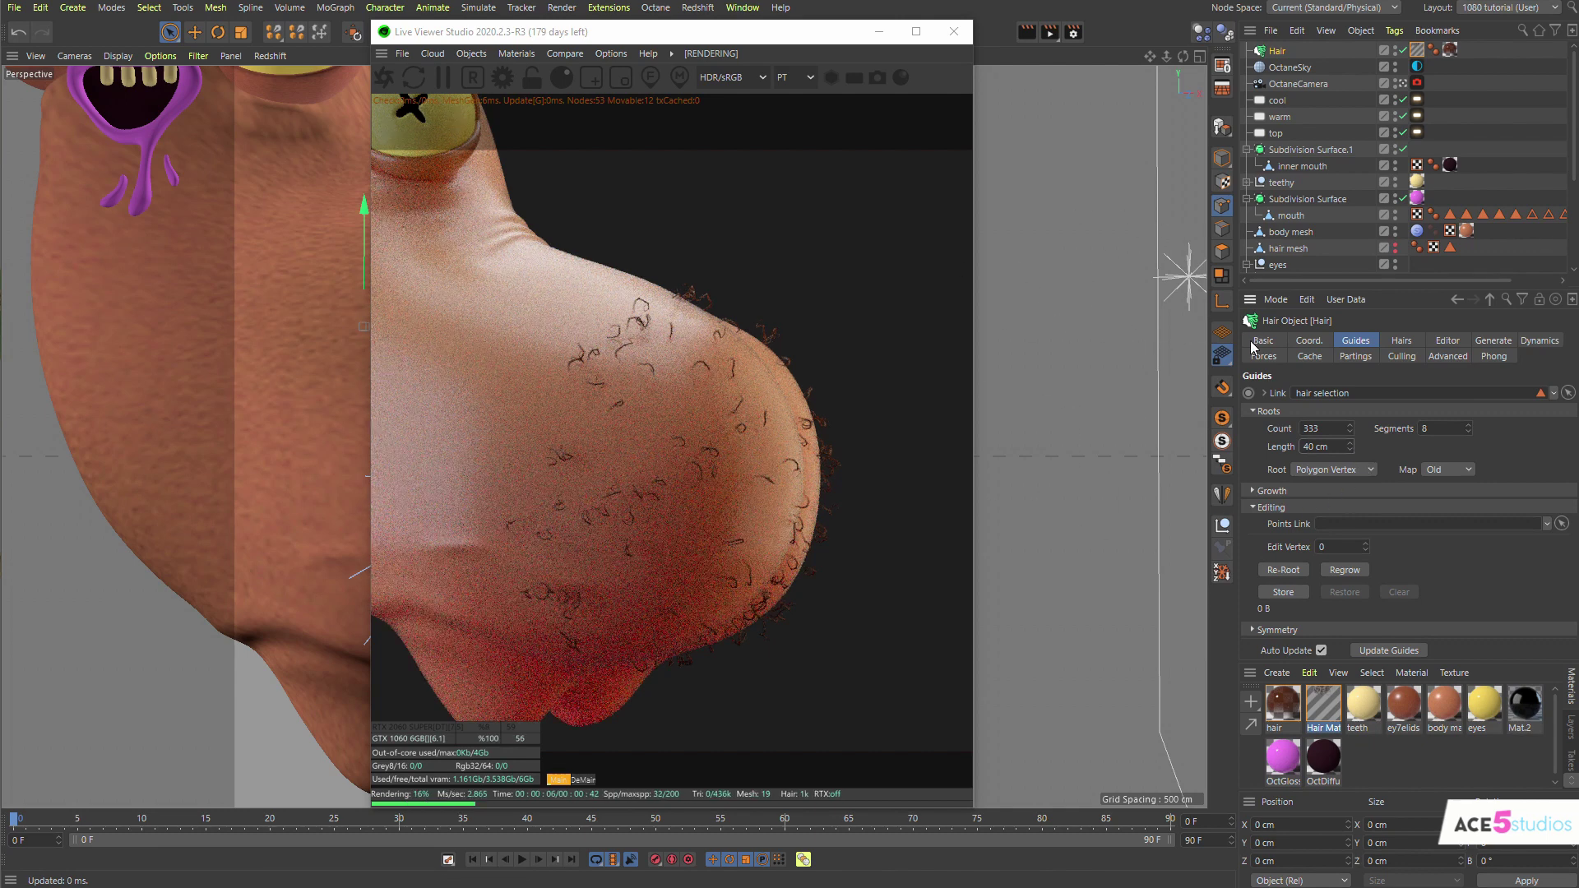
Lower the root-side start point of Hair Mat's Thickness curve to about 0.55
{"action": "left_click", "coordinate": [1417, 50]}
{"action": "left_click", "coordinate": [1438, 344]}
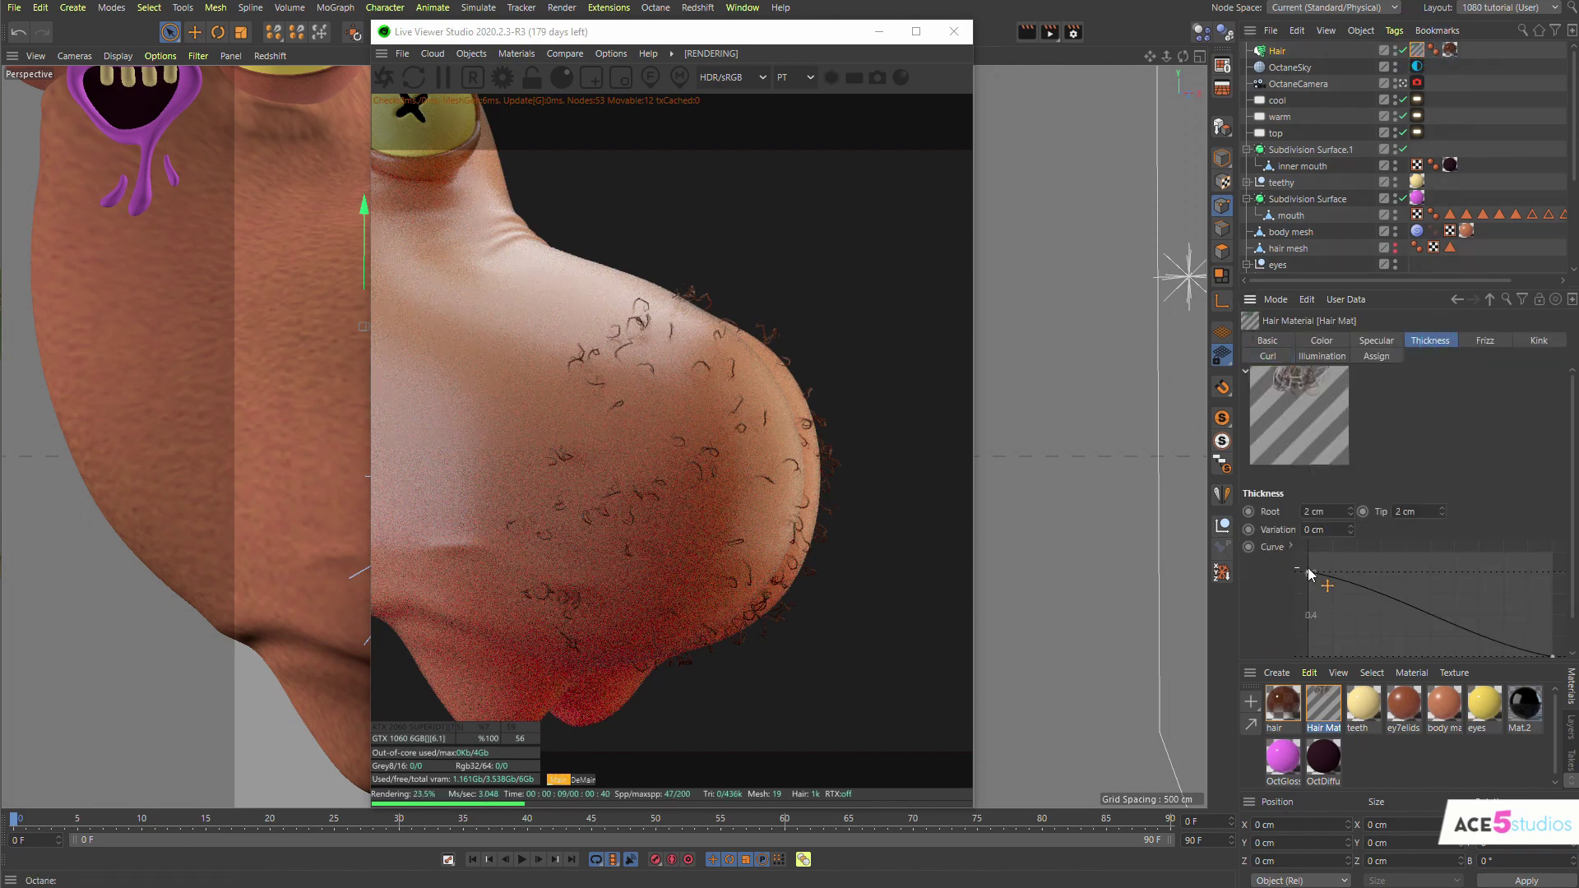
{"action": "left_click_drag", "start_coordinate": [1311, 574], "coordinate": [1307, 614]}
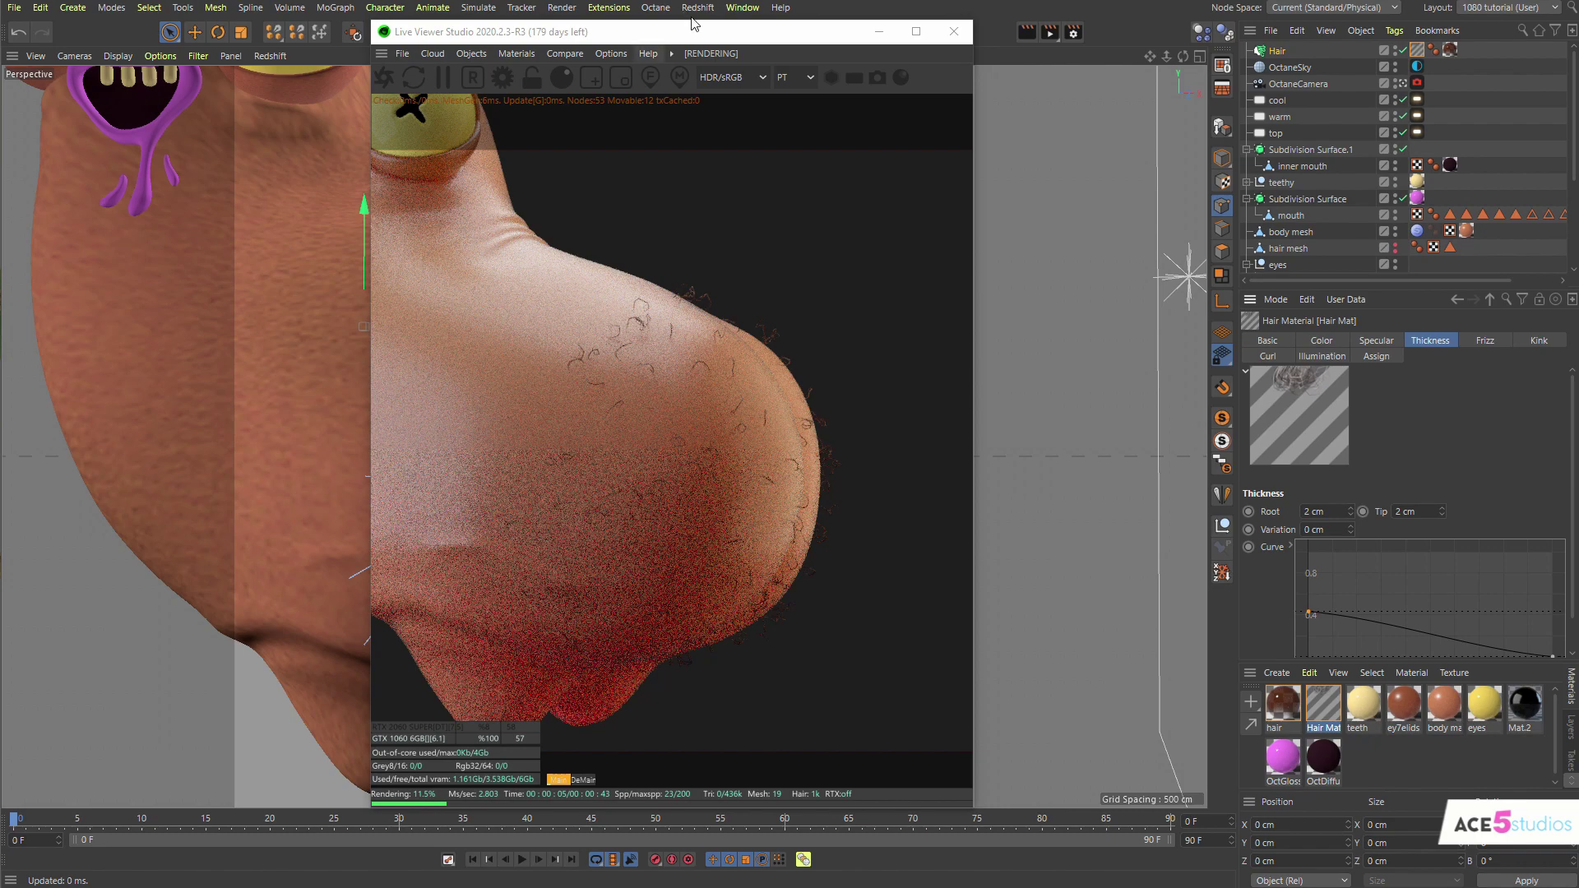
{"action": "left_click_drag", "start_coordinate": [1306, 610], "coordinate": [1306, 601]}
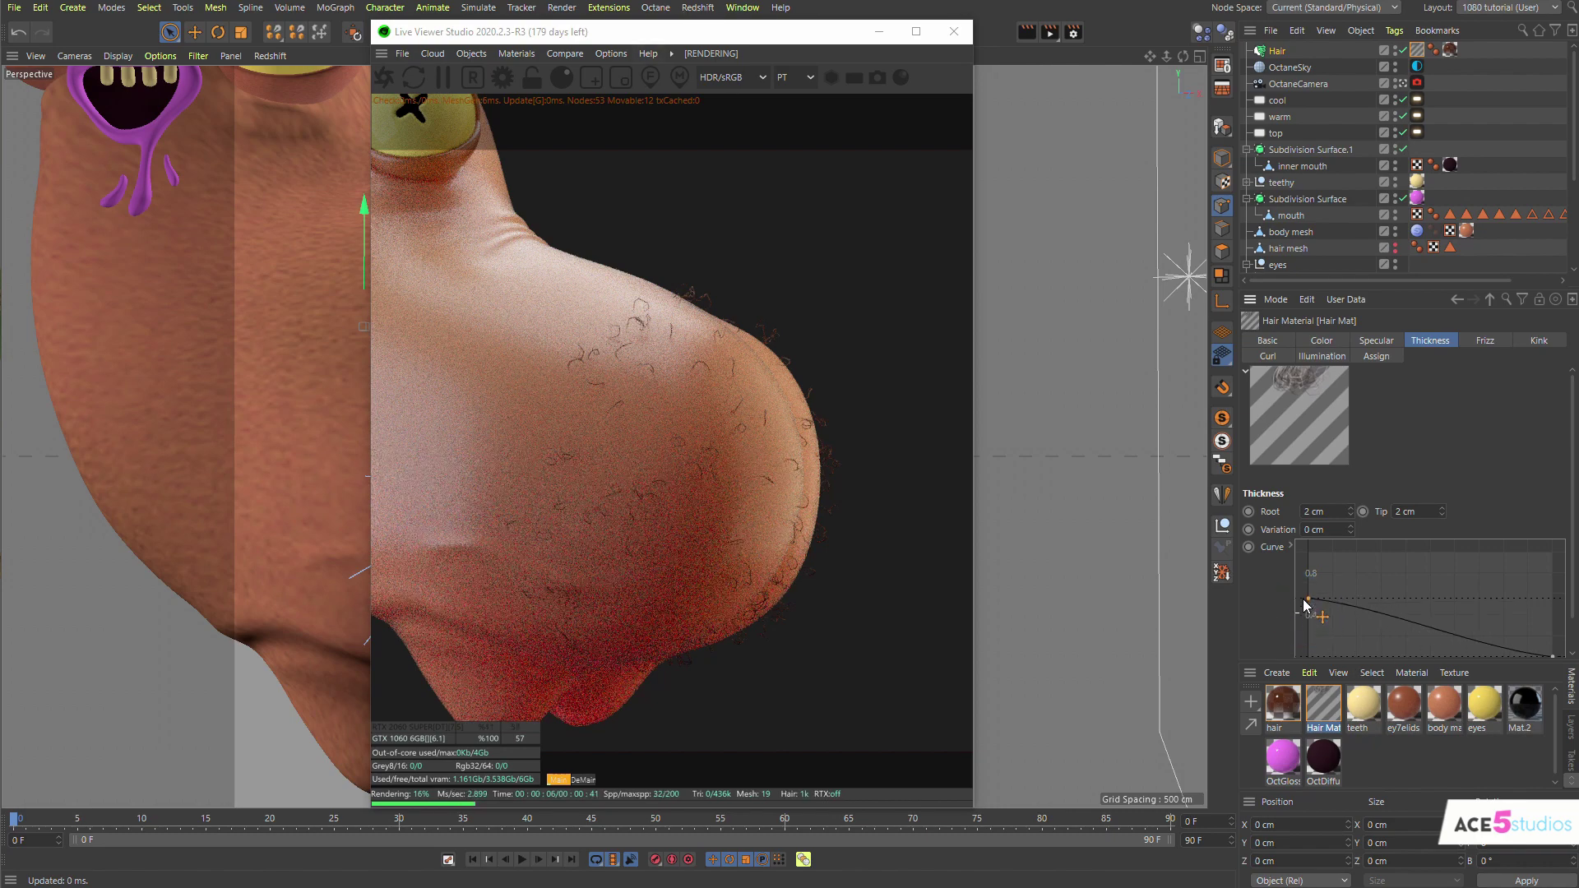
Set the Hair object's hair count to 300
{"action": "left_click", "coordinate": [1274, 50]}
{"action": "left_click", "coordinate": [1401, 341]}
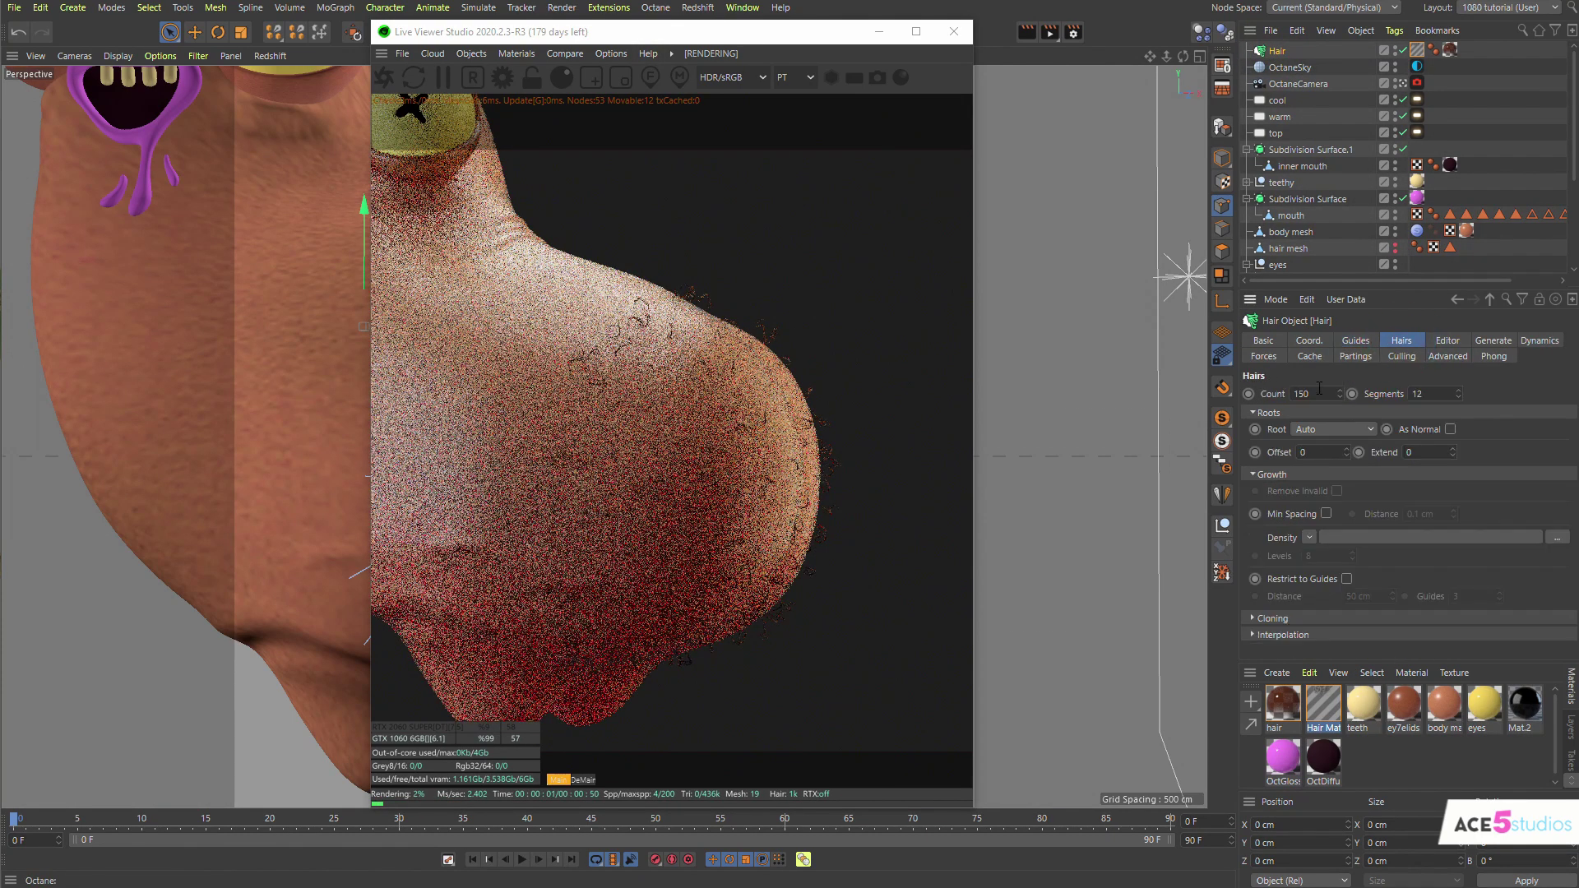
{"action": "left_click_drag", "start_coordinate": [1319, 388], "coordinate": [1185, 403]}
{"action": "type", "text": "300"}
{"action": "key", "text": "Return"}
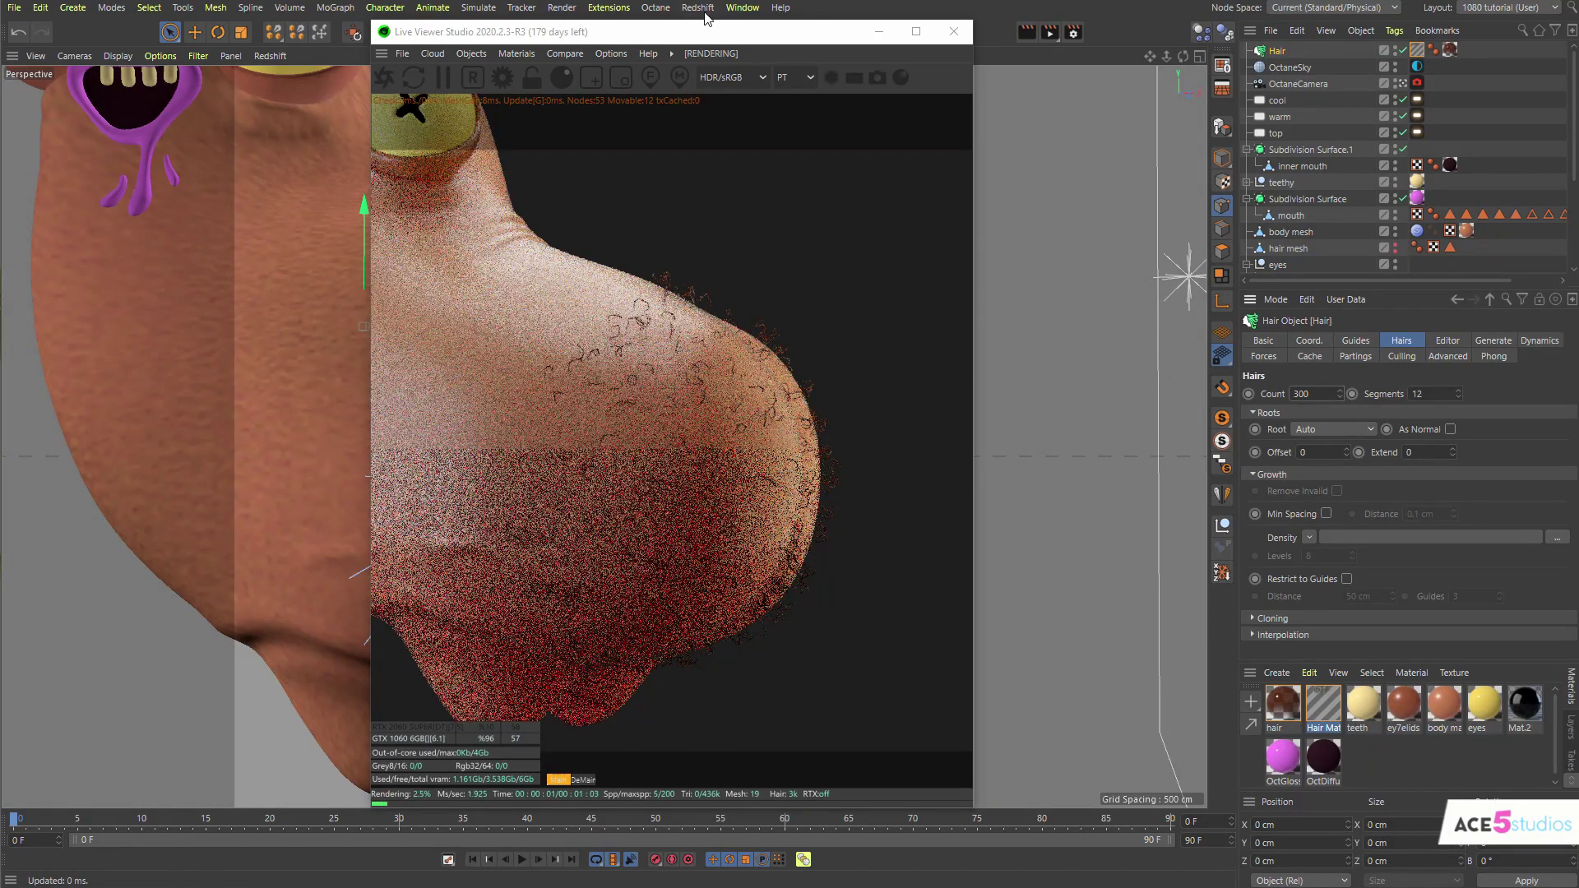
Move the live viewer beside the creature, examine the whole haired body in the render, and pause rendering
{"action": "left_click_drag", "start_coordinate": [706, 31], "coordinate": [1133, 33]}
{"action": "right_click_drag", "start_coordinate": [444, 370], "coordinate": [335, 403], "text": "alt"}
{"action": "middle_click_drag", "start_coordinate": [467, 399], "coordinate": [654, 454], "text": "alt"}
{"action": "middle_click_drag", "start_coordinate": [531, 436], "coordinate": [549, 440], "text": "alt"}
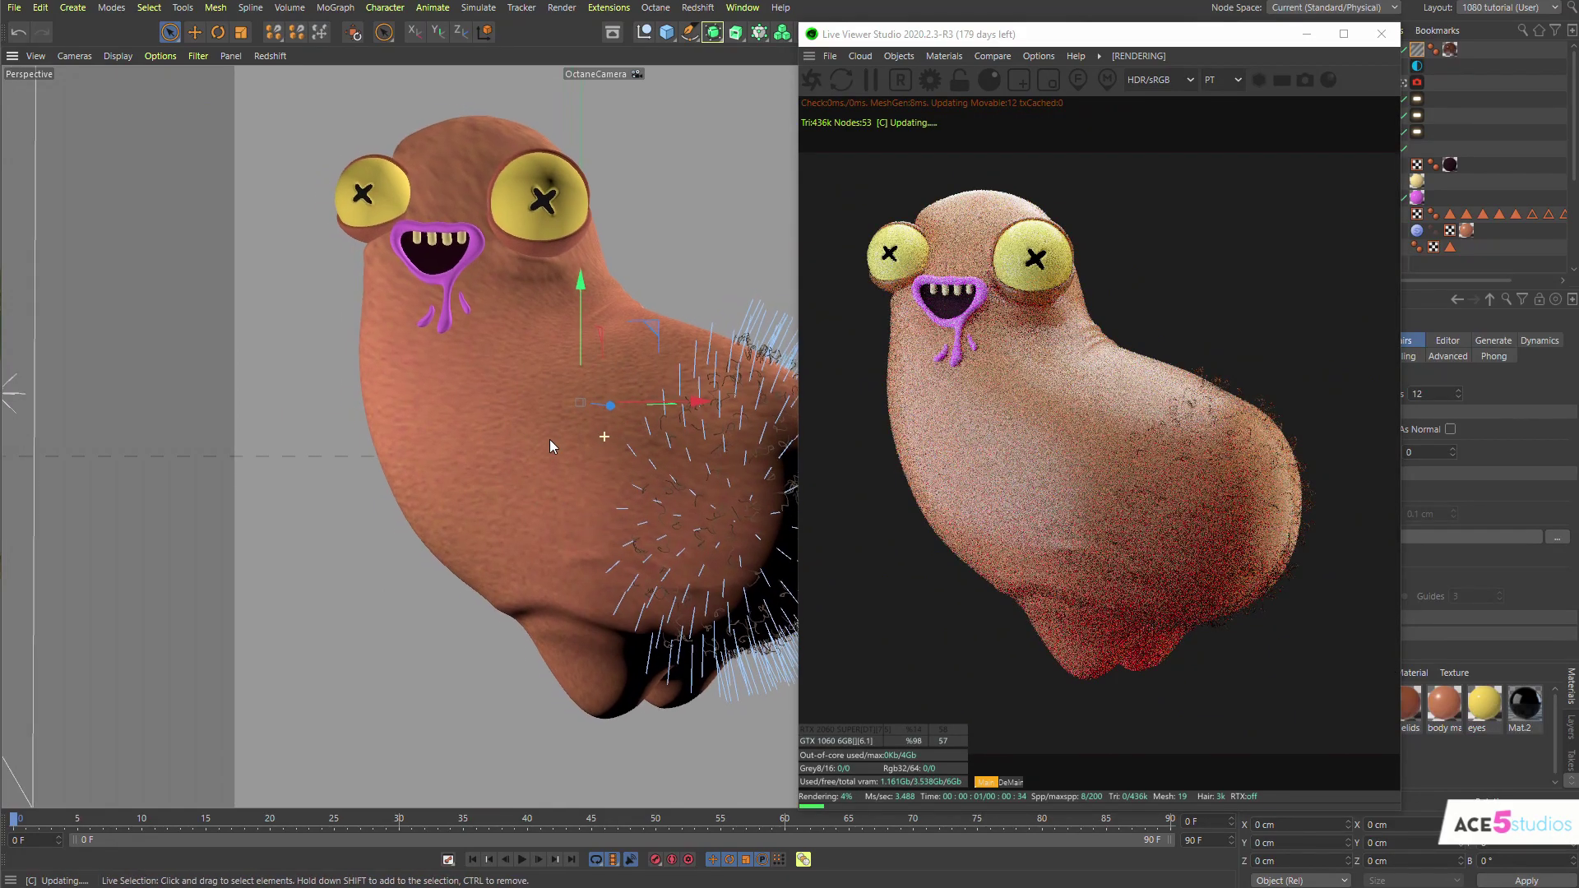
{"action": "left_click_drag", "start_coordinate": [649, 468], "coordinate": [621, 469], "text": "alt"}
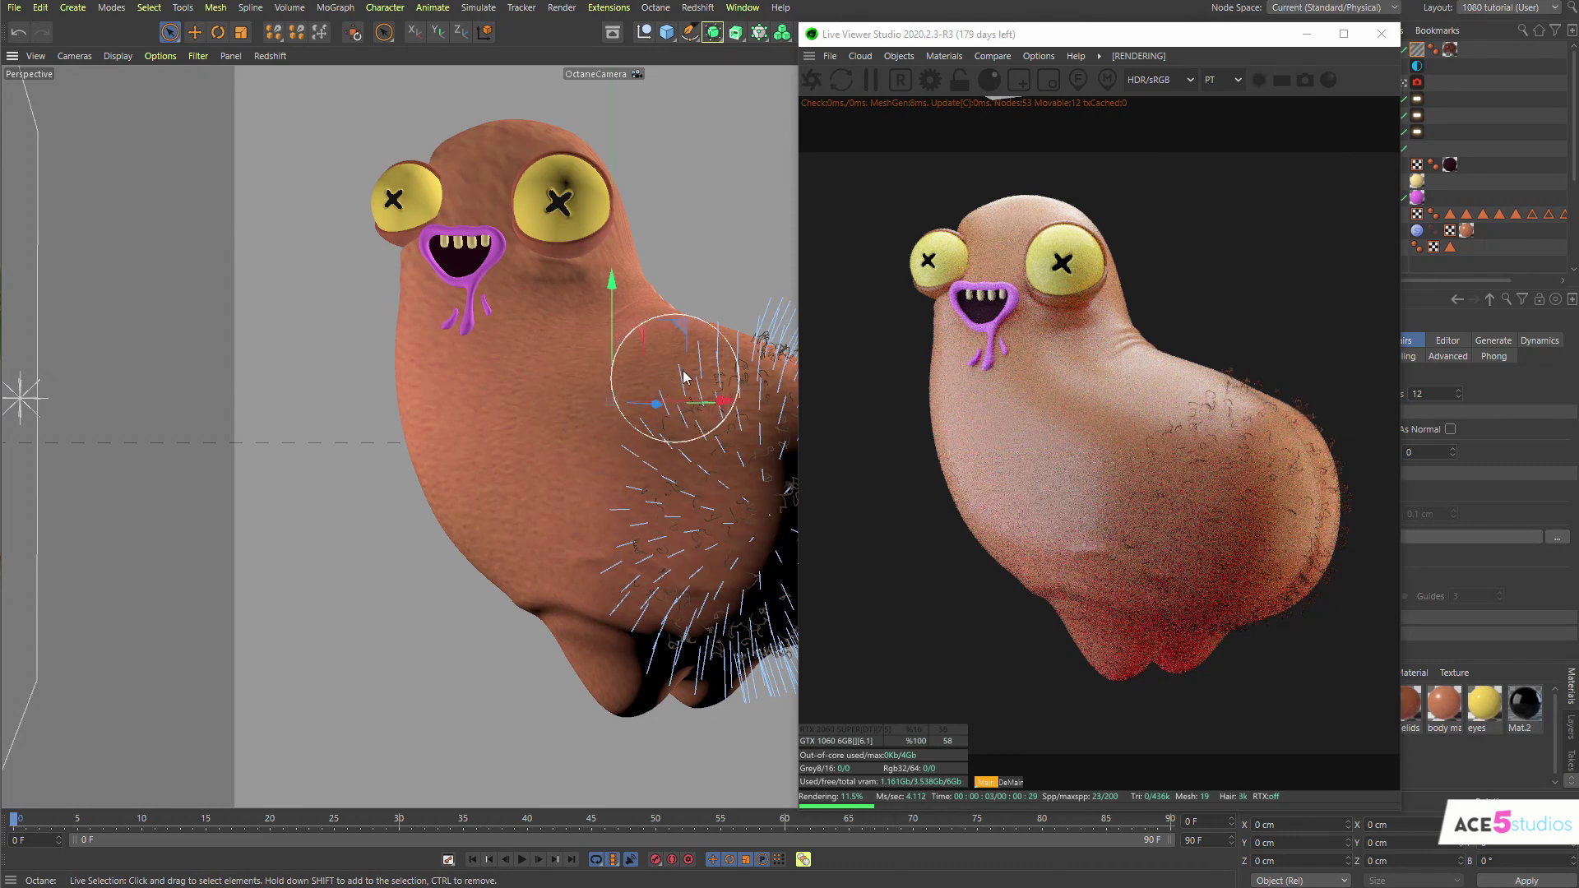
{"action": "left_click", "coordinate": [870, 83]}
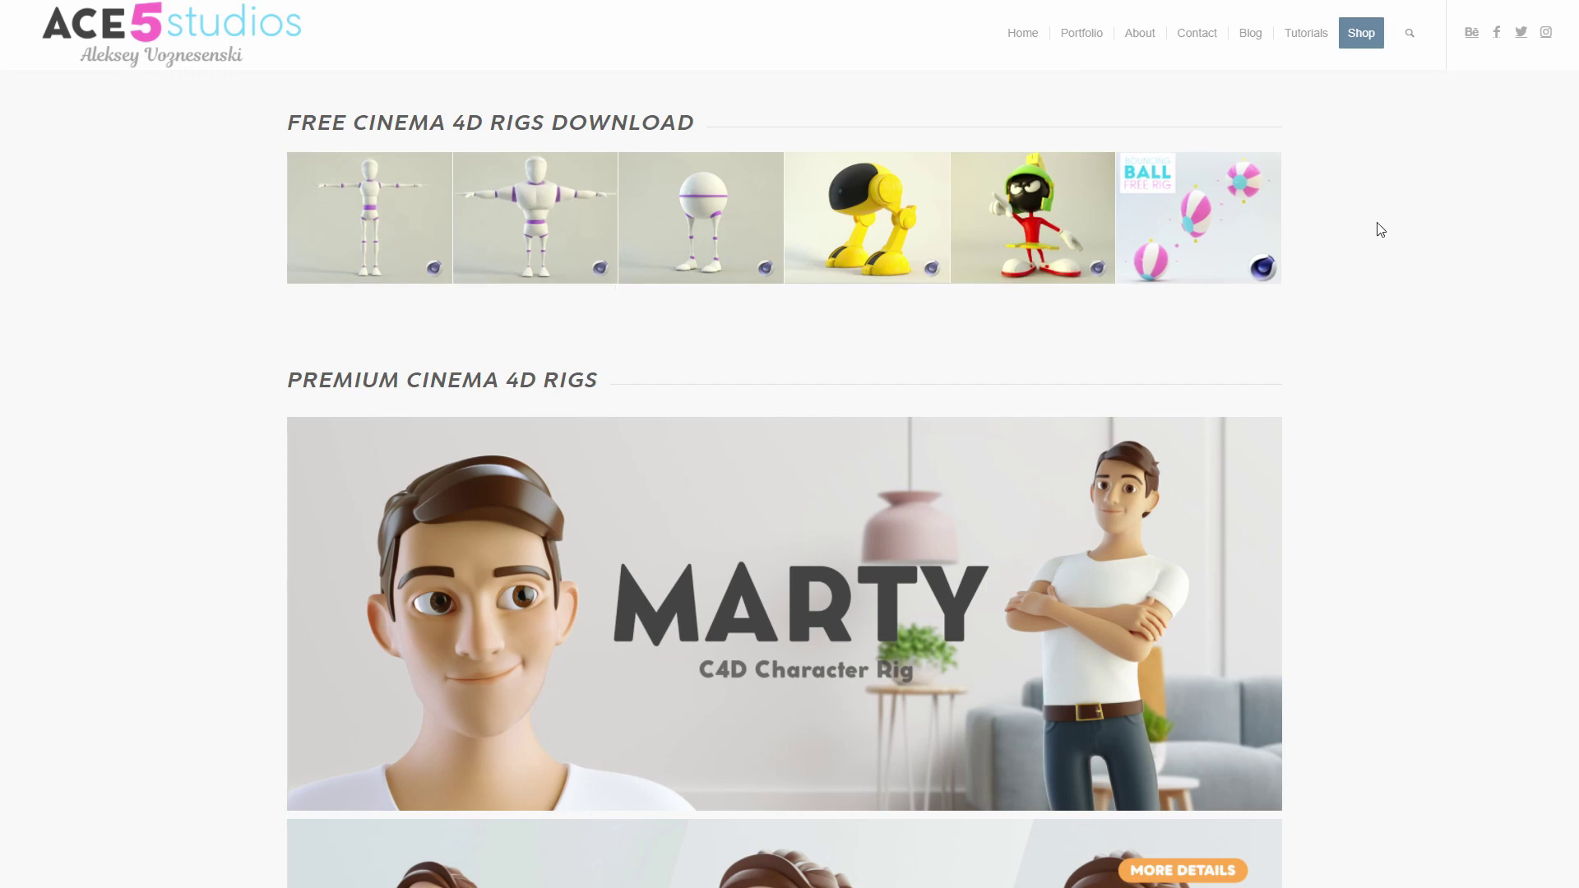
Switch to the ACE5 studios website, browse the shop's Cinema 4D rigs and play the face rig video on the Marty page
{"action": "scroll", "coordinate": [1481, 226], "scroll_direction": "down", "scroll_amount": 3}
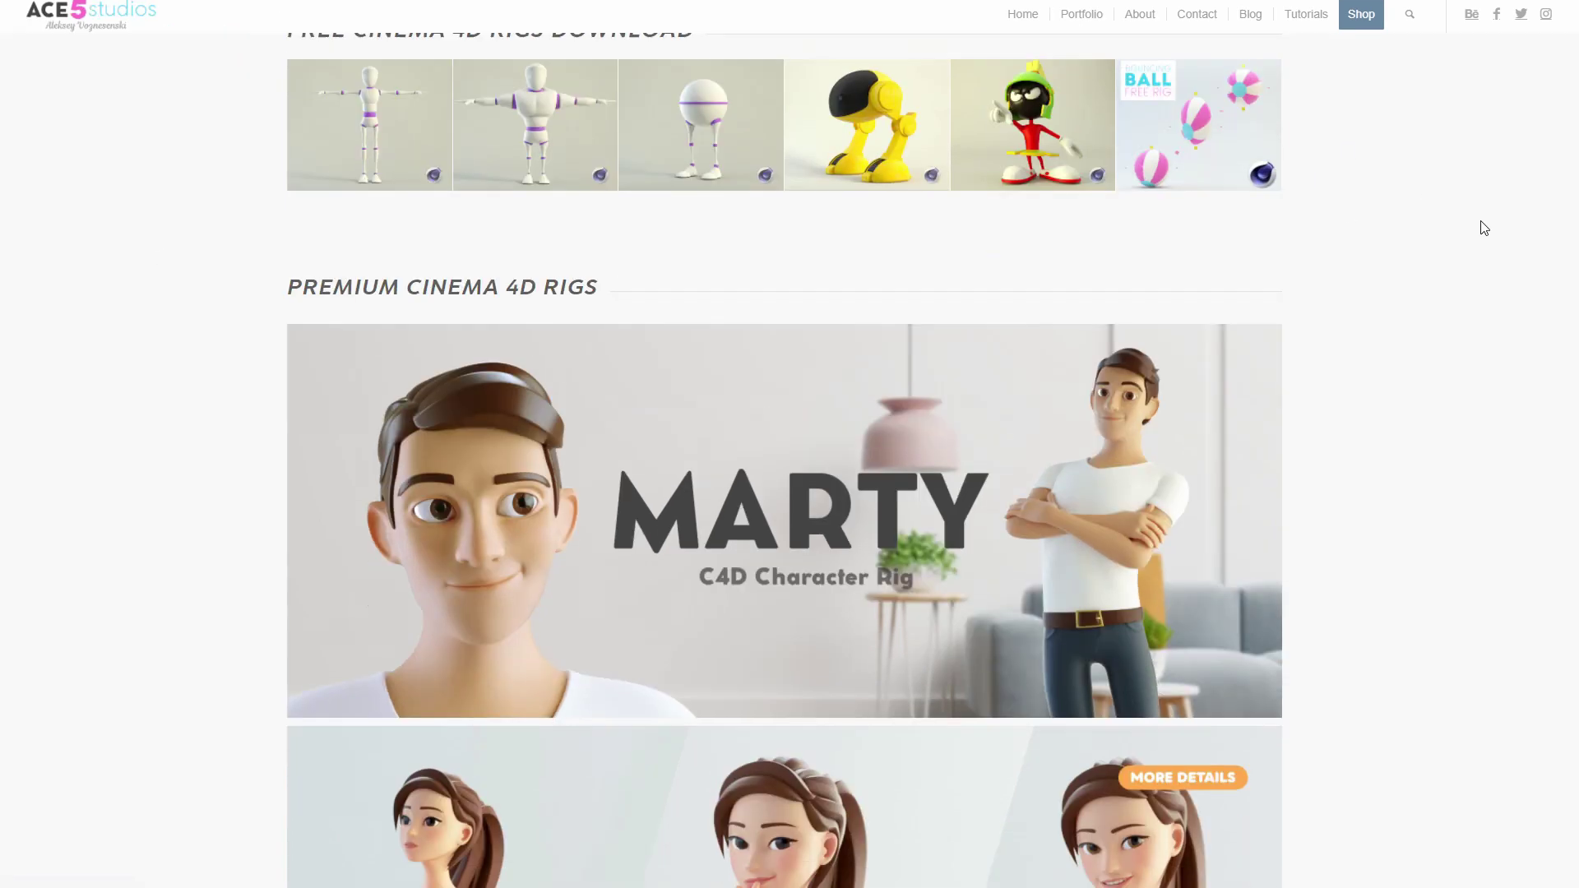
{"action": "scroll", "coordinate": [1164, 388], "scroll_direction": "down", "scroll_amount": 10}
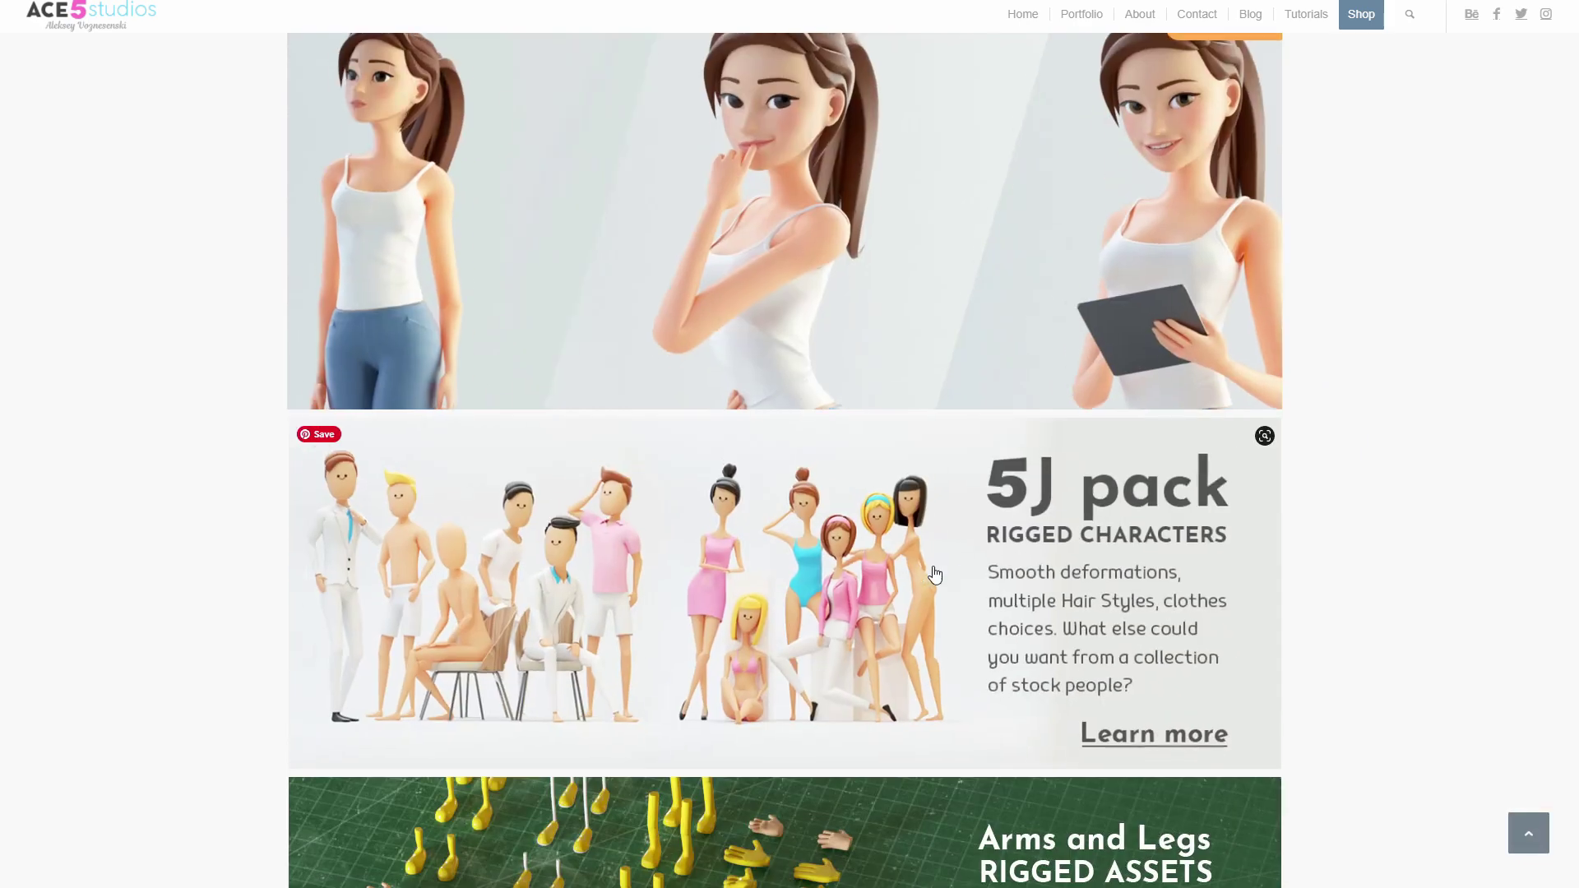
{"action": "scroll", "coordinate": [427, 235], "scroll_direction": "down", "scroll_amount": 3}
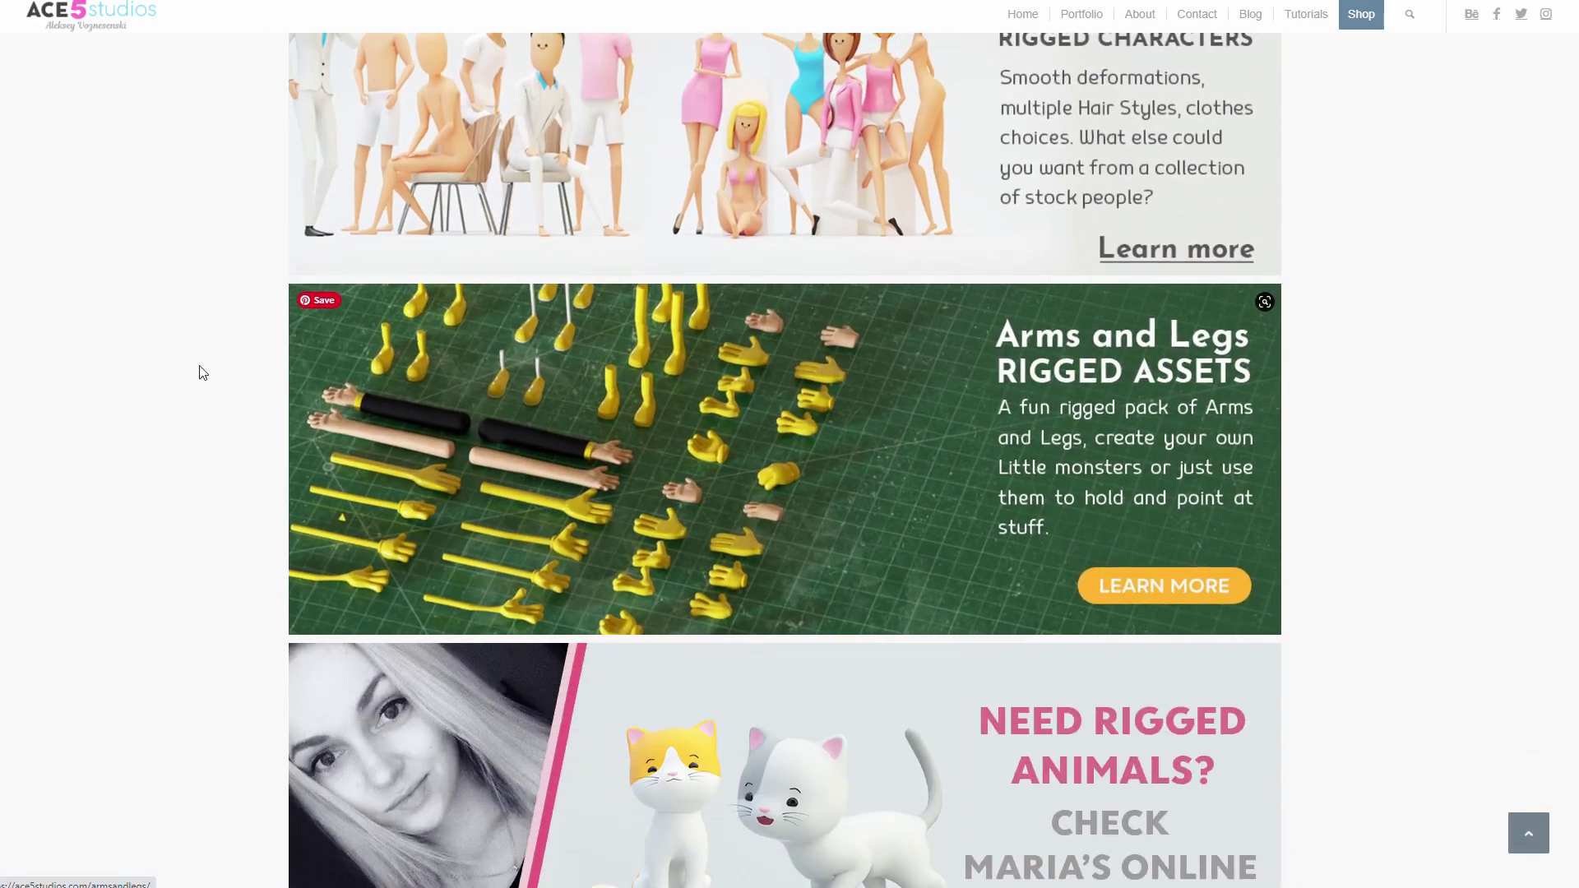
{"action": "scroll", "coordinate": [788, 498], "scroll_direction": "down", "scroll_amount": 2}
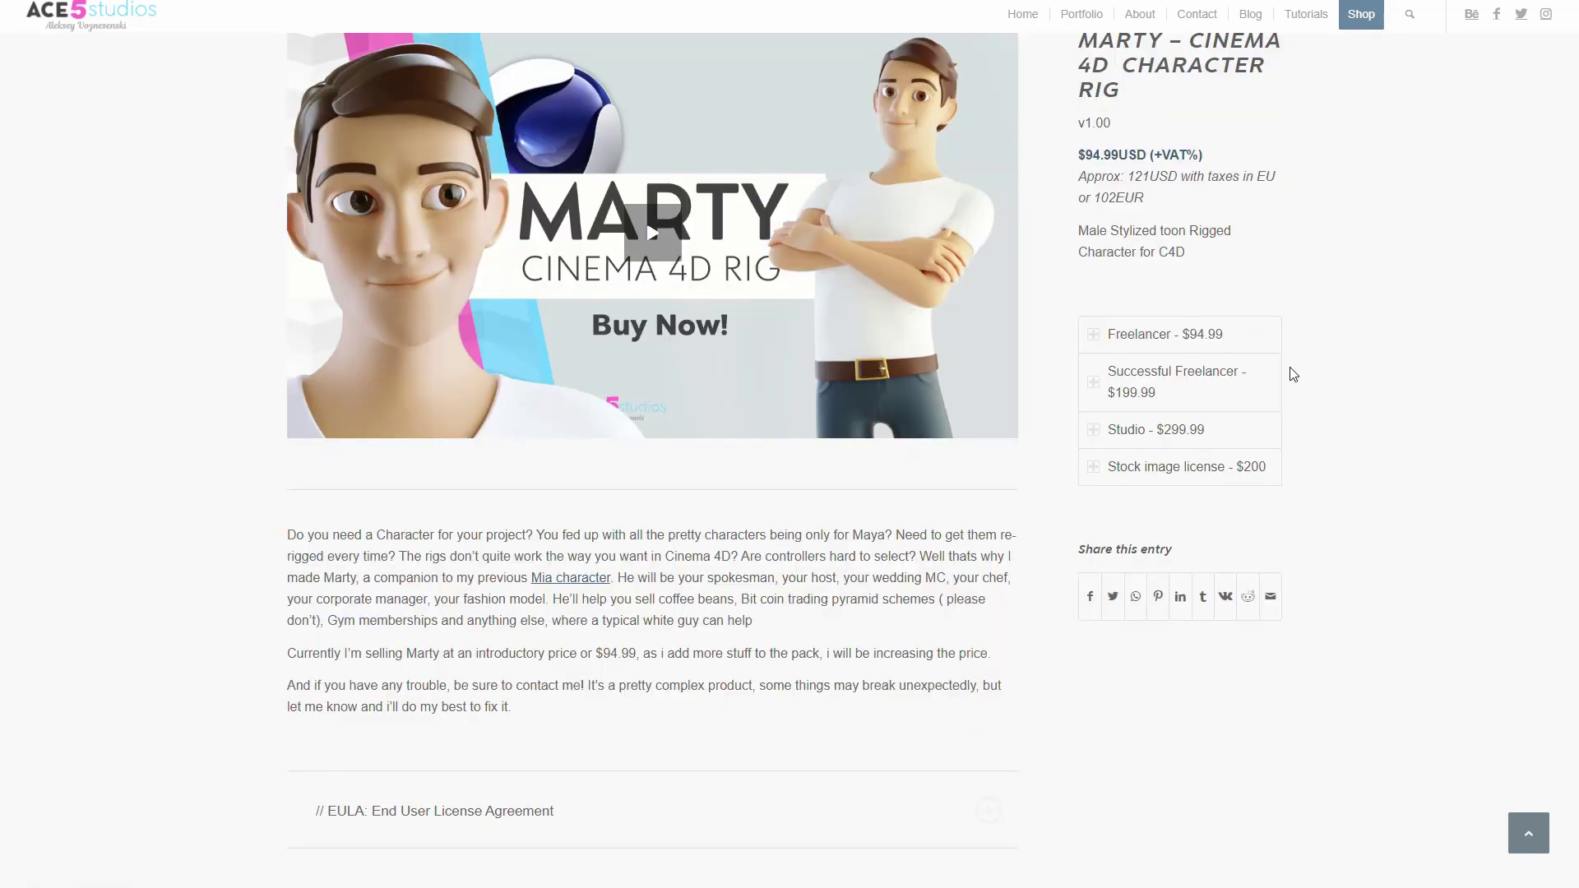
{"action": "scroll", "coordinate": [1293, 374], "scroll_direction": "down", "scroll_amount": 12}
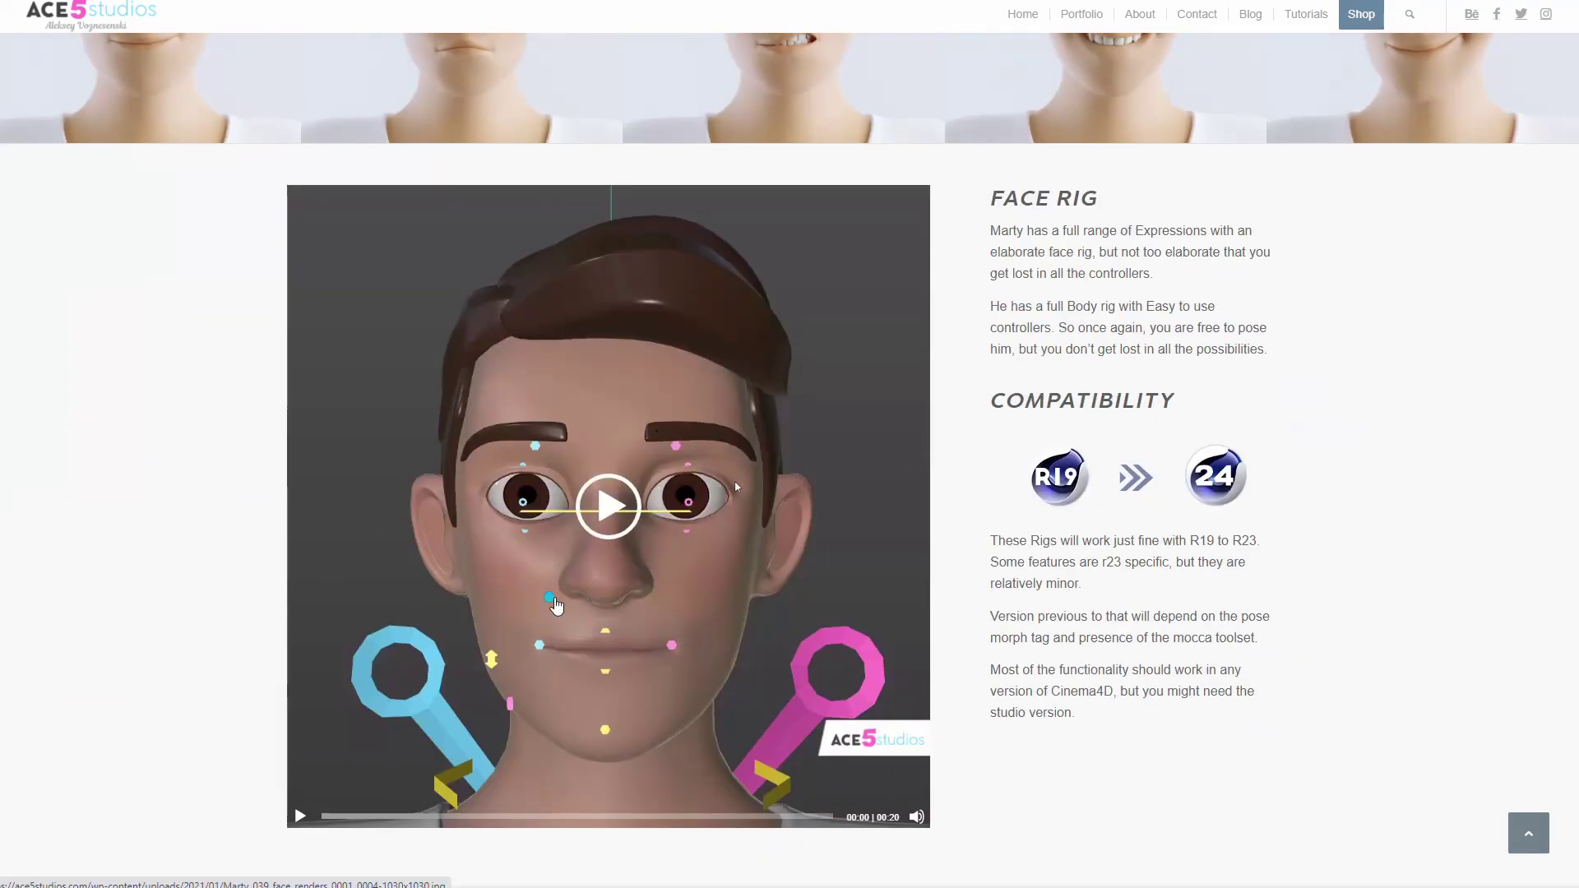
{"action": "left_click", "coordinate": [557, 606]}
{"action": "left_click", "coordinate": [556, 606]}
{"action": "scroll", "coordinate": [1240, 472], "scroll_direction": "down", "scroll_amount": 6}
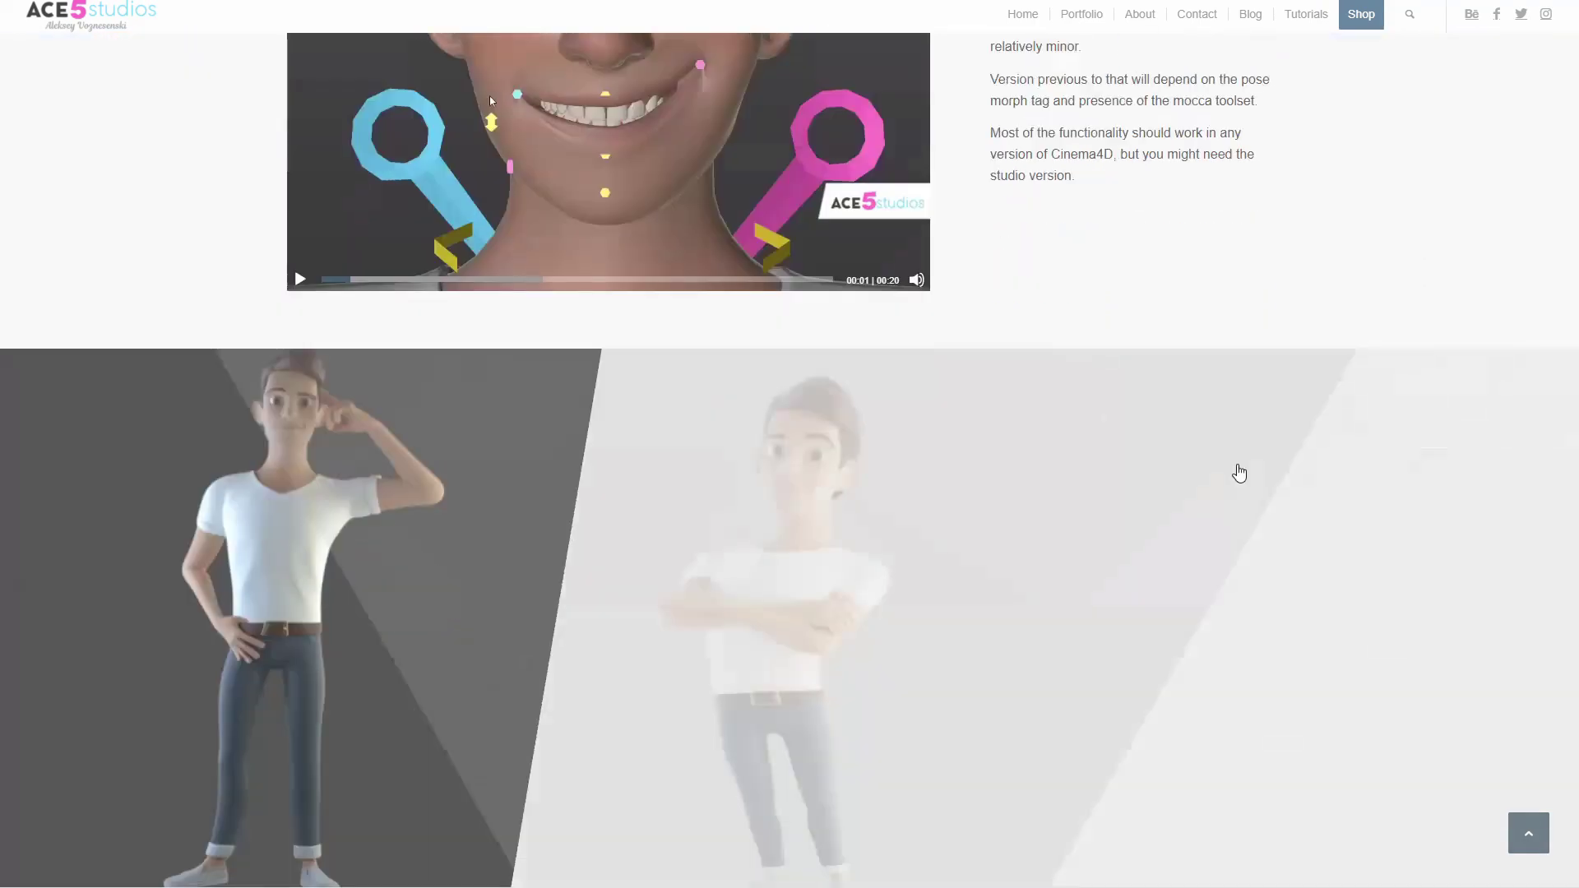
{"action": "scroll", "coordinate": [1239, 473], "scroll_direction": "down", "scroll_amount": 4}
{"action": "scroll", "coordinate": [919, 420], "scroll_direction": "up", "scroll_amount": 4}
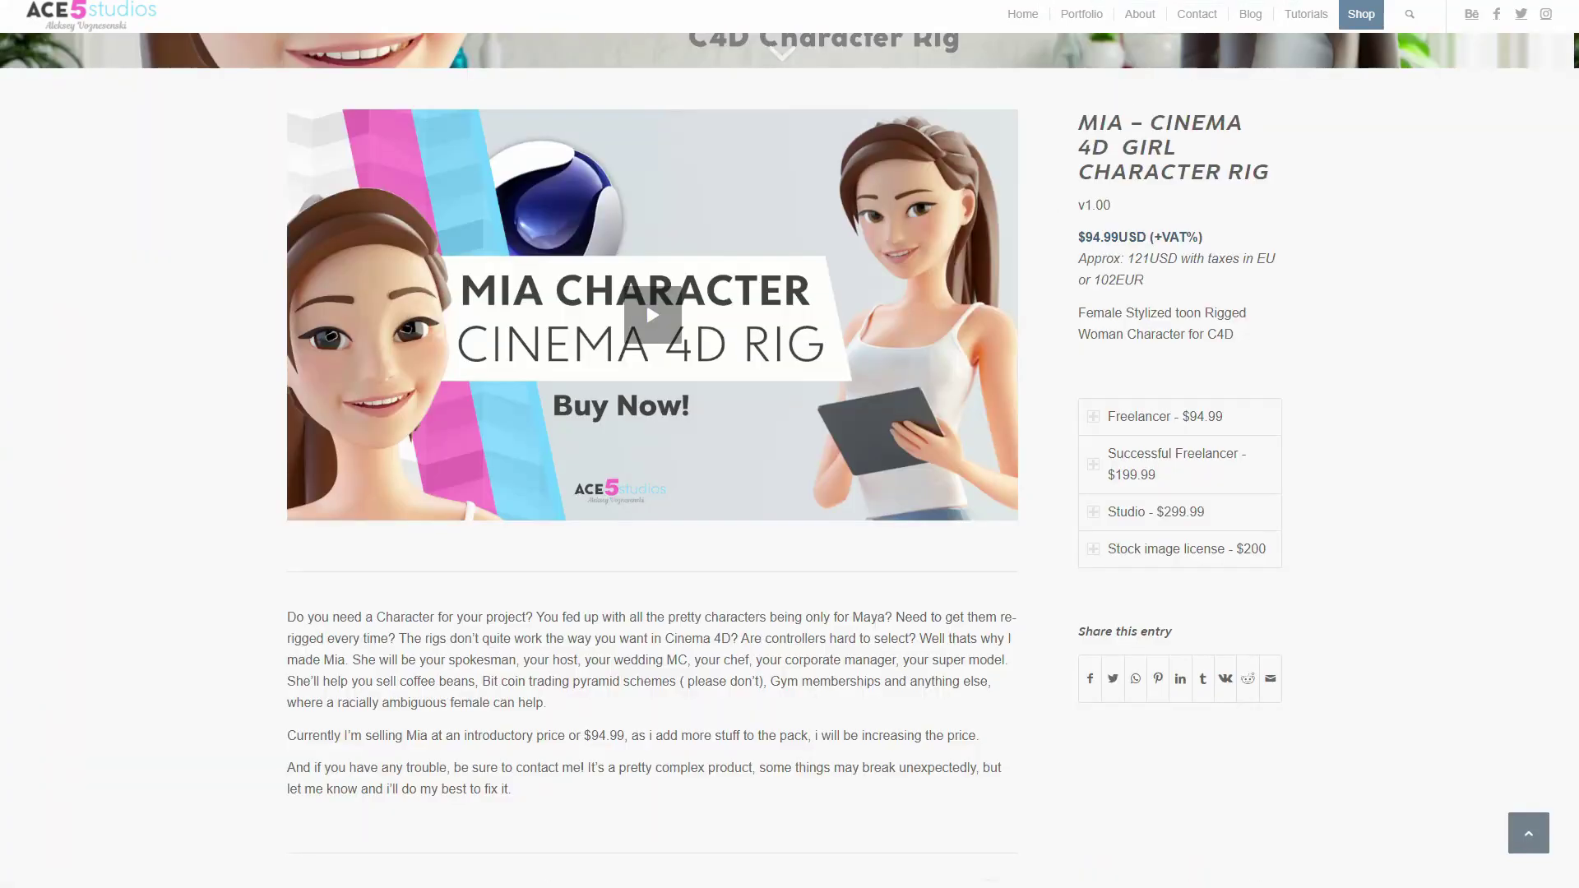
Look through the Mia character rig page and the pictures on the rigged Arms and Legs product page
{"action": "scroll", "coordinate": [1119, 458], "scroll_direction": "down", "scroll_amount": 18}
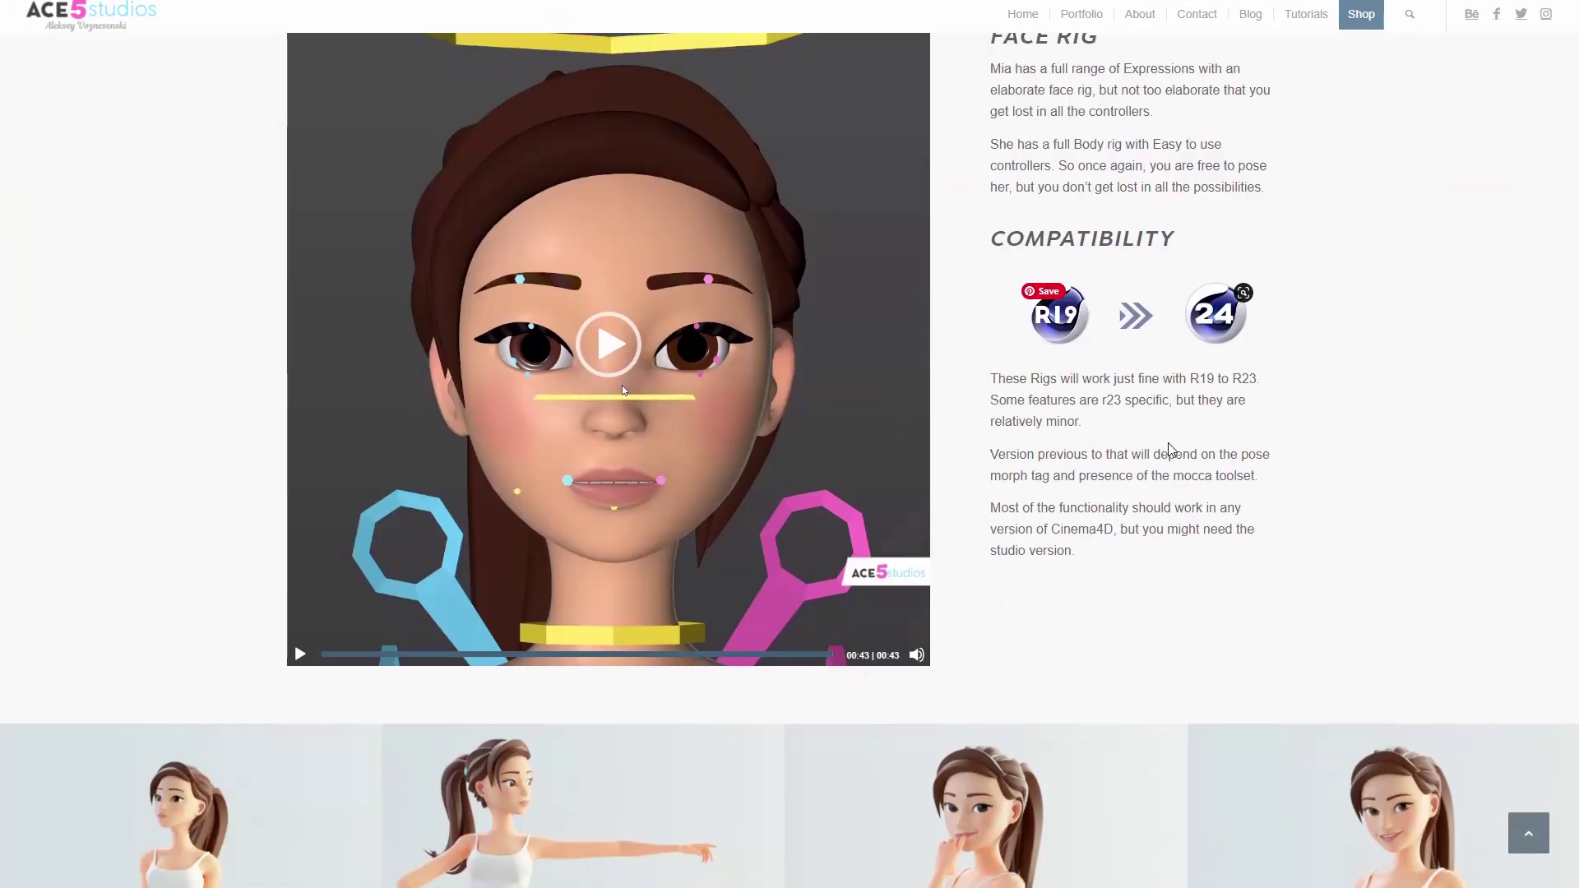
{"action": "scroll", "coordinate": [1171, 449], "scroll_direction": "down", "scroll_amount": 14}
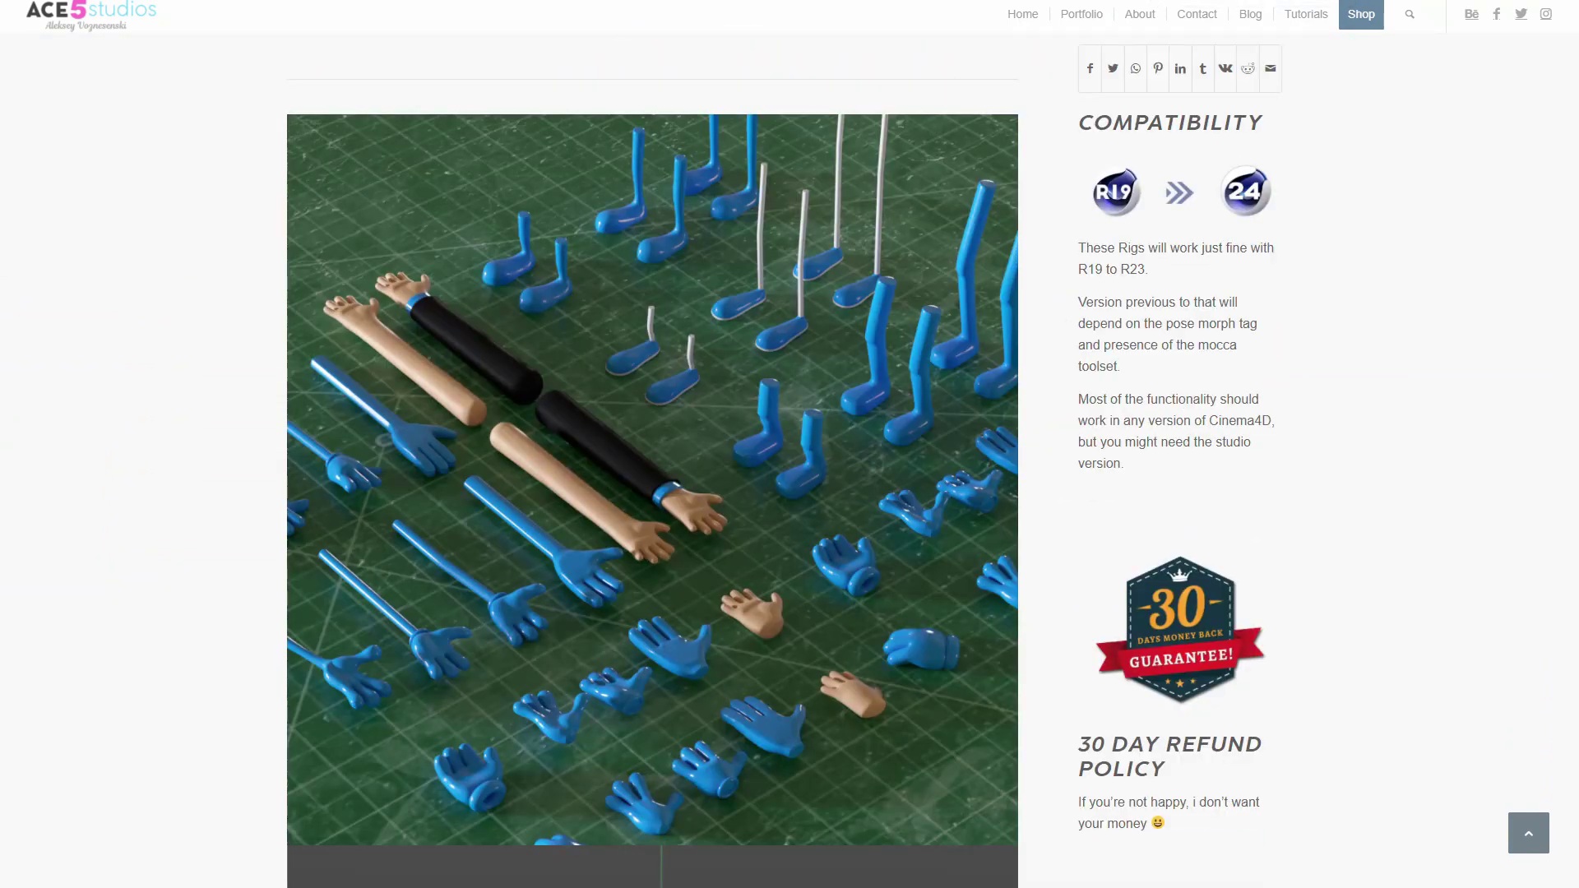
{"action": "scroll", "coordinate": [994, 447], "scroll_direction": "down", "scroll_amount": 13}
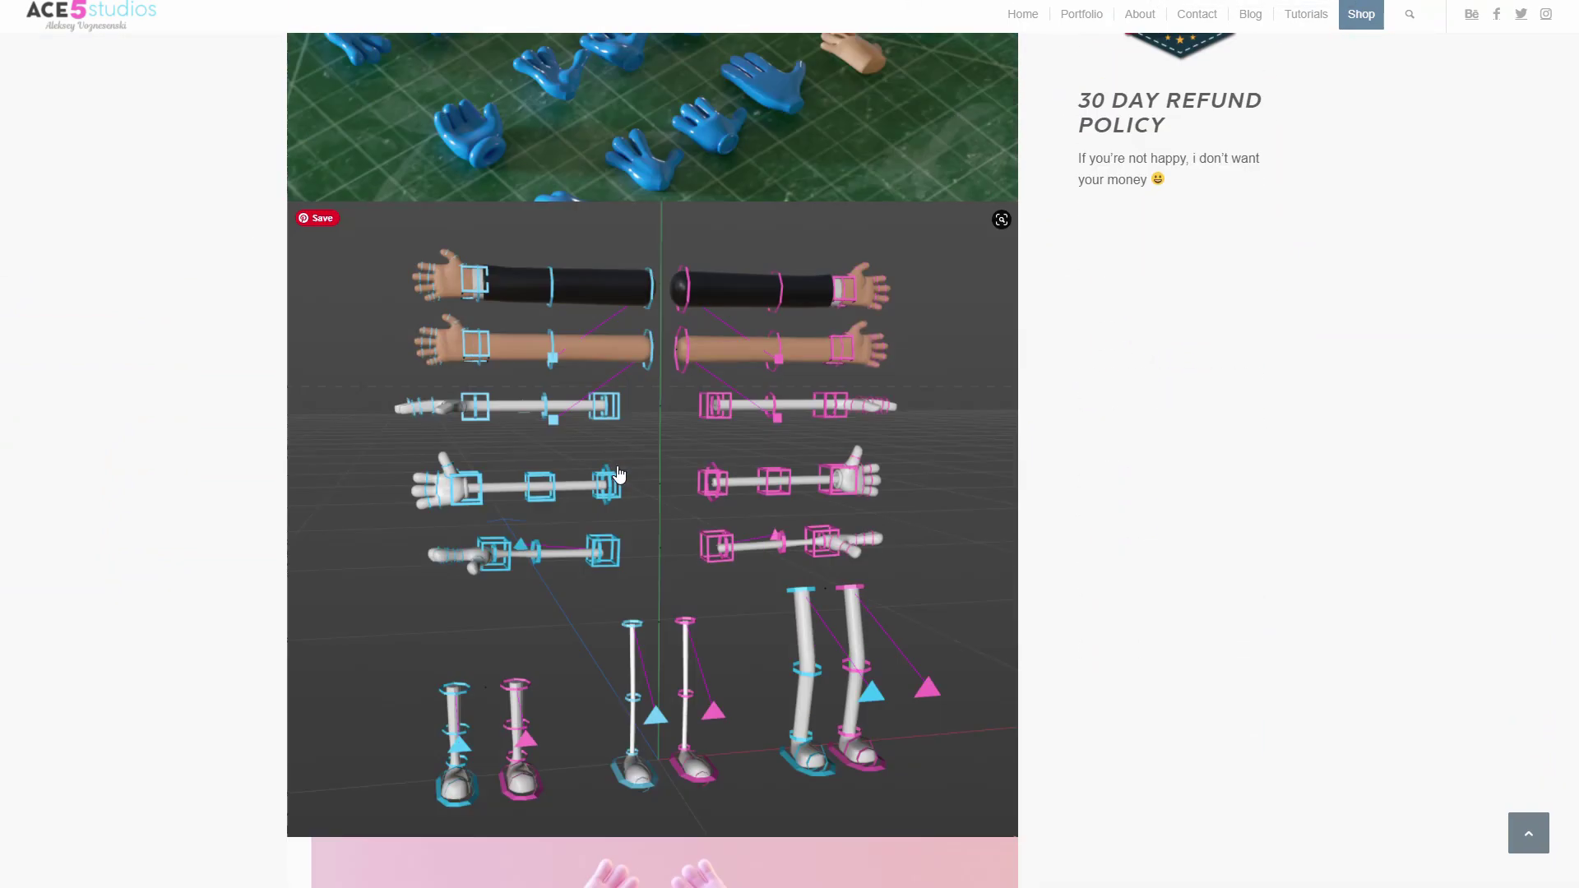
{"action": "scroll", "coordinate": [1066, 214], "scroll_direction": "down", "scroll_amount": 20}
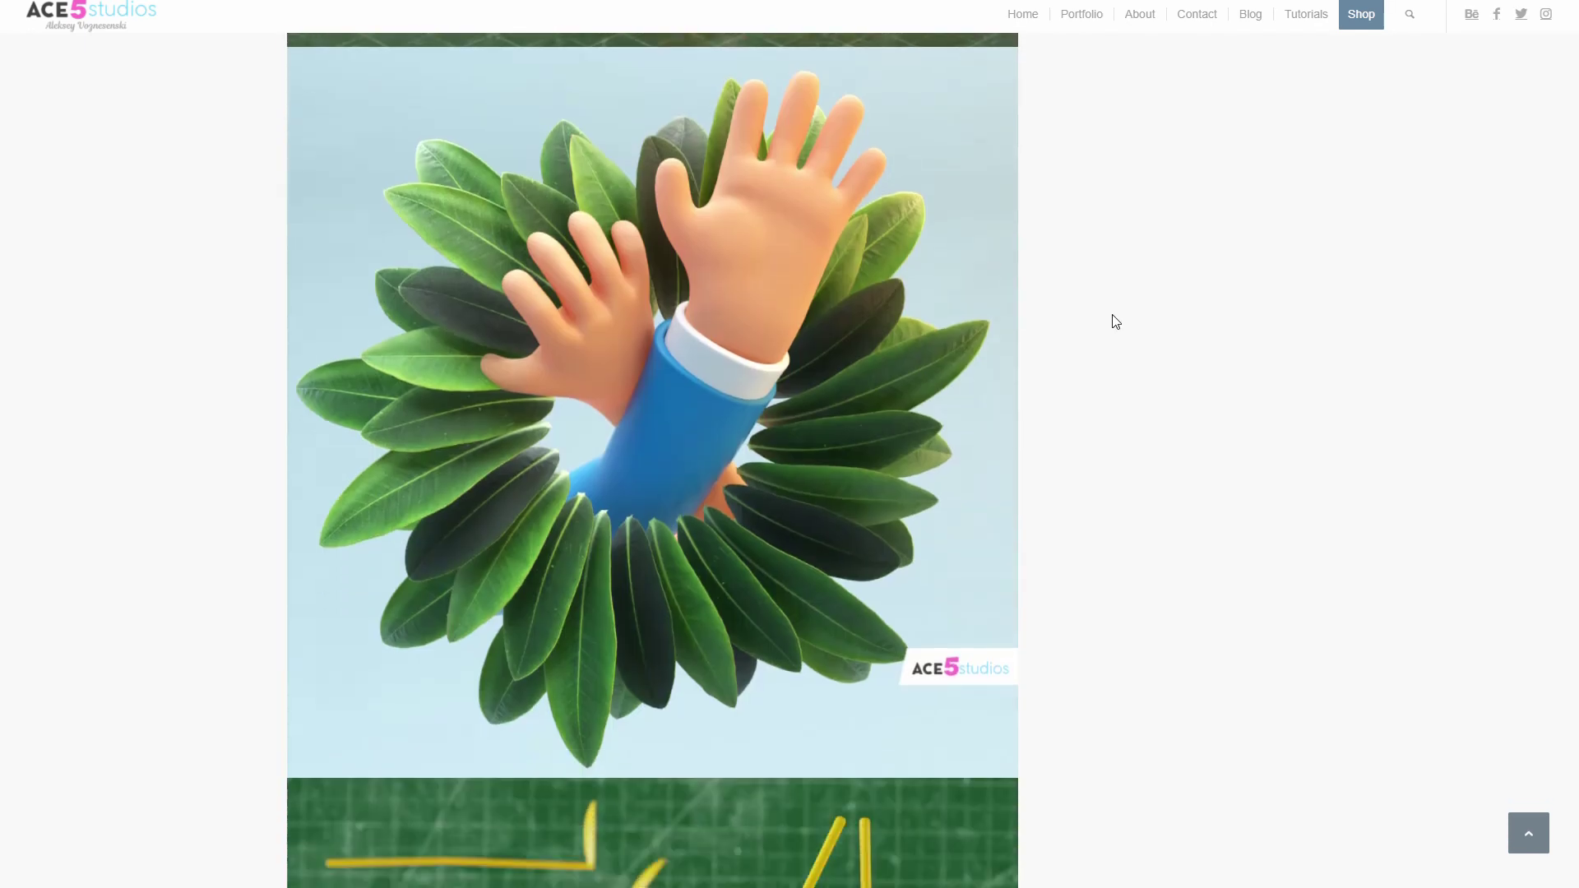
{"action": "scroll", "coordinate": [1116, 320], "scroll_direction": "down", "scroll_amount": 4}
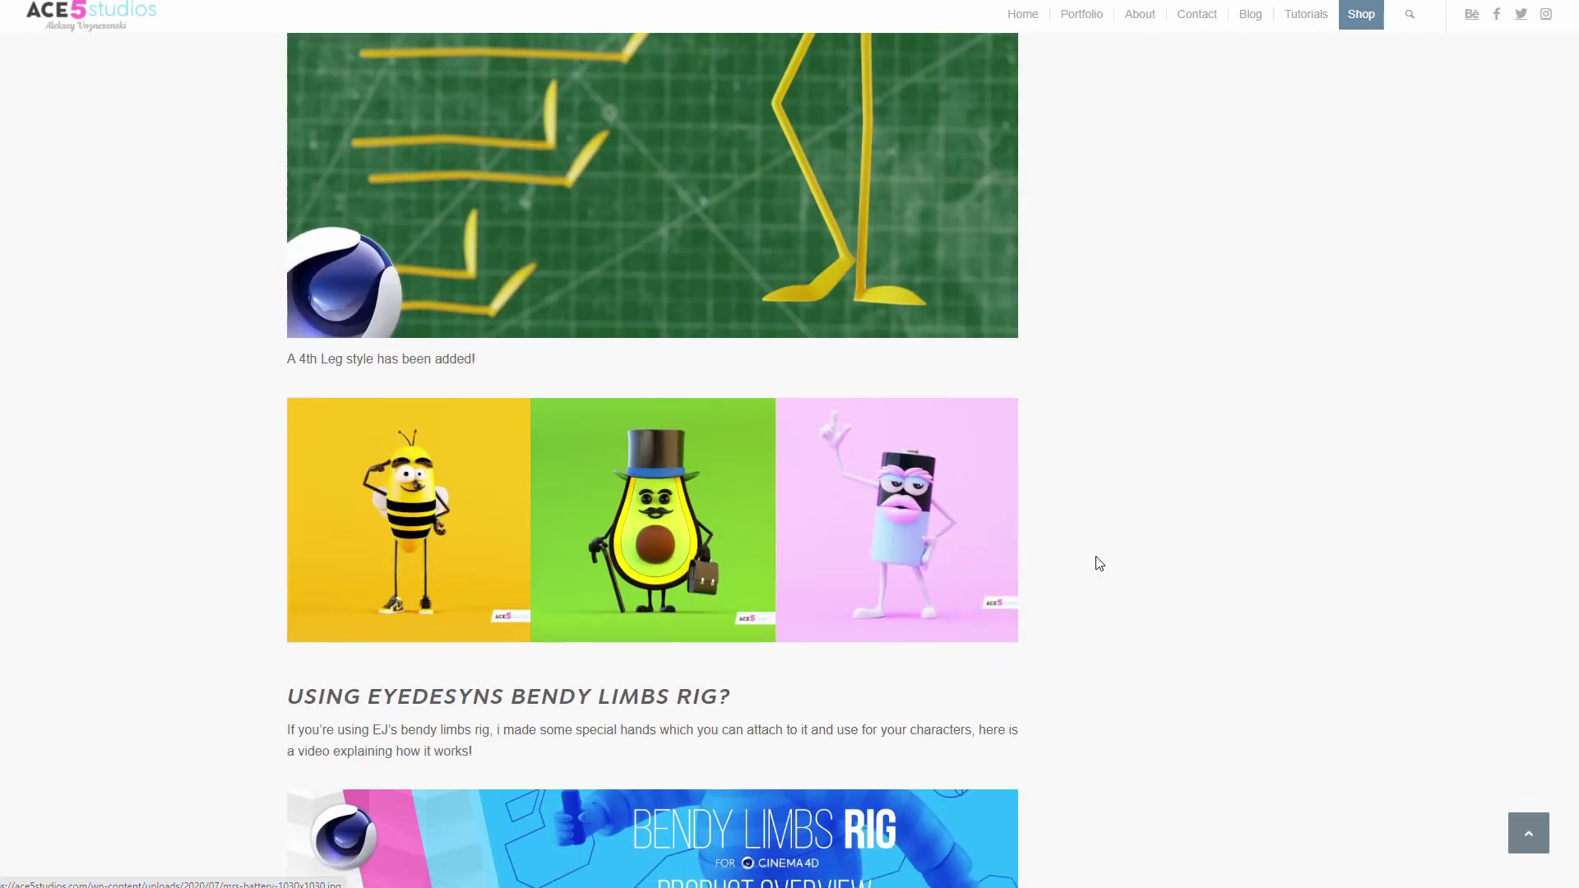
{"action": "scroll", "coordinate": [1156, 369], "scroll_direction": "up", "scroll_amount": 20}
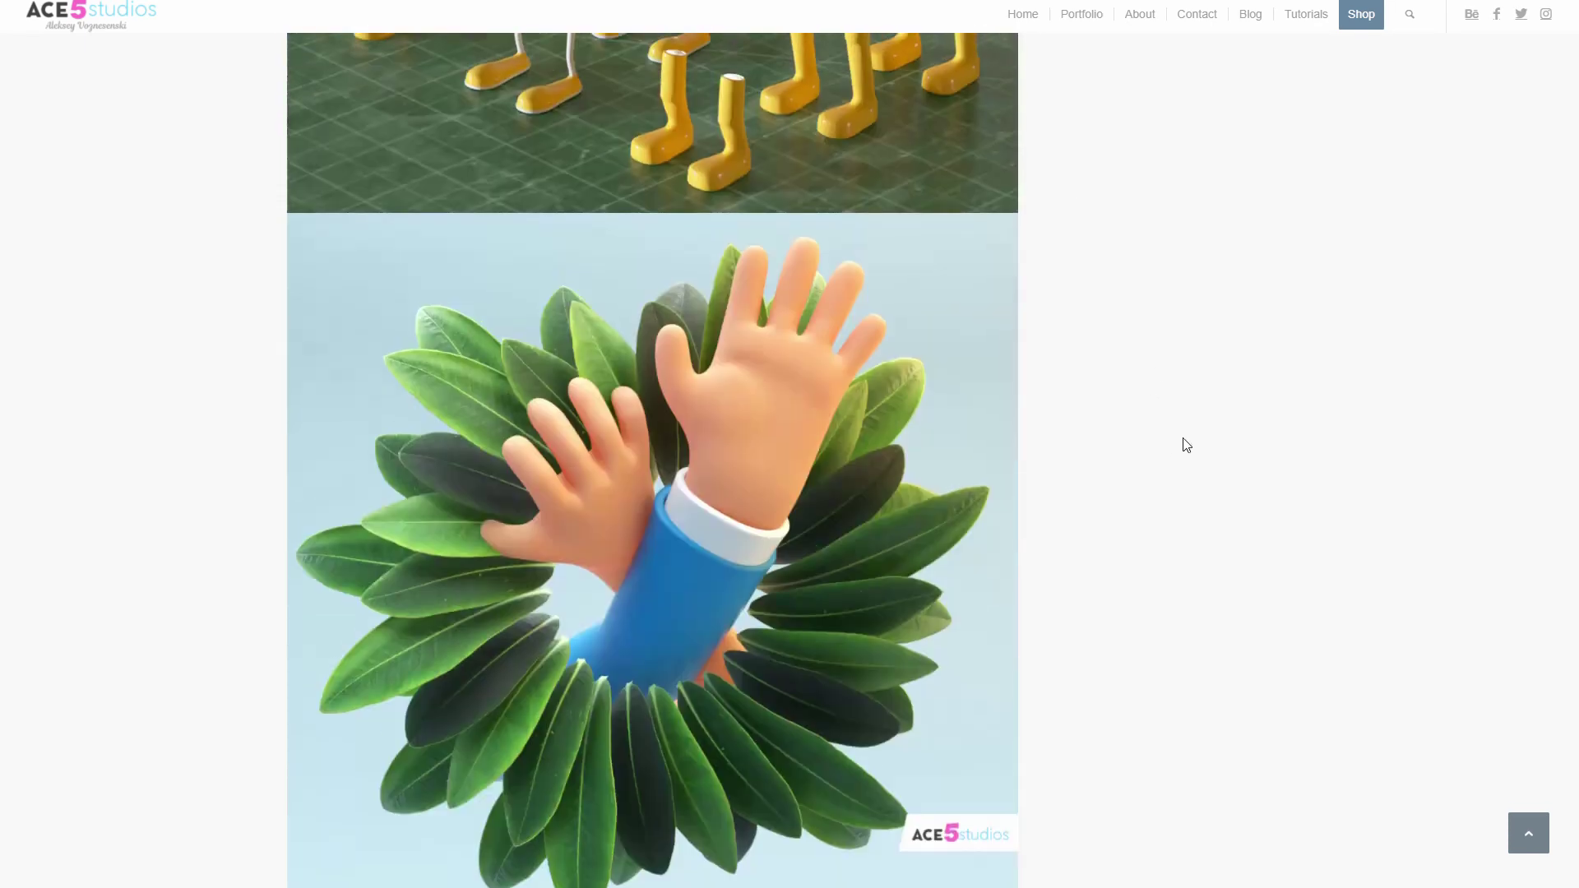
{"action": "scroll", "coordinate": [1127, 430], "scroll_direction": "up", "scroll_amount": 20}
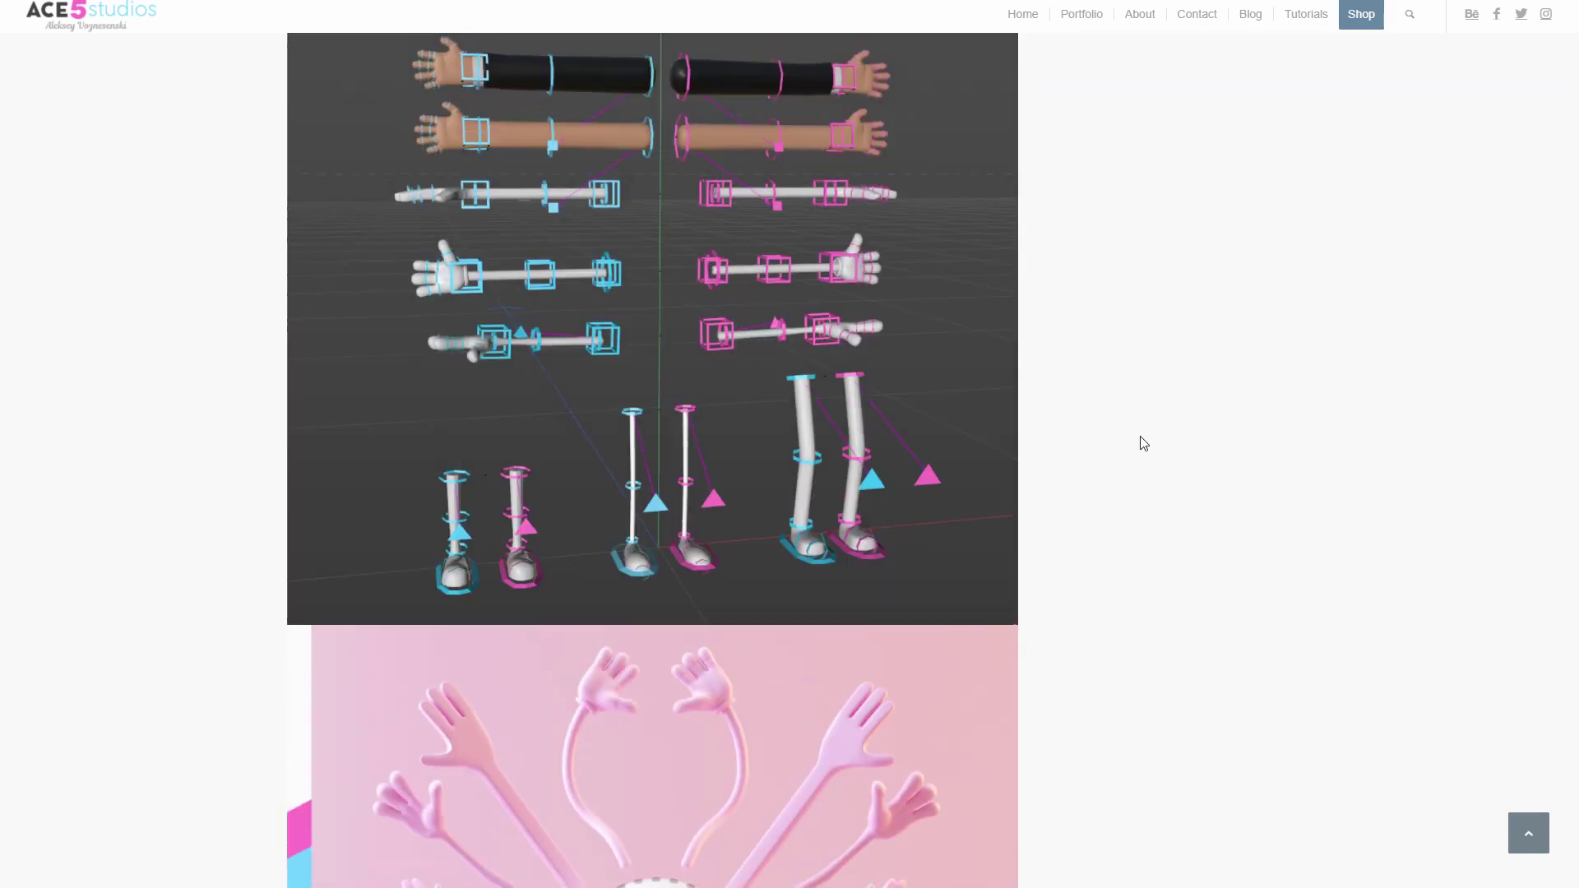